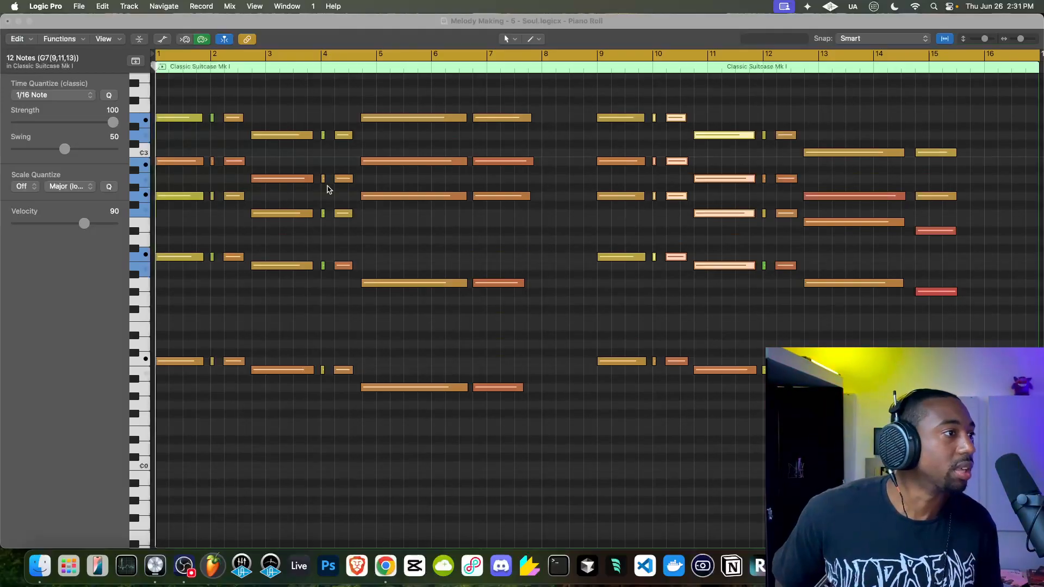
Shrink and close the floating Piano Roll window and play the existing arrangement from bar 1.
double_click(285, 22)
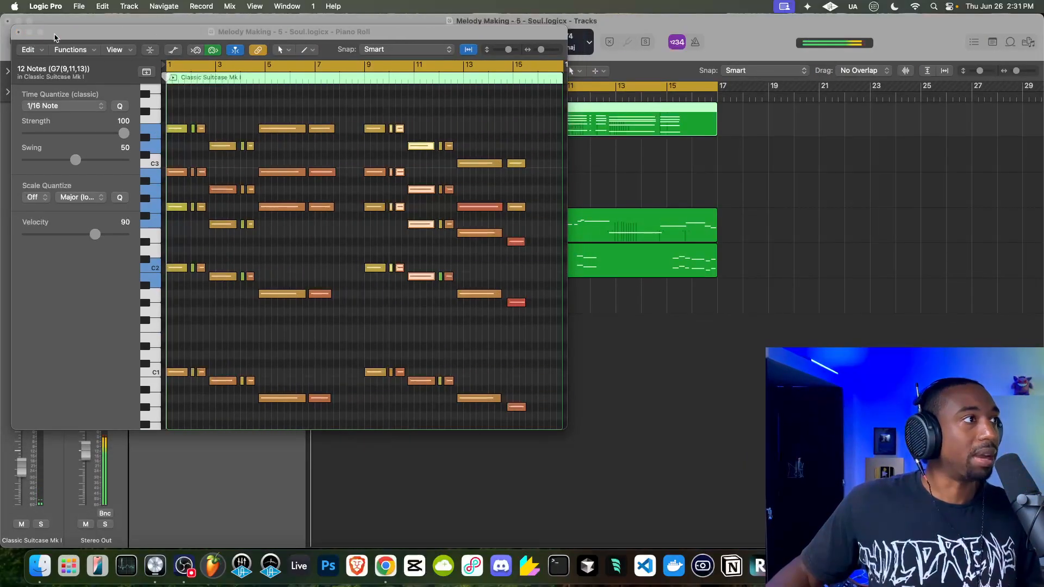
double_click(61, 34)
left_click(8, 20)
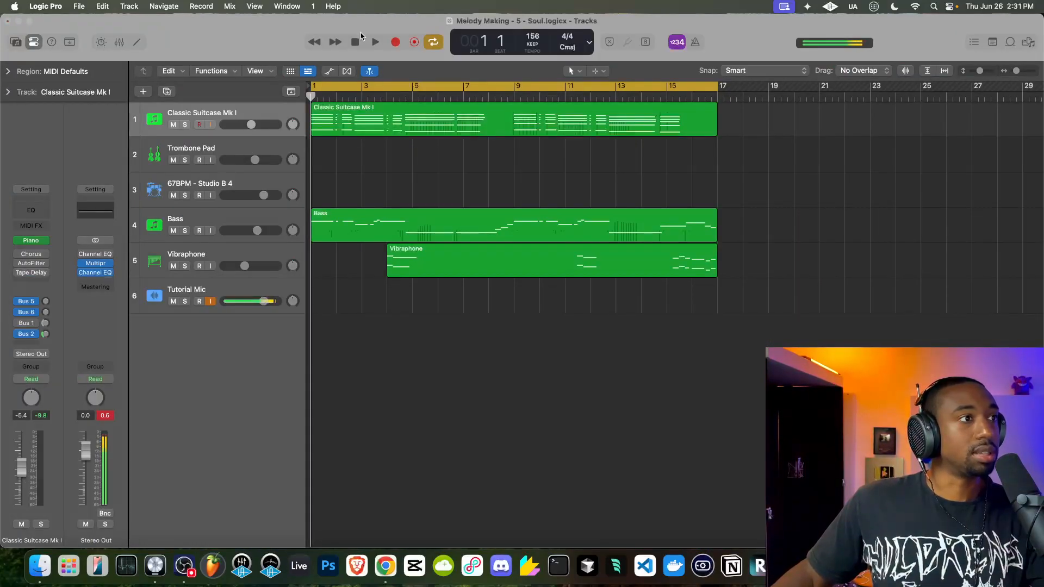
left_click(375, 41)
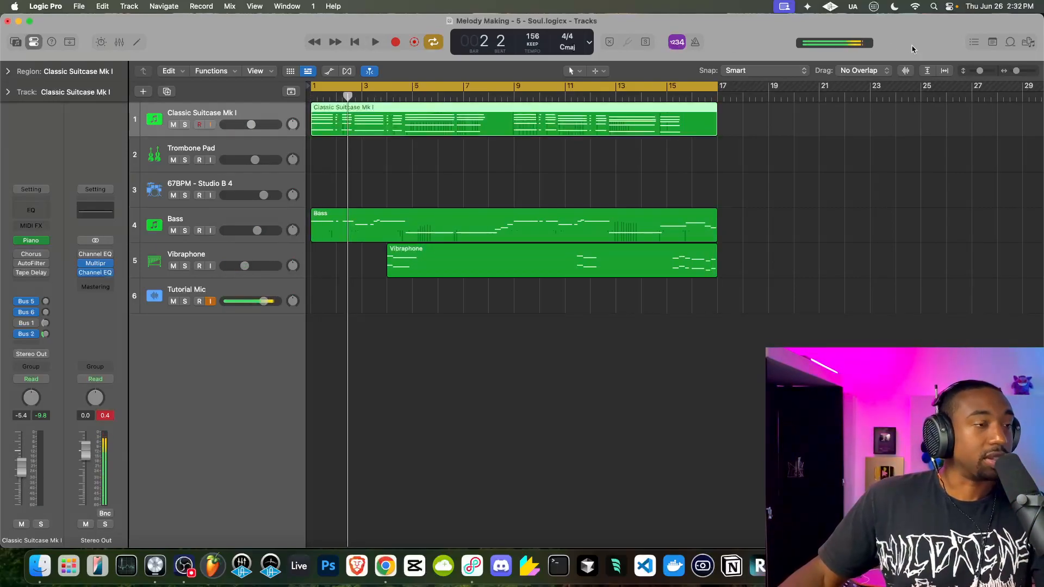
Show the all-files browser and look through the loops in the Drum Breaks folder.
left_click(1028, 42)
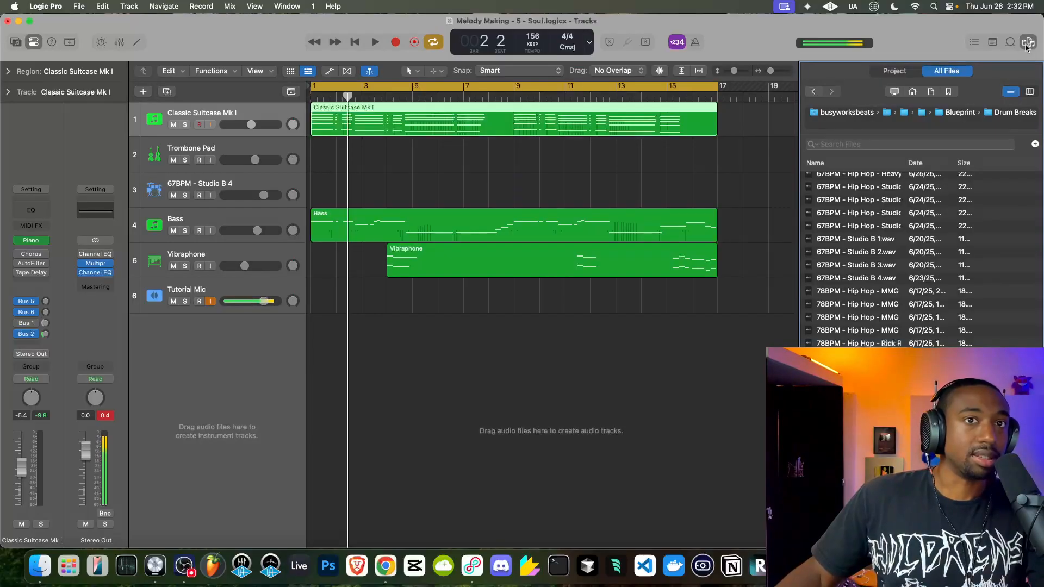
scroll(864, 238, "up", 2)
scroll(865, 238, "down", 10)
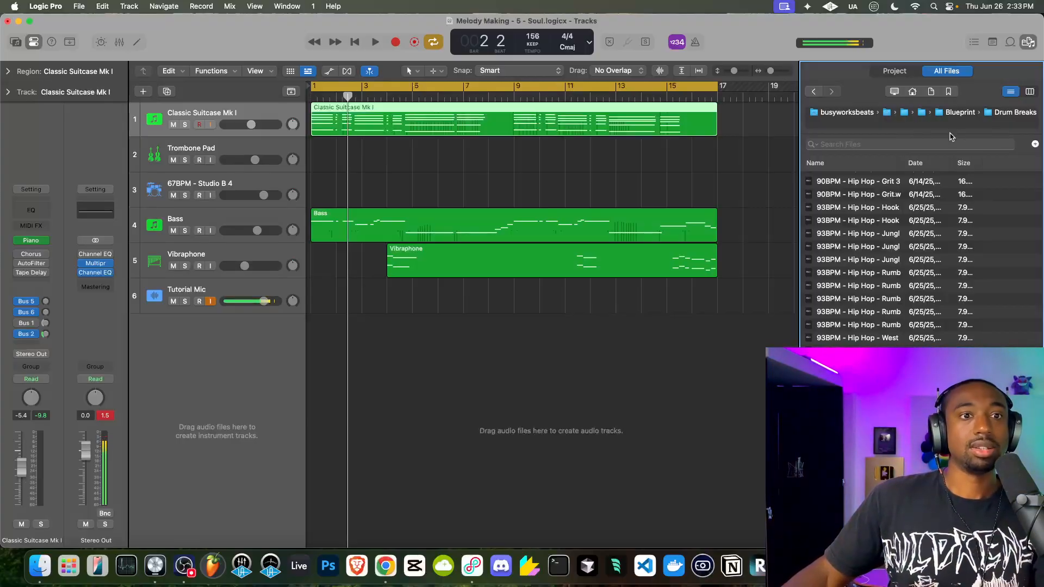
Clear all regions from the arrangement and place the drum break "78BPM - Hip Hop - Southern 2" on track 3 at bar 1.
left_click_drag(699, 285, 331, 83)
key("Delete")
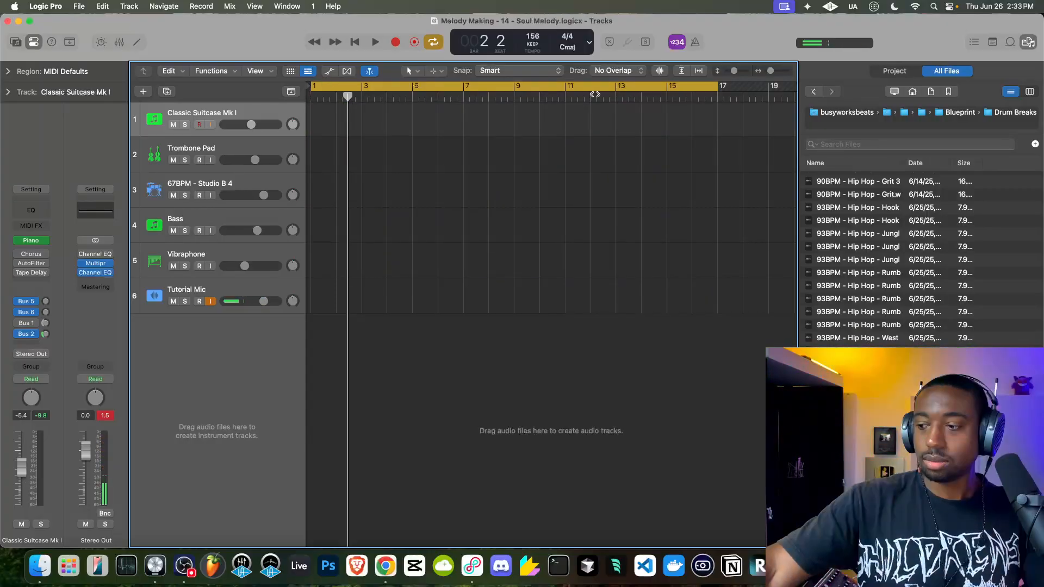
scroll(889, 293, "up", 10)
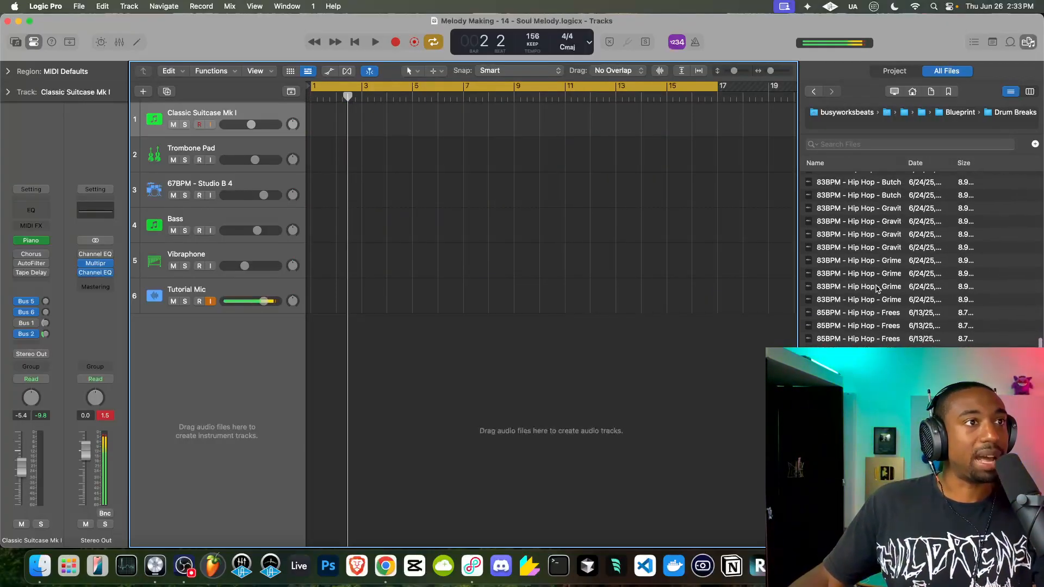
scroll(877, 289, "up", 3)
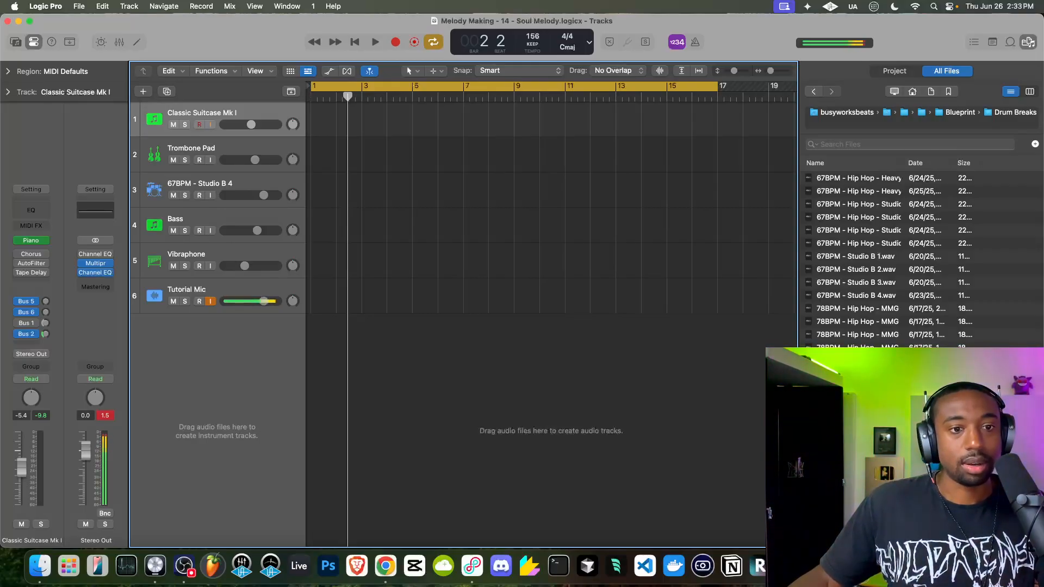
left_click(858, 374)
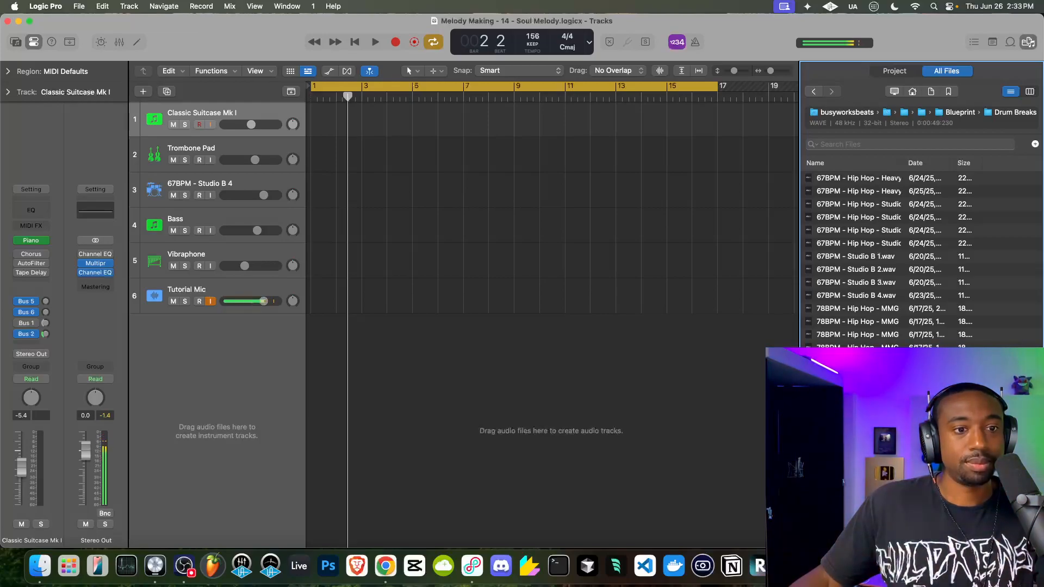
left_click_drag(858, 374, 313, 192)
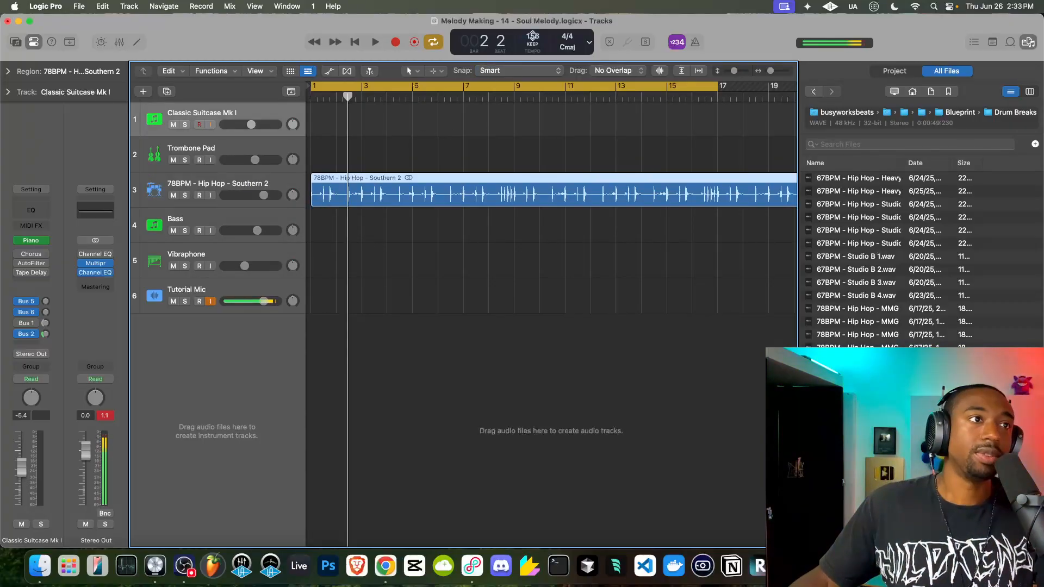
Set the project tempo to 78 and play the drum break from bar 1 with its track selected.
left_click_drag(532, 36, 532, 47)
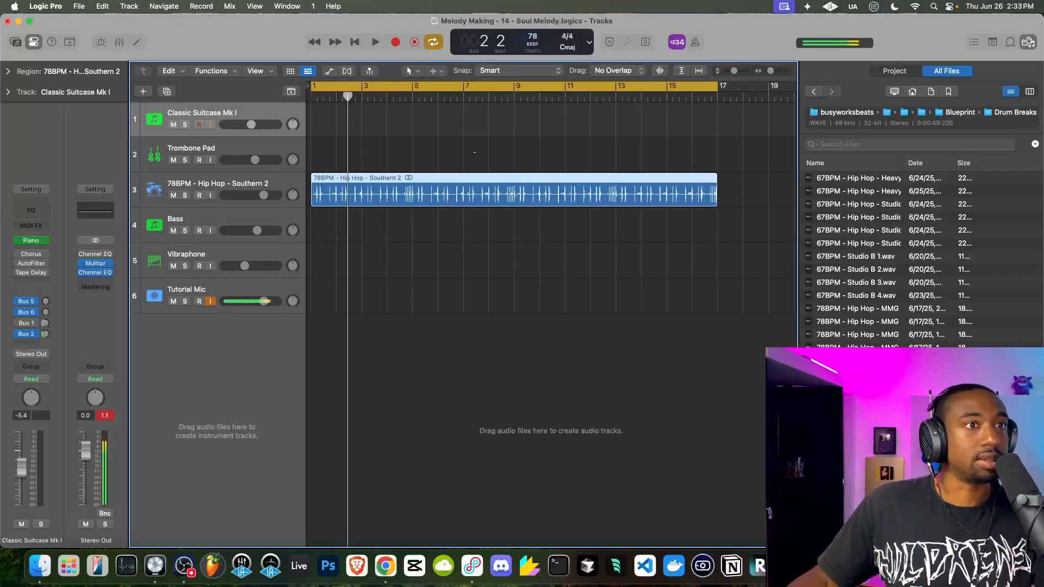
left_click(592, 162)
key("Return")
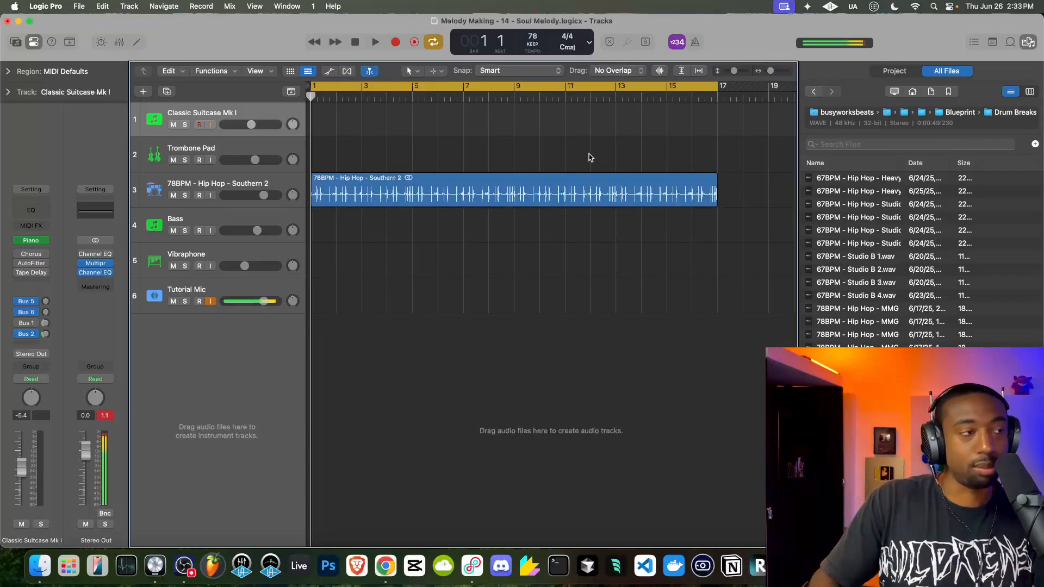
key("space")
left_click(228, 188)
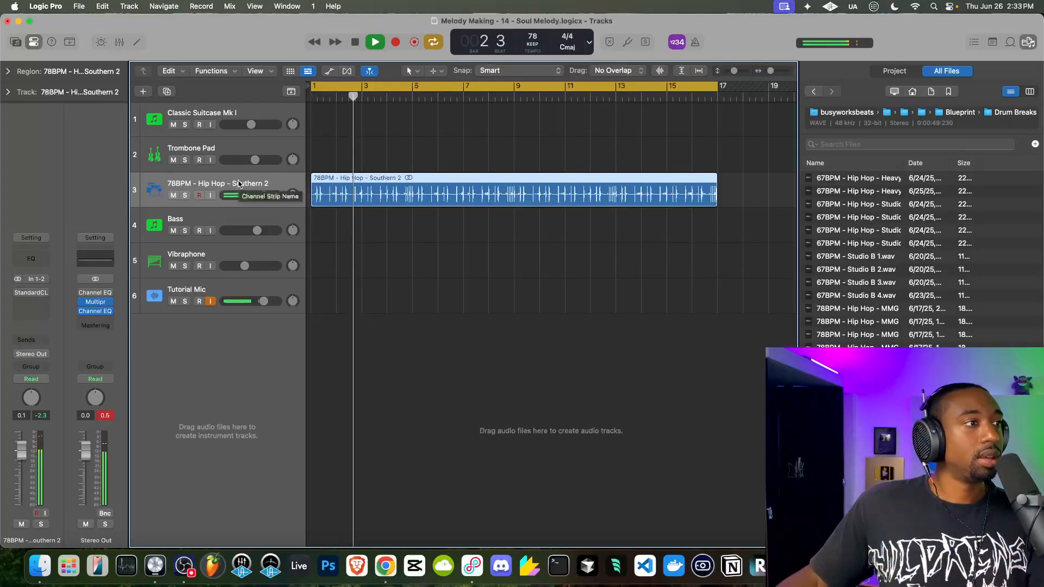
key("space")
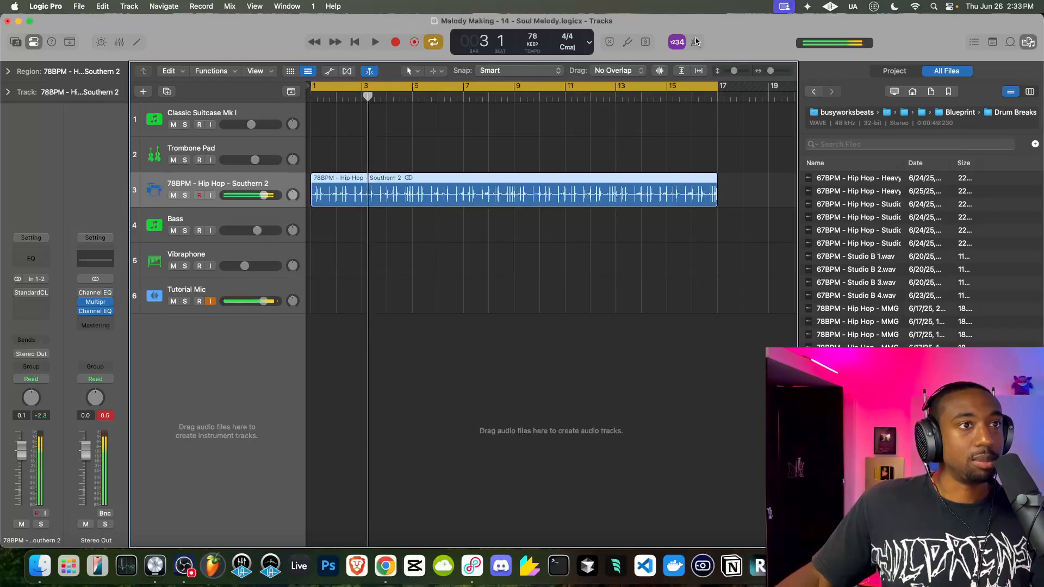
Turn on the metronome and check the piano instrument loaded on the Classic Suitcase Mk I track.
left_click(696, 42)
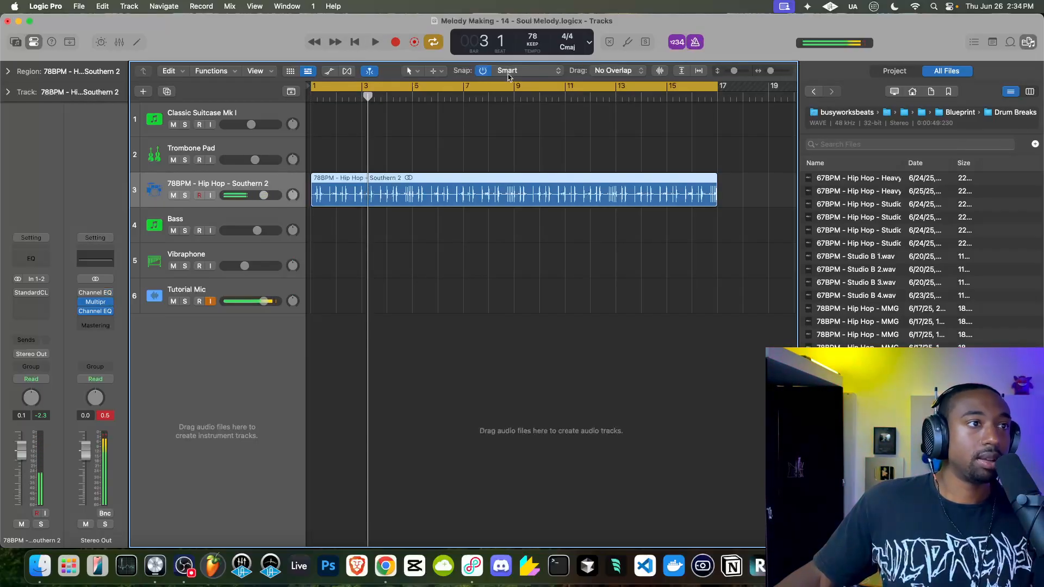
left_click(215, 115)
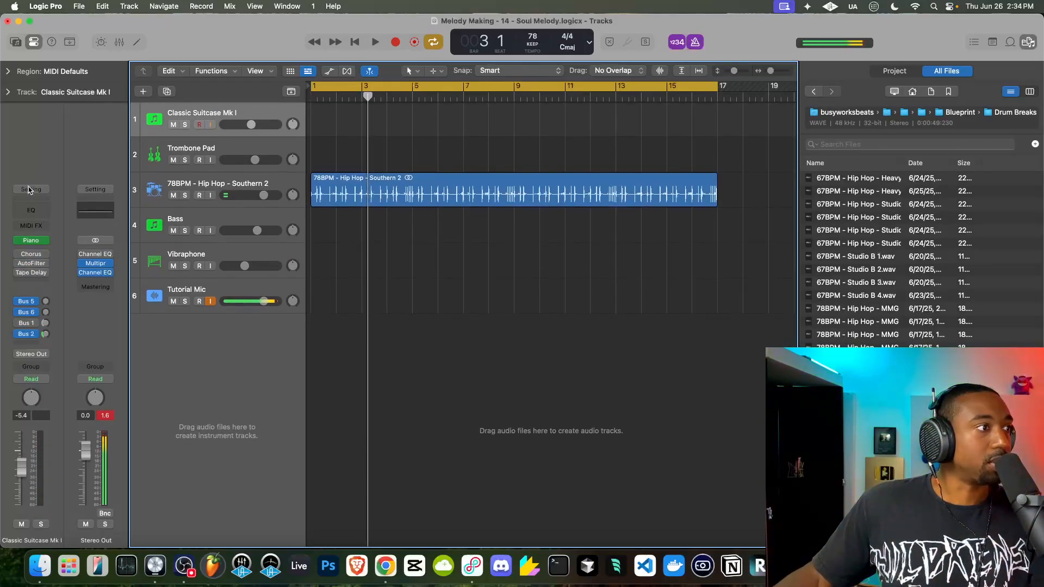
left_click(31, 245)
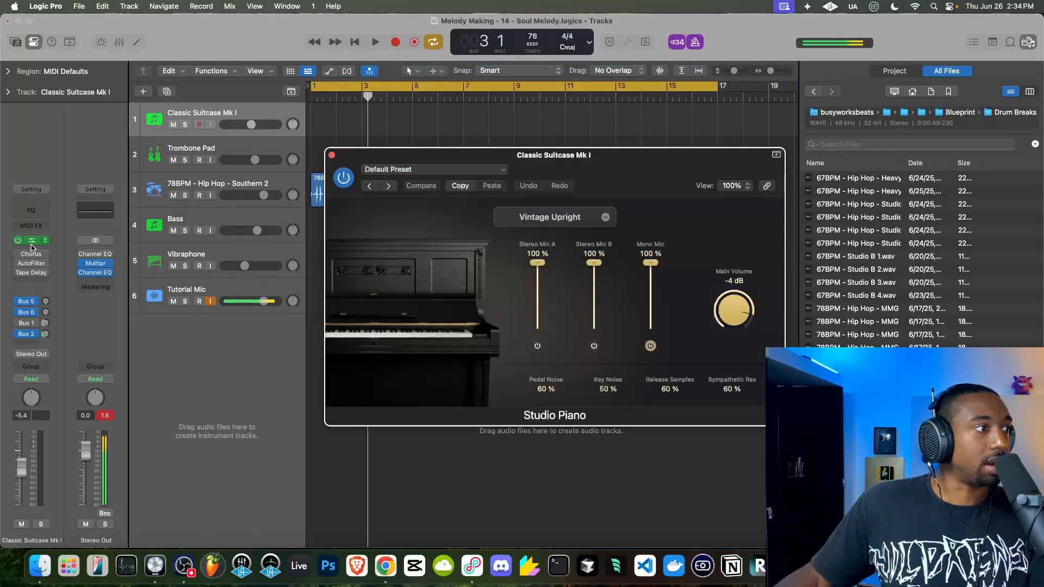
left_click(333, 158)
Record the opening chords over bars 1 and 2 on the Classic Suitcase Mk I track and return to the start.
left_click(354, 41)
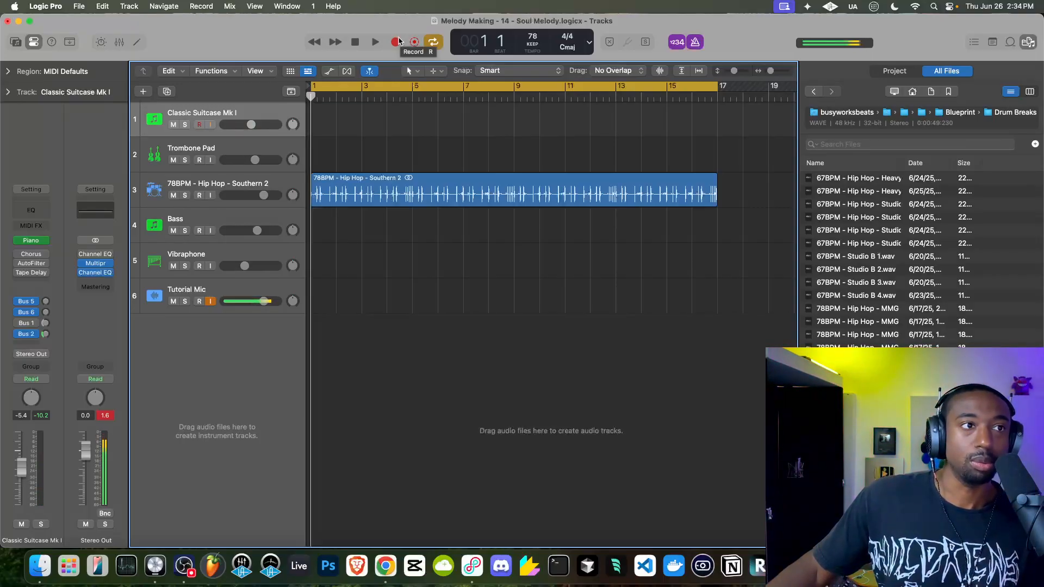
left_click(396, 42)
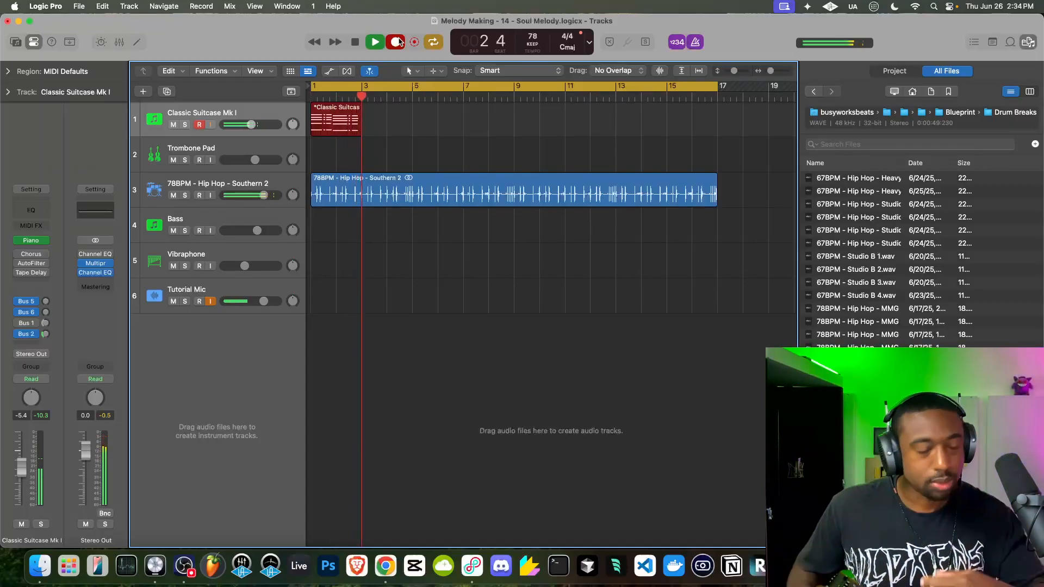
key("space")
left_click(355, 43)
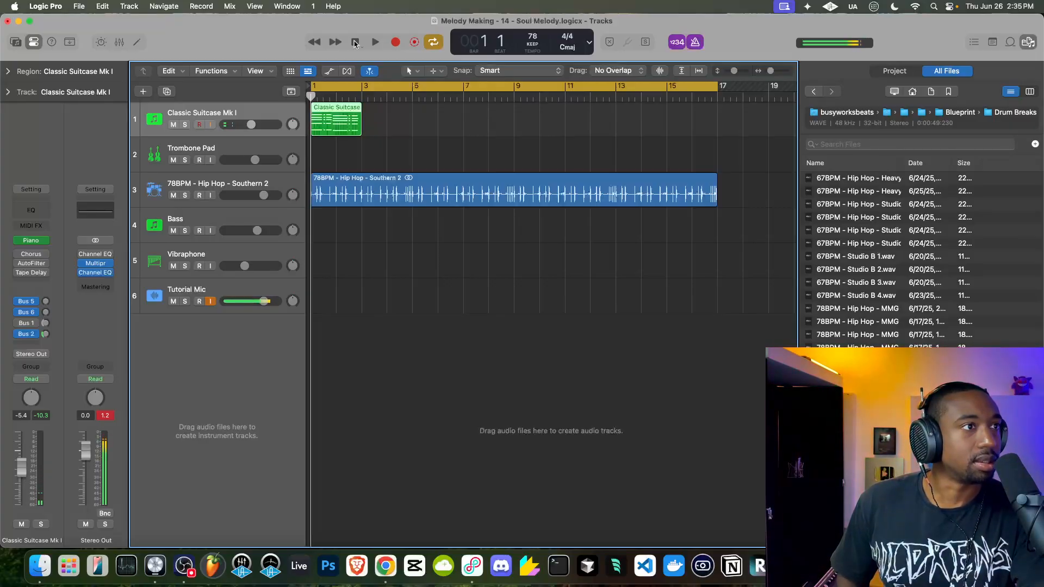
Try to record the next chords over bars 3 and 4 on the Classic Suitcase Mk I track.
key("r")
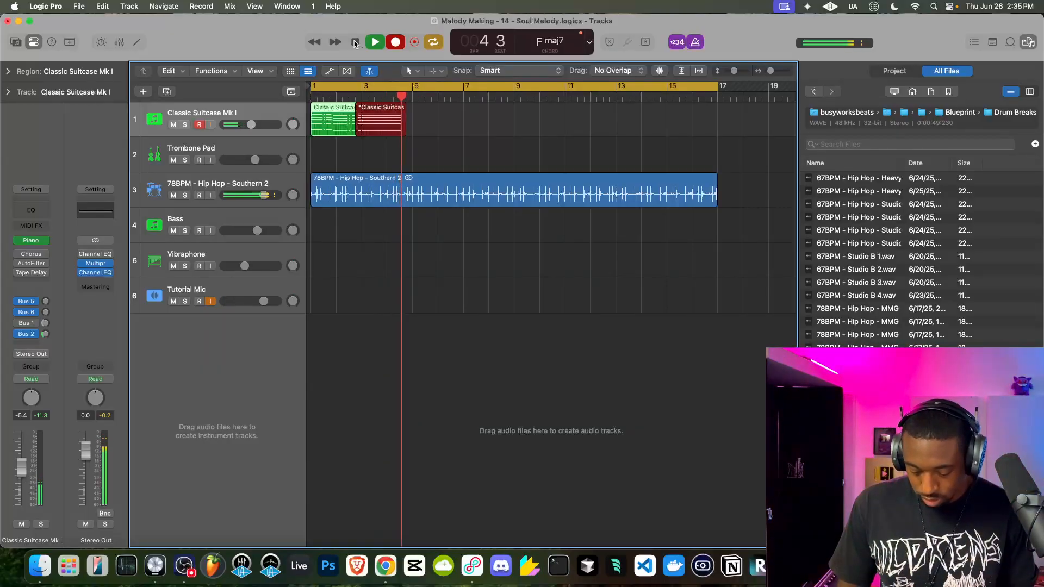
left_click(355, 42)
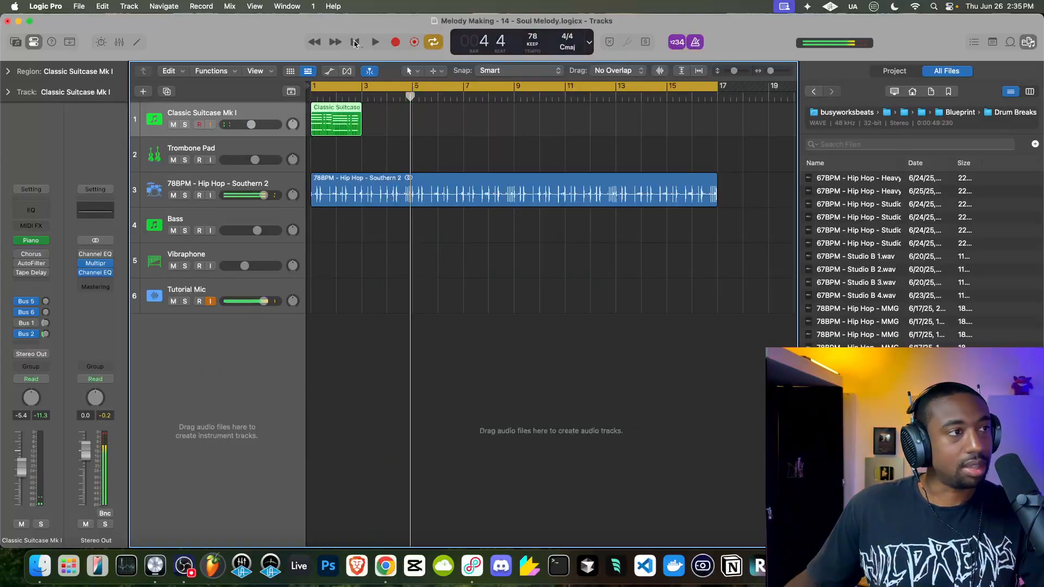
left_click(354, 42)
Play the recorded chords with the drum break and return the playhead to bar 1.
key("space")
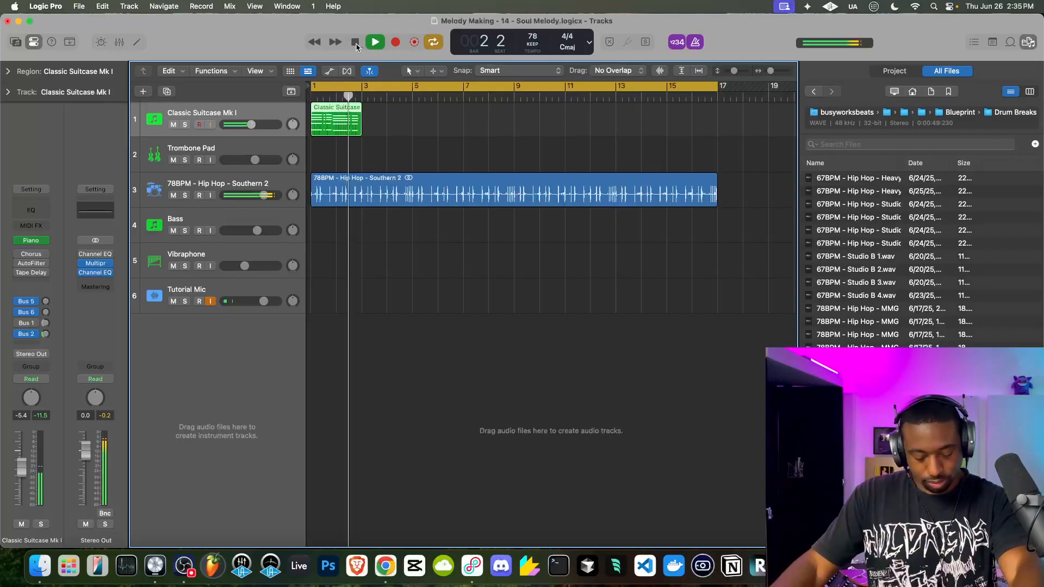
left_click(356, 46)
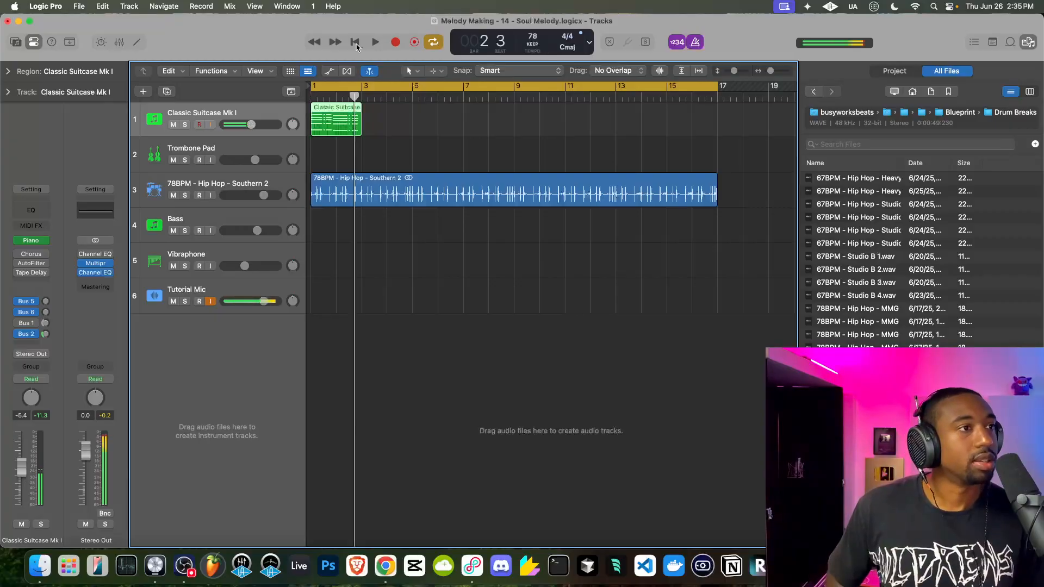
left_click(356, 47)
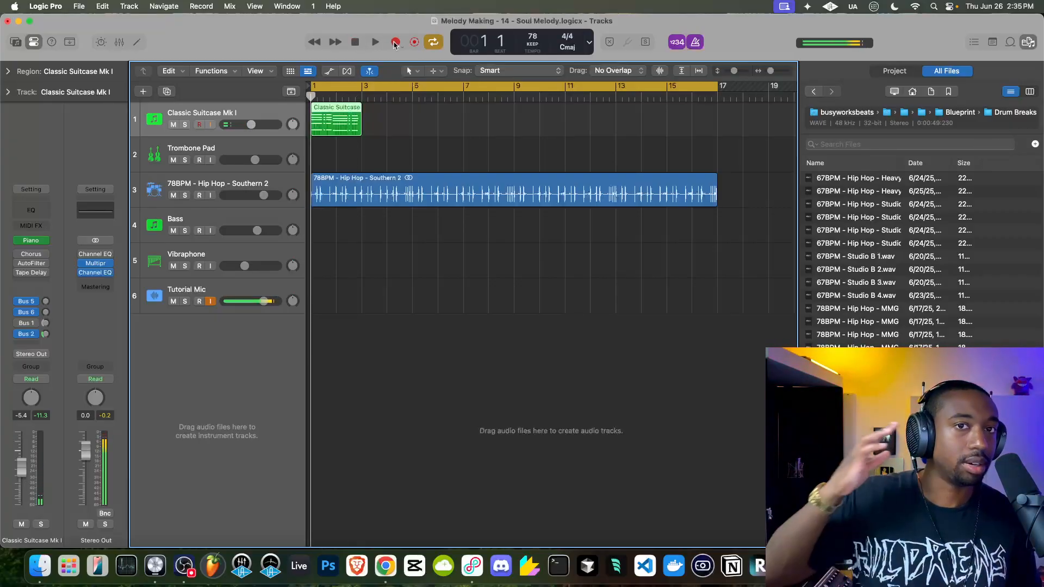
Record the chords for bars 3 and 4 on the Classic Suitcase Mk I track, and select the Bass track at bar 1.
left_click(395, 44)
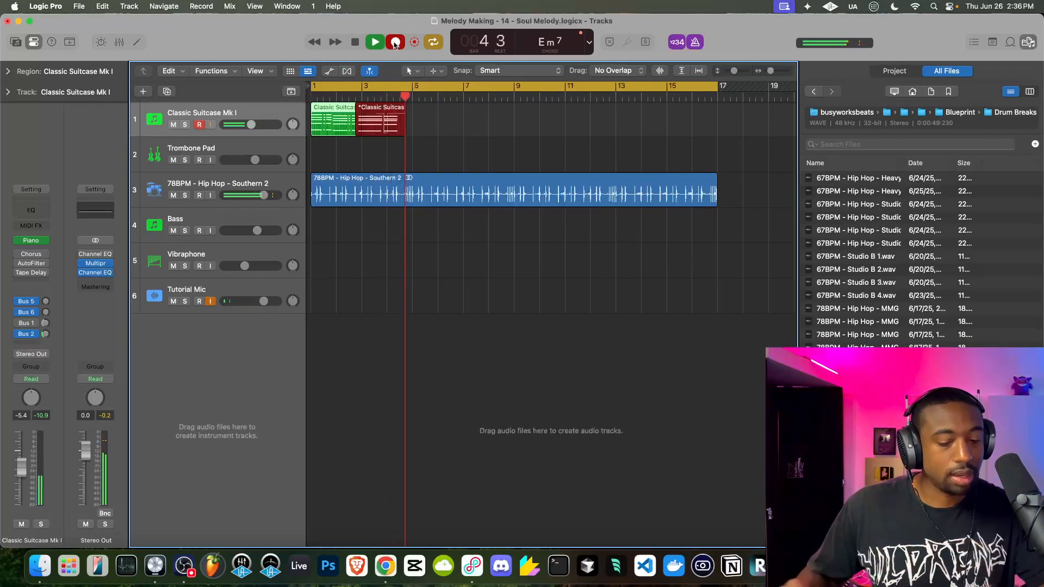
key("space")
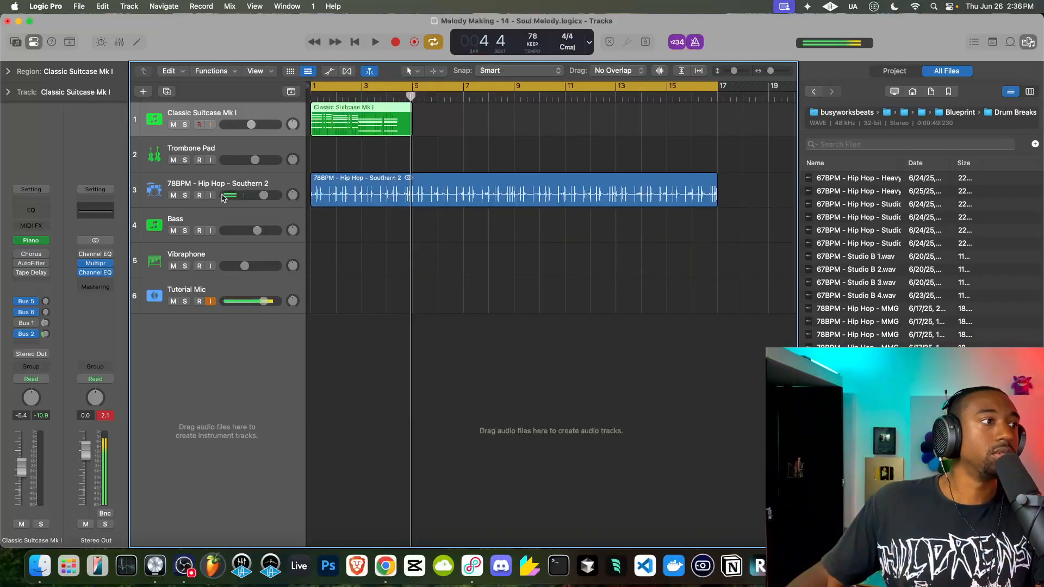
left_click(214, 220)
left_click(357, 42)
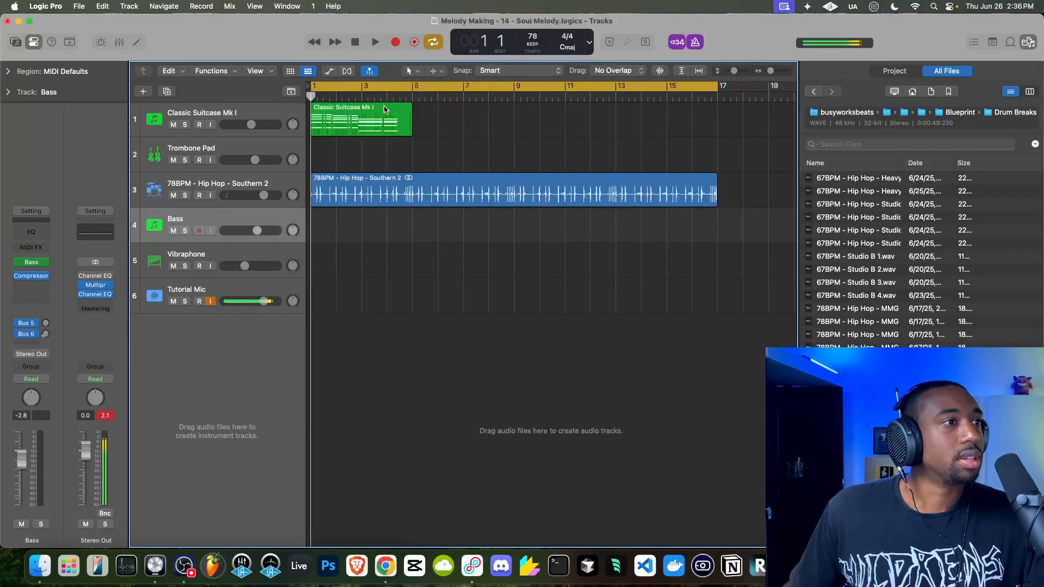
Open the recorded Classic Suitcase Mk I region in the Piano Roll editor.
scroll(402, 128, "up", 8)
scroll(402, 128, "down", 4)
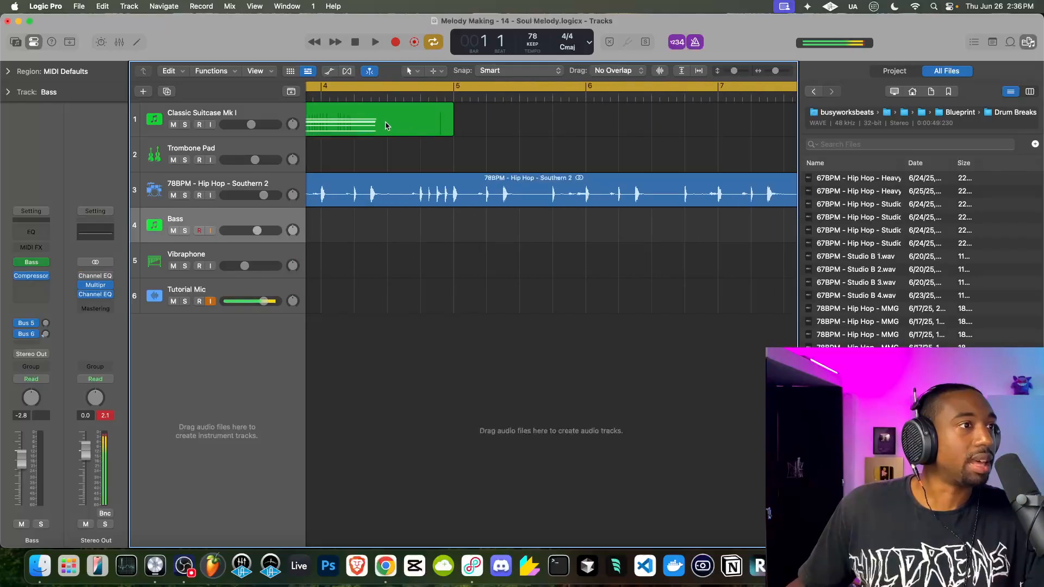
double_click(387, 126)
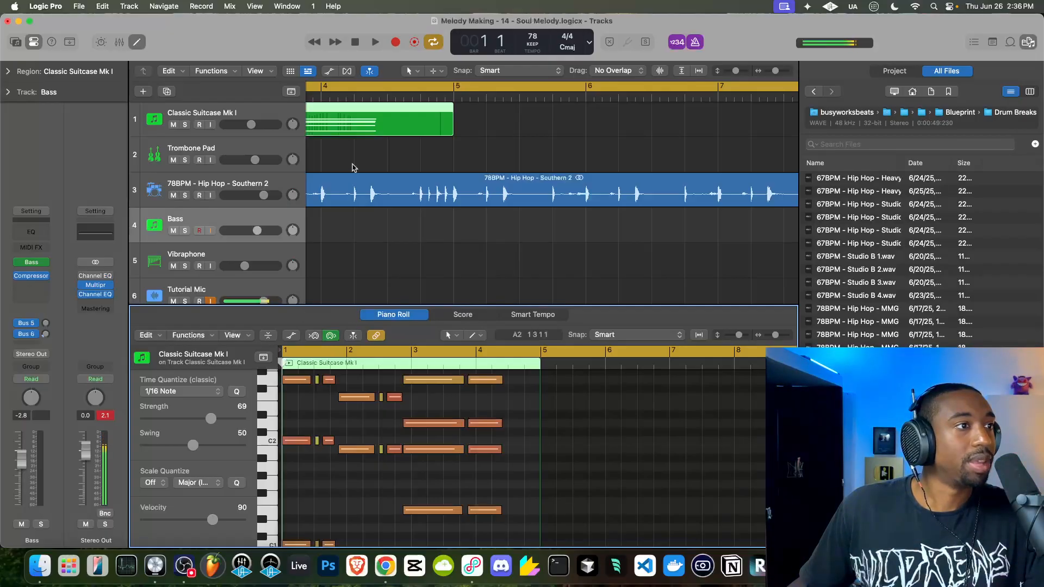
double_click(343, 119)
double_click(344, 118)
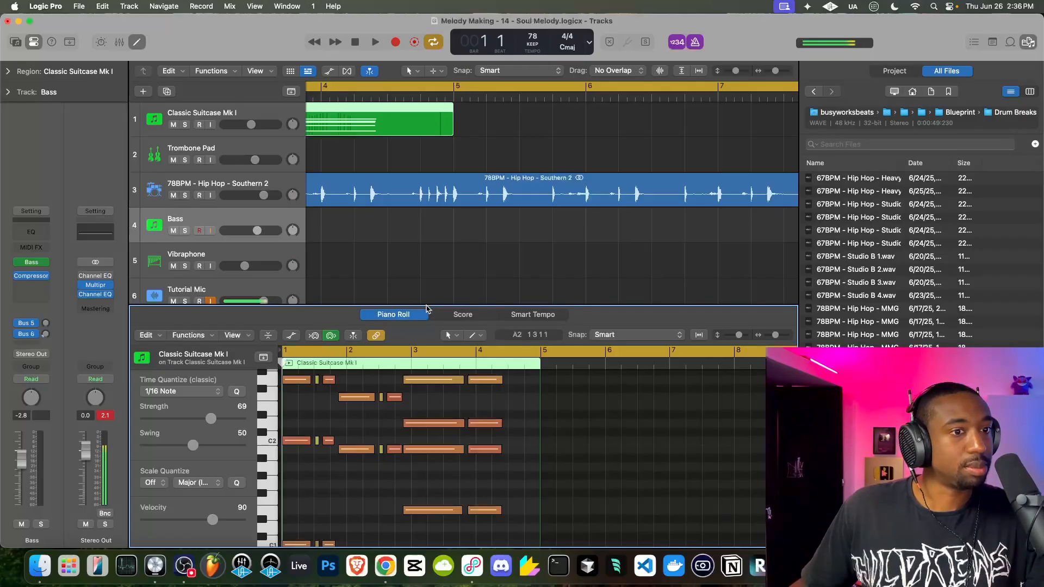
Enlarge the Piano Roll editor to show the chord notes recorded in bars 1 to 4.
left_click_drag(423, 309, 416, 62)
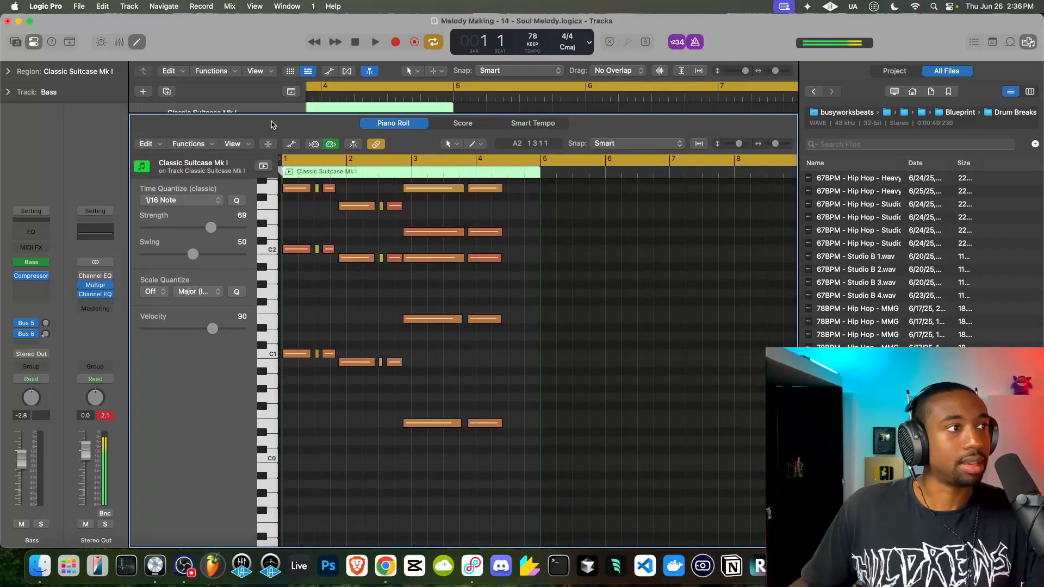
left_click_drag(272, 114, 272, 320)
scroll(350, 123, "left", 5)
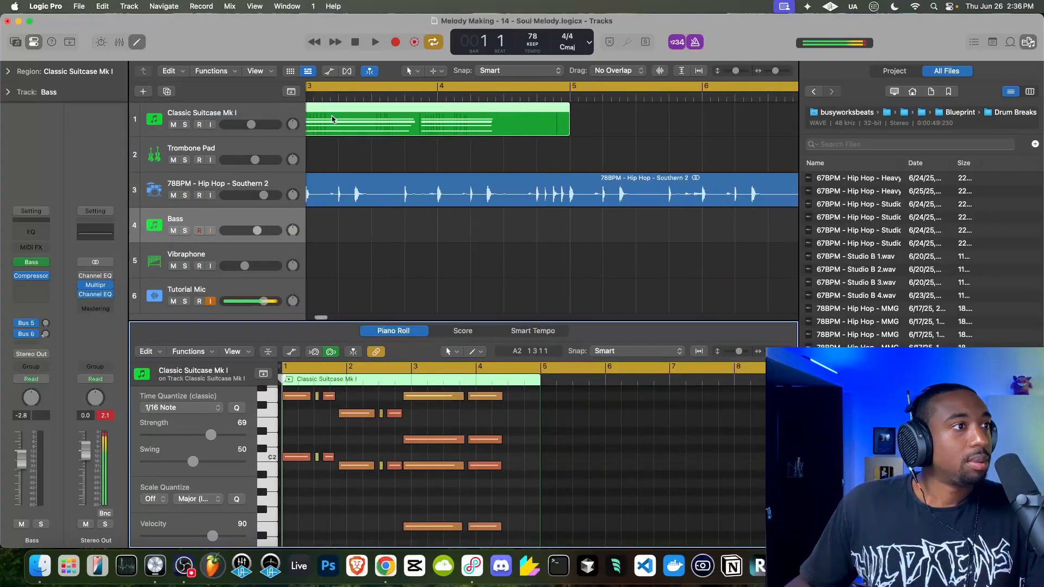
key("e")
key("e")
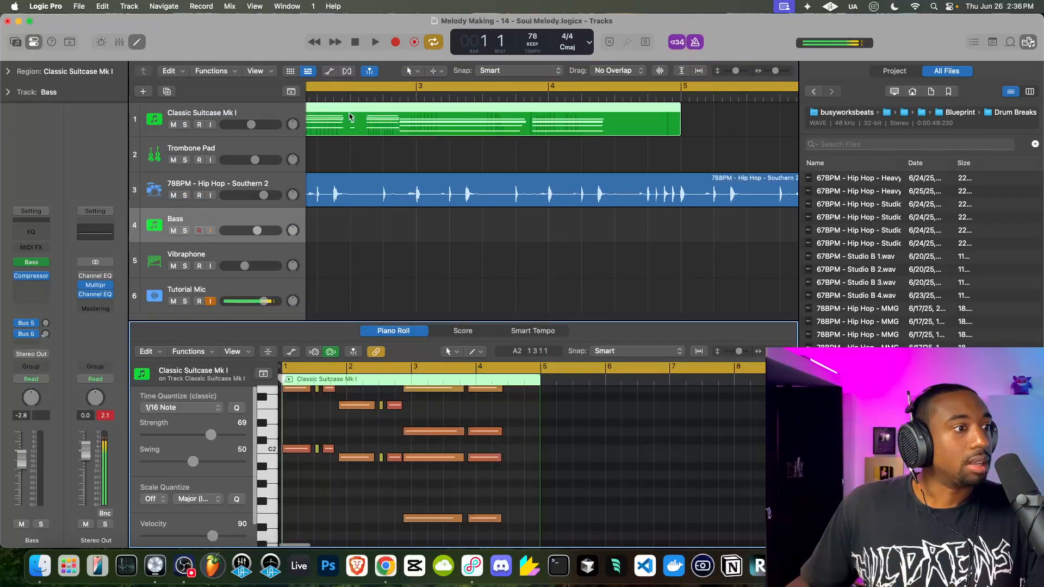
left_click_drag(294, 323, 294, 115)
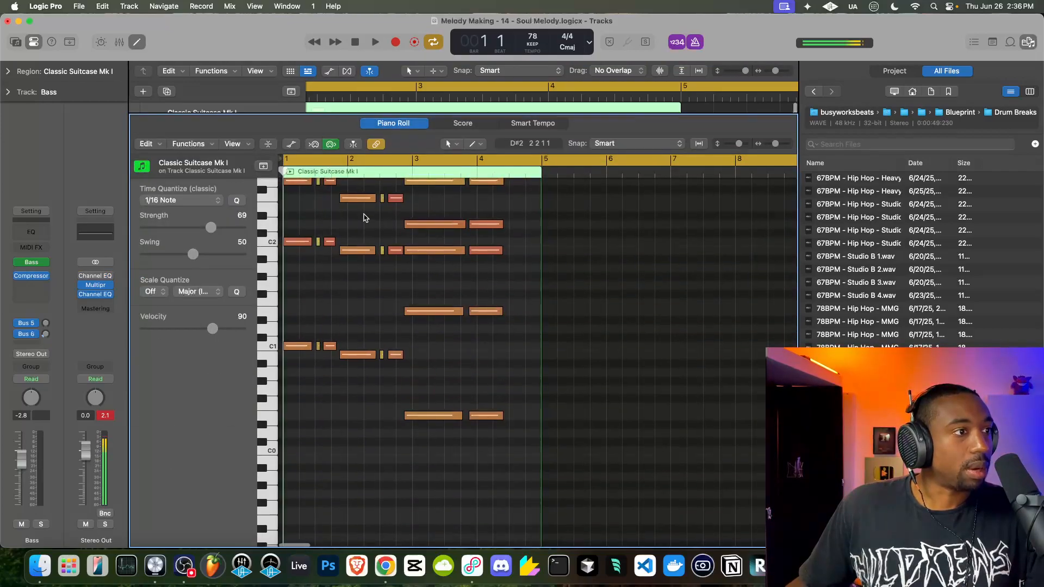
Play the recorded chords while viewing their notes in the Piano Roll, and close the editor.
scroll(362, 218, "up", 5)
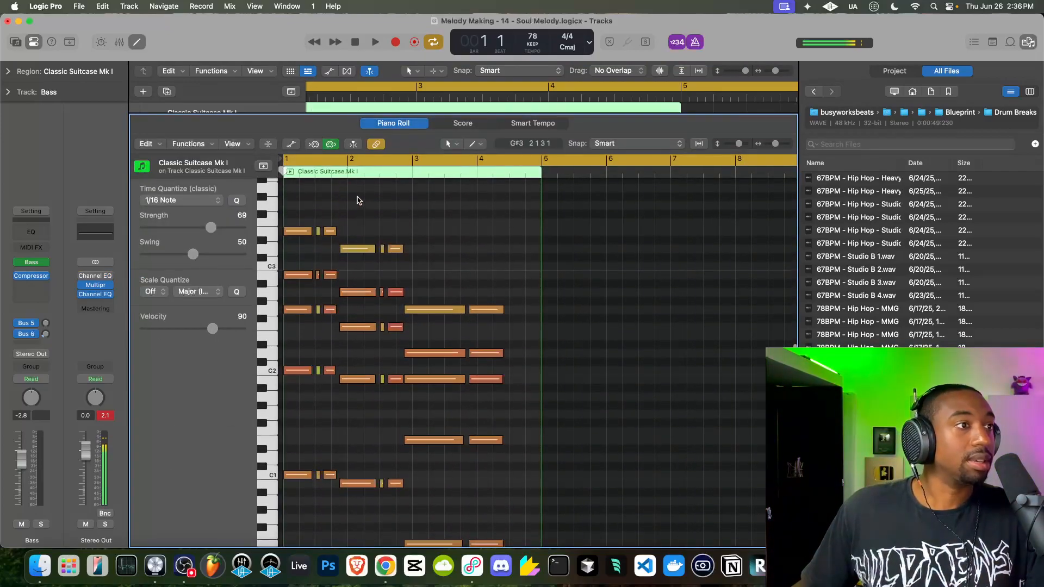
key("space")
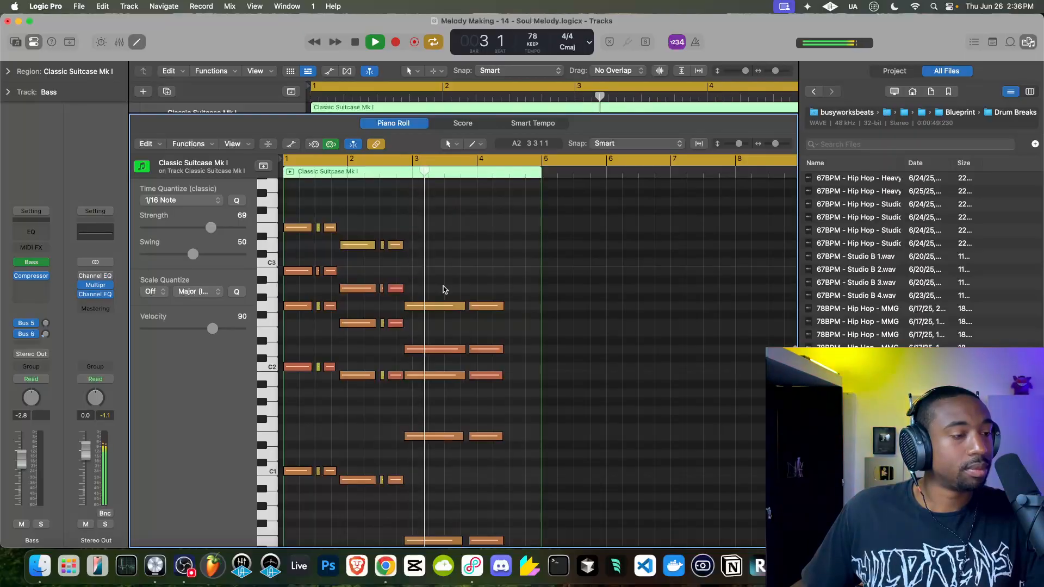
scroll(443, 289, "down", 1)
scroll(443, 290, "up", 1)
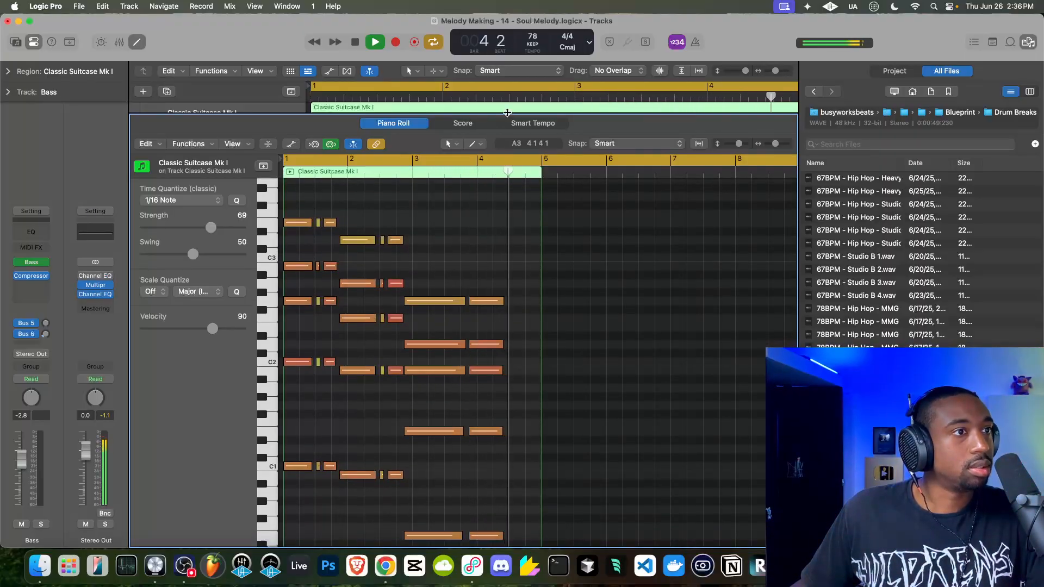
key("space")
left_click_drag(507, 113, 477, 260)
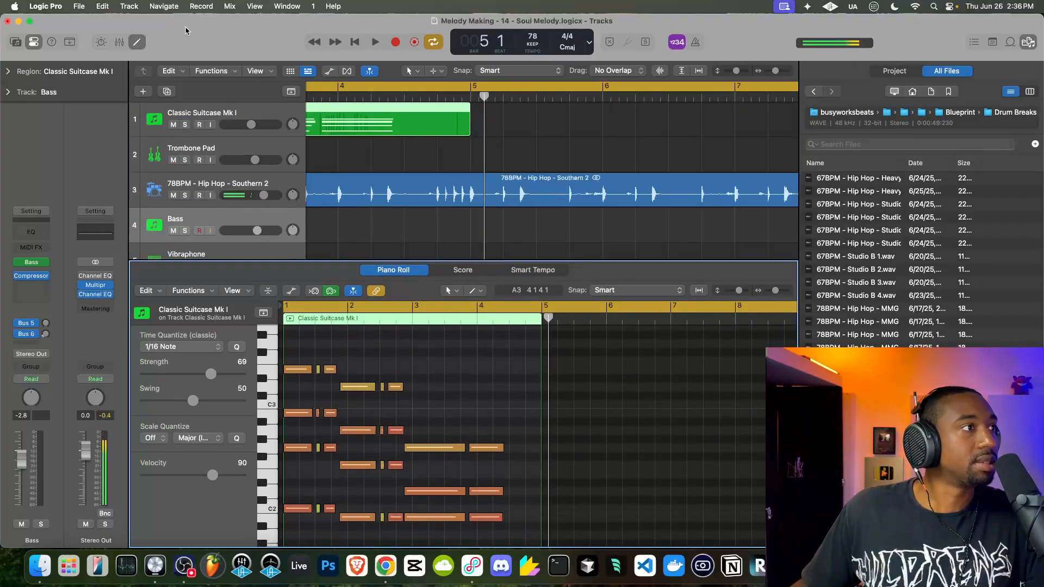
key("e")
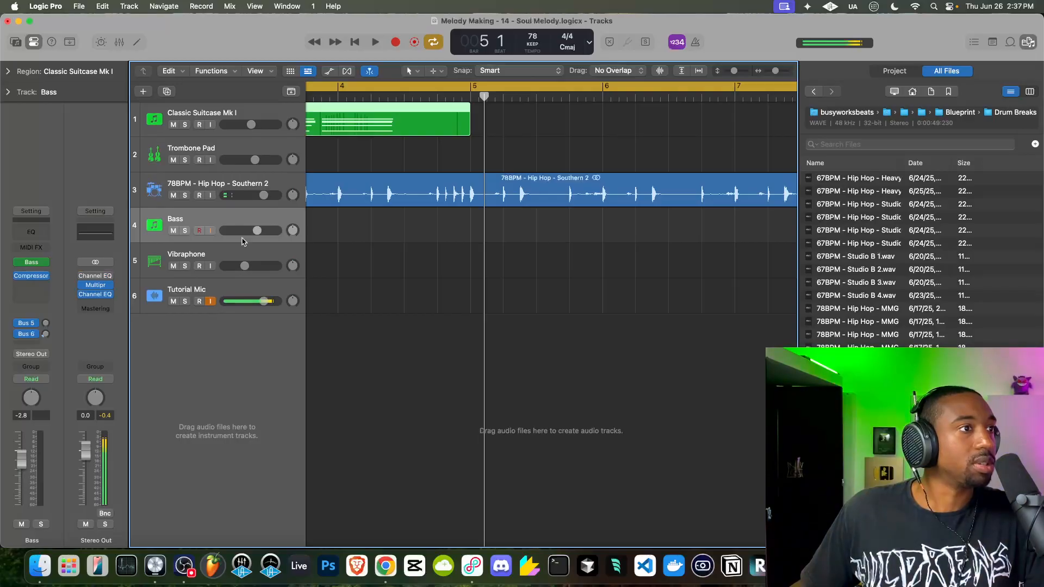
Try out the Vibraphone track, and look over the Classic Suitcase Mk I chord notes again in the Piano Roll.
left_click(244, 252)
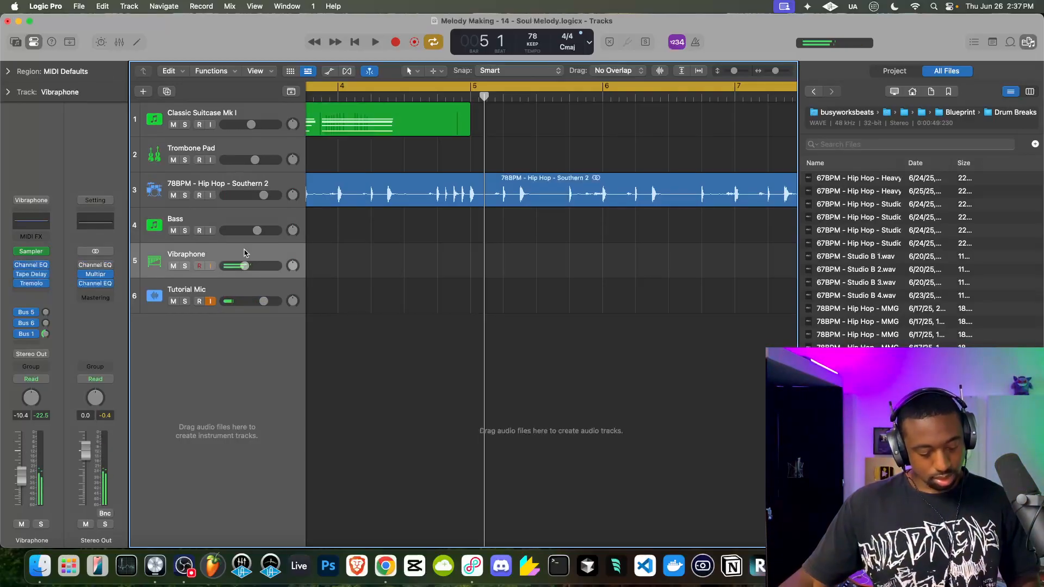
left_click(349, 134)
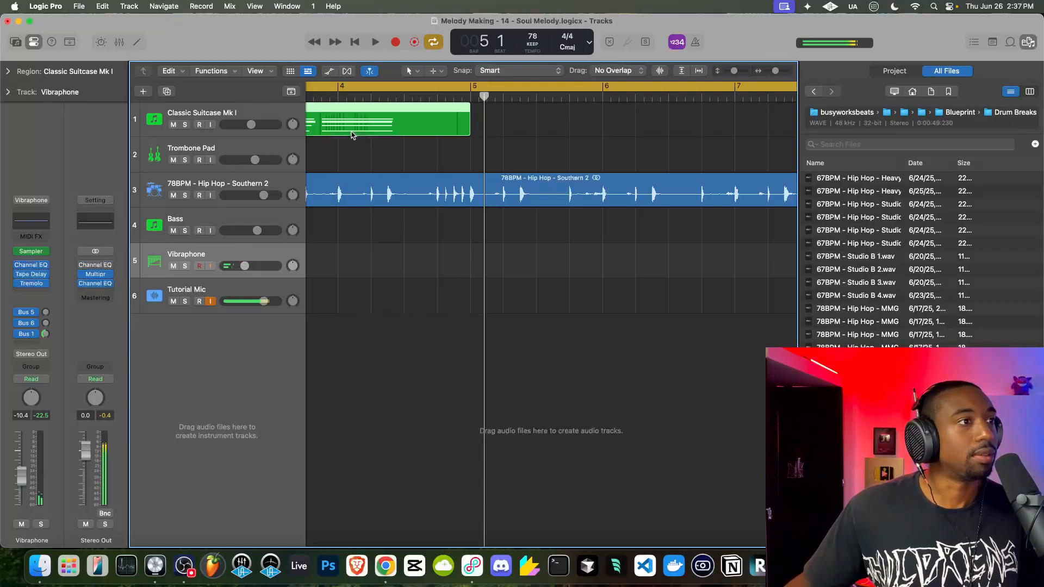
key("e")
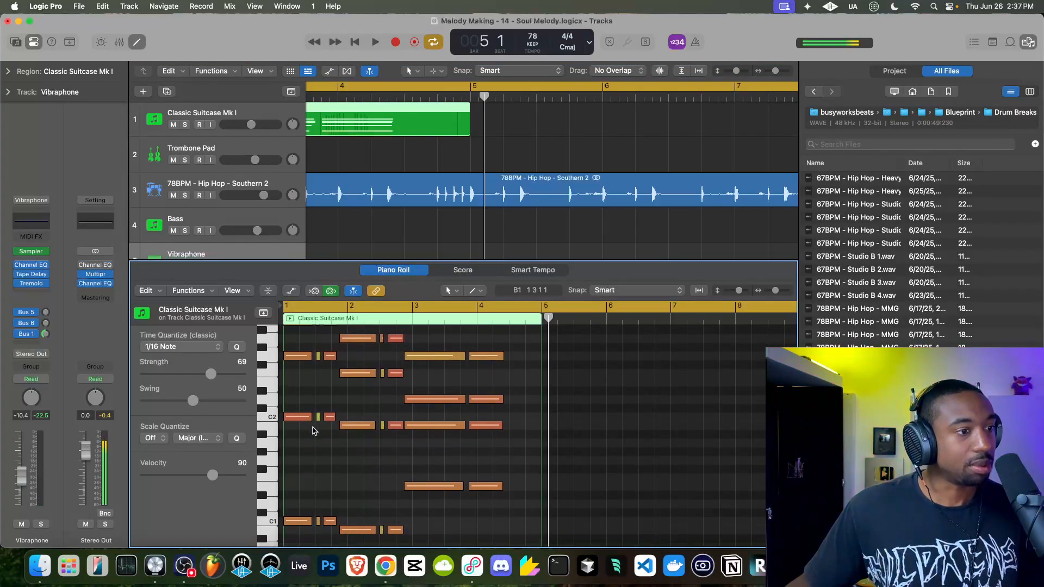
scroll(312, 431, "down", 3)
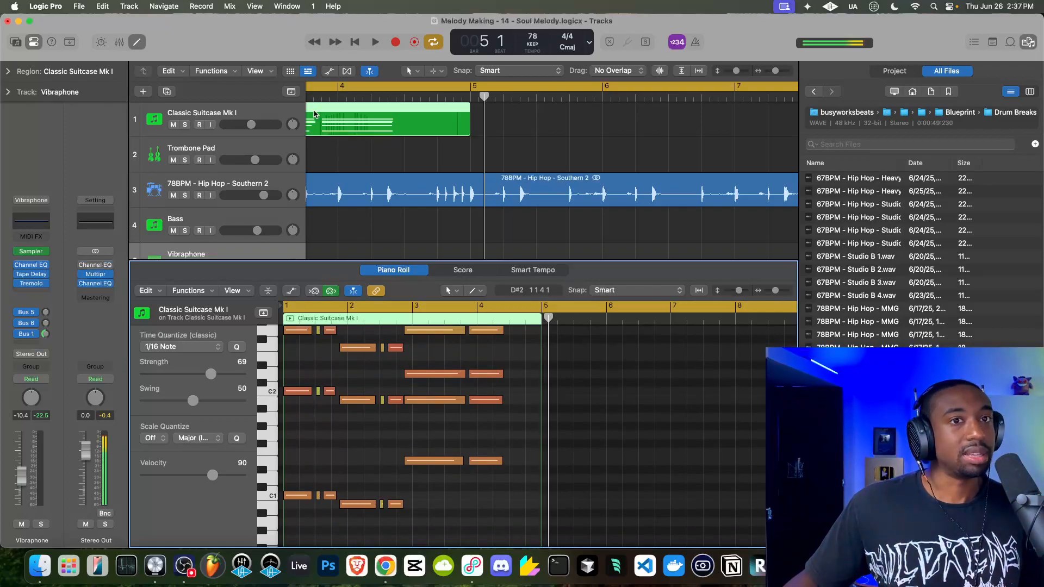
left_click(138, 43)
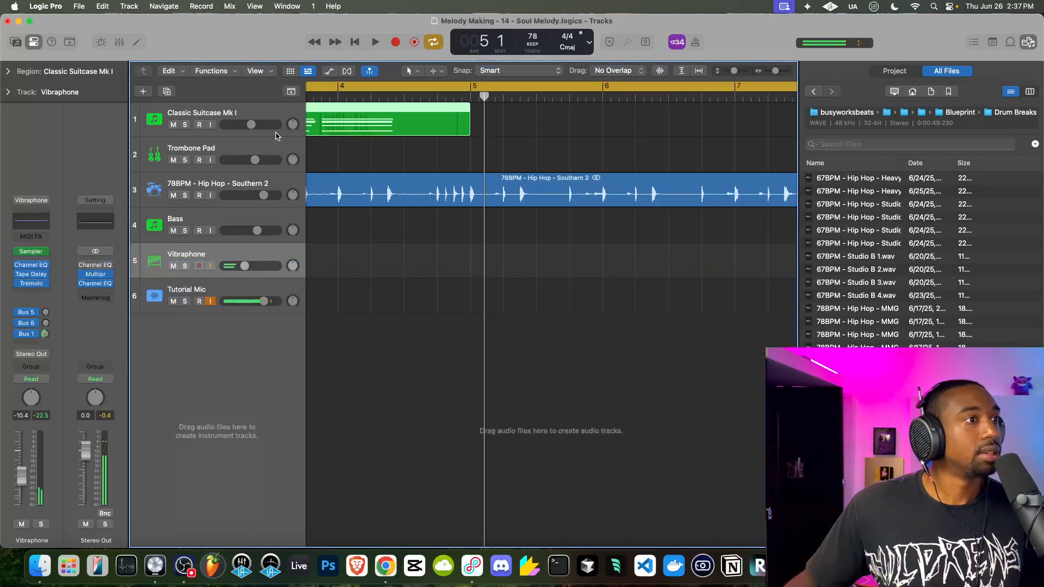
Record a bass line on the Bass track over the chords and drum break, from bar 1 to bar 9.
left_click(200, 220)
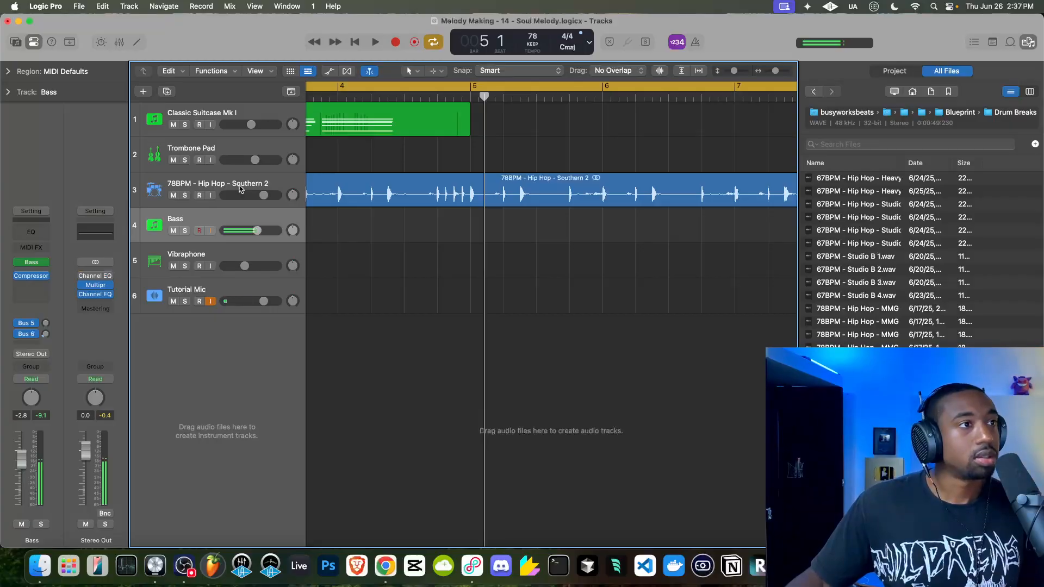
key("Return")
key("space")
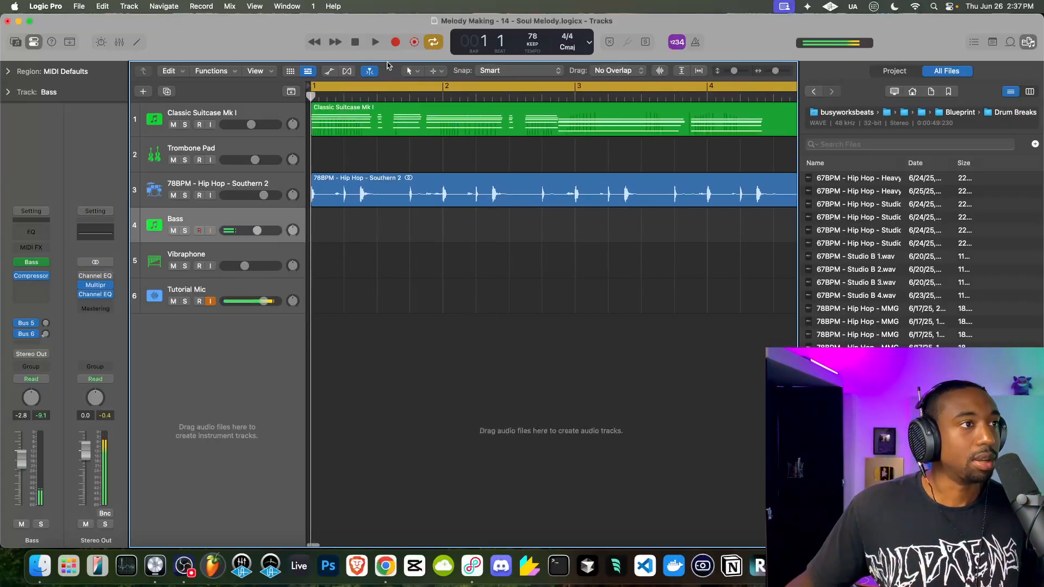
left_click(395, 42)
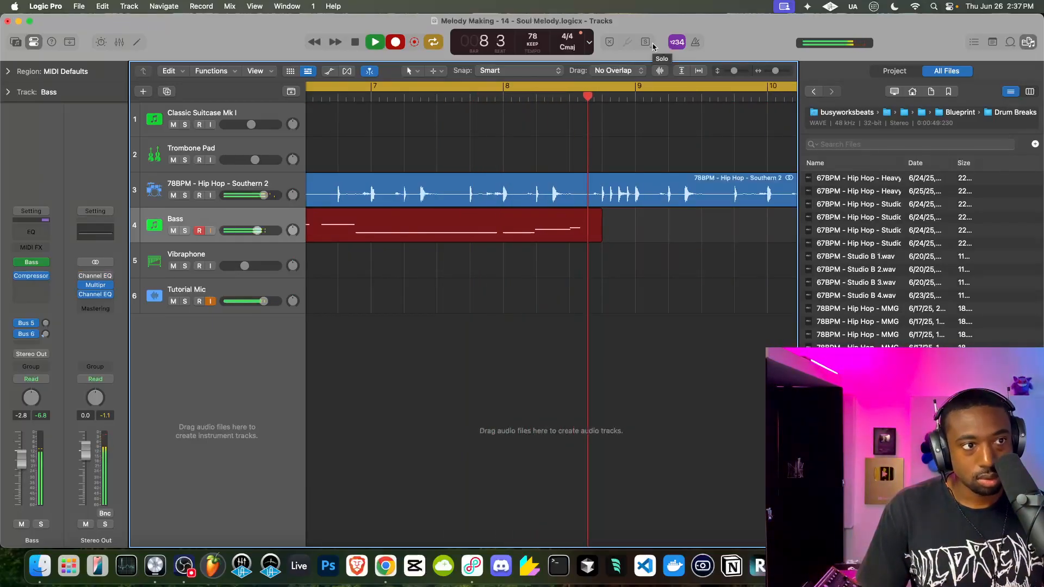
key("space")
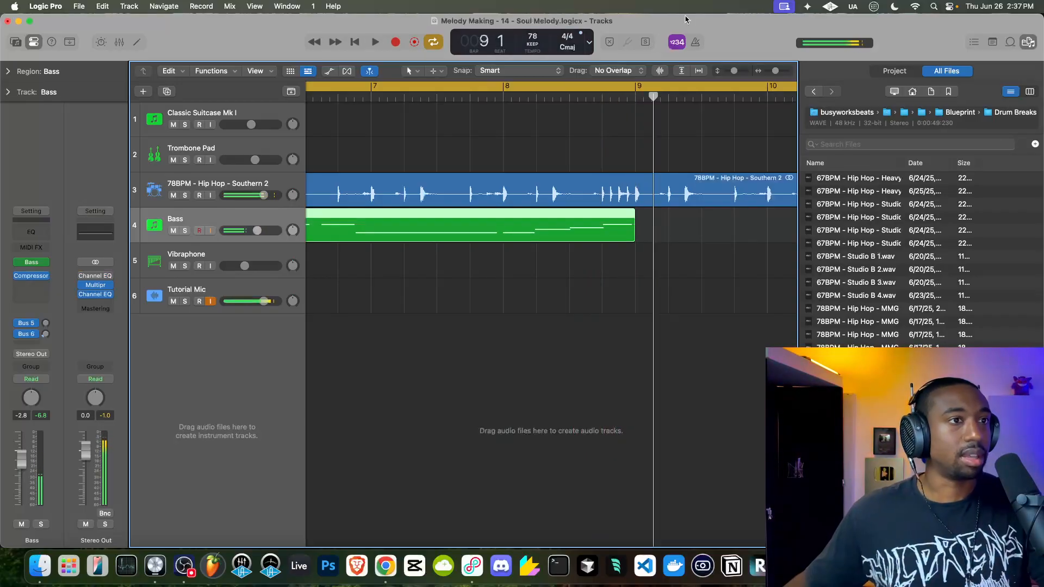
Repeat the Classic Suitcase Mk I chord region once from bar 5, and delete the repeated copy.
scroll(630, 132, "down", 5)
scroll(520, 146, "down", 5)
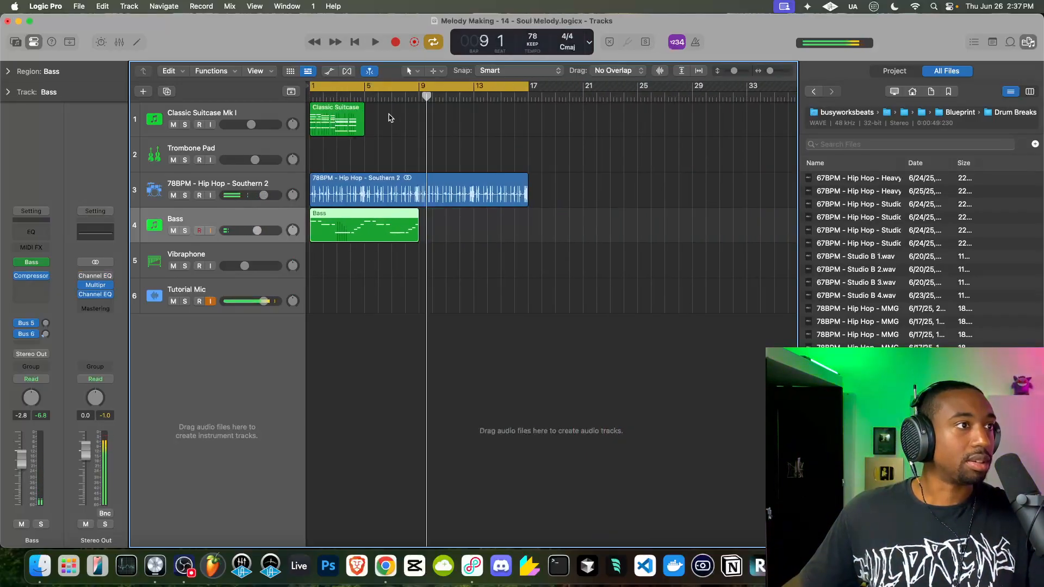
scroll(387, 117, "up", 5)
left_click(434, 125)
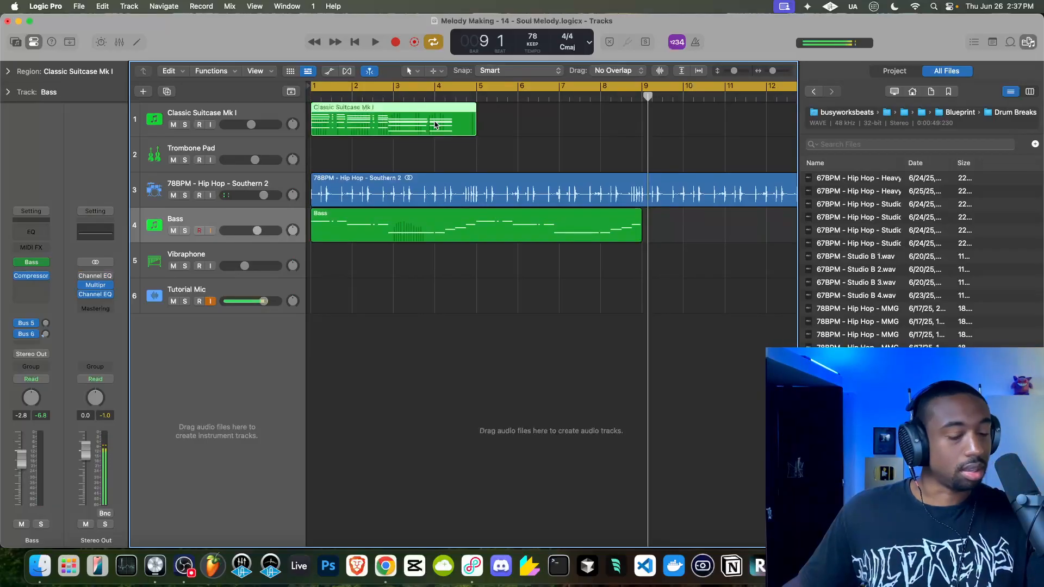
key("super+r")
scroll(464, 132, "down", 5)
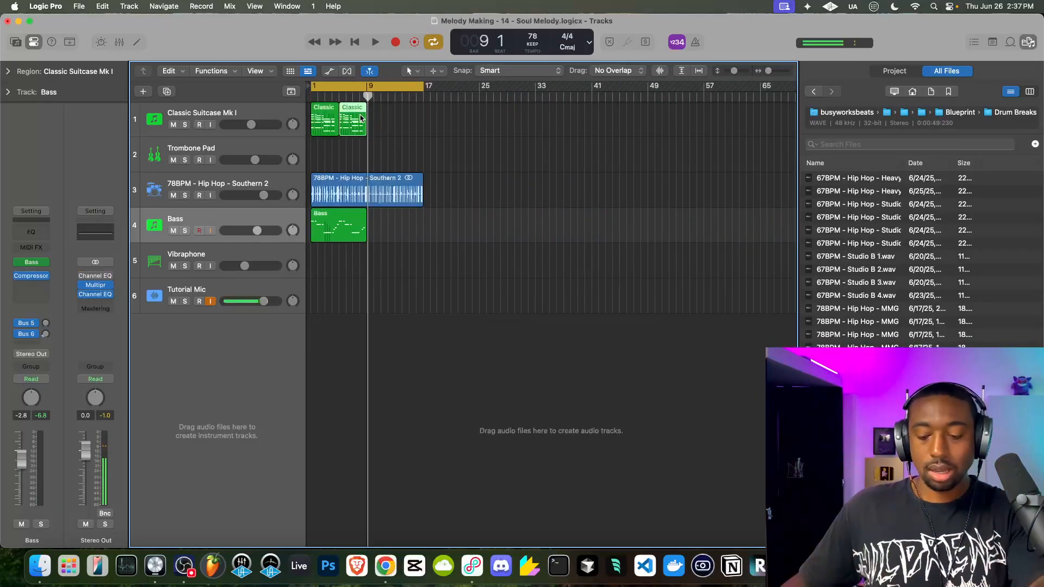
key("Delete")
Copy the Classic Suitcase Mk I region, try pasting it at bar 5 with the Bass track selected, and undo the paste.
left_click(330, 118)
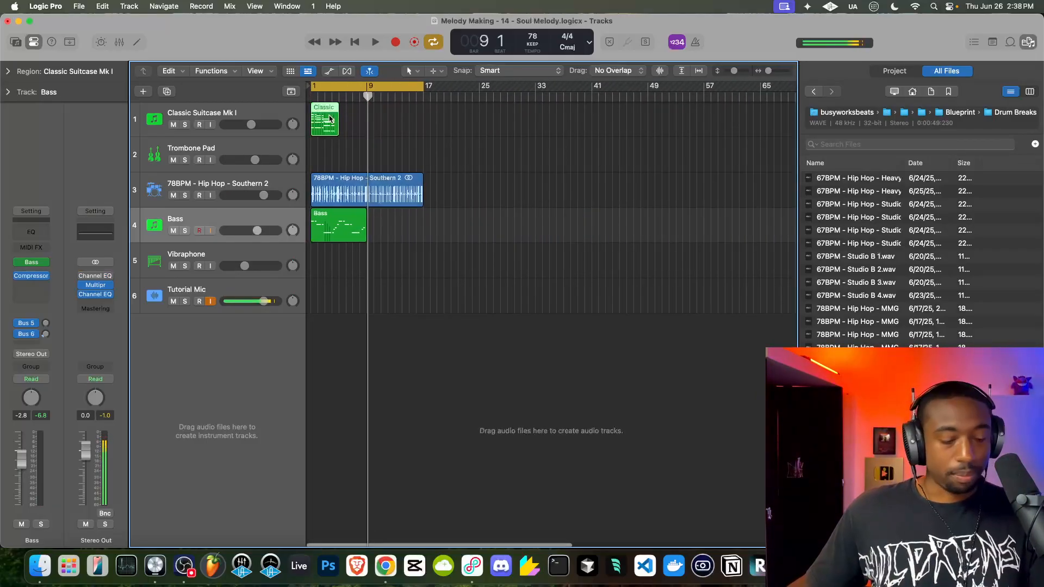
scroll(355, 122, "up", 8)
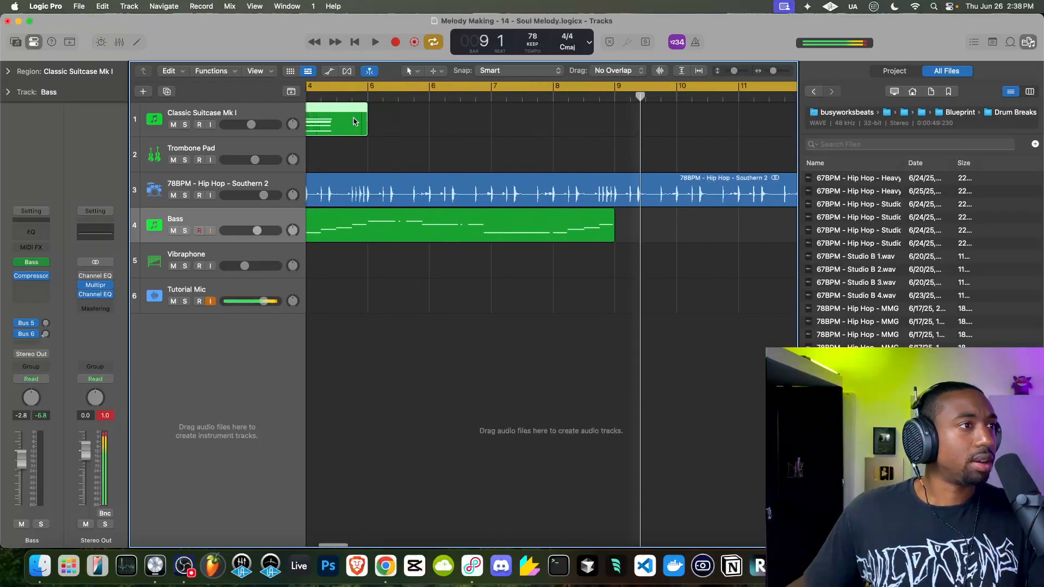
scroll(355, 121, "left", 2)
left_click(454, 96)
key("super+v")
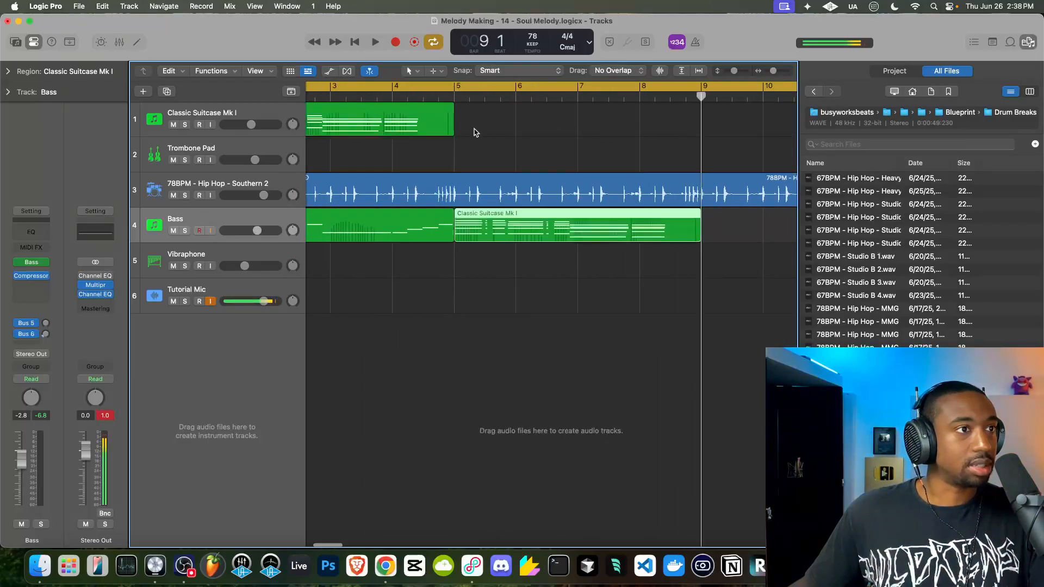
key("super+z")
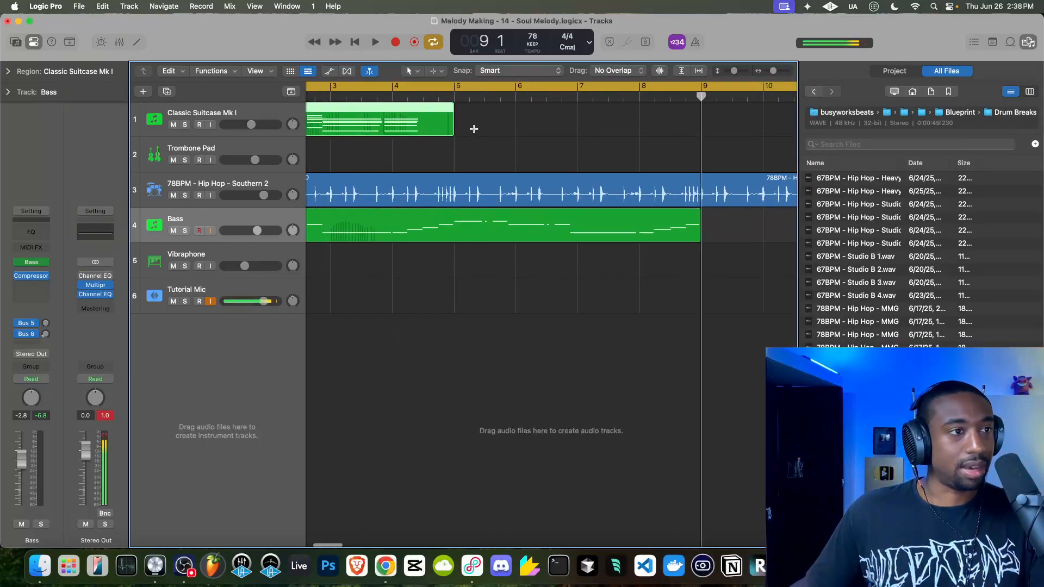
Paste the copied chord region on the Classic Suitcase Mk I track at bars 5, 9 and 13.
left_click(235, 111)
left_click(454, 95)
key("super+v")
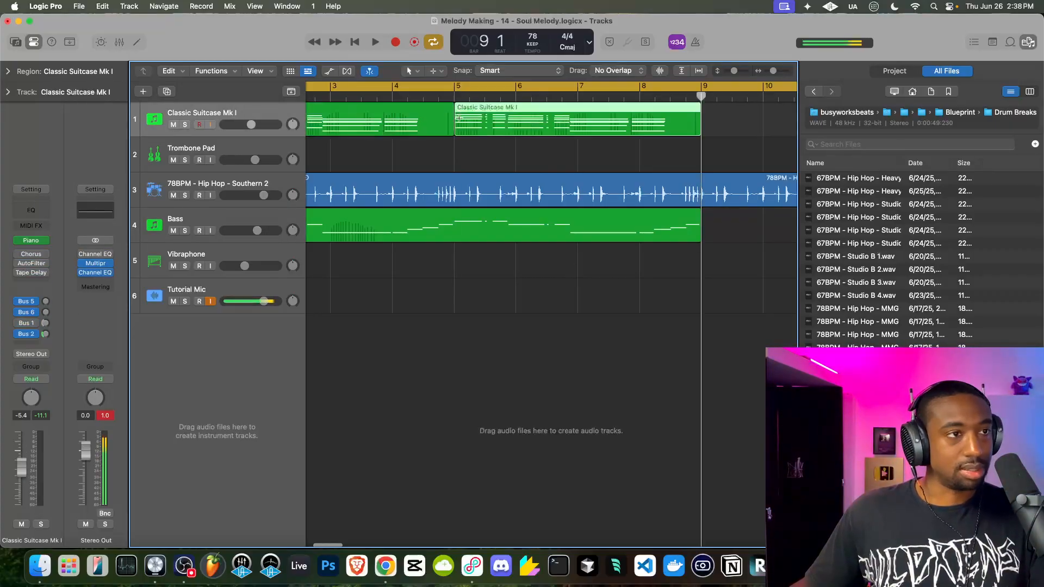
scroll(462, 135, "down", 5)
key("super+v")
key("super+v")
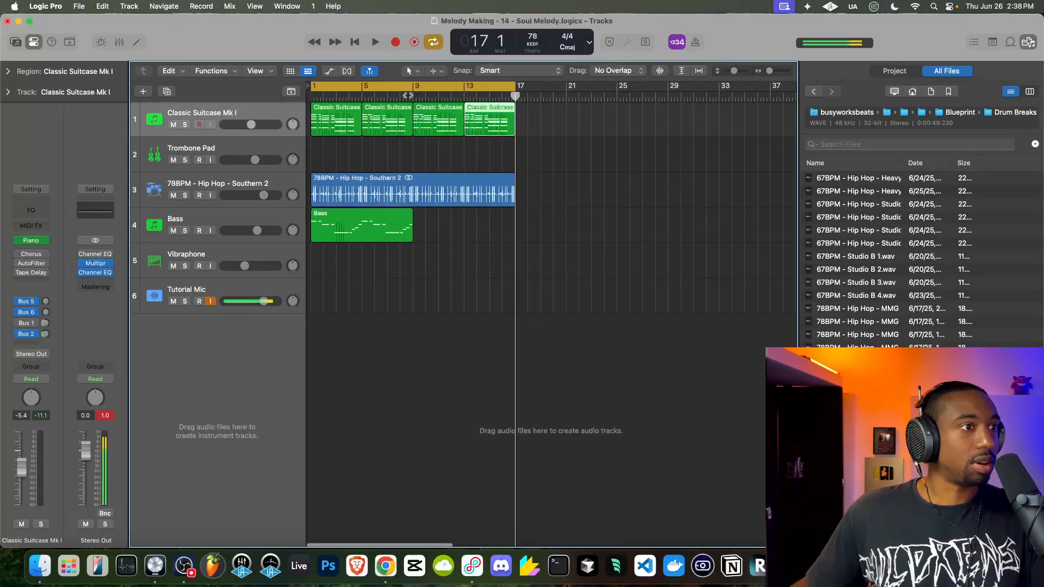
Copy the Bass region, try pasting it at bar 9 with the Classic Suitcase Mk I track selected, and undo the paste.
left_click(379, 238)
scroll(401, 234, "up", 10)
left_click(523, 96)
key("super+v")
scroll(517, 145, "down", 10)
scroll(517, 145, "left", 5)
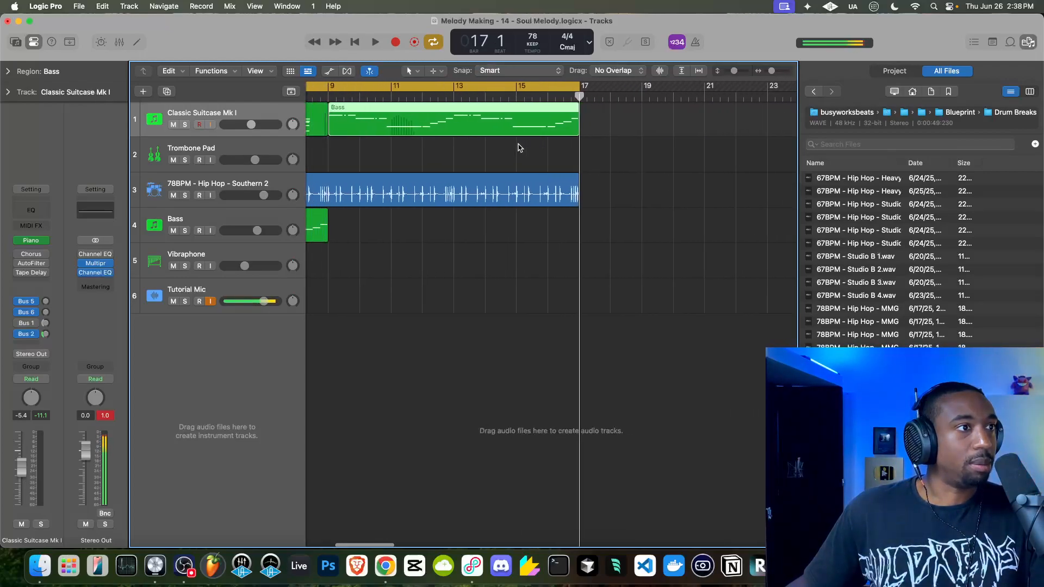
key("super+z")
Paste the copied bass region on the Bass track at bar 9, and play the arrangement from bar 1.
left_click(265, 223)
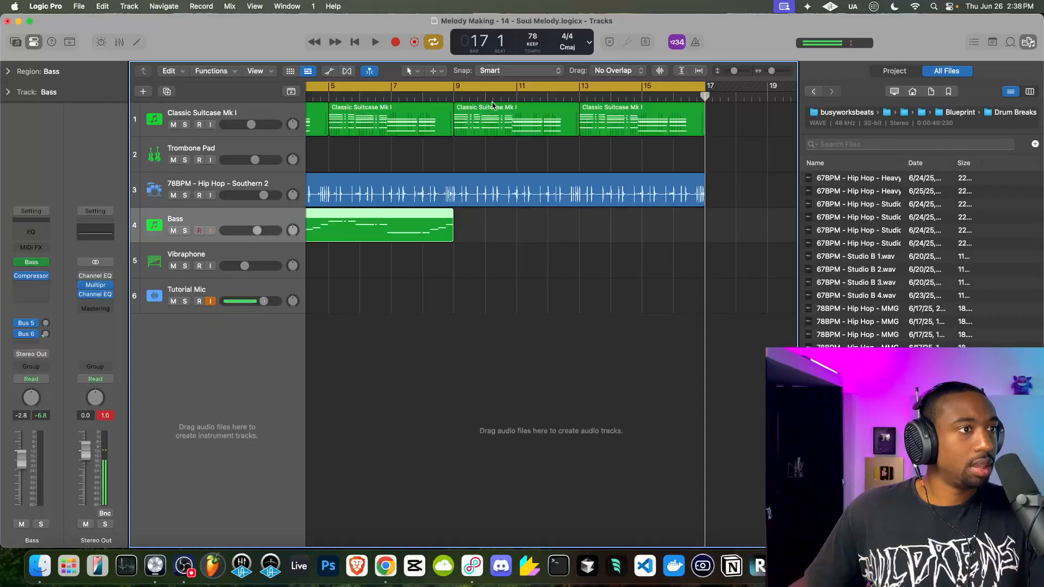
left_click(456, 92)
key("super+v")
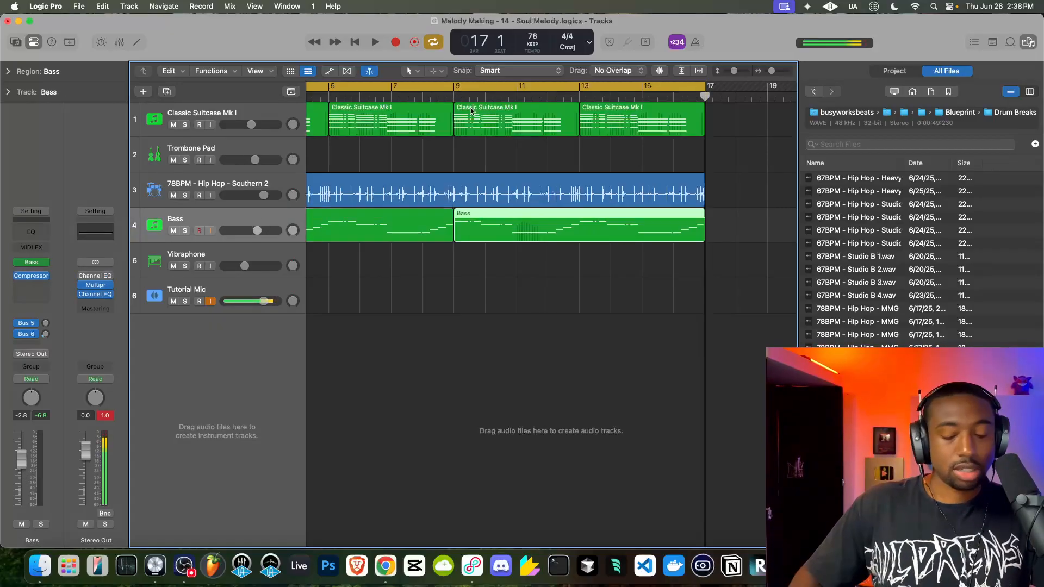
key("Return")
key("space")
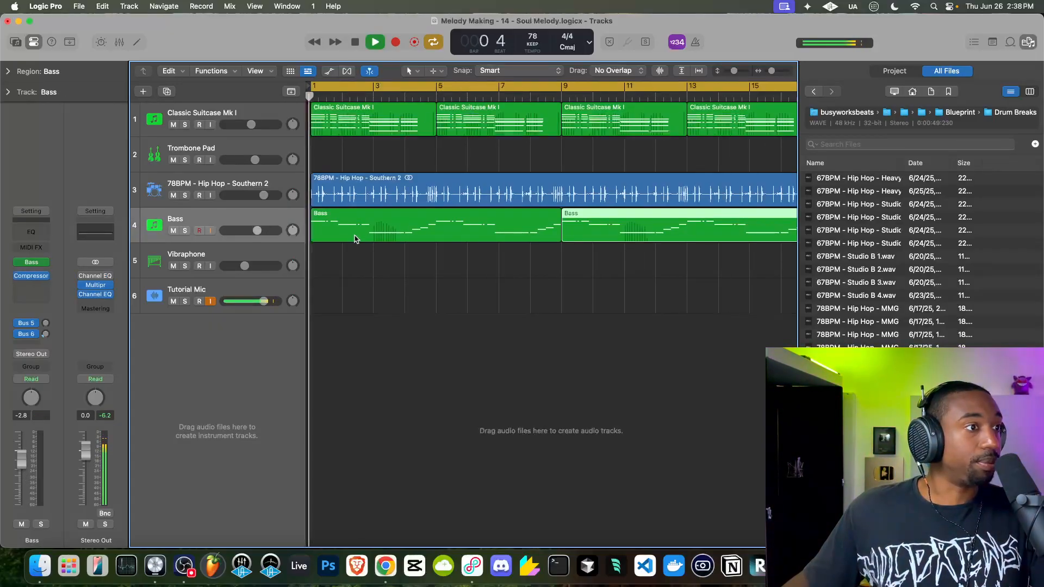
Insert the Modern Wah effect below the Compressor on the Bass track, and adjust its pedal position.
left_click(154, 233)
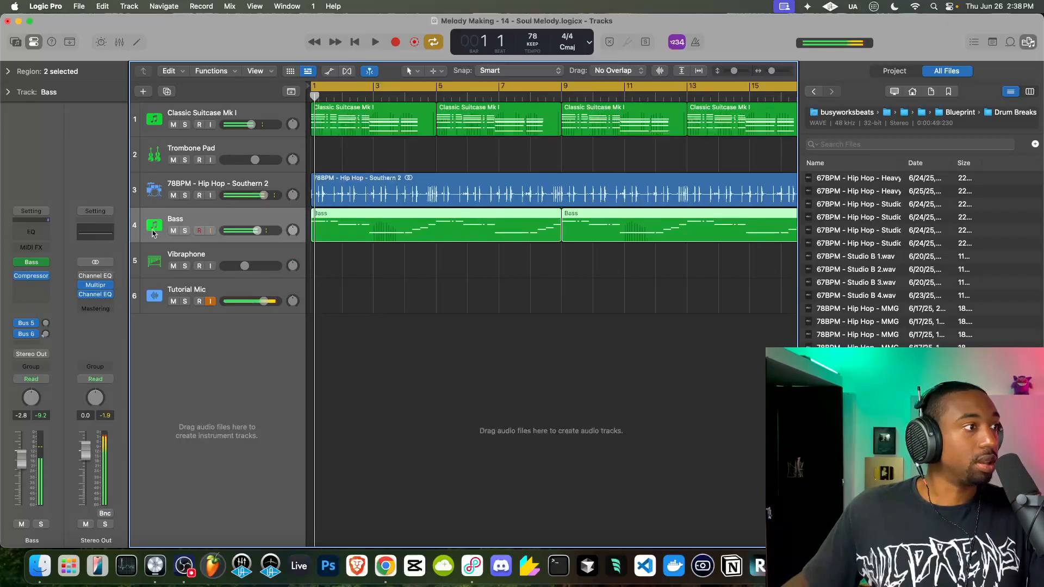
left_click(28, 284)
type("wah")
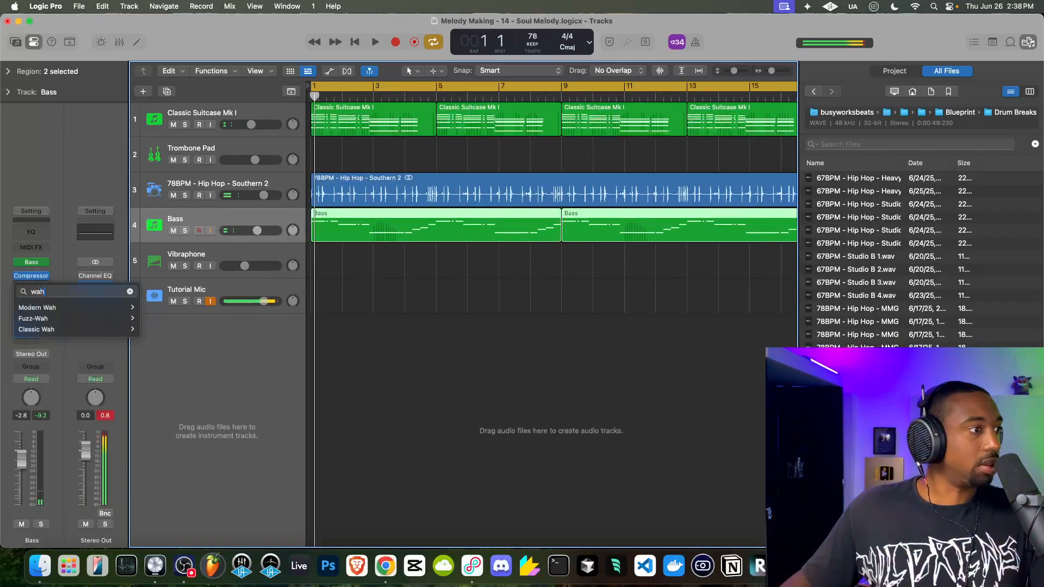
left_click(46, 310)
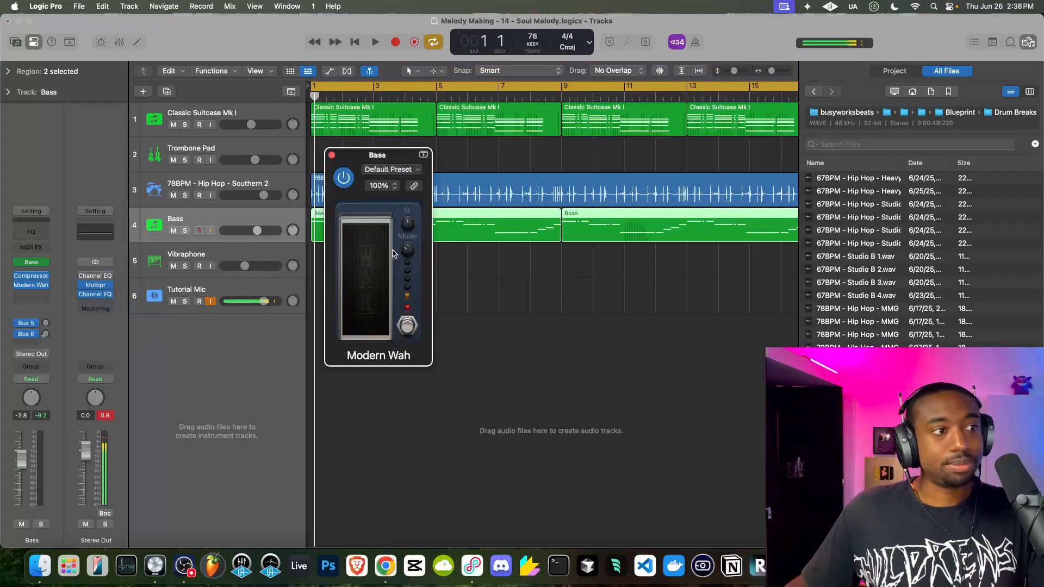
mouse_move(410, 223)
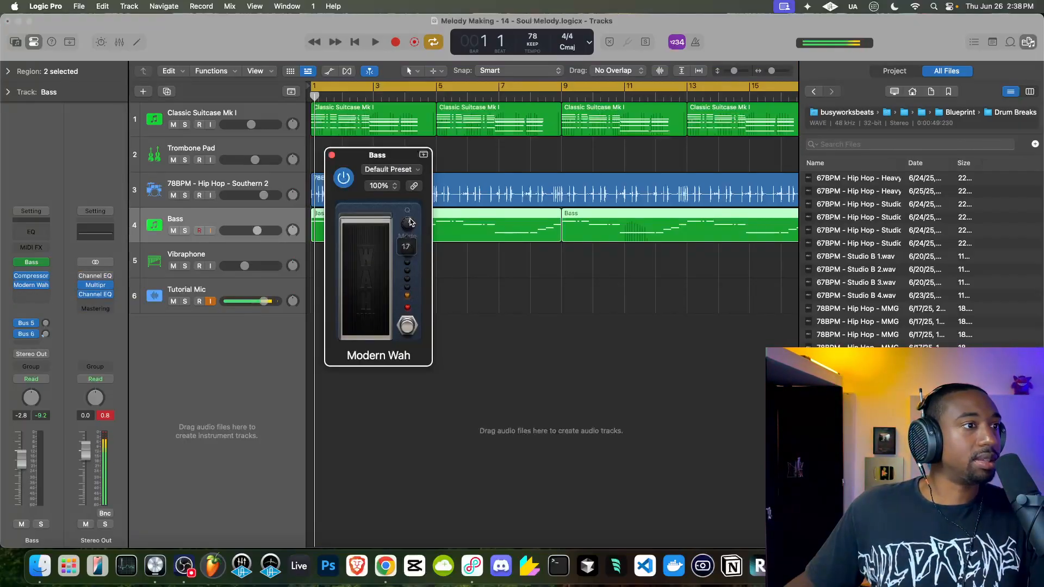
mouse_move(359, 275)
left_mouse_down()
mouse_move(365, 303)
mouse_move(360, 261)
mouse_move(360, 274)
left_mouse_up()
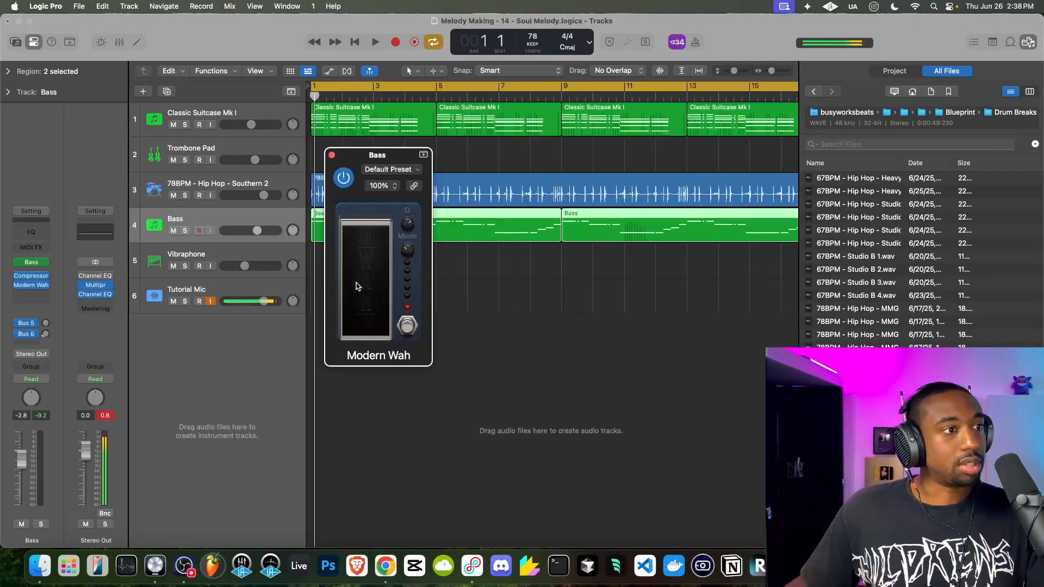
mouse_move(364, 264)
left_mouse_down()
mouse_move(365, 255)
mouse_move(358, 277)
mouse_move(348, 271)
left_mouse_up()
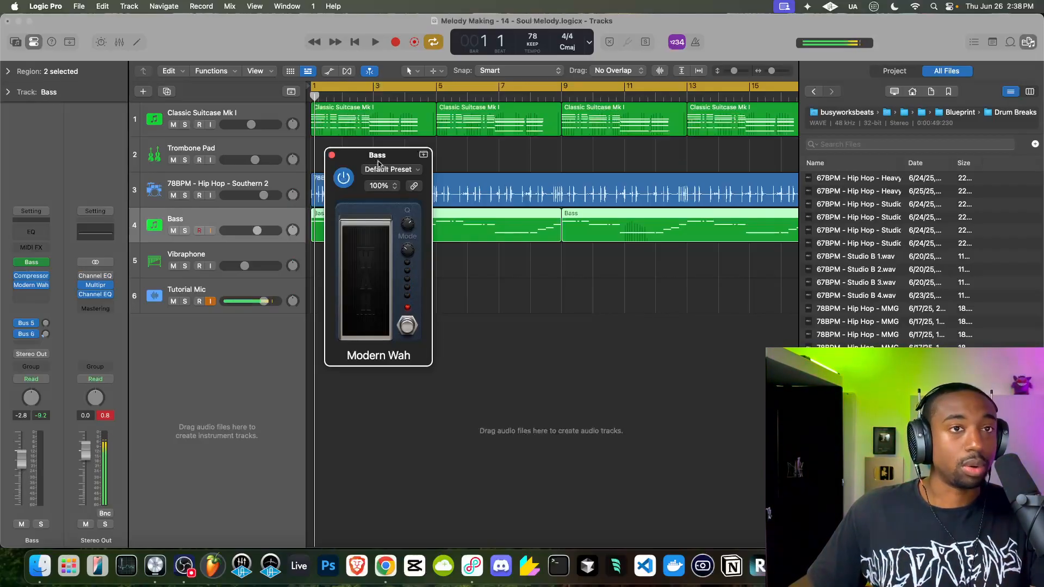
Return the playhead to bar 1 and hide the file browser to widen the arrangement.
left_click(358, 42)
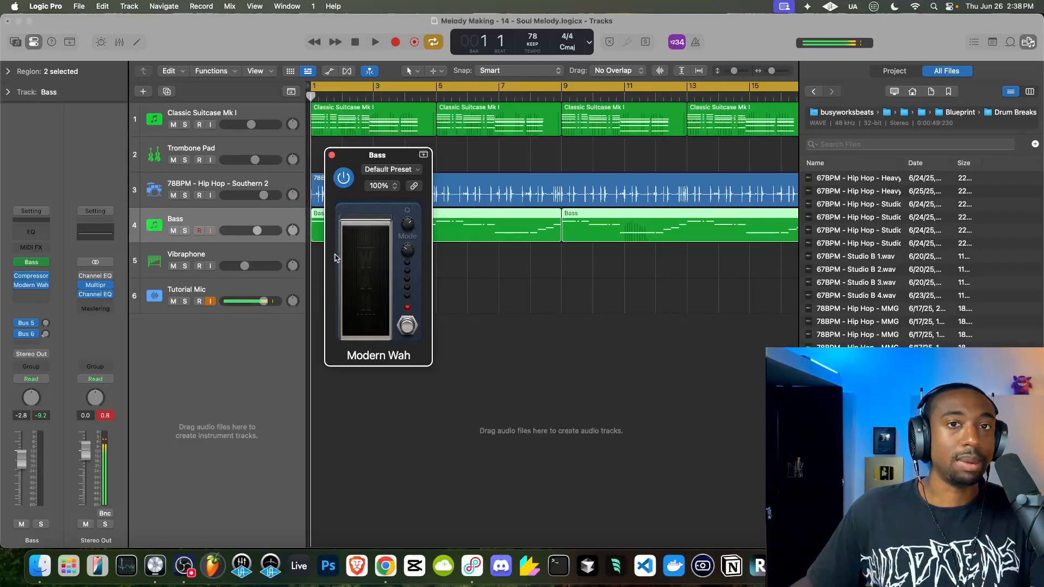
left_click(1028, 42)
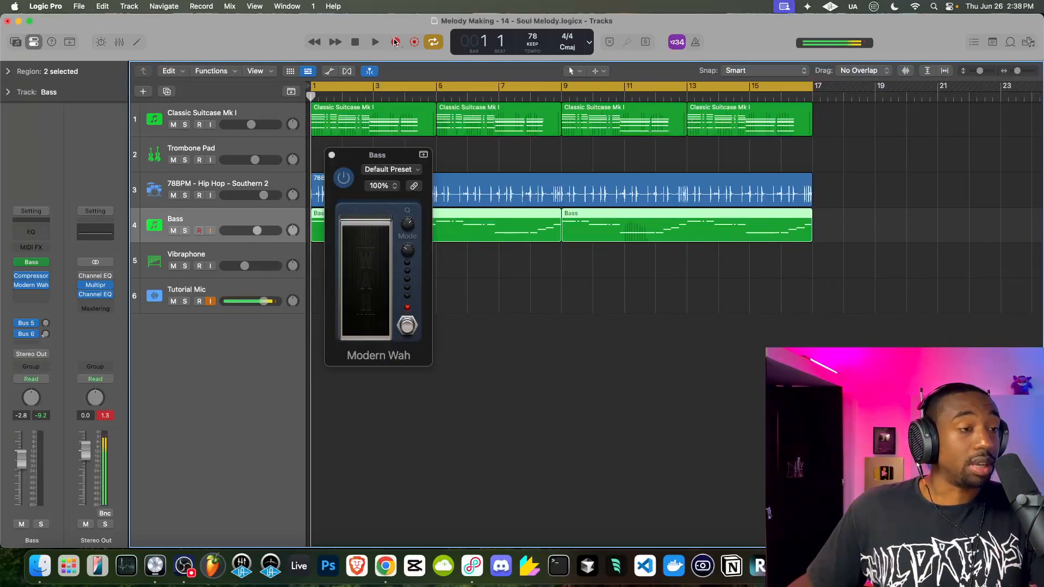
Record from bar 1 to bar 9 on the Bass track while moving the Modern Wah pedal.
left_click(199, 231)
left_click(395, 42)
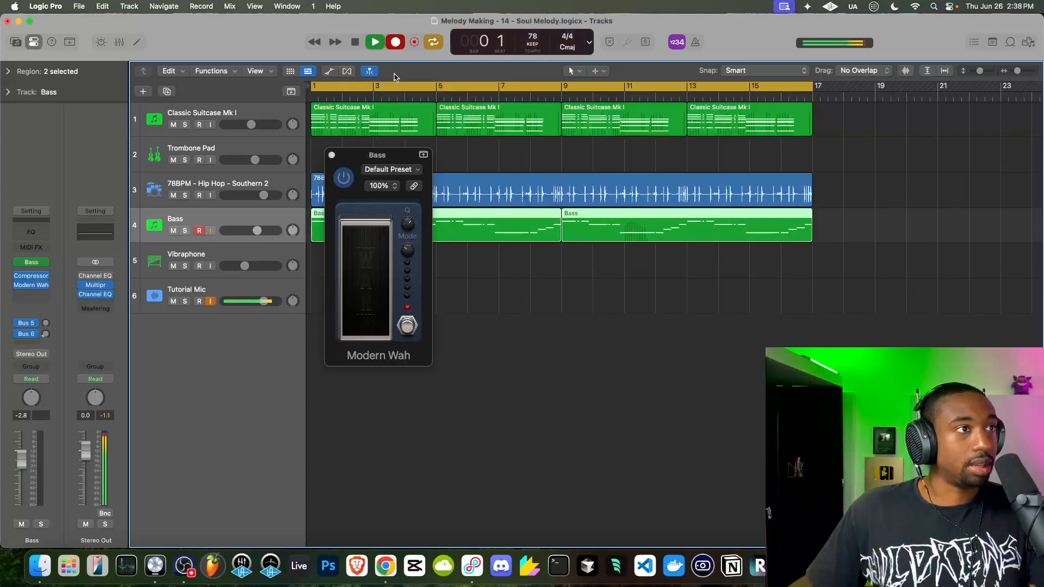
left_click(362, 272)
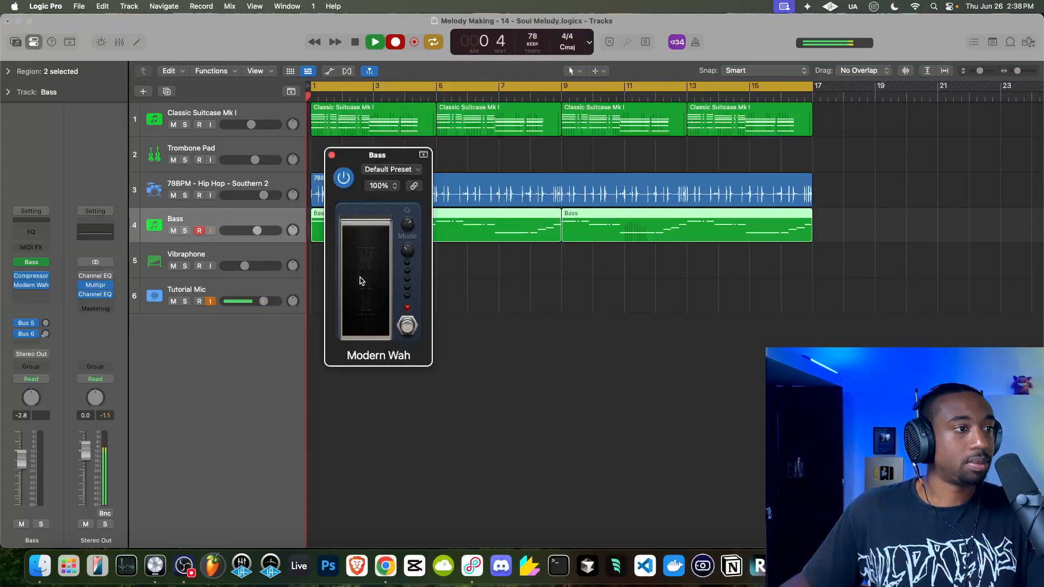
left_click_drag(365, 260, 363, 284)
key("space")
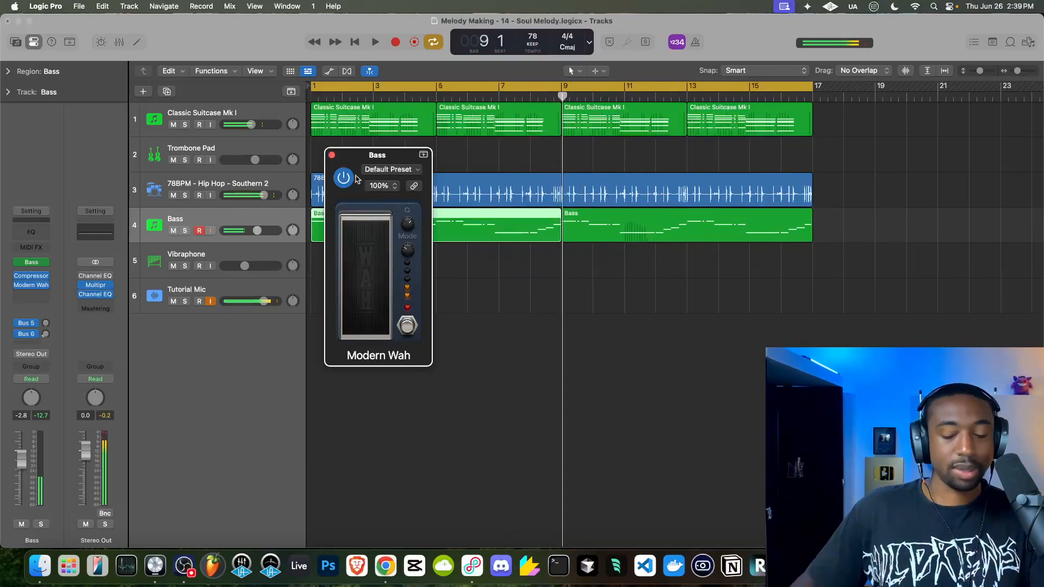
Replace the Bass region at bar 9 with a copy of the Bass region that starts at bar 1.
left_click(254, 220)
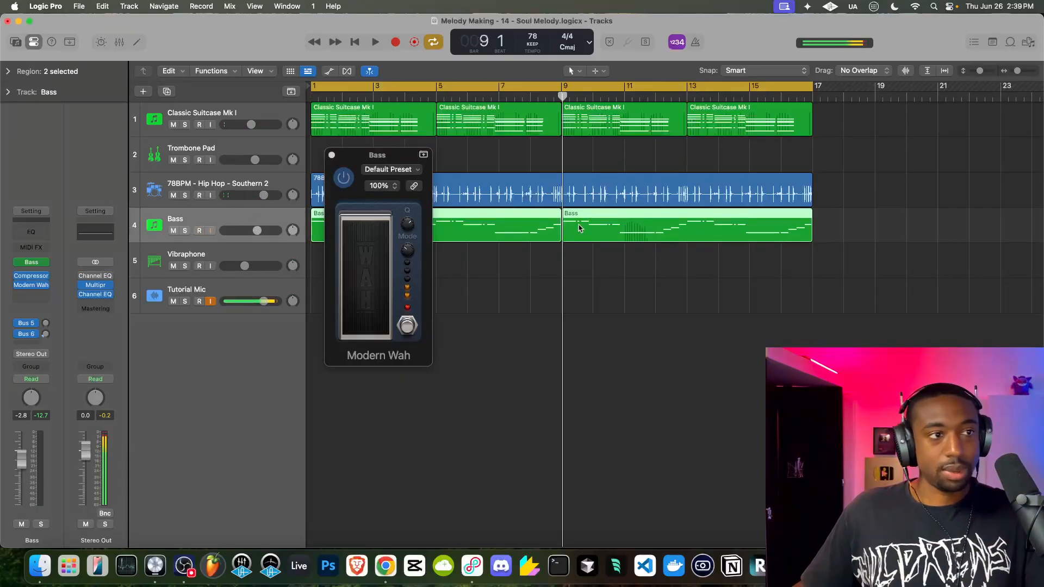
left_click(579, 252)
left_click(581, 234)
key("Delete")
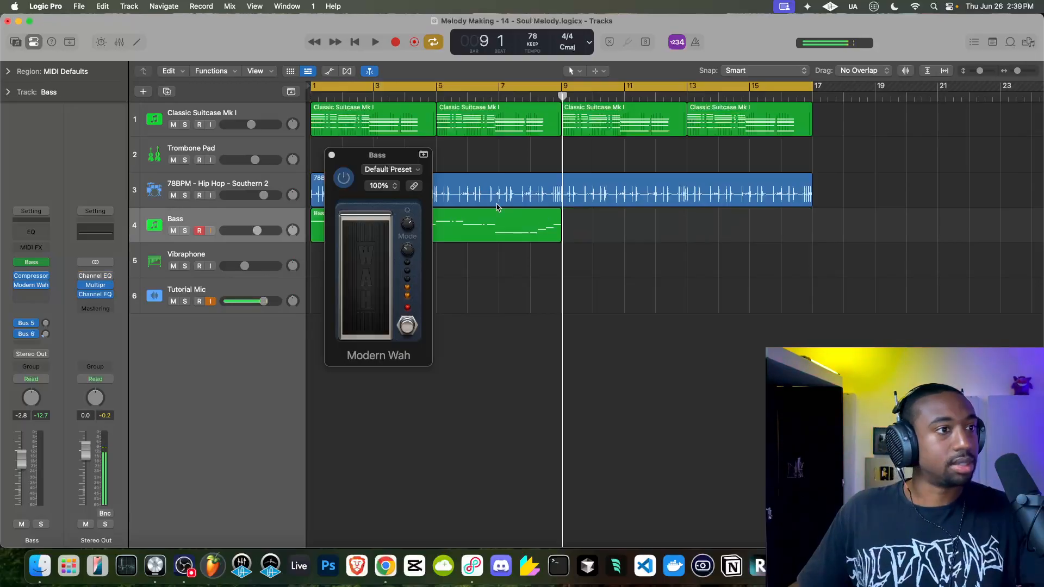
left_click(495, 202)
left_click(495, 225)
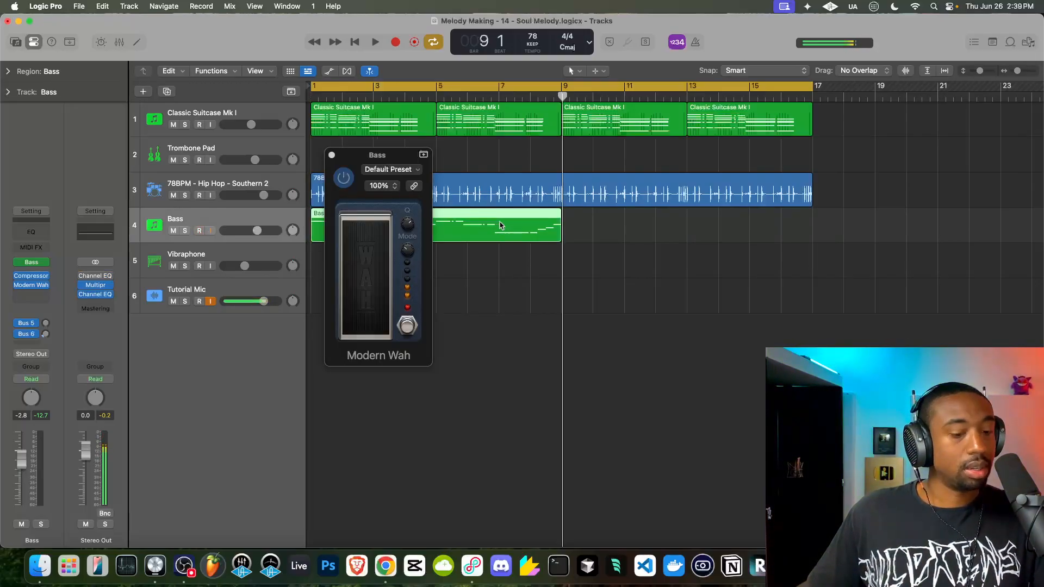
left_click_drag(563, 99, 562, 98)
key("super+v")
key("space")
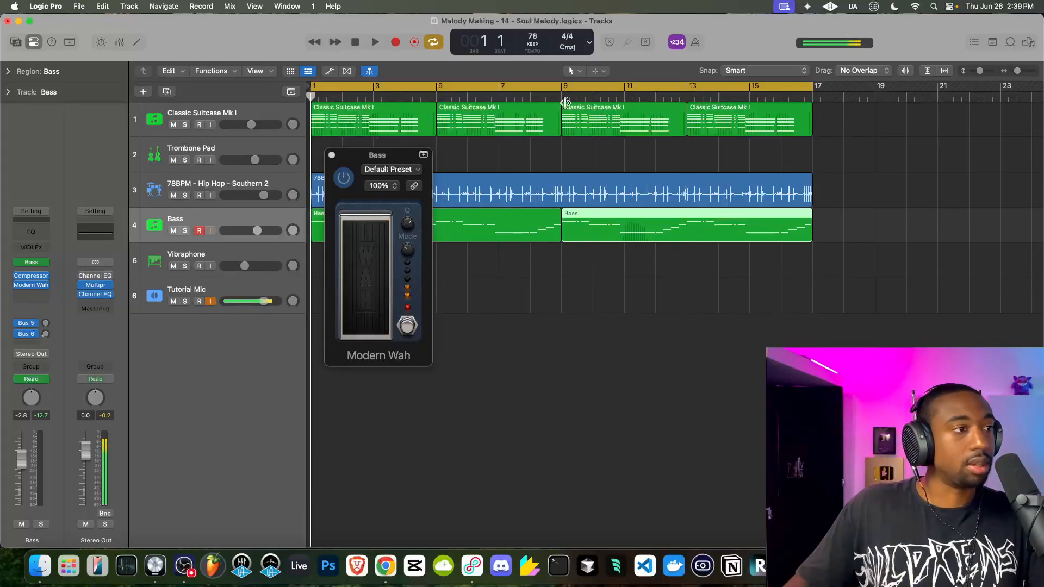
Close Modern Wah, transpose all notes of the first Bass region up an octave in the Piano Roll, and play from bar 1.
left_click(332, 155)
double_click(343, 224)
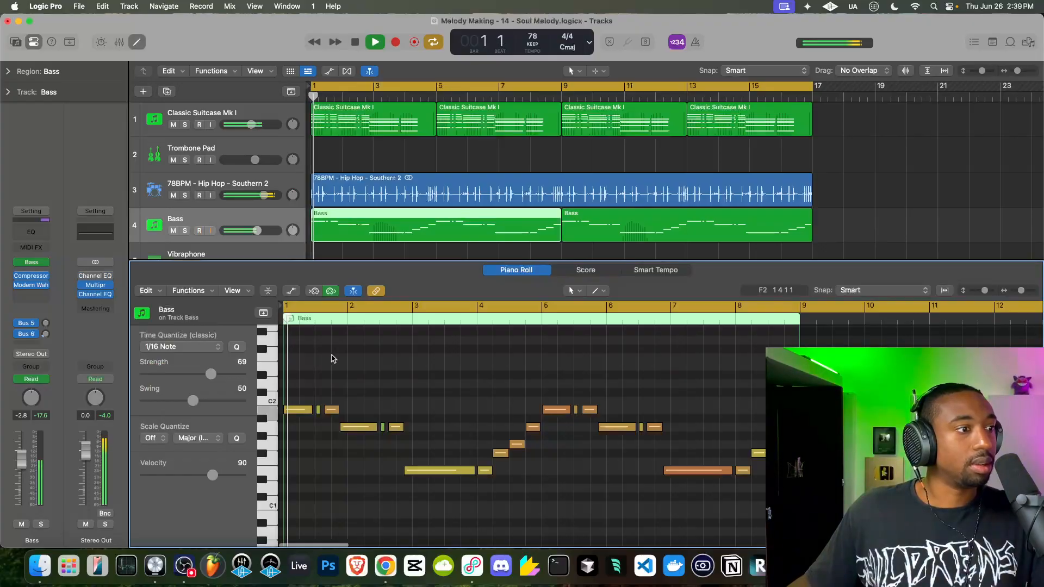
key("super+a")
key("space")
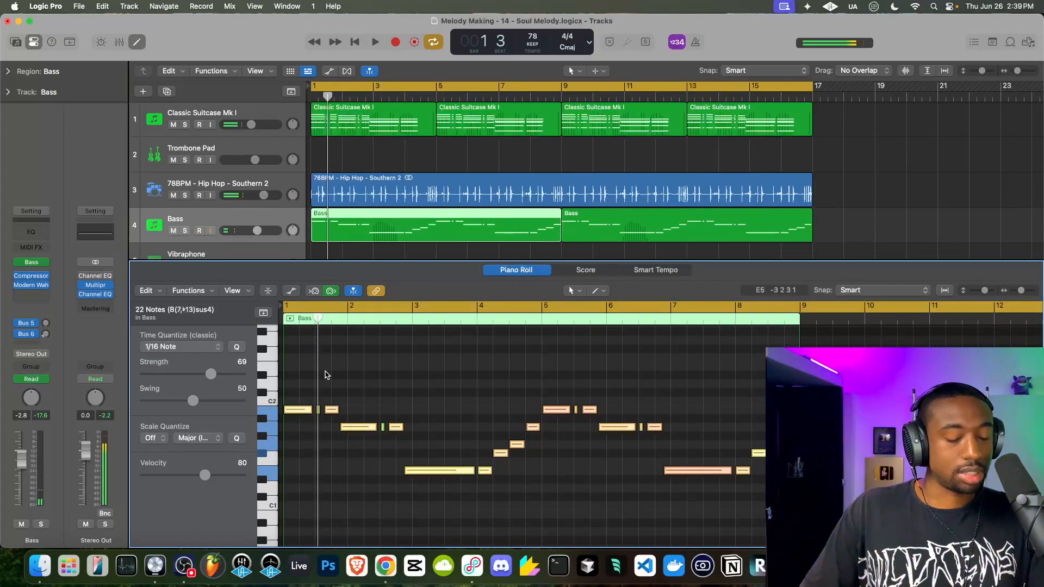
scroll(325, 374, "down", 5)
key("space")
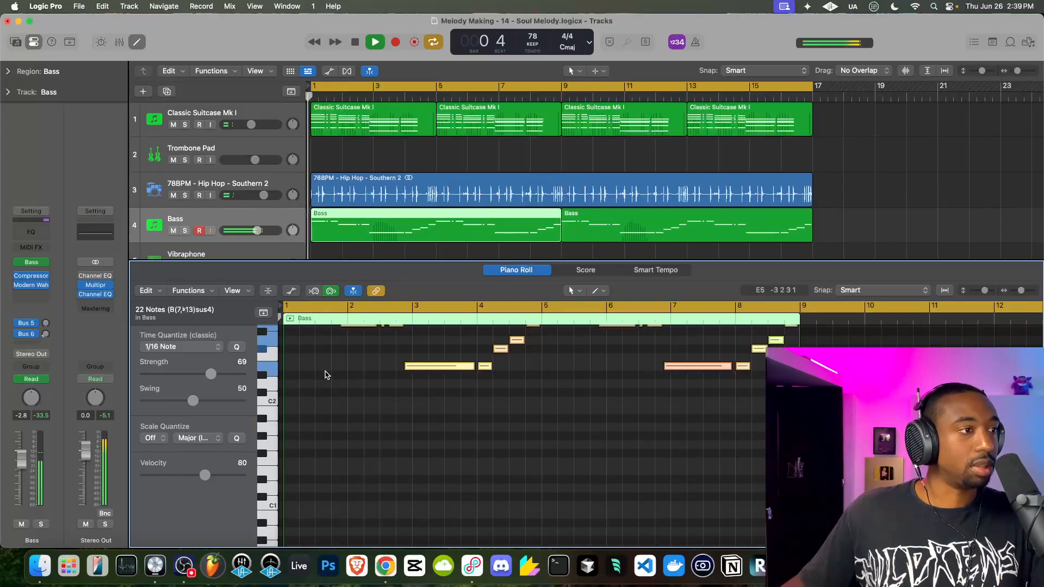
Reset the Bass track's volume to 0.0 dB, review the Modern Wah settings, and close the plug-in and Piano Roll.
left_click(254, 228, "alt")
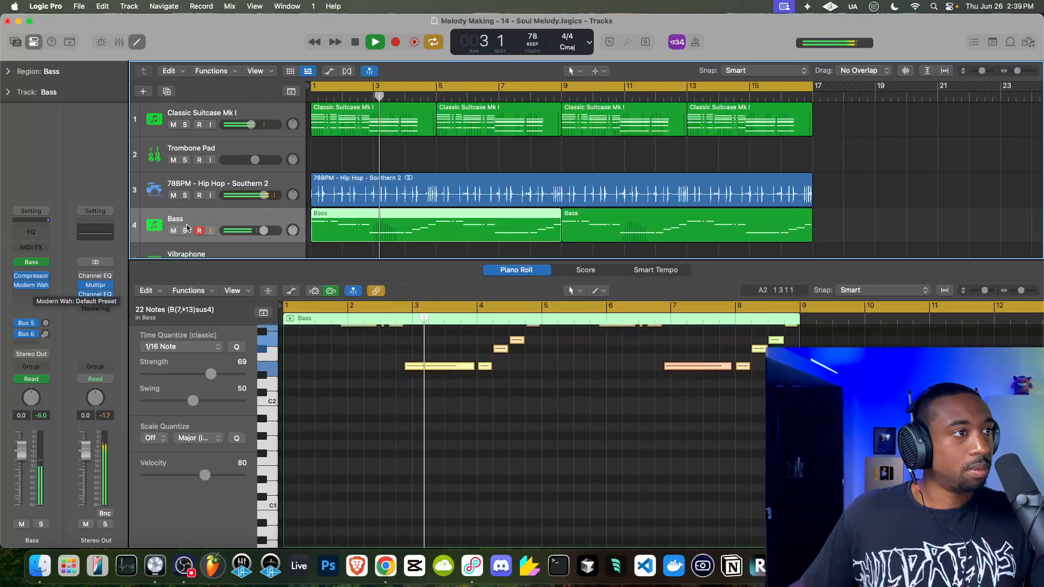
left_click(31, 284)
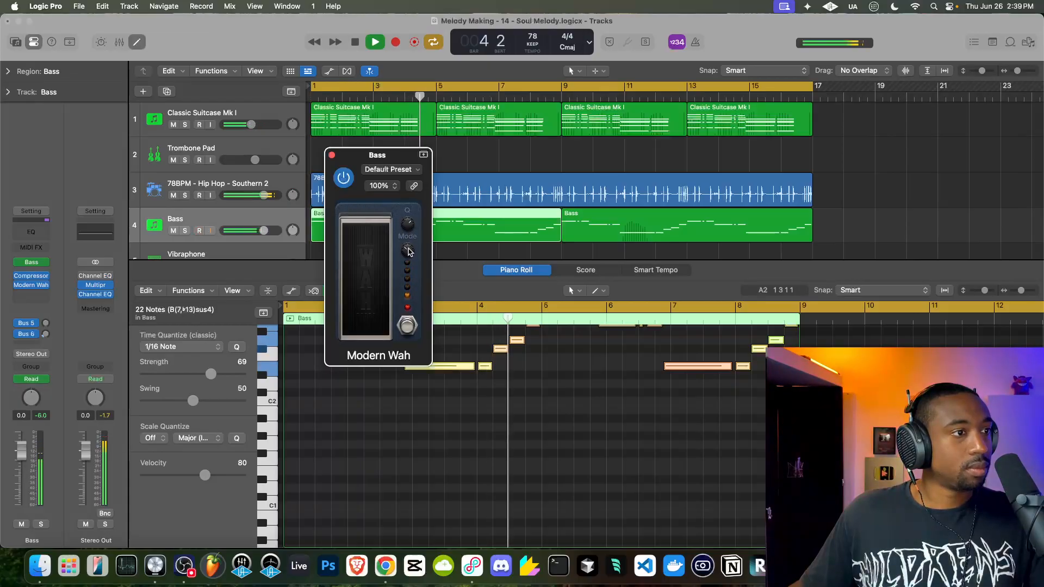
left_click(330, 156)
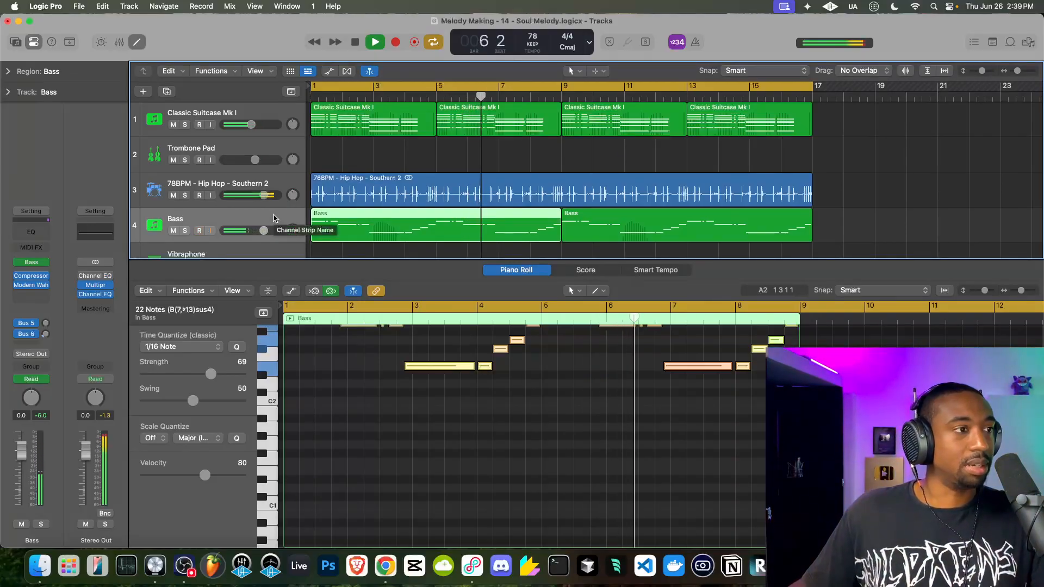
key("e")
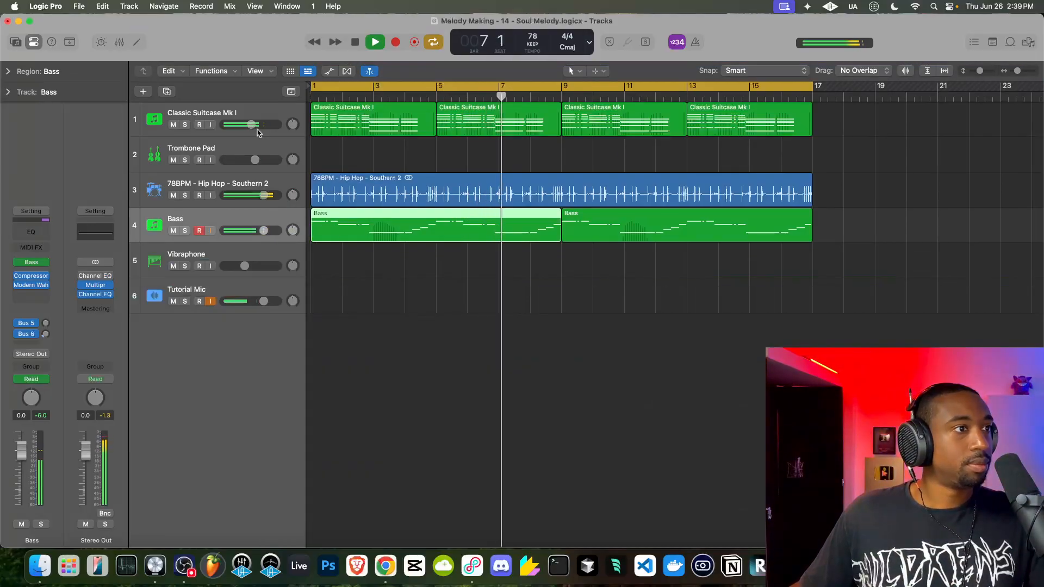
Stop playback, return to bar 1, and insert a second Tape Delay on the Classic Suitcase Mk I track.
left_click(254, 108)
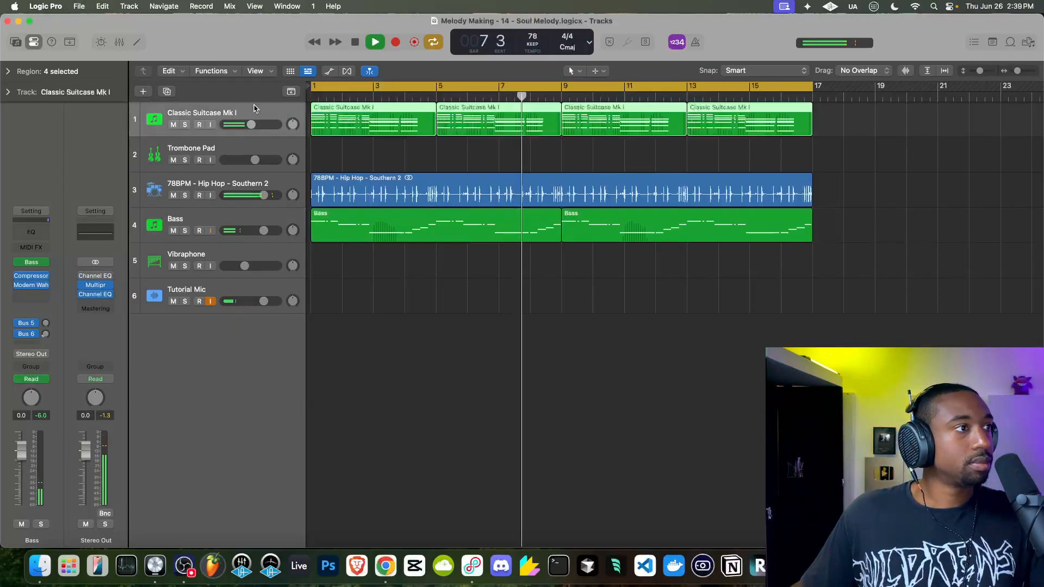
key("space")
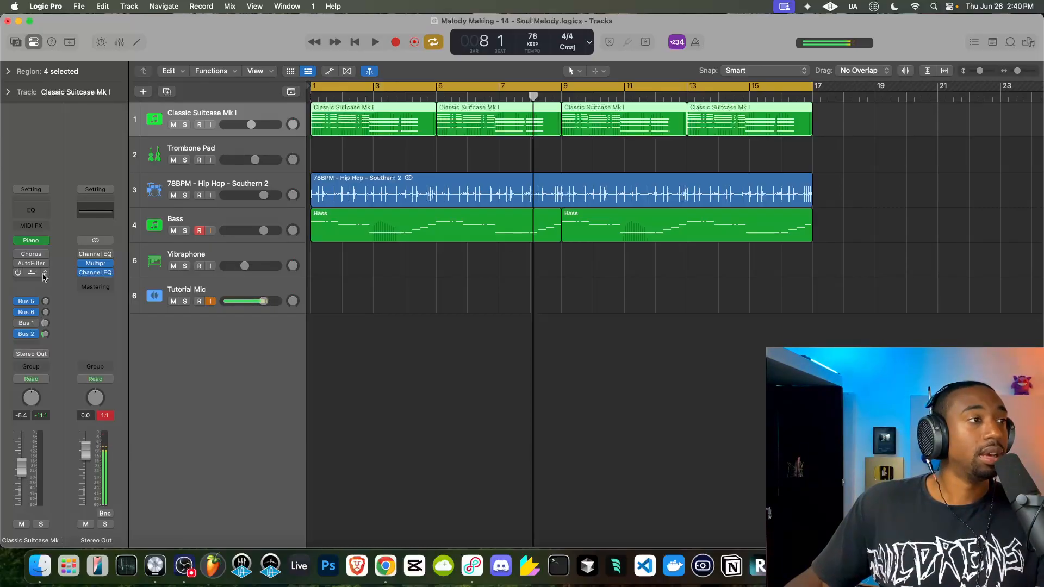
left_click(356, 41)
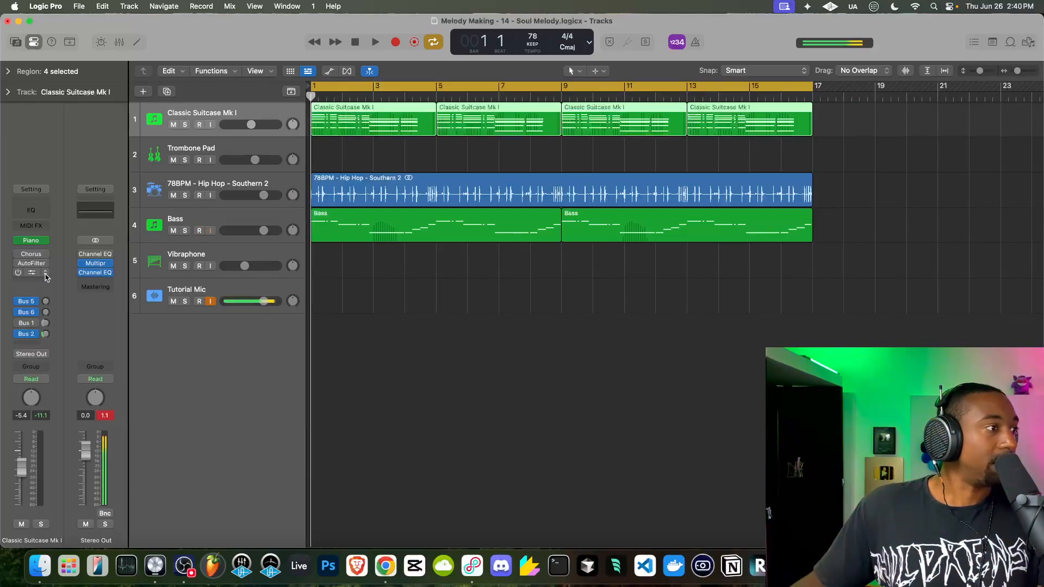
left_click(27, 276)
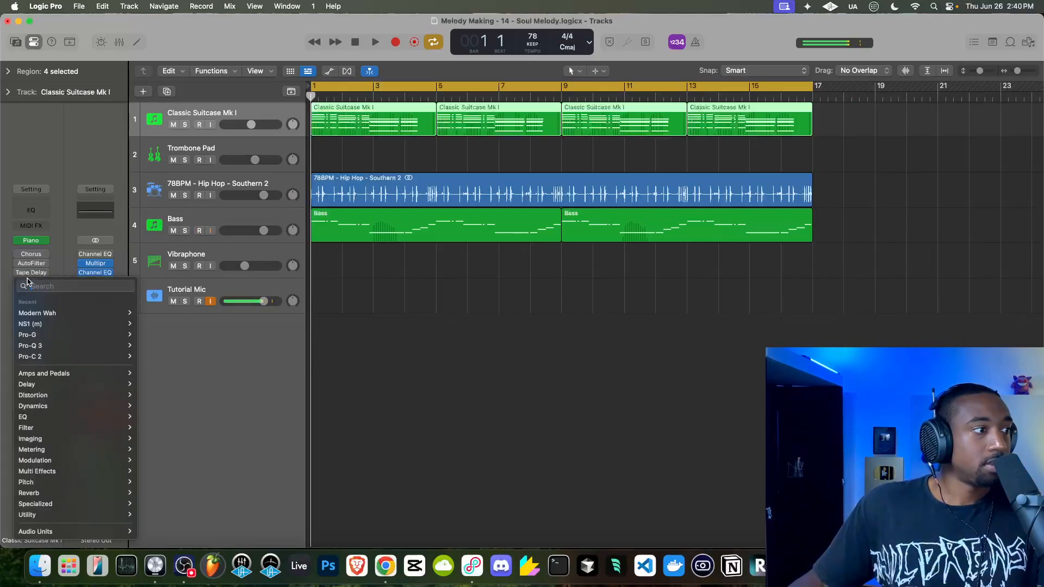
mouse_move(27, 384)
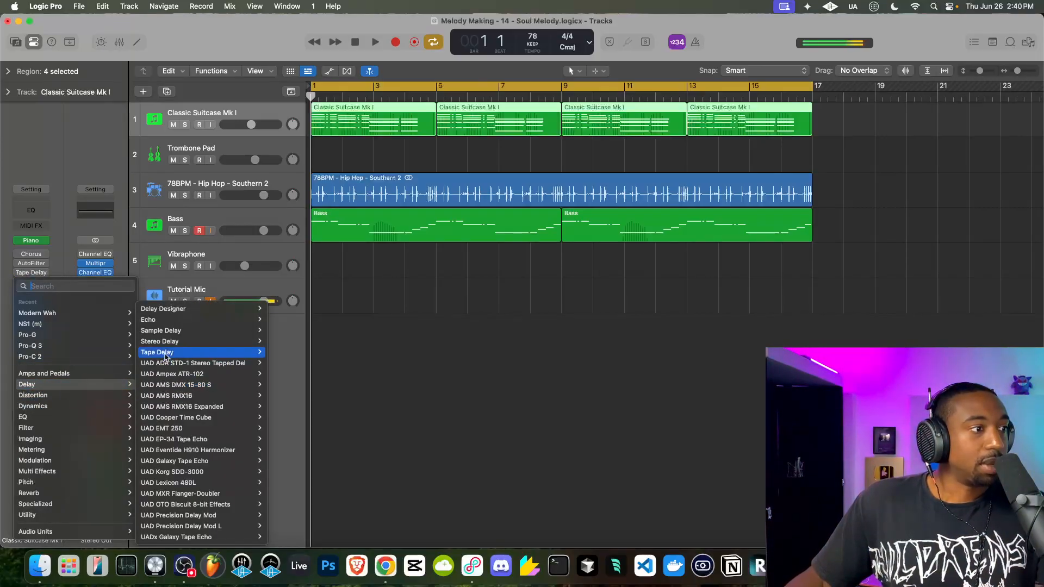
left_click(166, 353)
Set the Tape Delay to unsynced 0 ms, 0% feedback, 0 dB clip threshold, 0% flutter intensity, 0% dry, 100% wet, and cuts at 20 and 20000 Hz.
left_click(358, 243)
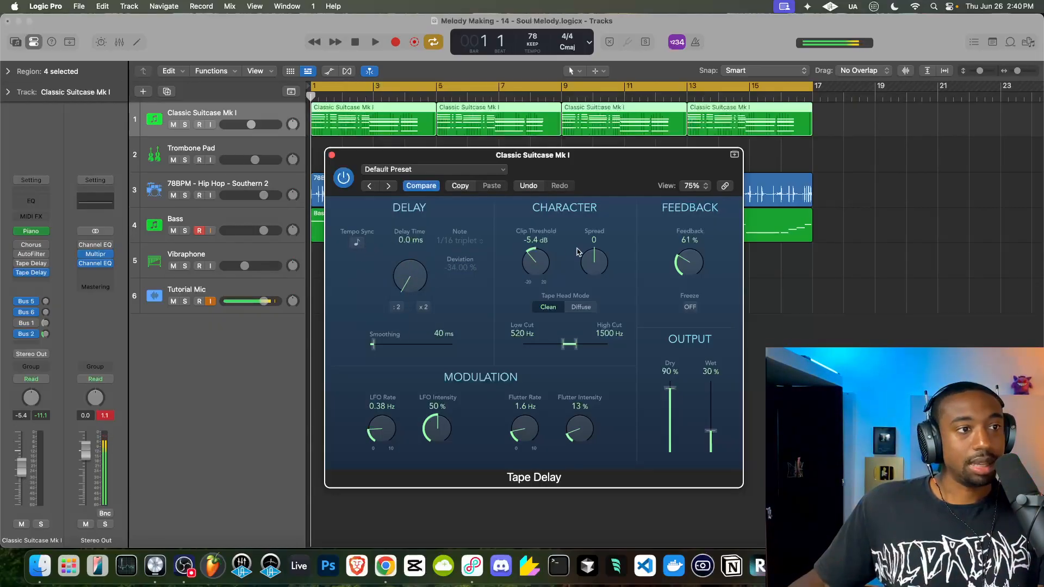
left_click_drag(687, 252, 660, 357)
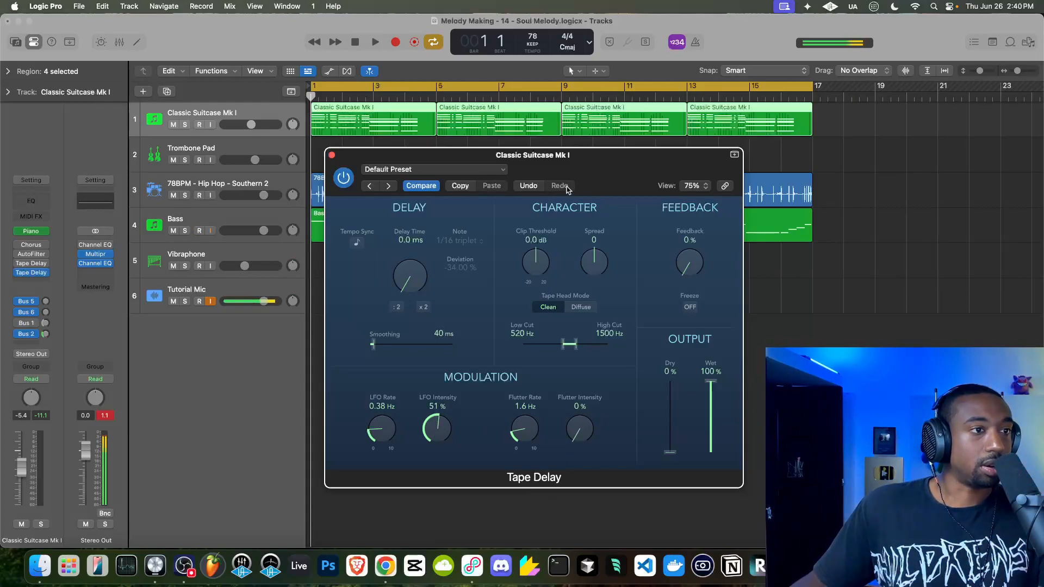
left_click_drag(561, 159, 459, 142)
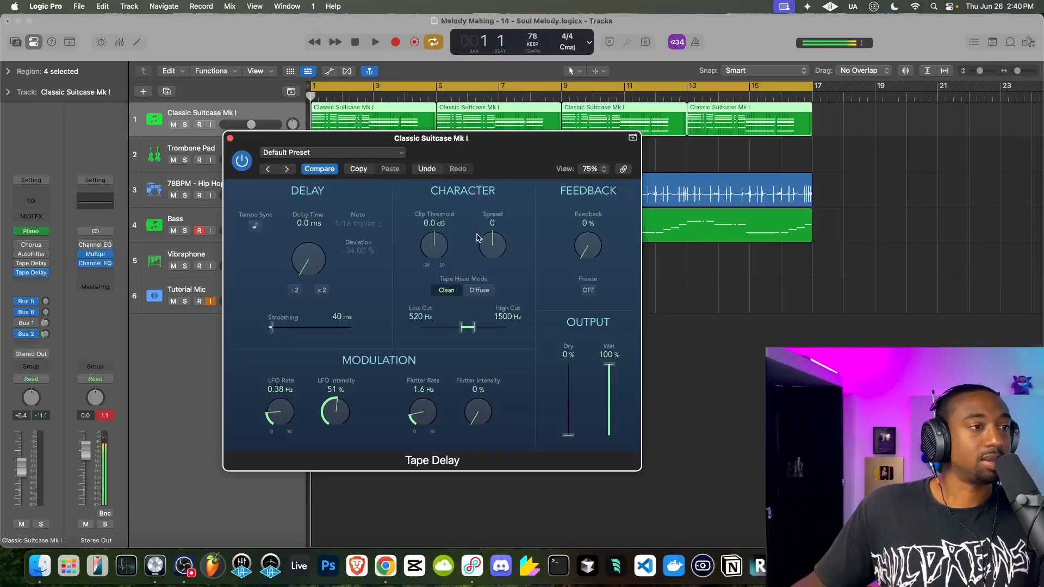
left_click_drag(465, 331, 513, 330)
left_click_drag(450, 302, 416, 297)
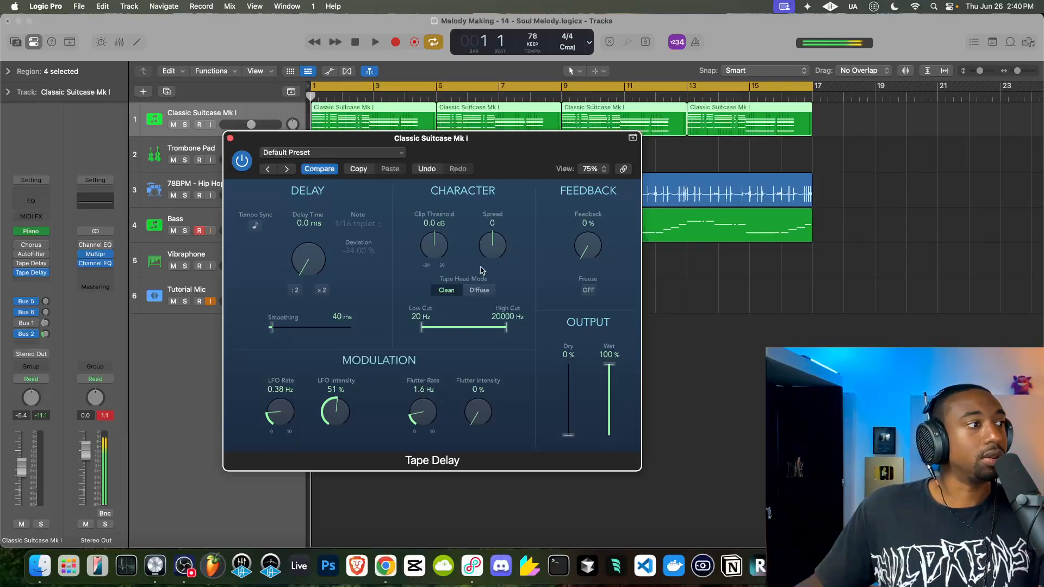
Play from bar 1 with the Classic Suitcase Mk I and Tutorial Mic tracks soloed.
key("space")
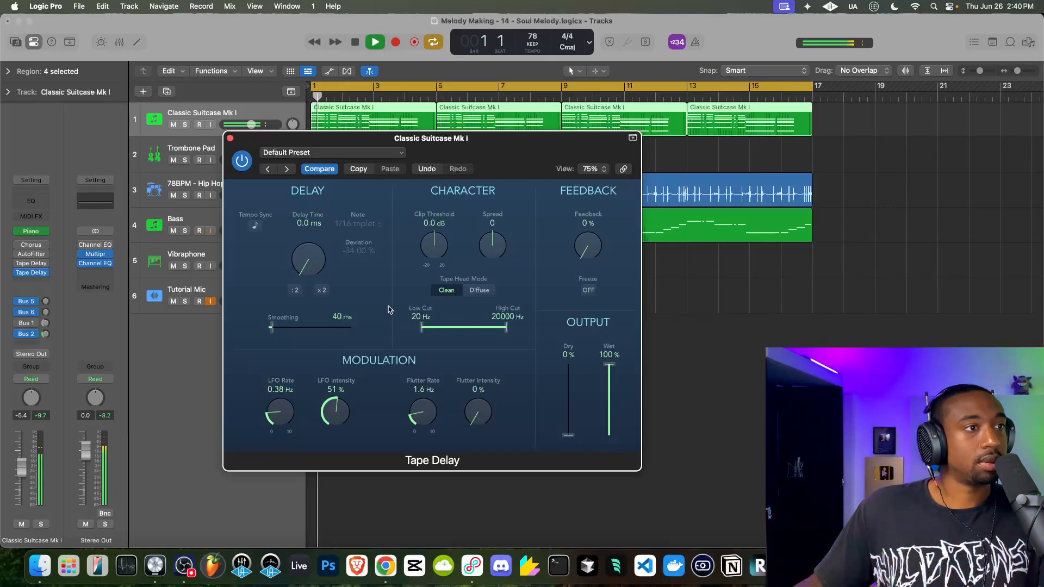
left_click(187, 126)
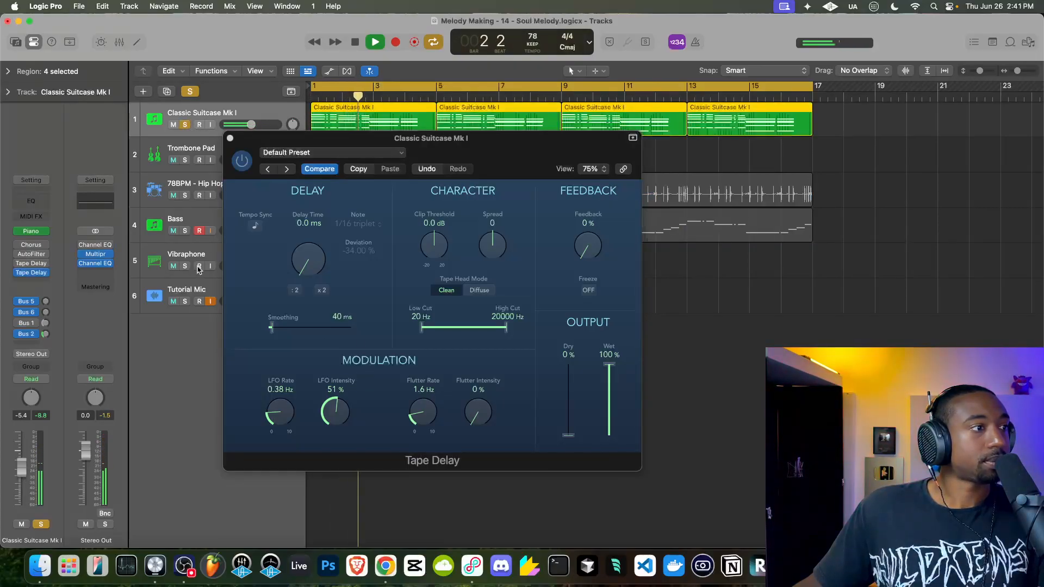
left_click(186, 302)
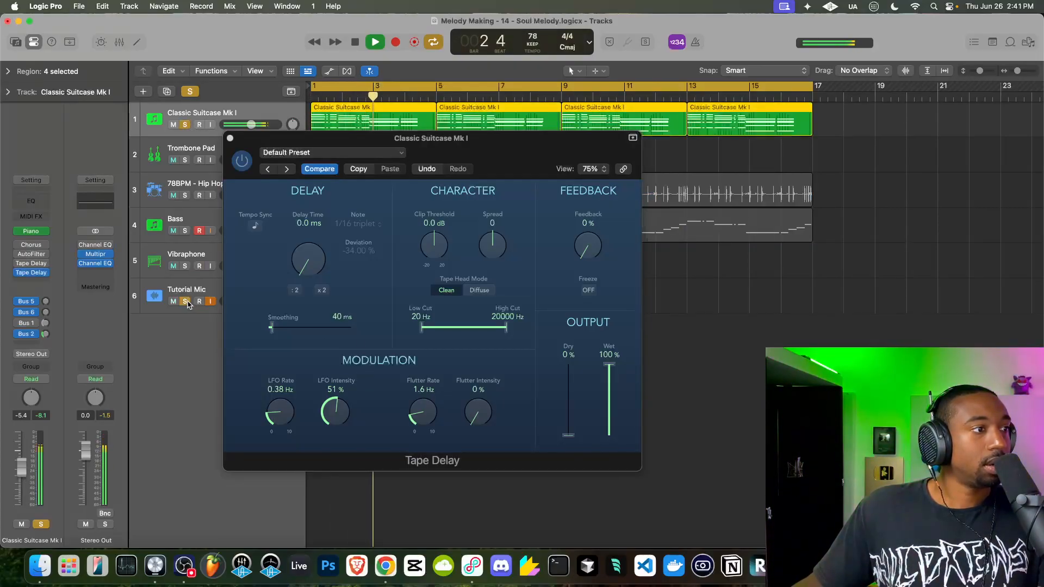
Adjust the Tape Delay's modulation during playback to an LFO rate of 0.64 Hz and an LFO intensity of 48%.
left_click(275, 410)
left_click_drag(335, 412, 331, 368)
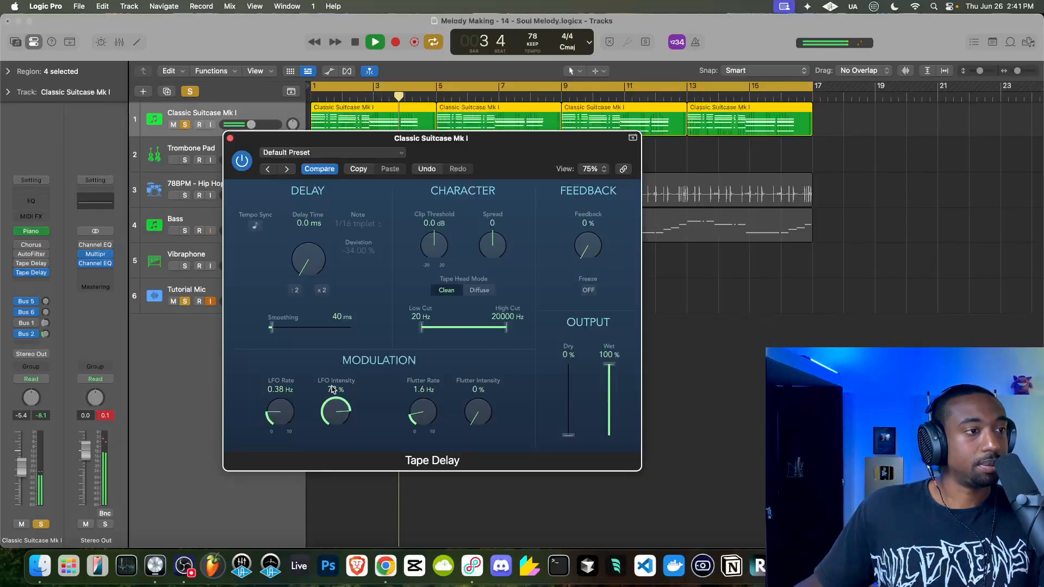
left_click_drag(335, 414, 288, 361)
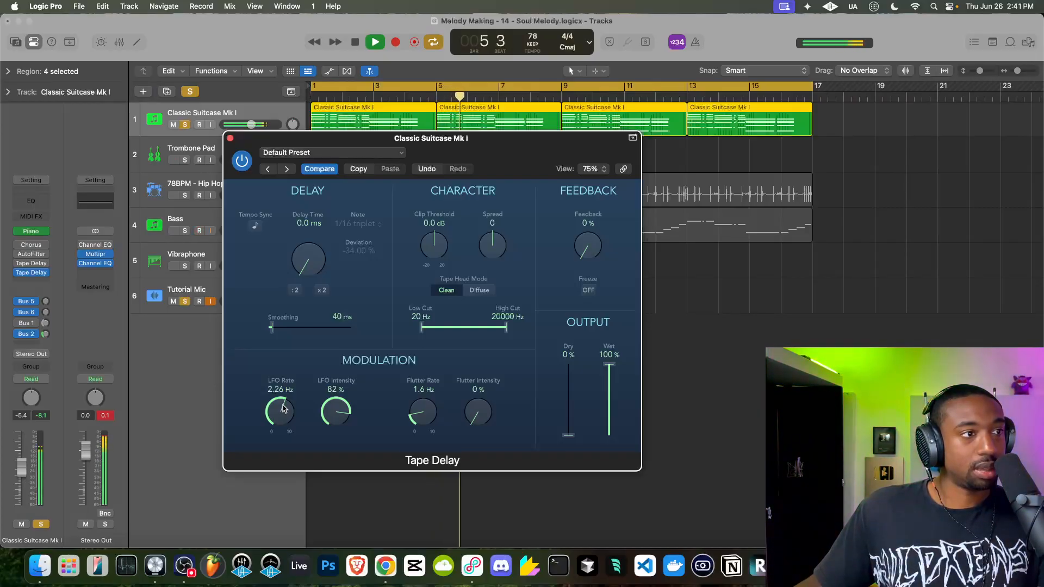
left_click_drag(283, 408, 279, 455)
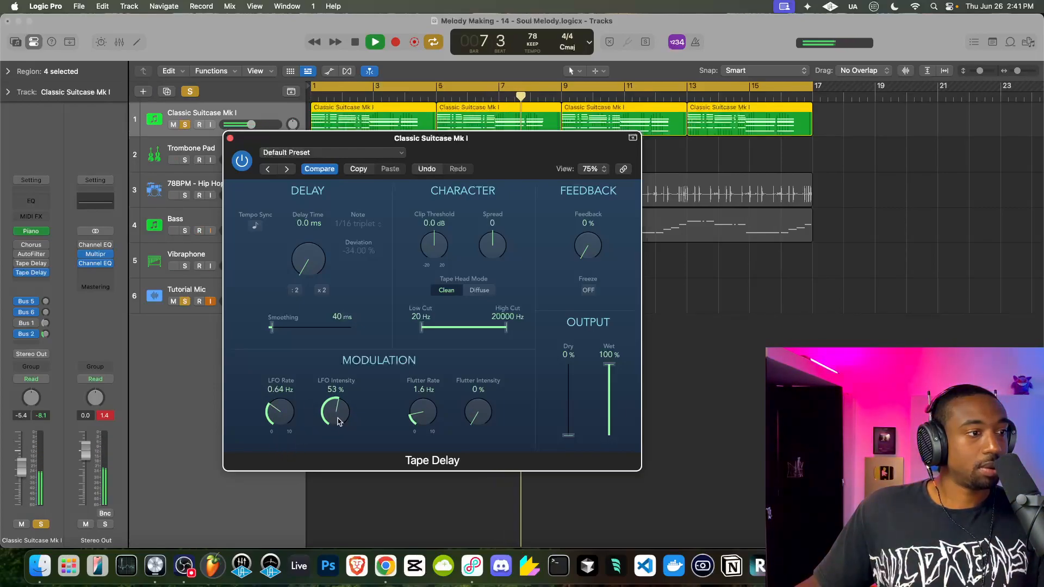
left_click_drag(337, 421, 337, 429)
Raise the Tape Delay's flutter intensity to 63% while replaying the chords from bar 1.
left_click_drag(483, 417, 488, 368)
key("space")
key("space")
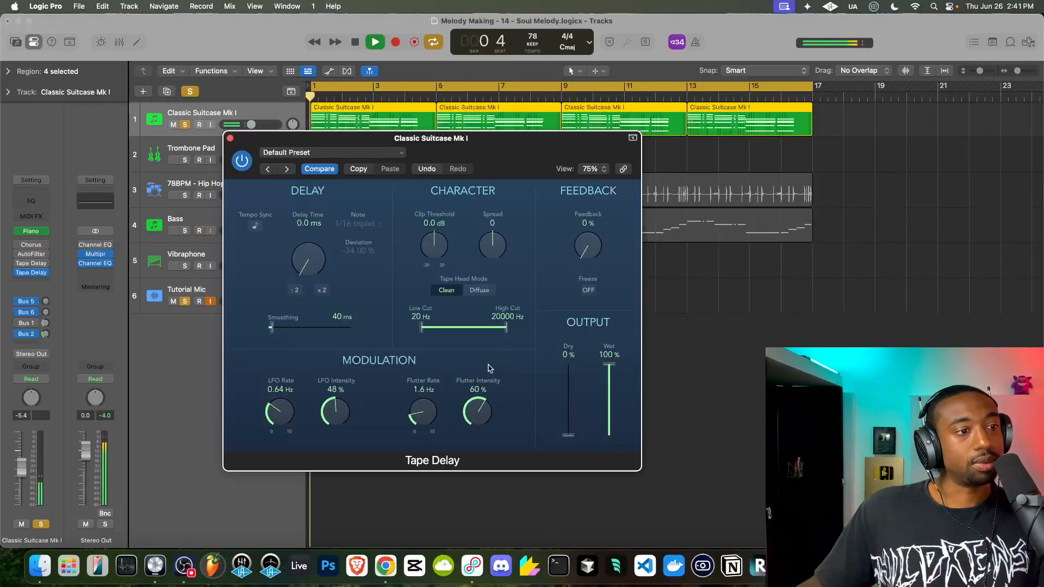
left_click_drag(479, 416, 481, 410)
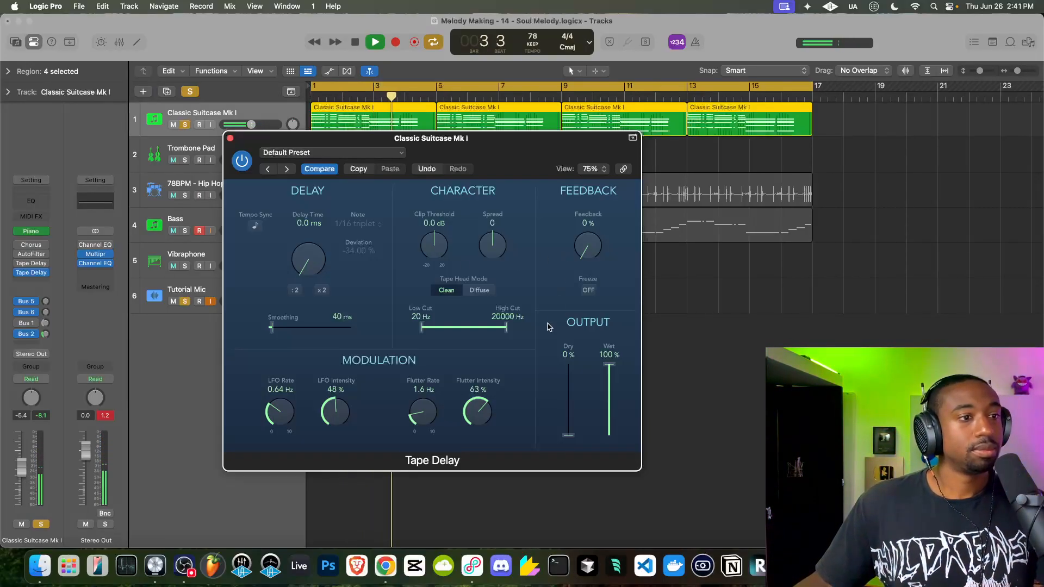
Try LFO intensities up to 100%, settle on 52%, and close the Tape Delay window.
left_click_drag(342, 421, 347, 366)
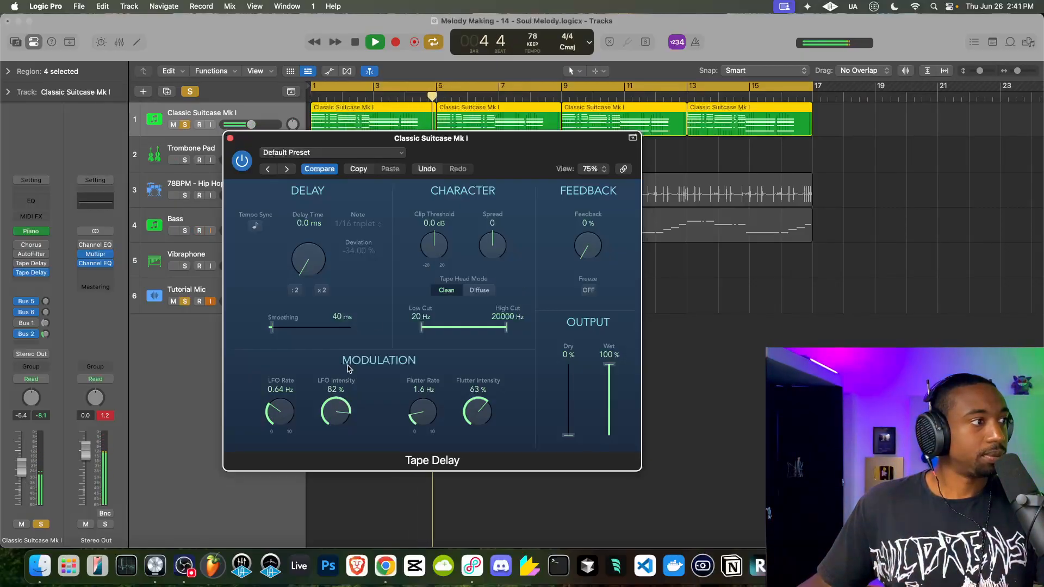
left_click_drag(338, 413, 339, 343)
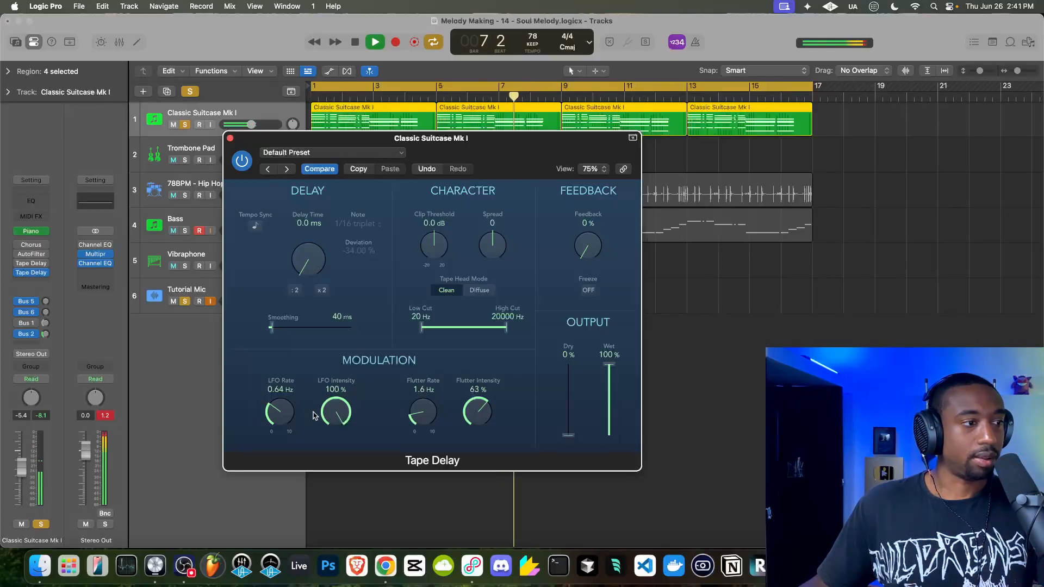
left_click_drag(337, 407, 338, 430)
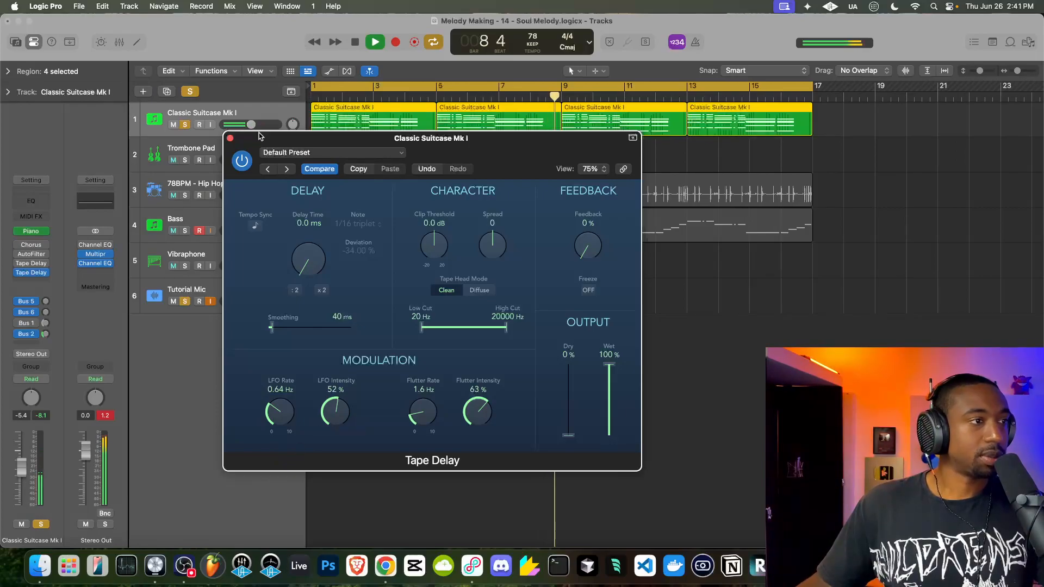
left_click(230, 138)
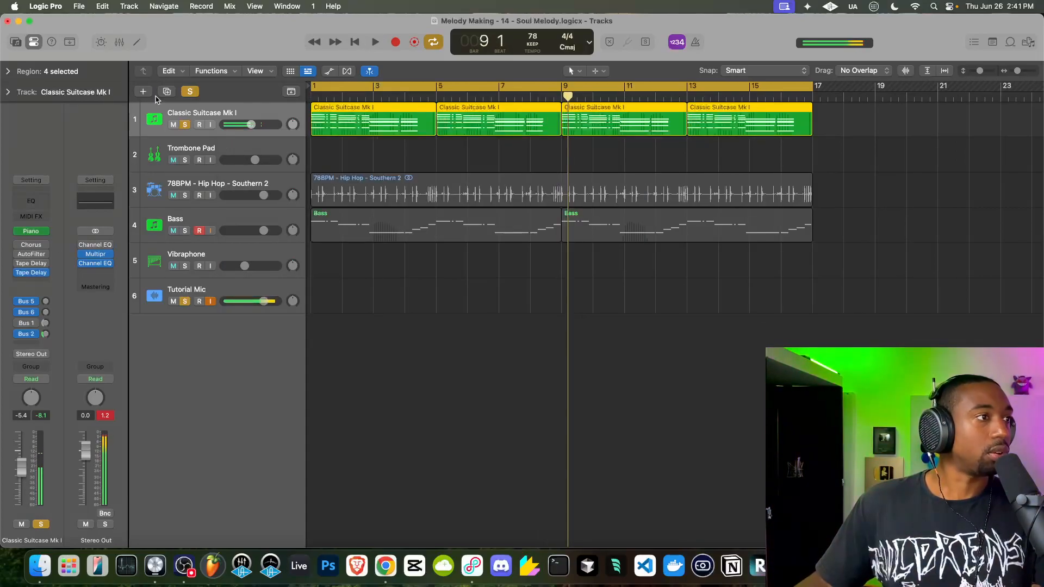
Unsolo the Classic Suitcase Mk I and Tutorial Mic tracks, play from bar 1, and review the last Tape Delay's settings.
left_click(186, 124)
left_click(186, 301)
key("Return")
key("space")
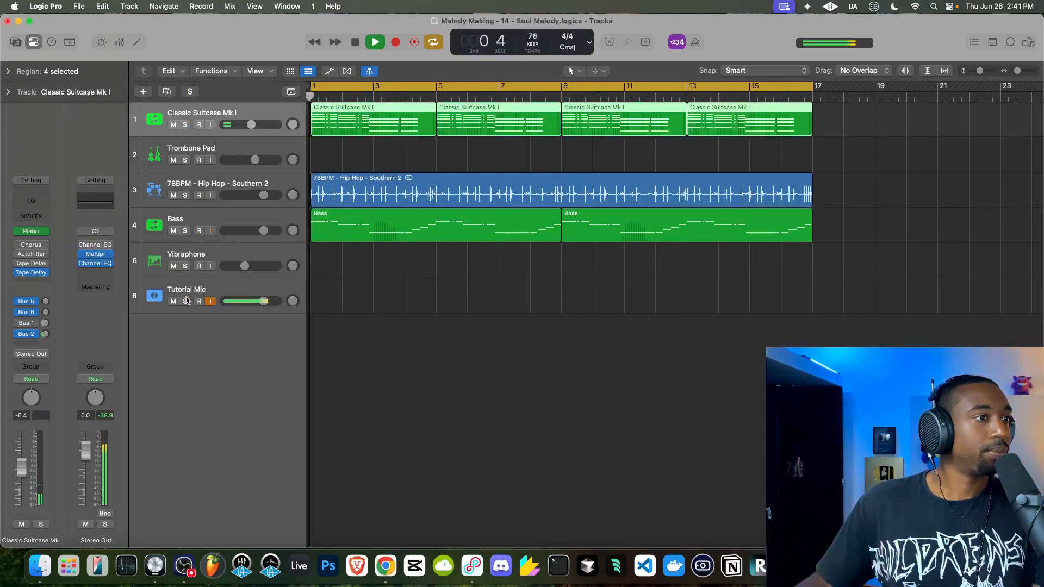
left_click(31, 272)
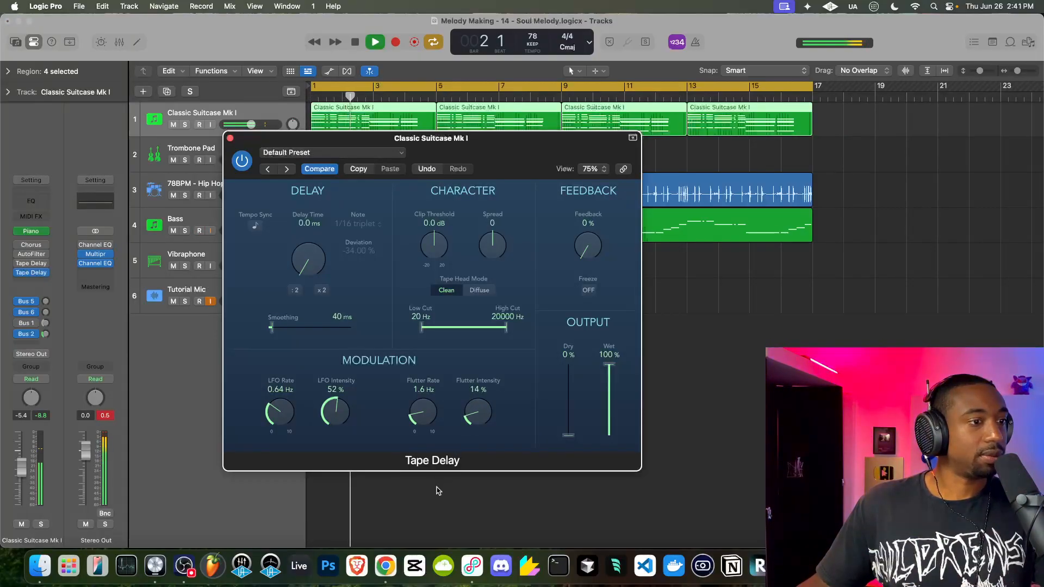
left_click(230, 139)
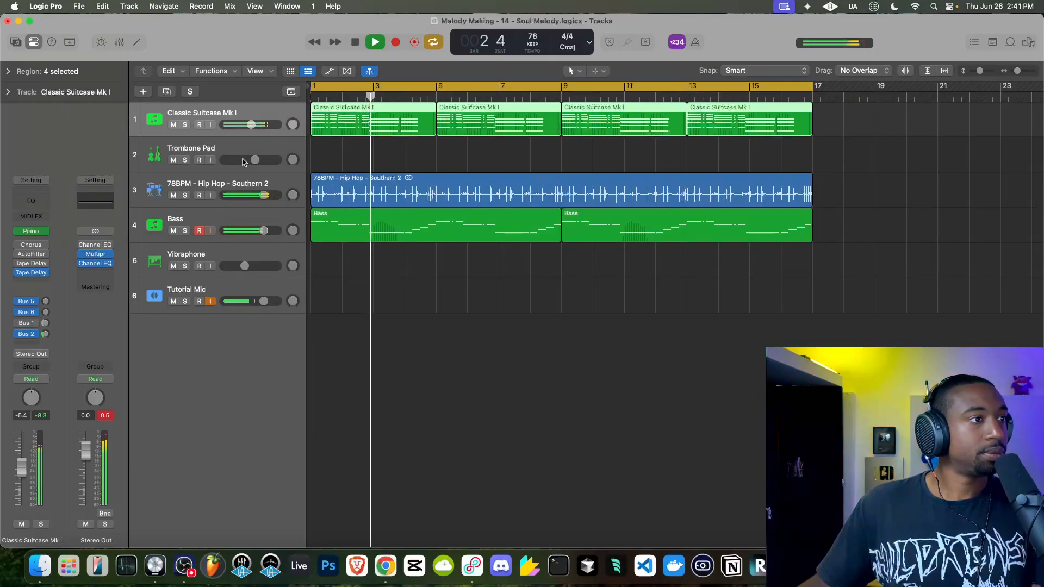
Open both Bass regions in the Piano Roll and transpose all their notes down one octave.
left_click(241, 211)
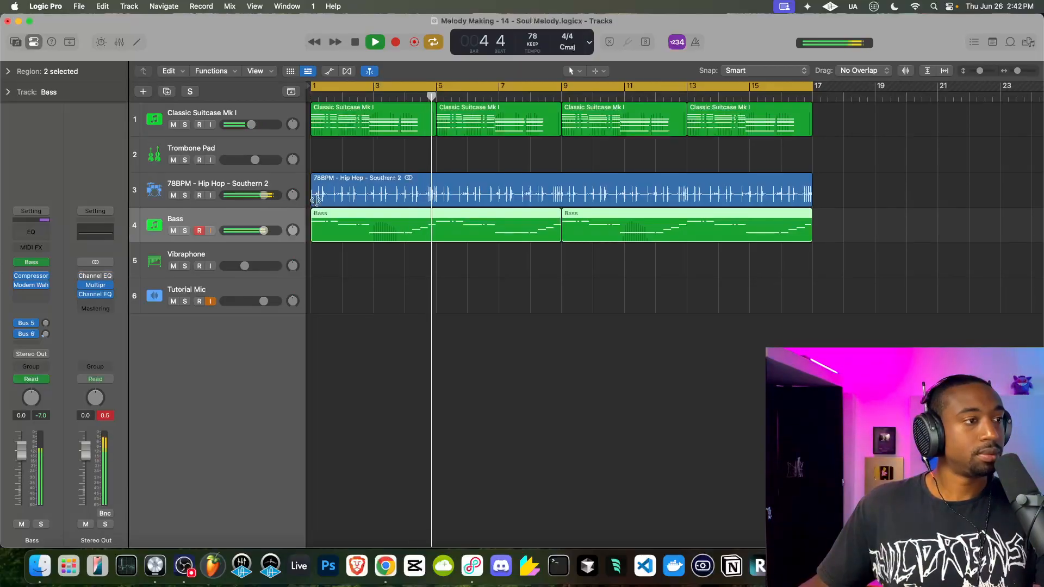
key("space")
double_click(351, 228)
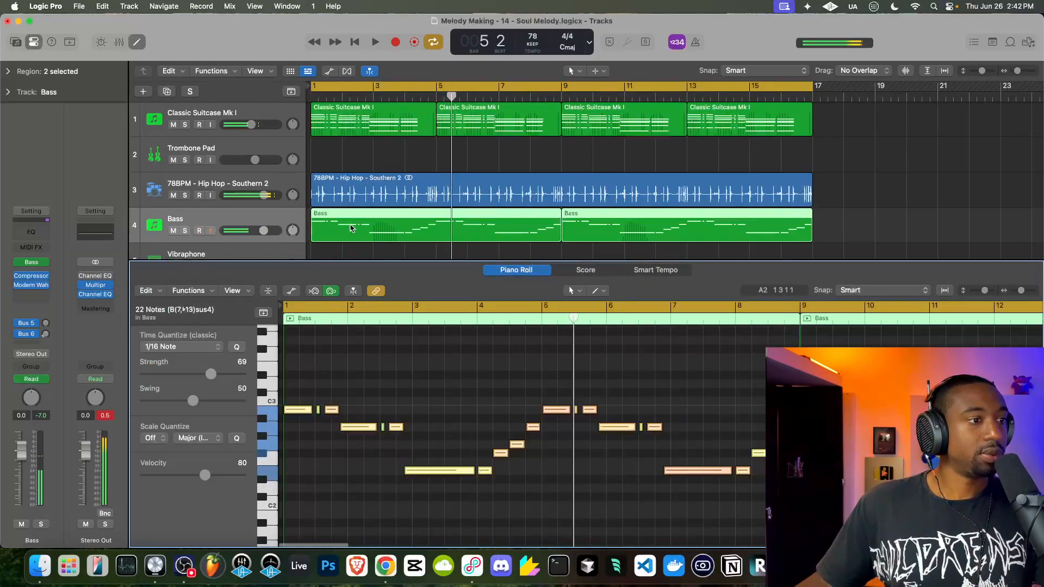
left_click(387, 352)
key("super+a")
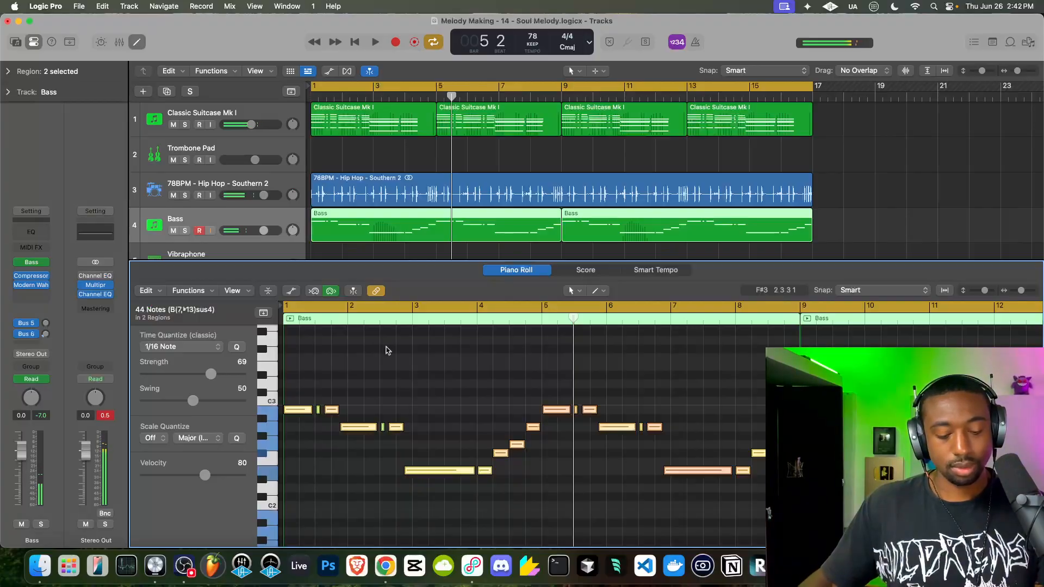
key("alt+shift+Down")
Open the Bass track's Modern Wah, adjust its Q during playback, and raise the Bass volume to 3.0 dB.
left_click(31, 285)
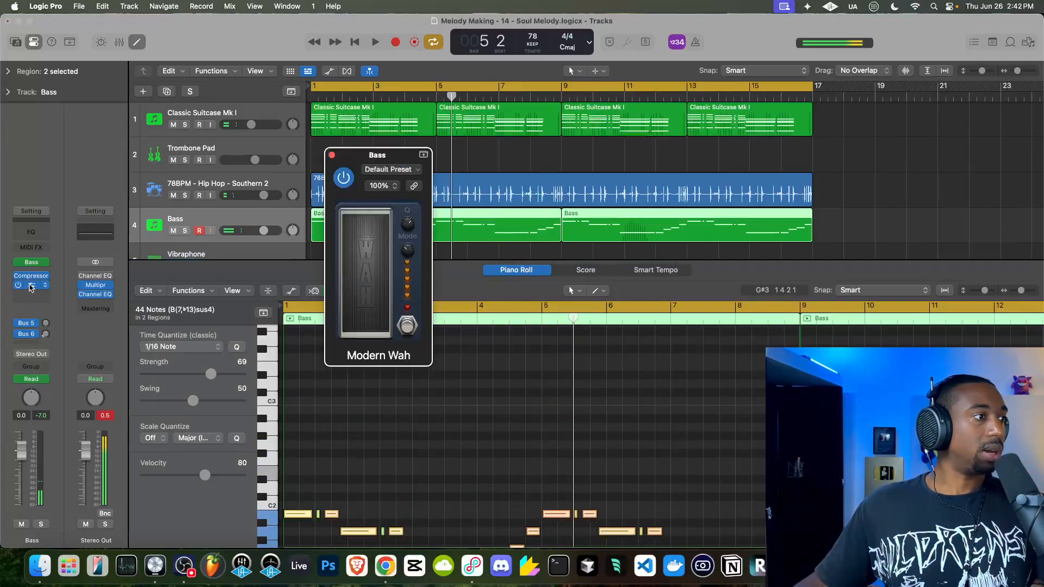
key("space")
left_click_drag(410, 224, 410, 245)
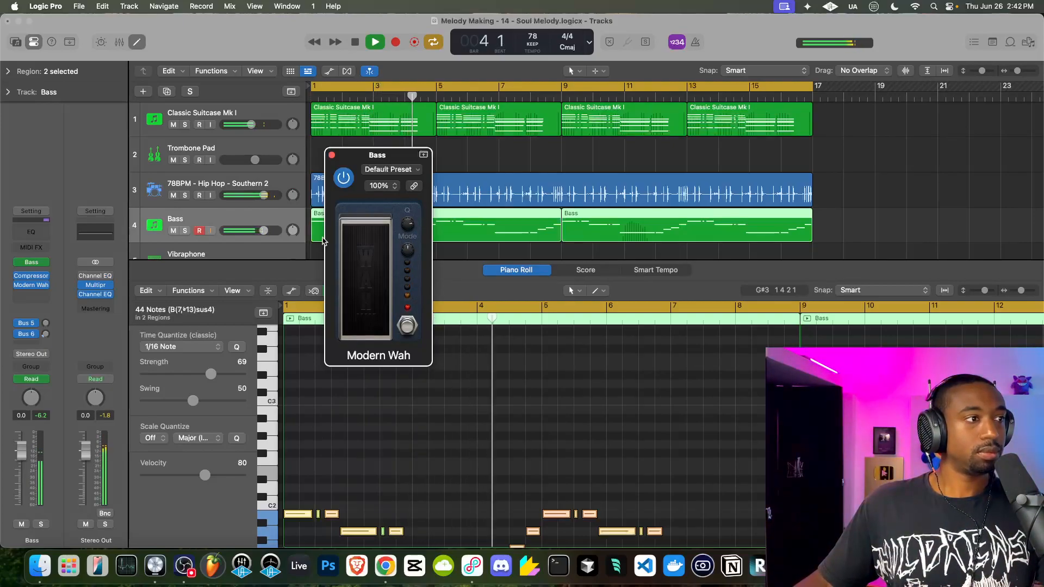
left_click_drag(258, 232, 265, 232)
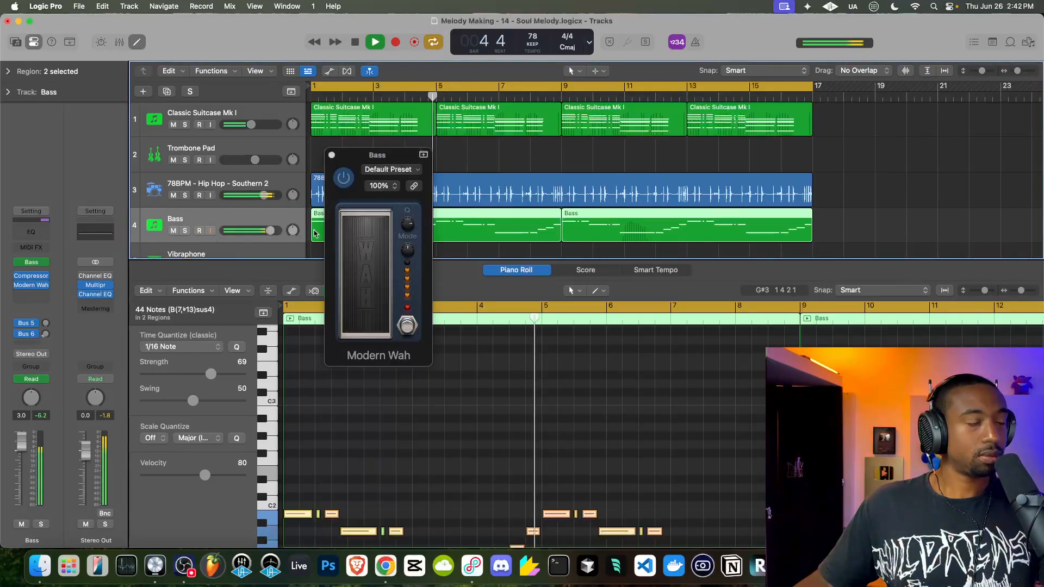
key("space")
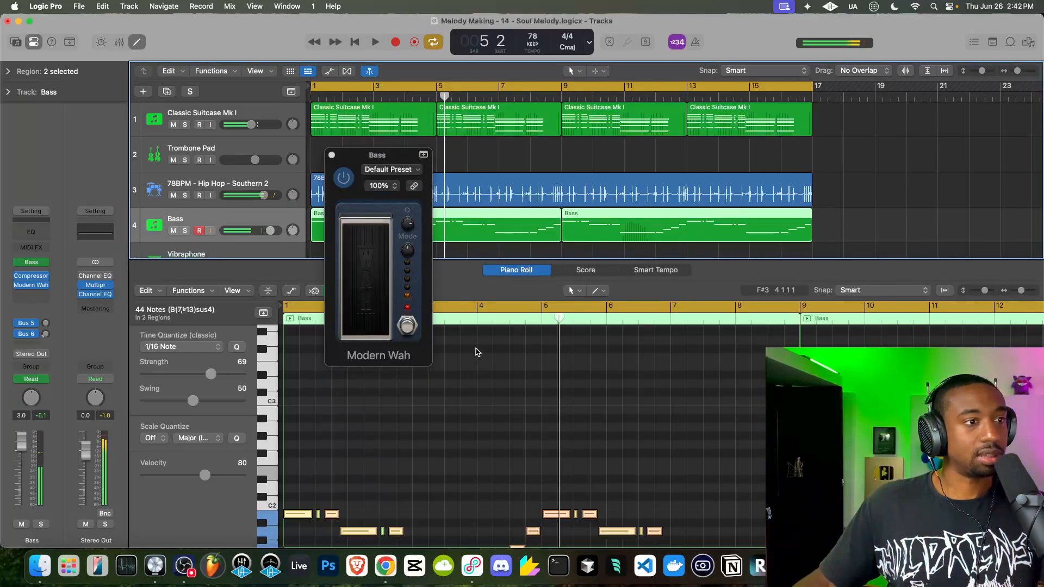
Transpose all notes in both Bass regions up one octave and play the result from bar 1.
left_click(477, 352)
key("super+a")
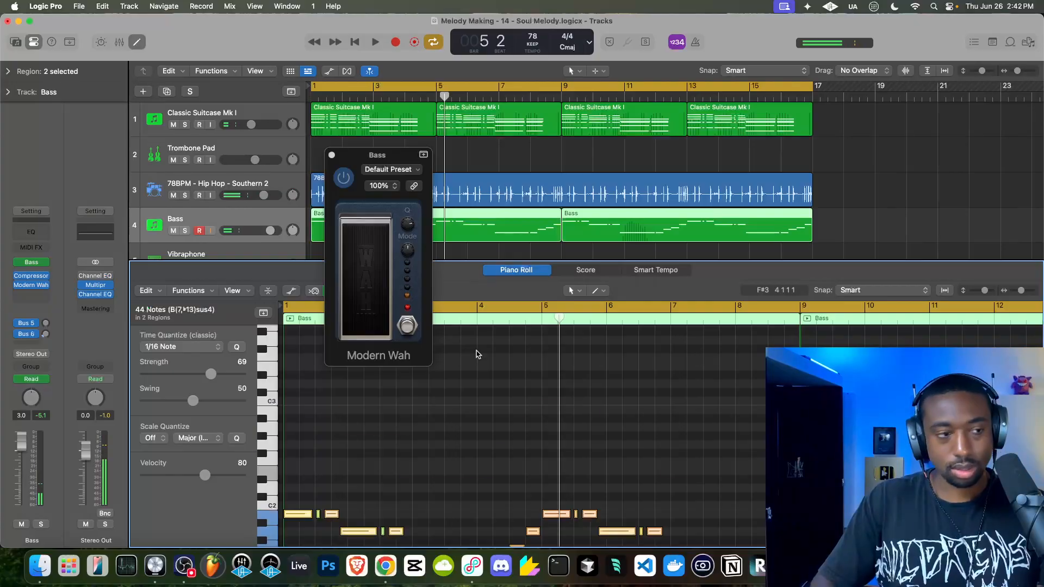
key("alt+shift+Up")
key("shift+space")
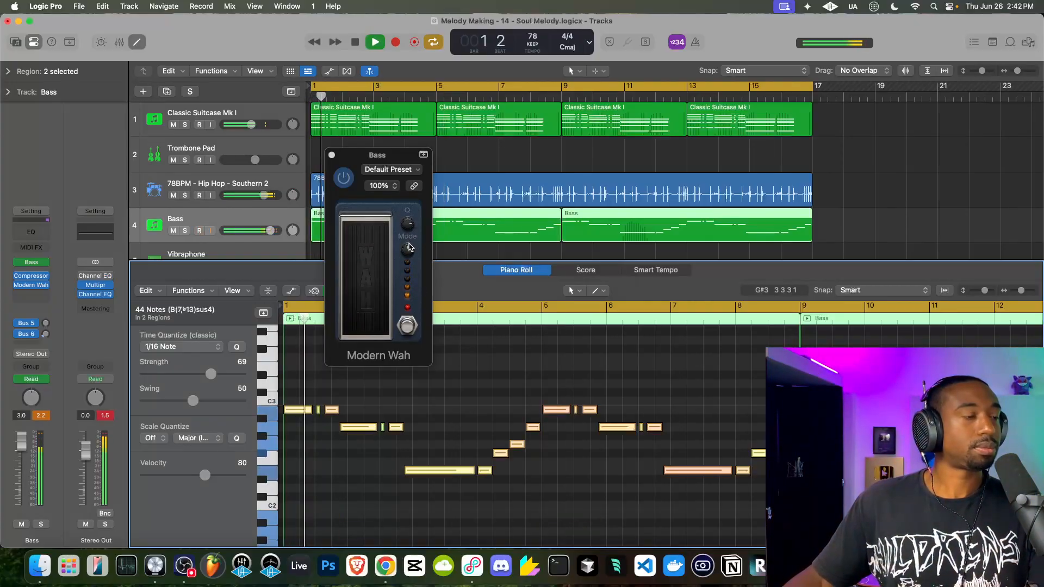
Lower the Bass volume to 0.2 dB and fine-tune the Modern Wah's Q during playback.
left_click(408, 225)
left_click_drag(270, 231, 264, 231)
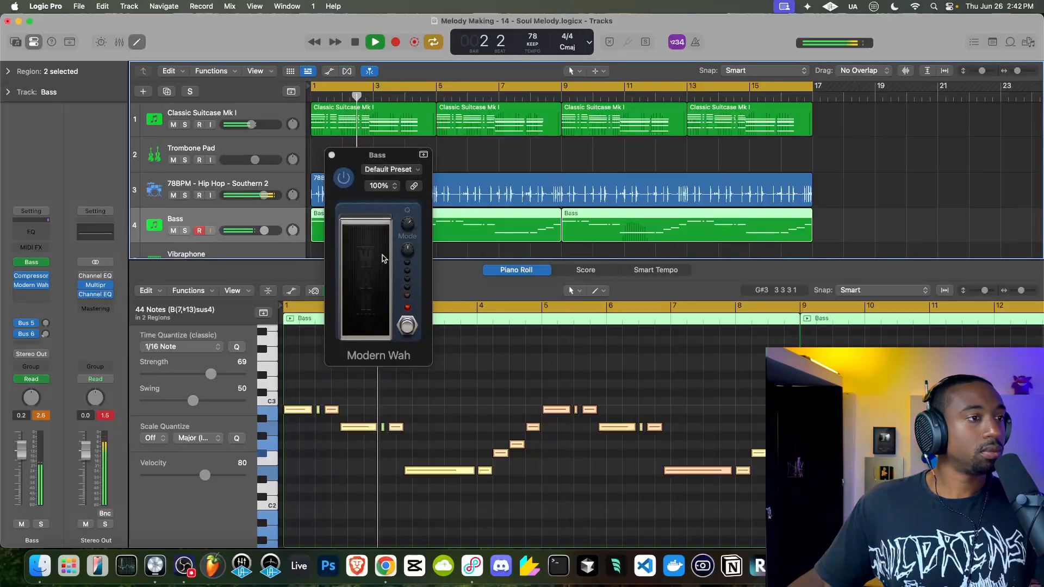
left_click(408, 237)
mouse_move(407, 240)
left_mouse_down()
mouse_move(410, 225)
mouse_move(405, 256)
left_mouse_up()
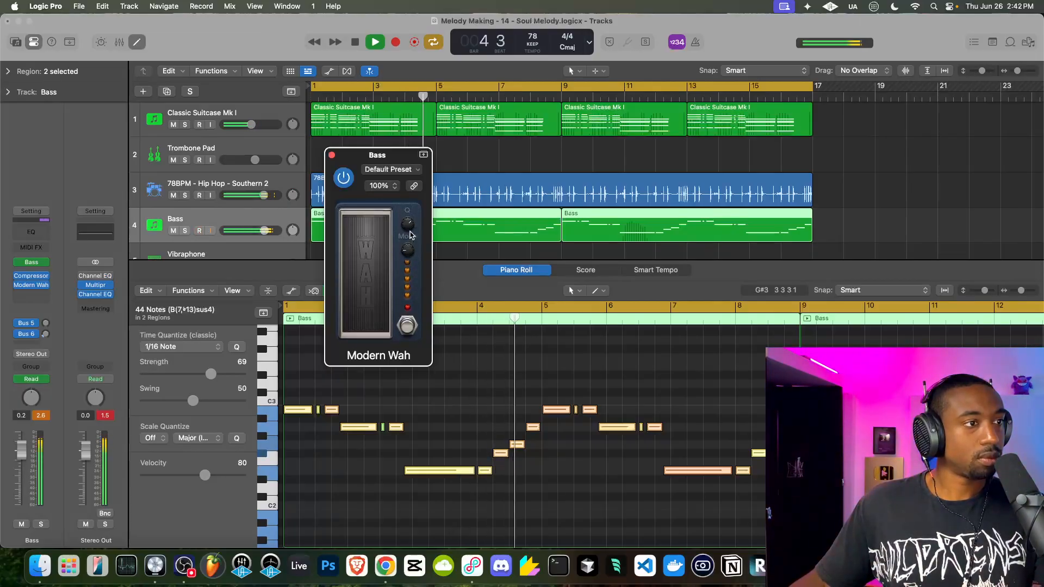
Close the Modern Wah and the Piano Roll, and briefly replay the arrangement from bar 1.
left_click(332, 154)
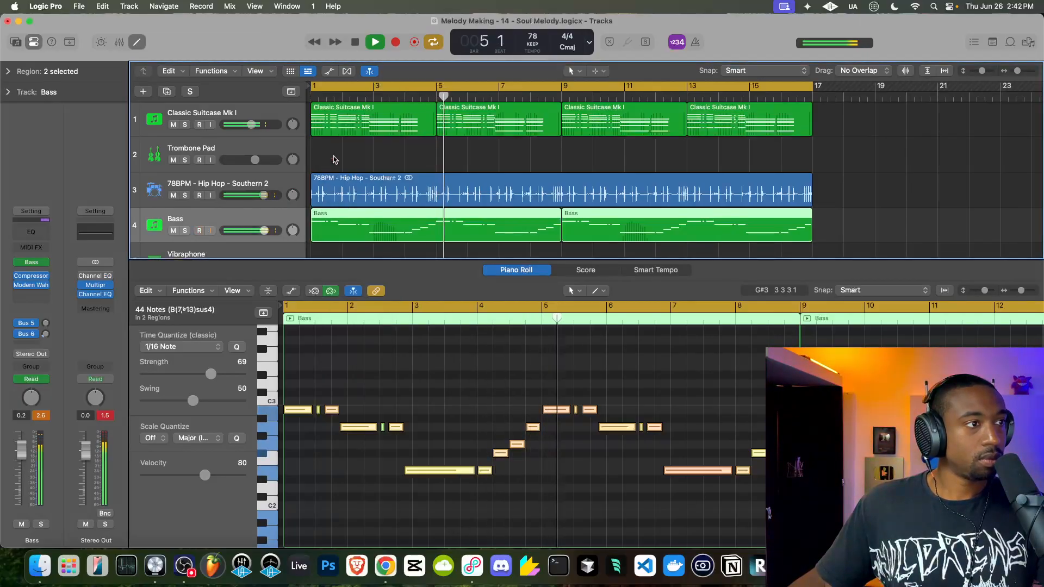
key("space")
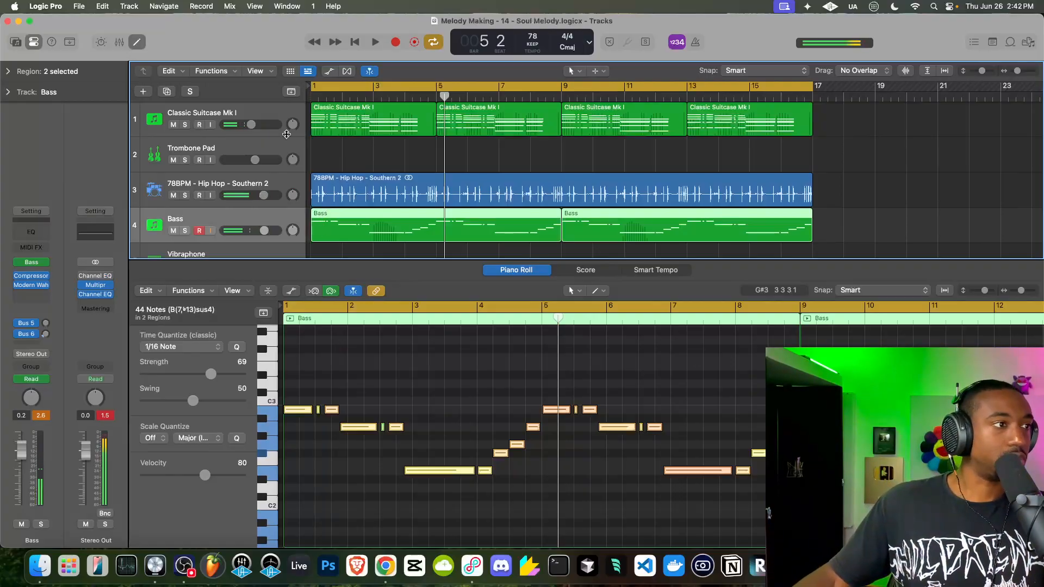
left_click(136, 42)
key("Return")
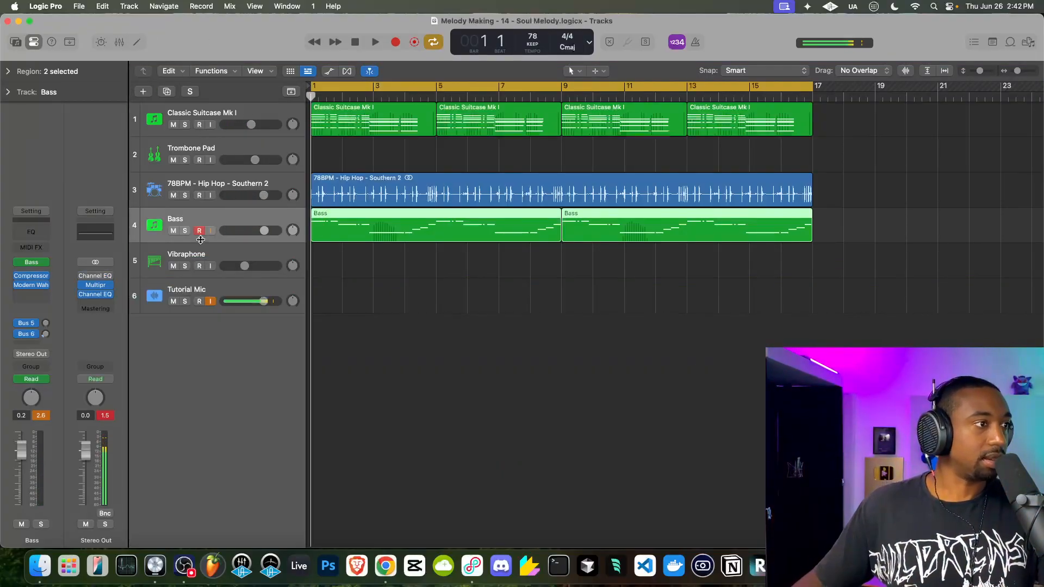
key("space")
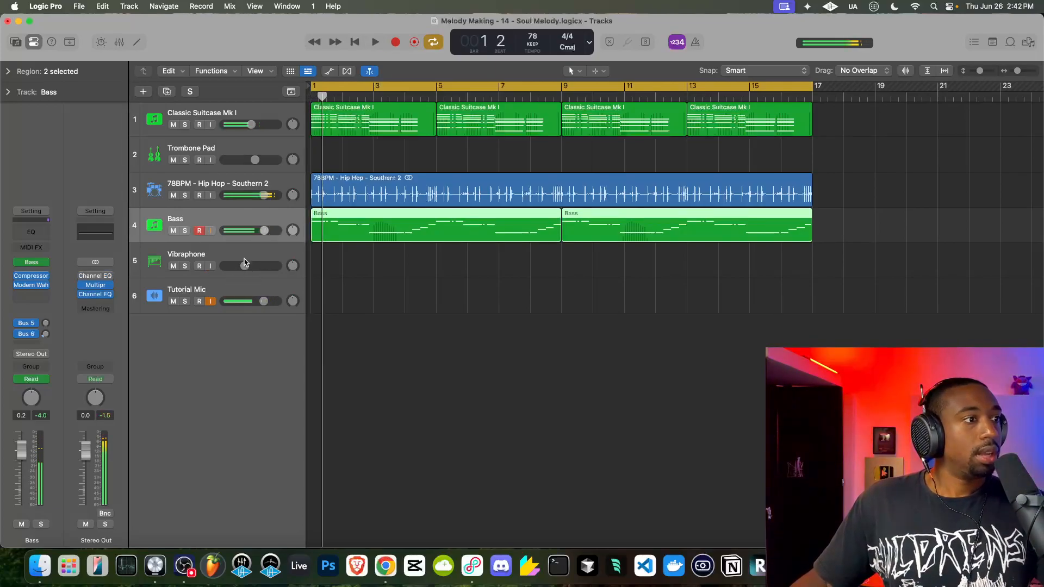
Select the Vibraphone track, review its Sampler instrument, and raise the track's volume to -2.9 dB.
left_click(237, 259)
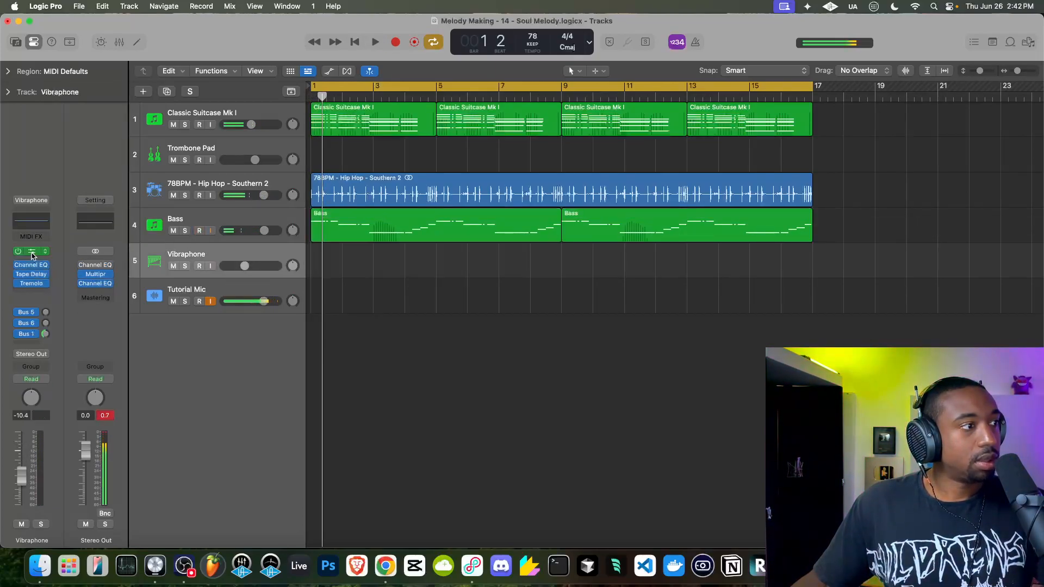
left_click(32, 253)
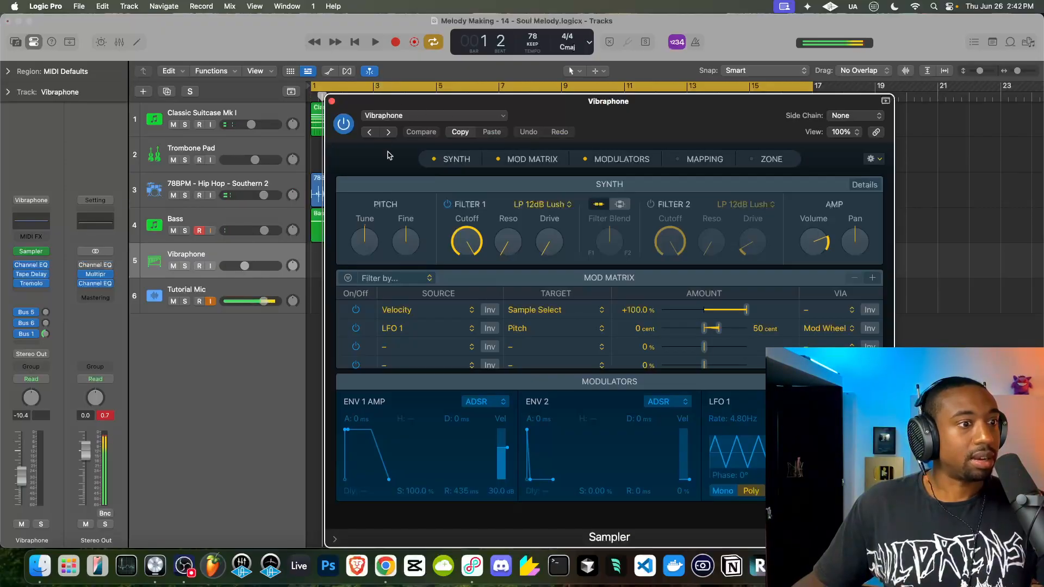
left_click(332, 101)
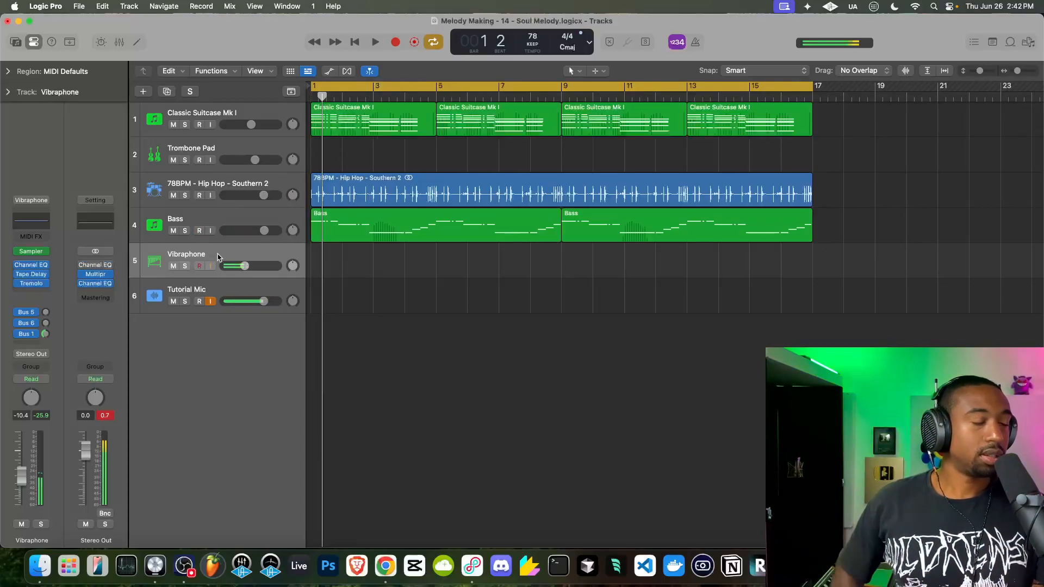
left_click_drag(244, 265, 256, 265)
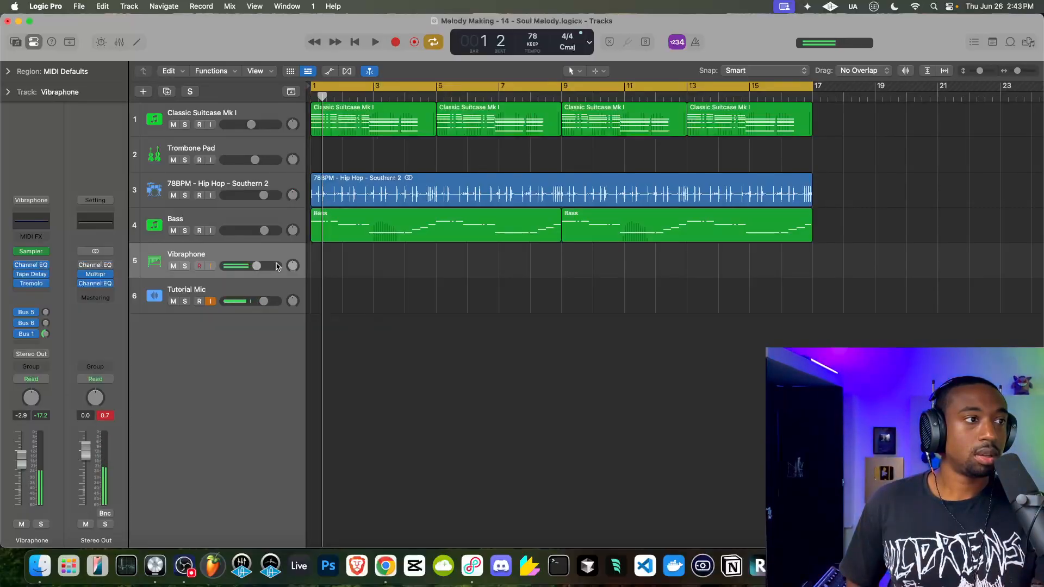
Rehearse over the playback, try recording a Vibraphone take from bar 1 to bar 4, and undo it.
key("space")
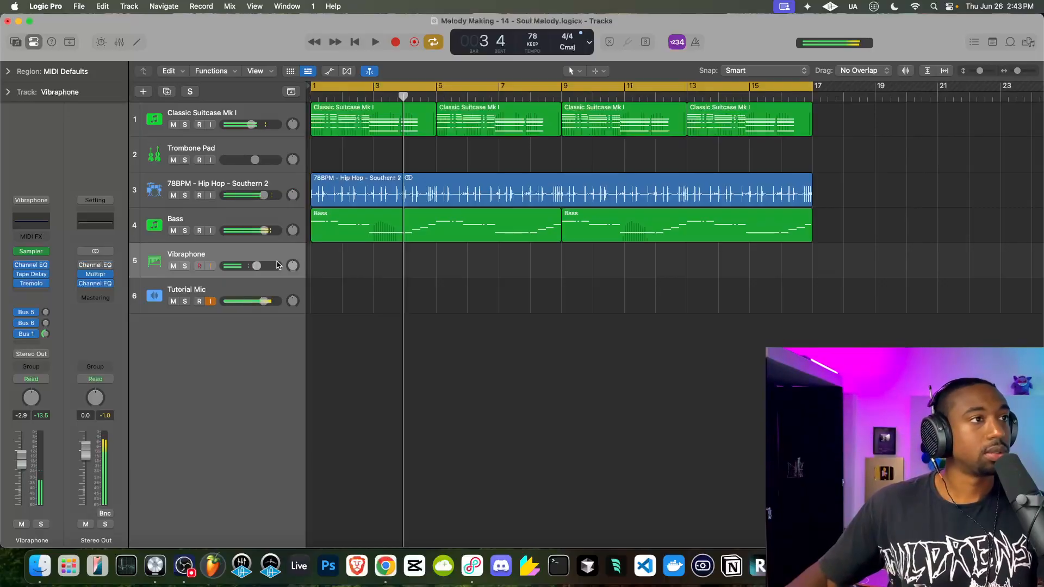
left_click(350, 46)
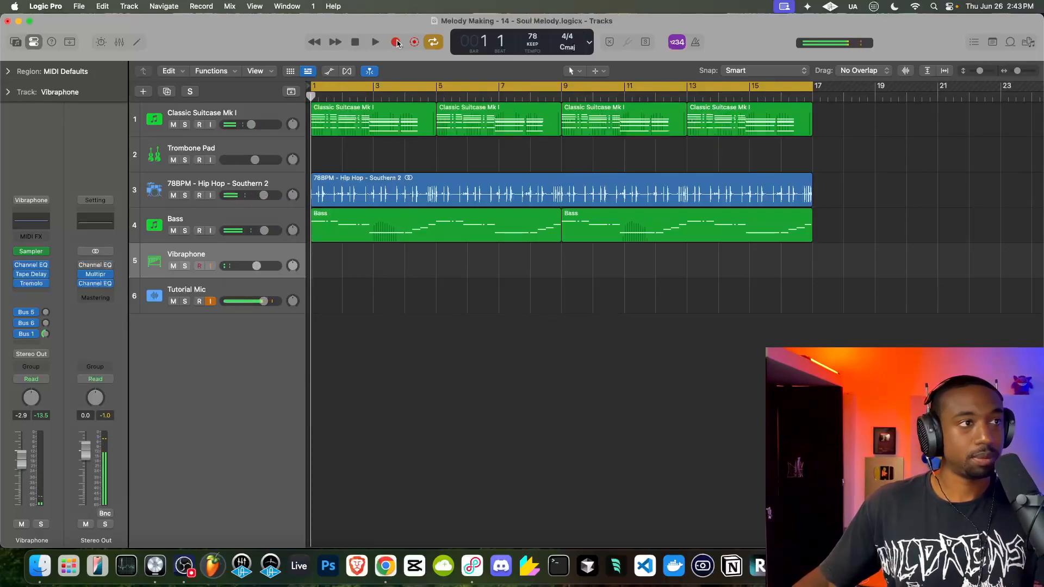
left_click(396, 43)
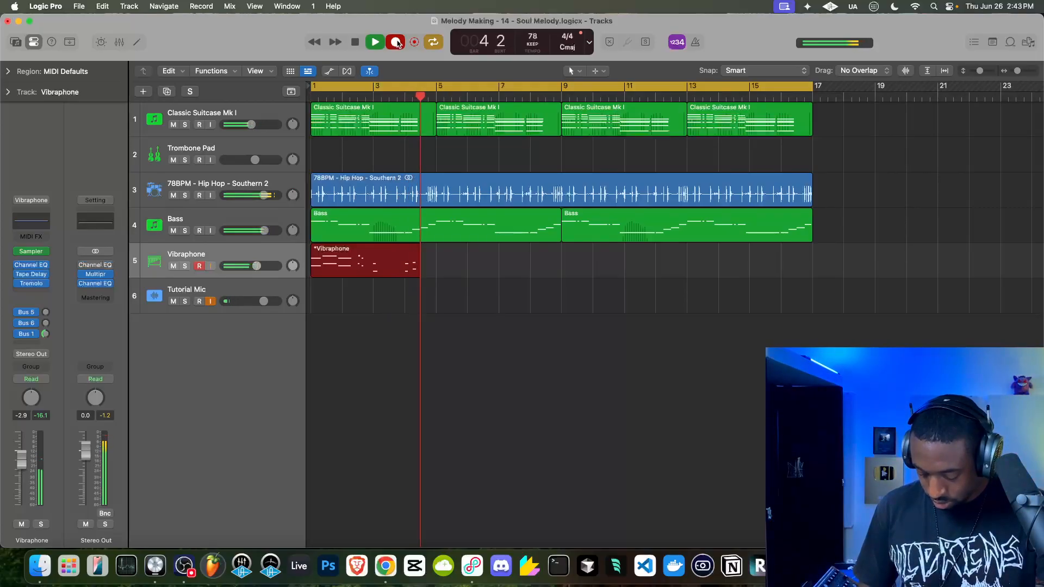
key("space")
key("super+z")
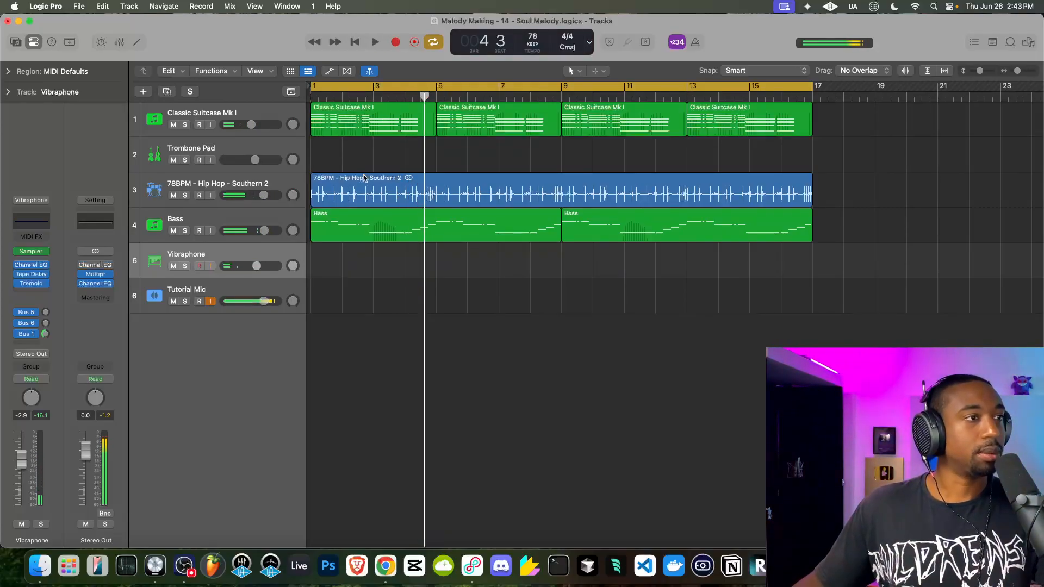
Record a Vibraphone melody over the arrangement from bar 1 up to bar 9.
left_click(355, 40)
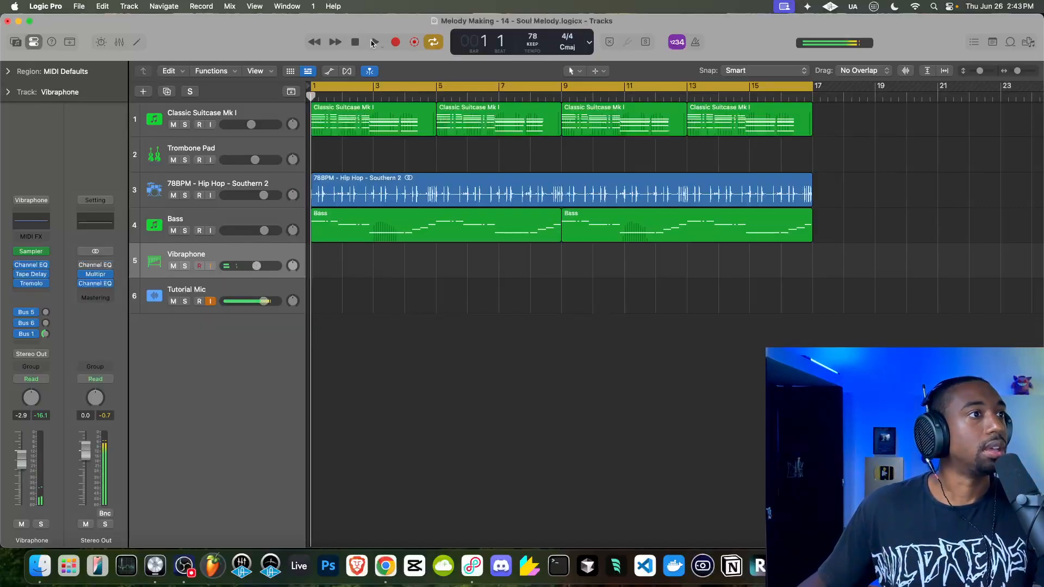
left_click(391, 43)
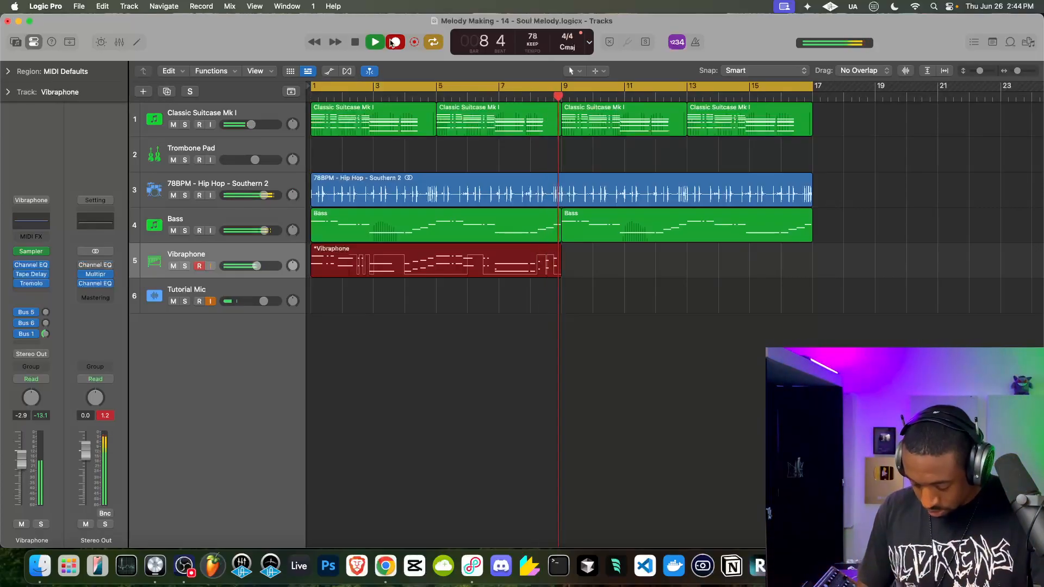
key("space")
Replay the new Vibraphone take from bar 1 and lower its track volume to -5.4 dB.
left_click(353, 43)
key("space")
left_click_drag(262, 268, 243, 267)
key("space")
key("space")
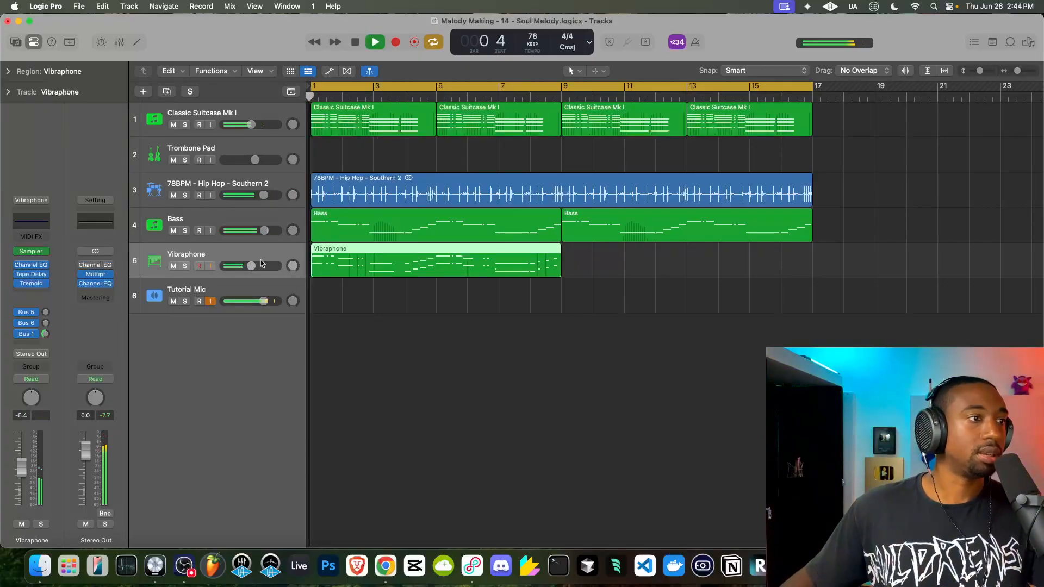
Examine the timing of the Vibraphone region's opening notes in the Piano Roll, and close the editor.
double_click(323, 259)
key("space")
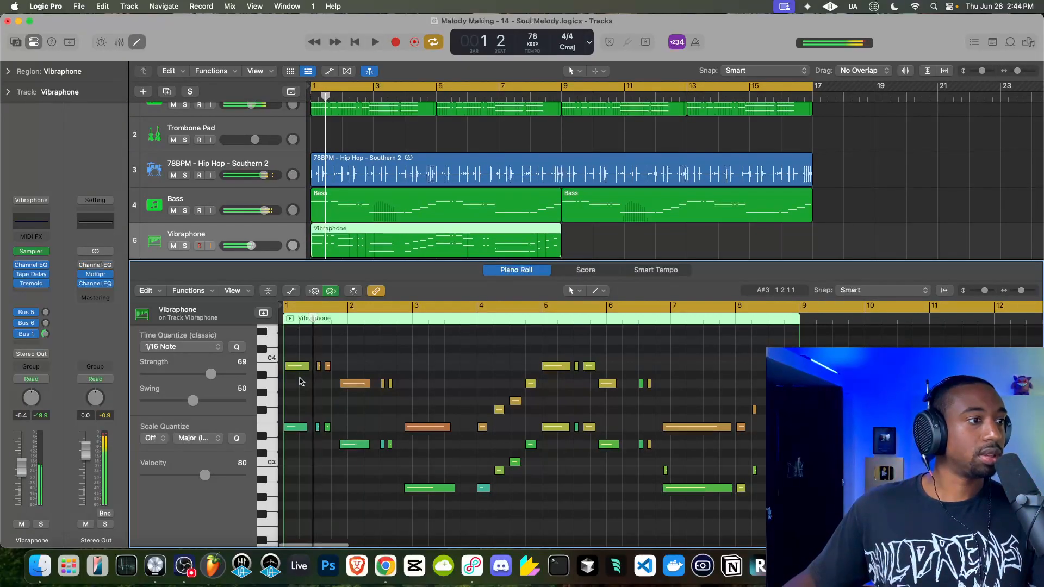
scroll(299, 377, "up", 5)
key("space")
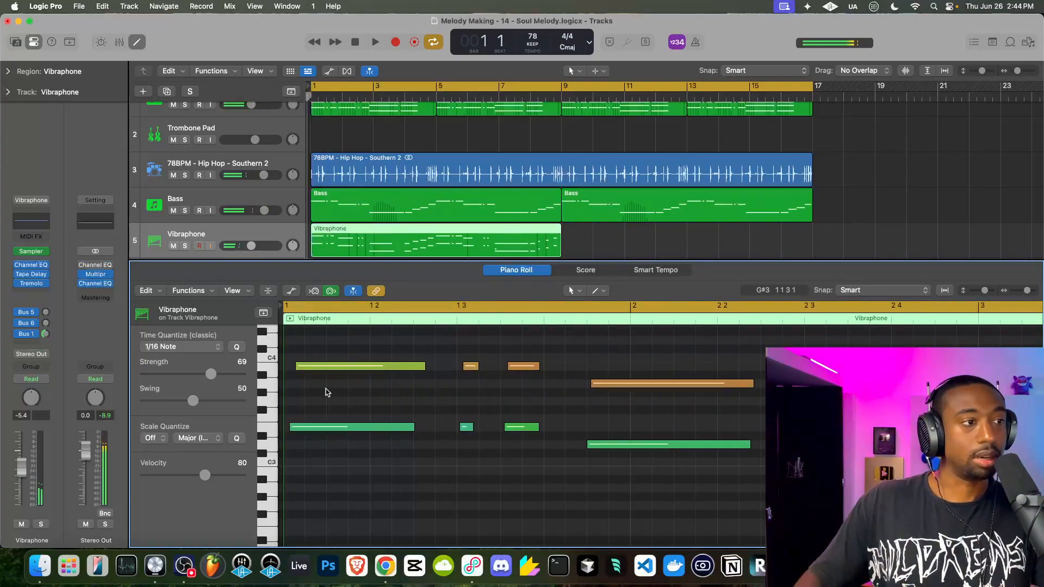
left_click(137, 41)
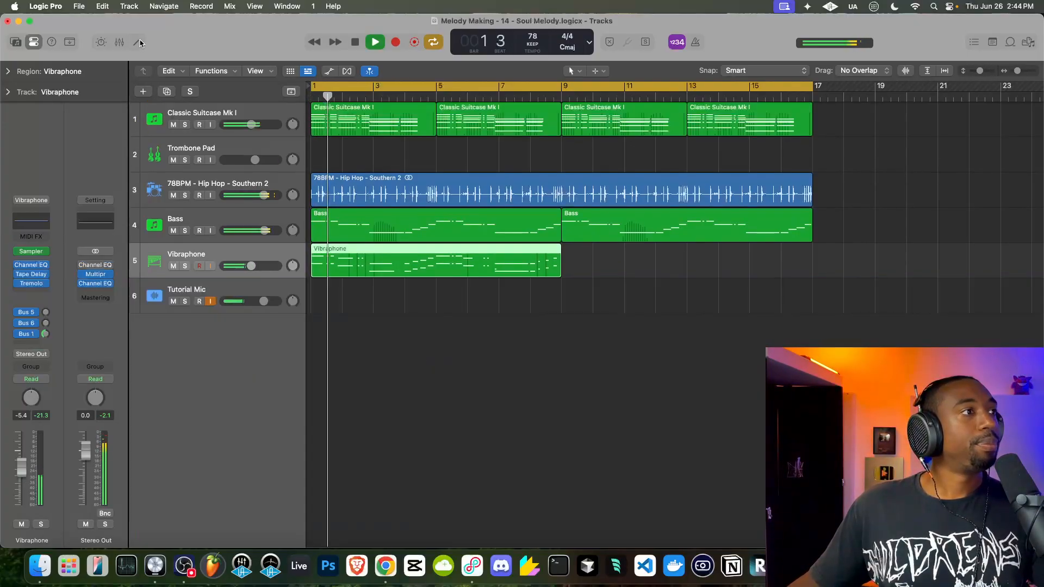
Set the Vibraphone's volume to -7.8 dB and pan to -64, replay the mix, and select the Classic Suitcase Mk I track.
left_click_drag(251, 265, 248, 266)
key("space")
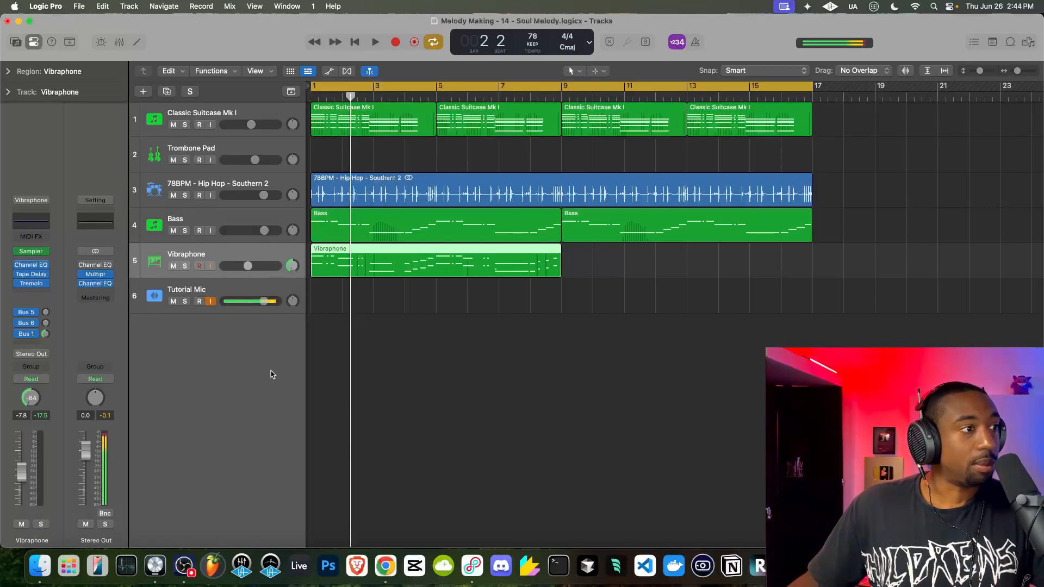
key("space")
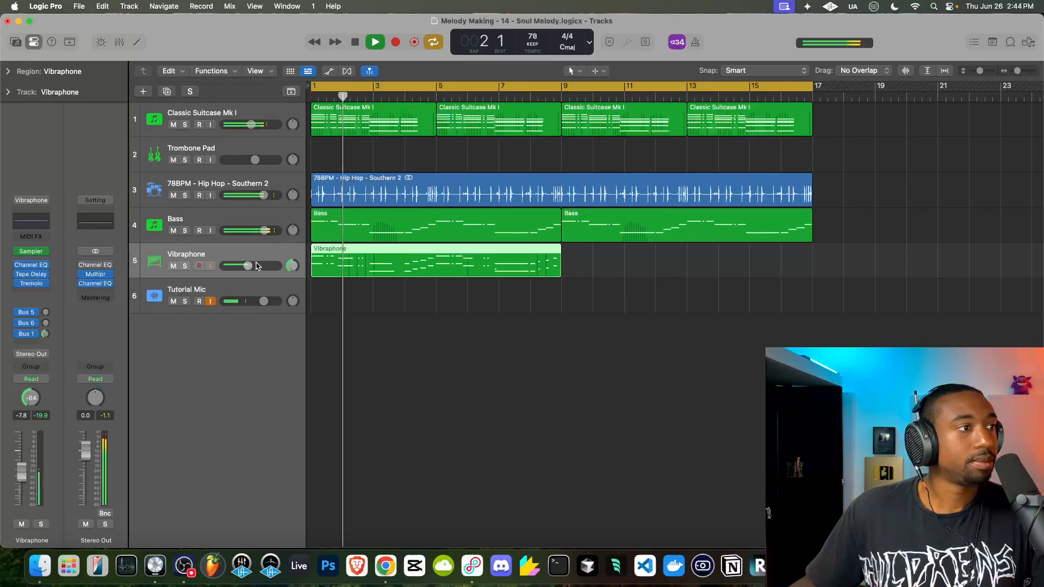
left_click(258, 122)
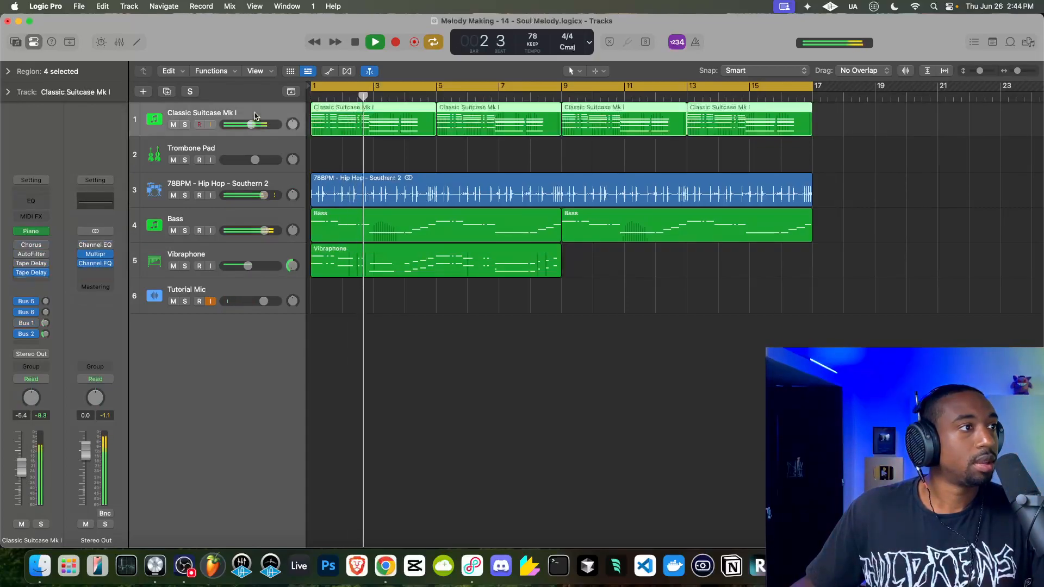
Add a Channel EQ to the Classic Suitcase Mk I track and cut its lows with the low shelf around 140 Hz.
left_click(33, 273)
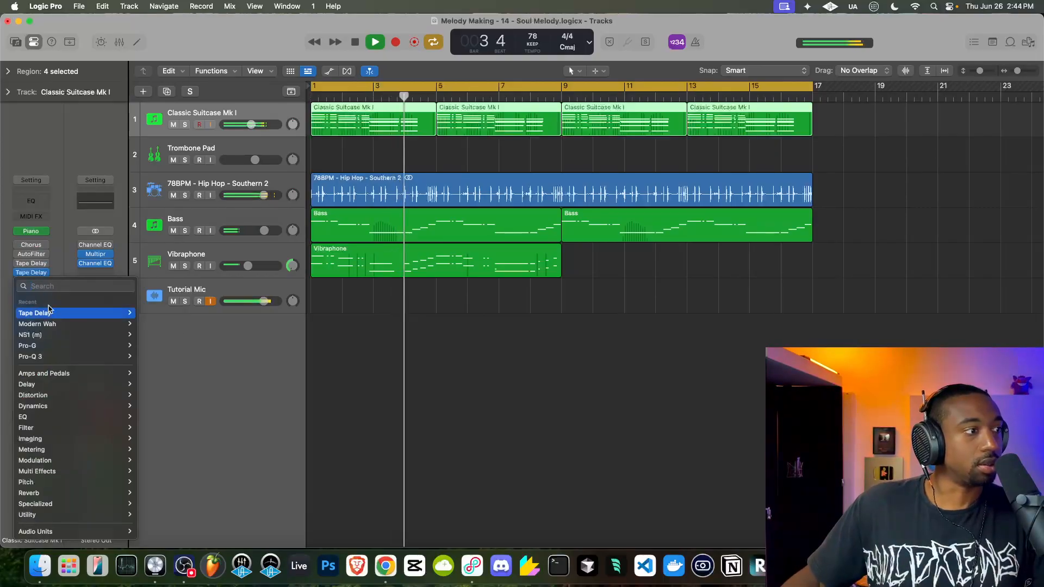
mouse_move(48, 396)
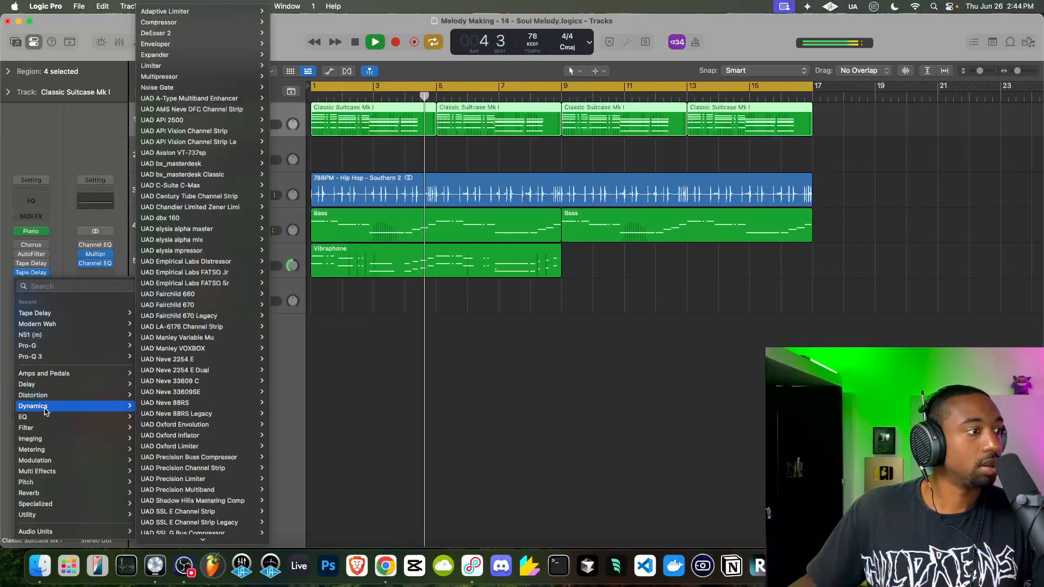
mouse_move(48, 417)
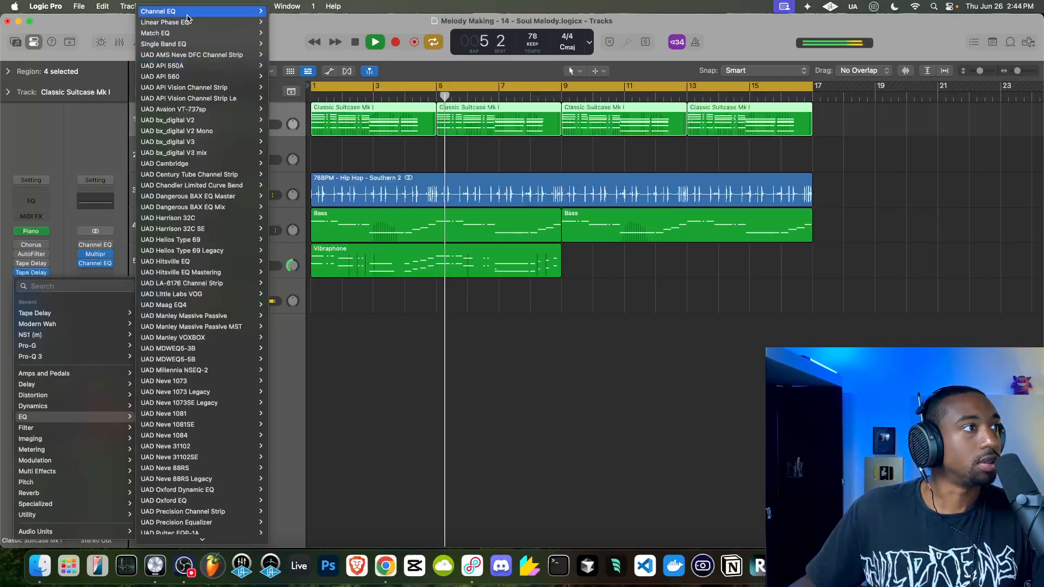
left_click(158, 11)
left_click_drag(412, 268, 452, 280)
left_click(432, 366)
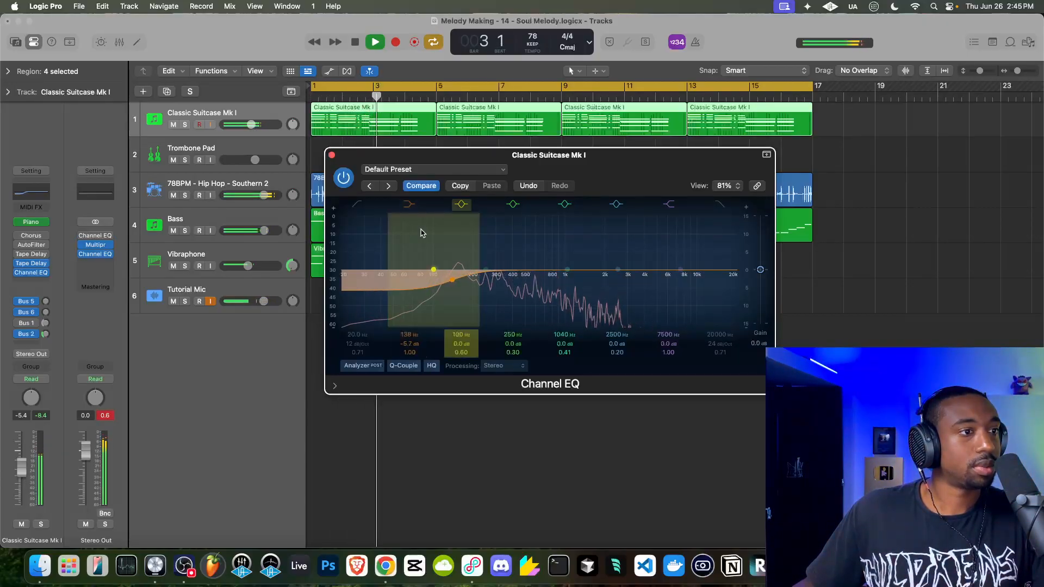
left_click(332, 155)
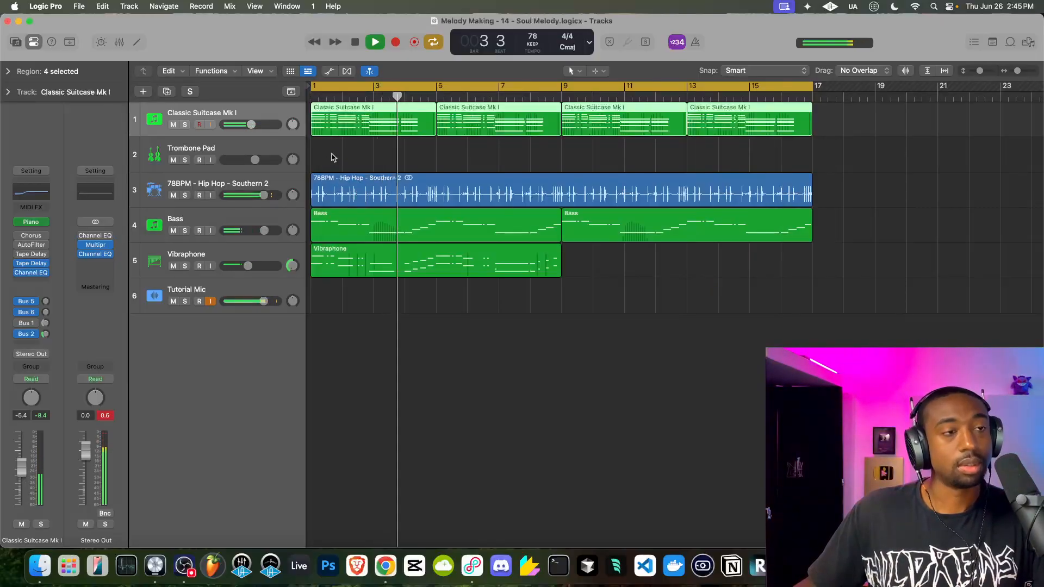
Listen to the mix with the Tutorial Mic's input monitoring off, then restored, and inspect the Trombone Pad's Studio Strings instrument.
left_click(210, 302)
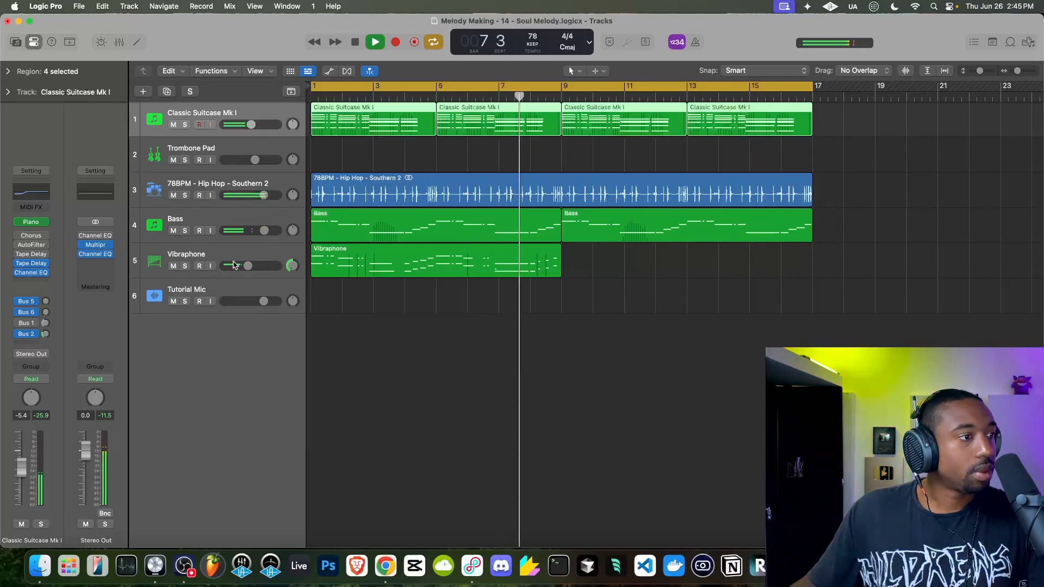
left_click(211, 301)
left_click(234, 154)
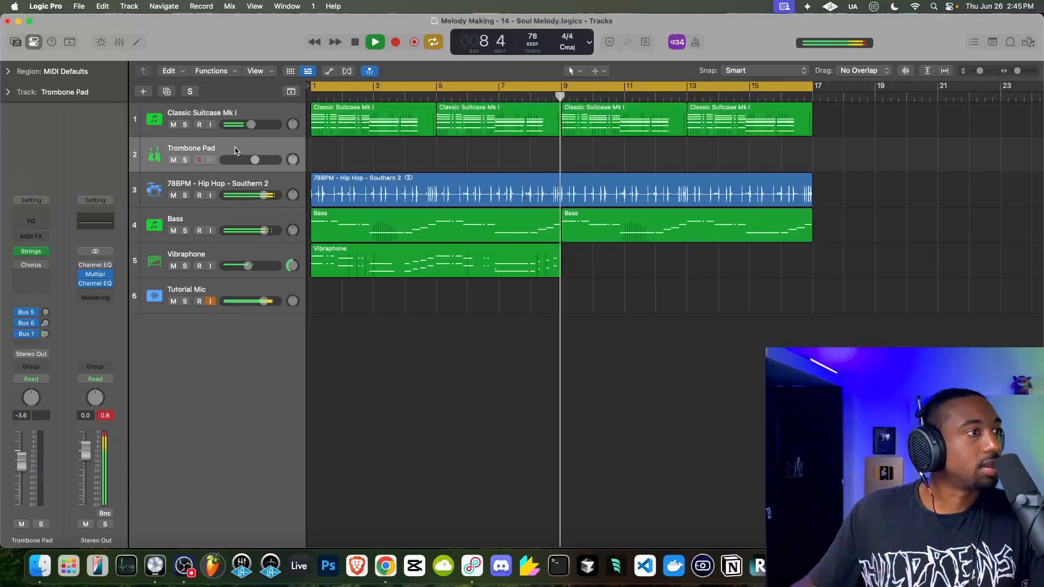
left_click(31, 251)
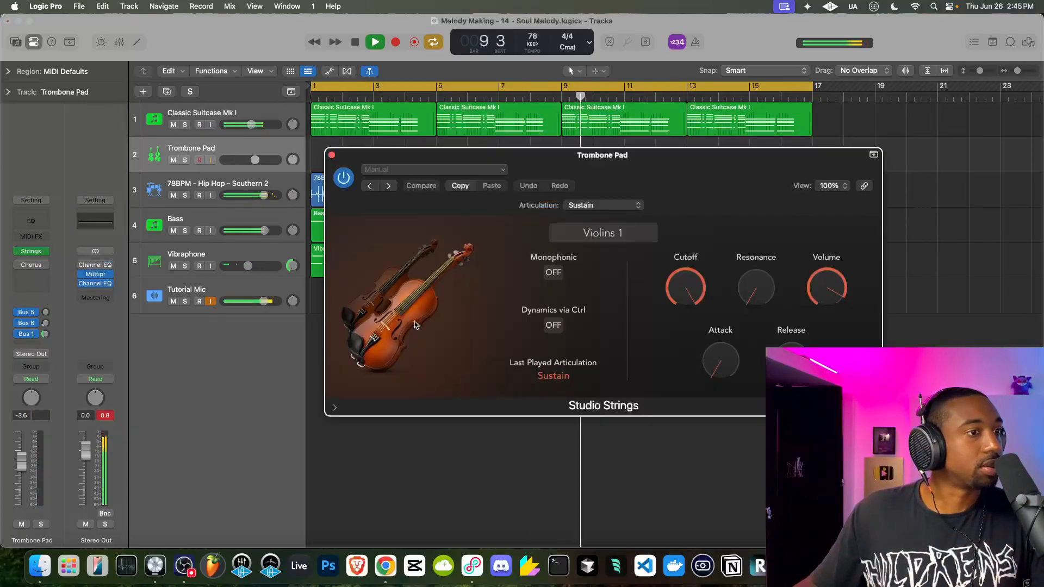
left_click(332, 155)
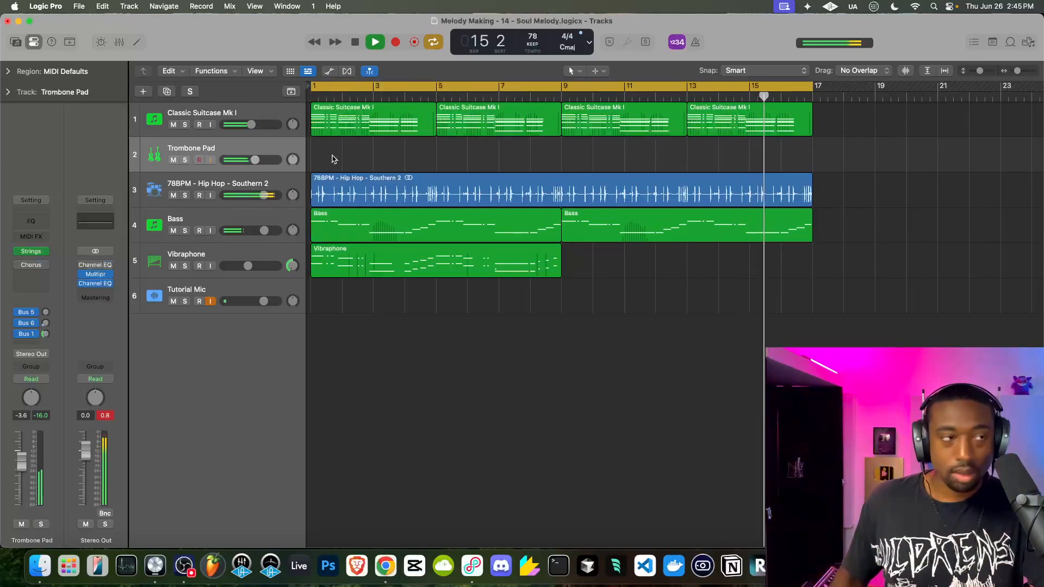
Record a sustained high string line on the Trombone Pad track from bar 1 until just past bar 9.
left_click(353, 44)
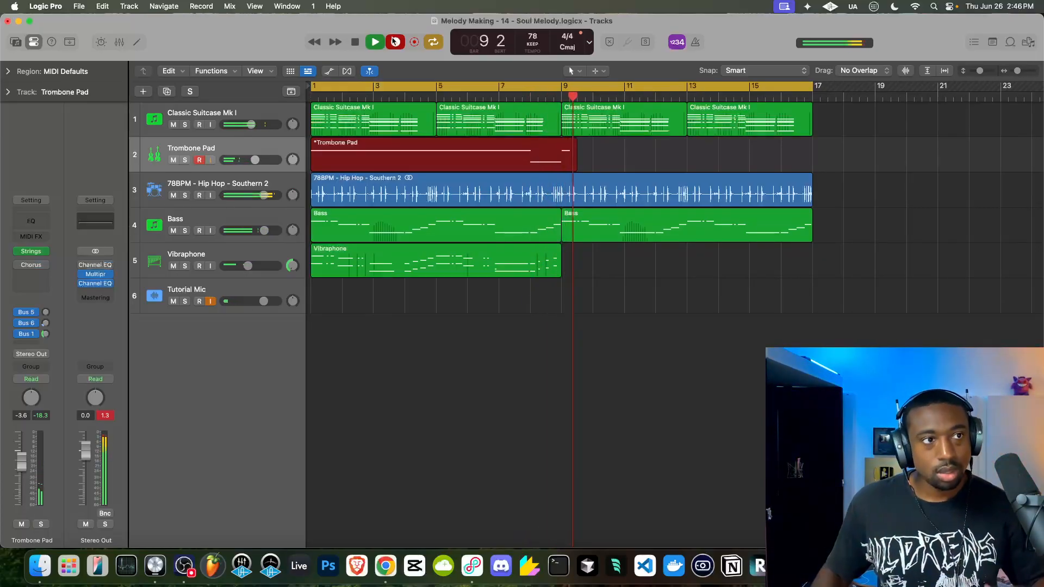
key("space")
left_click(354, 41)
Trim the Trombone Pad region to end at bar 9 and place a copy from bar 9 to bar 17.
left_click_drag(591, 159, 564, 159)
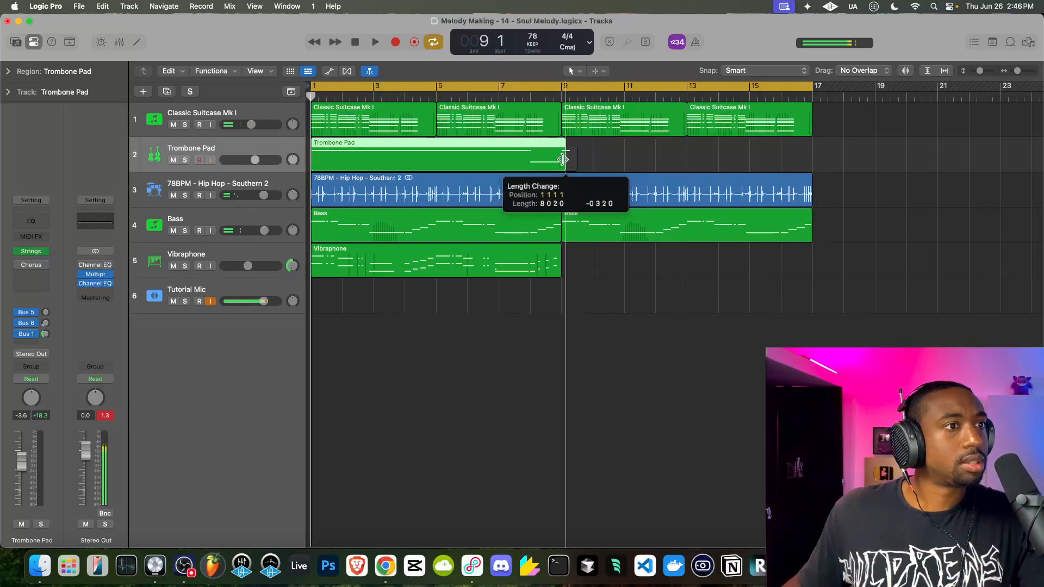
scroll(560, 160, "up", 5)
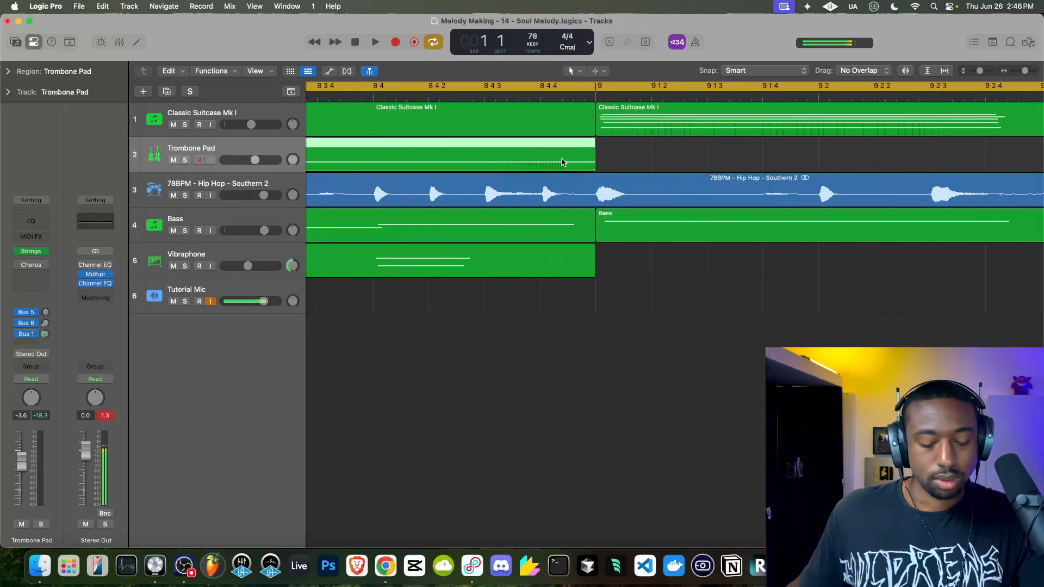
scroll(560, 158, "down", 5)
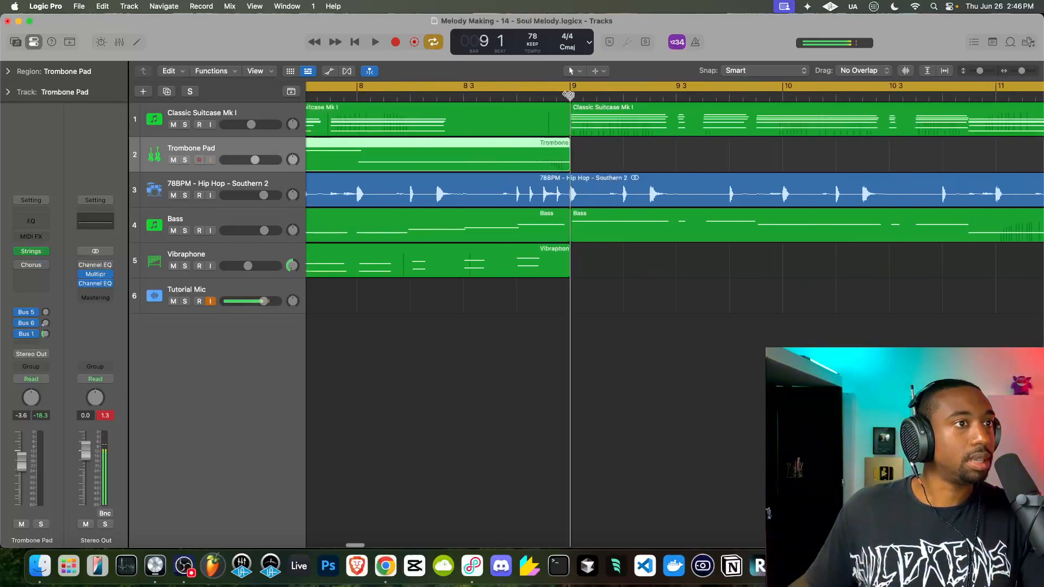
key("super+v")
scroll(568, 94, "down", 5)
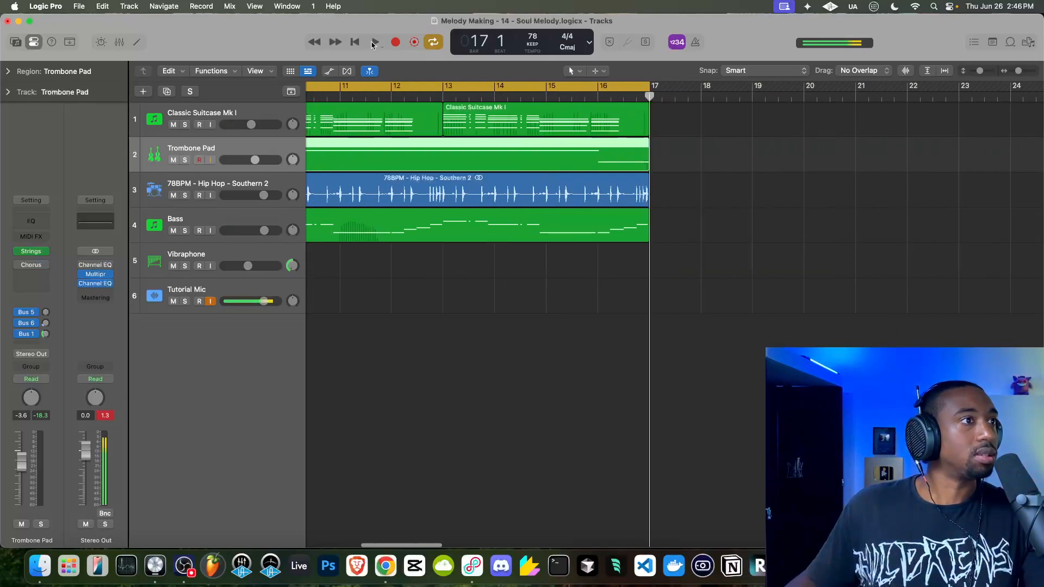
Return the playhead to bar 1 and lower the Trombone Pad's volume to -17.8 dB.
left_click(355, 43)
left_click_drag(253, 162, 242, 160)
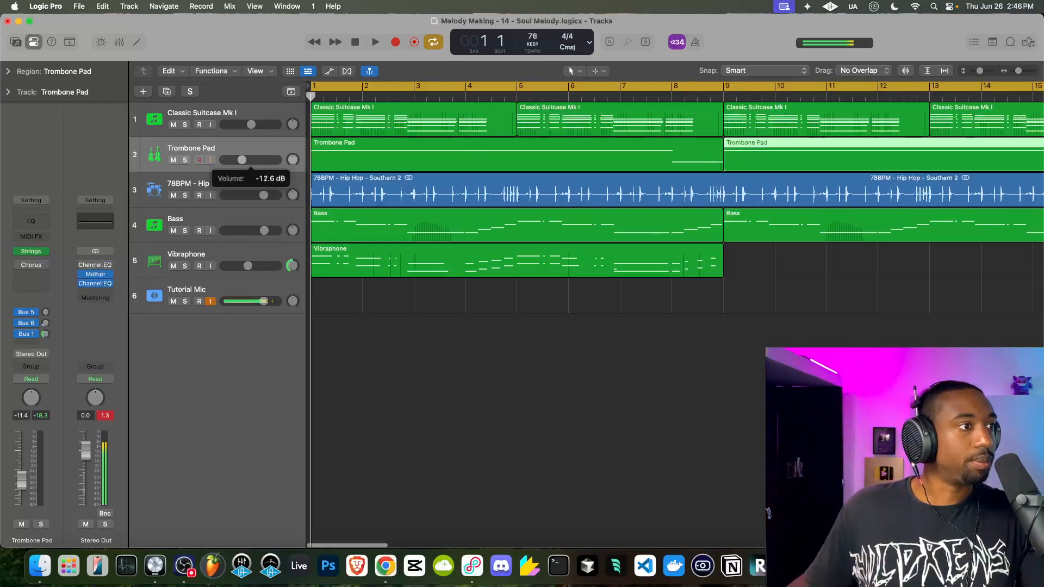
left_click(215, 148)
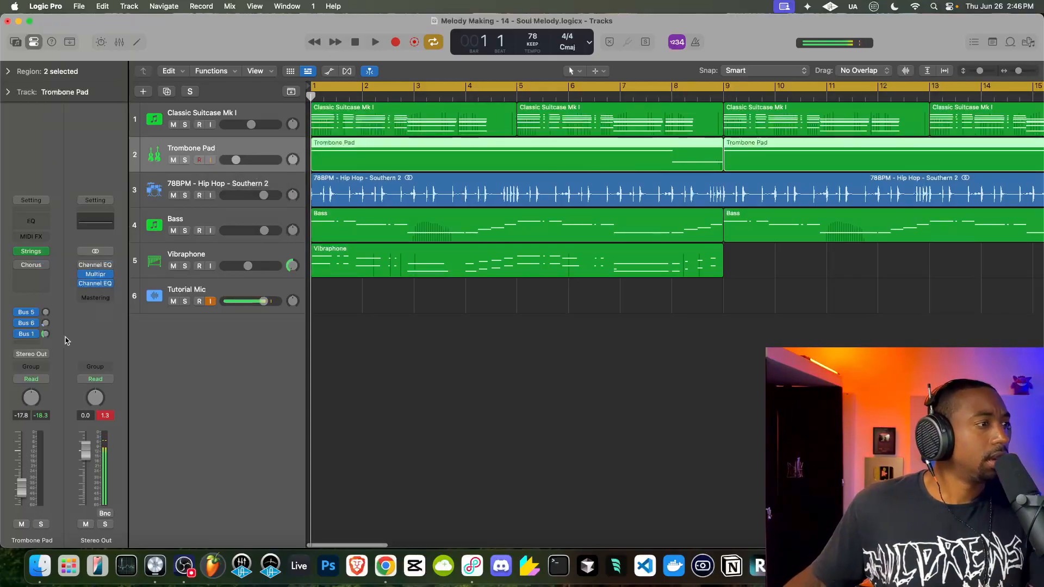
Inspect the Rev SPRING-636 reverb on Bus 1 and raise the Trombone Pad's send to it.
left_click(45, 335)
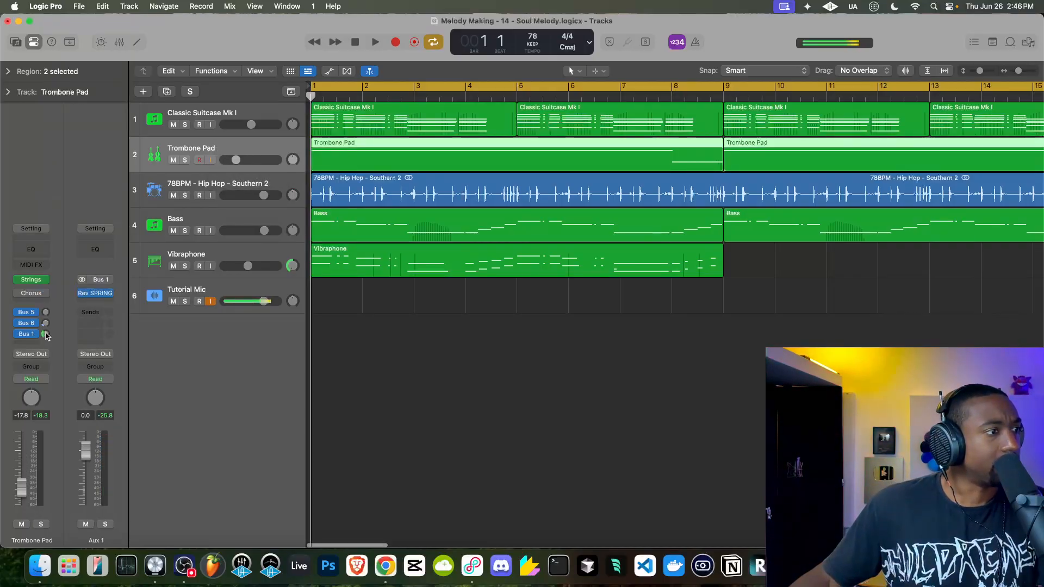
left_click(94, 294)
left_click_drag(480, 158, 354, 118)
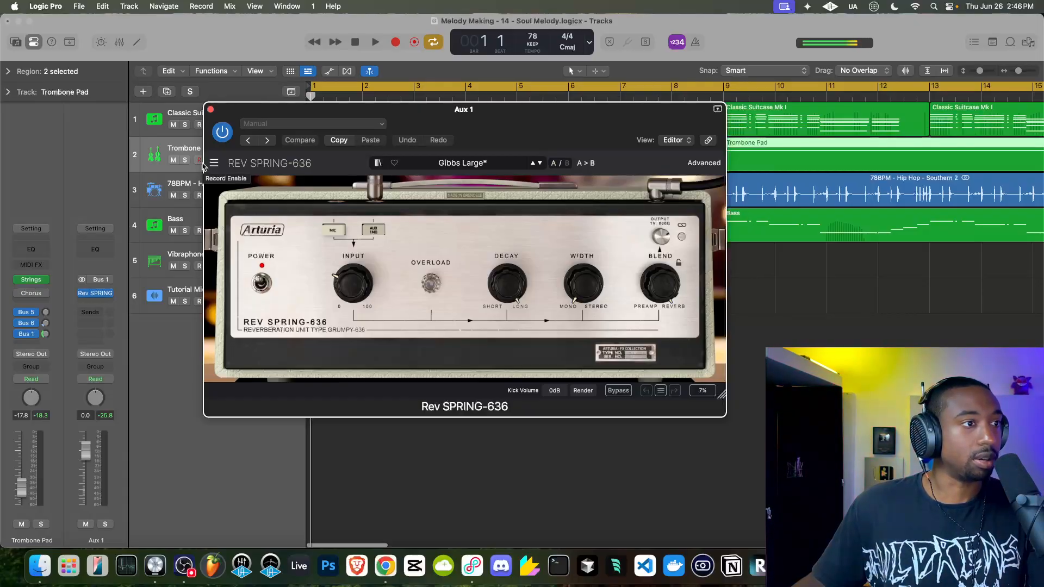
left_click(211, 110)
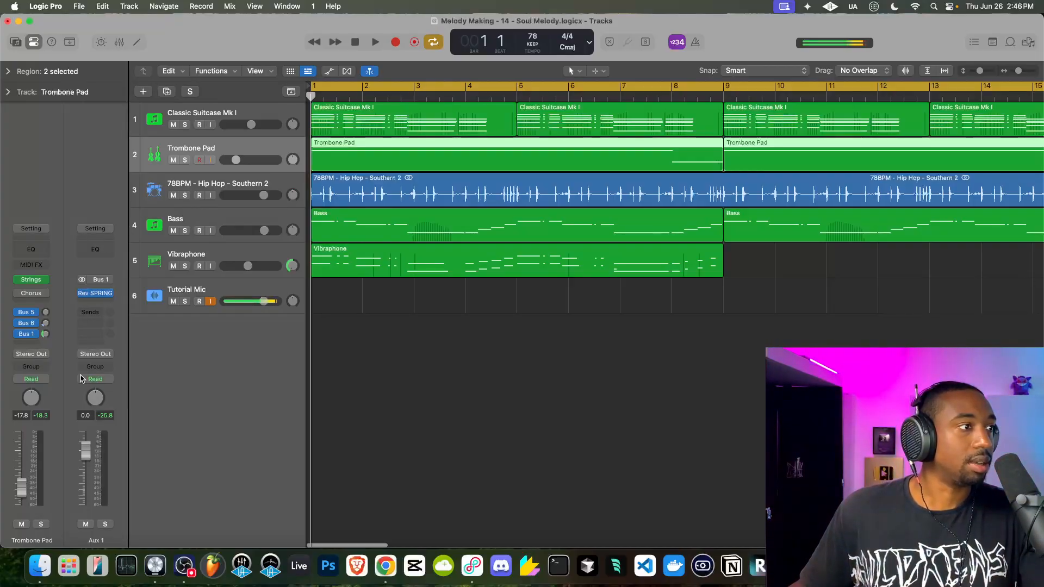
left_click_drag(47, 337, 55, 306)
Play the mix and turn the Vibraphone's Bus 1 reverb send down to -∞.
left_click(178, 257)
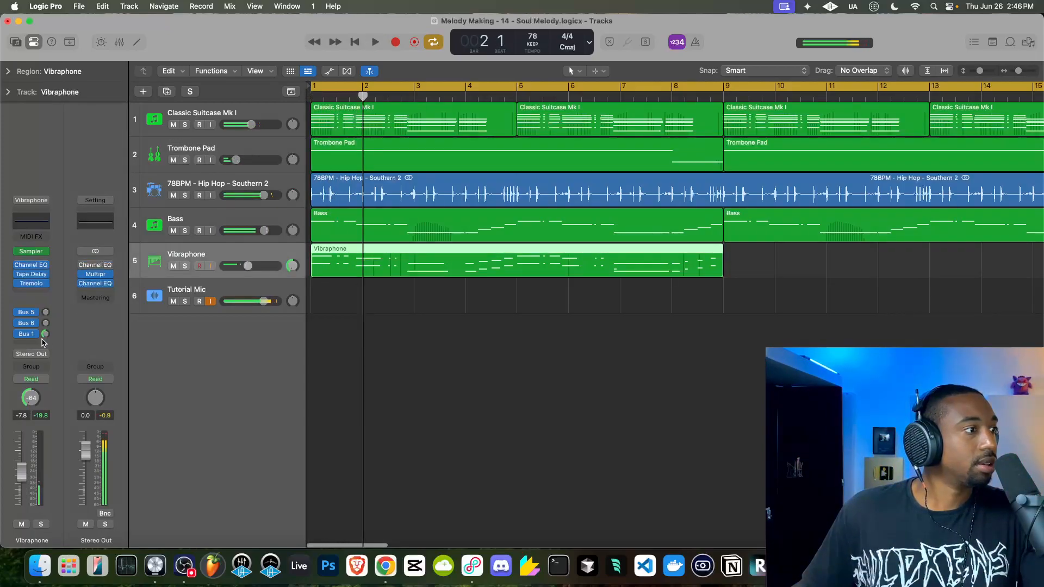
mouse_move(45, 336)
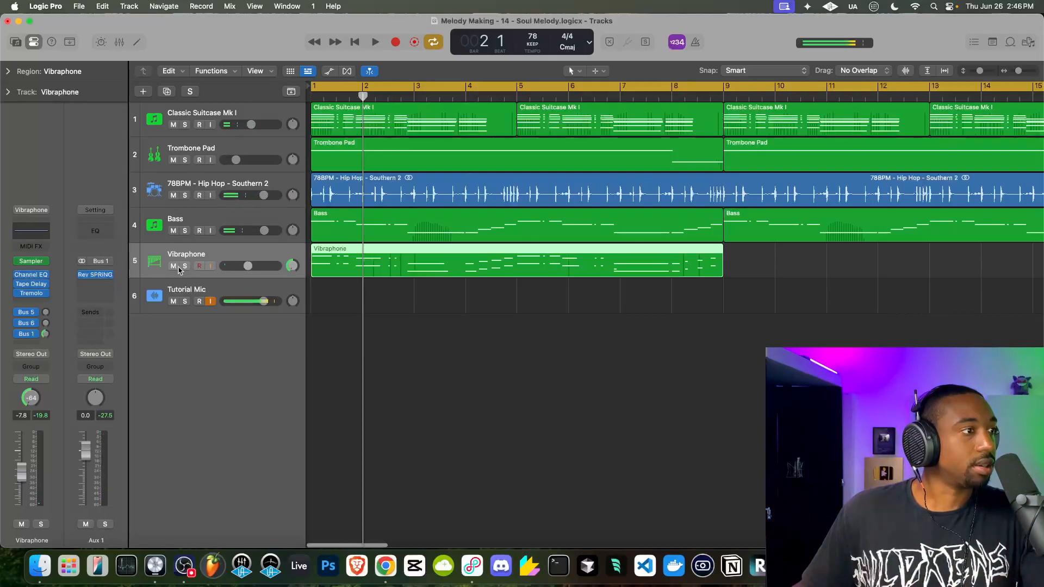
key("space")
left_click_drag(46, 335, 67, 353)
key("space")
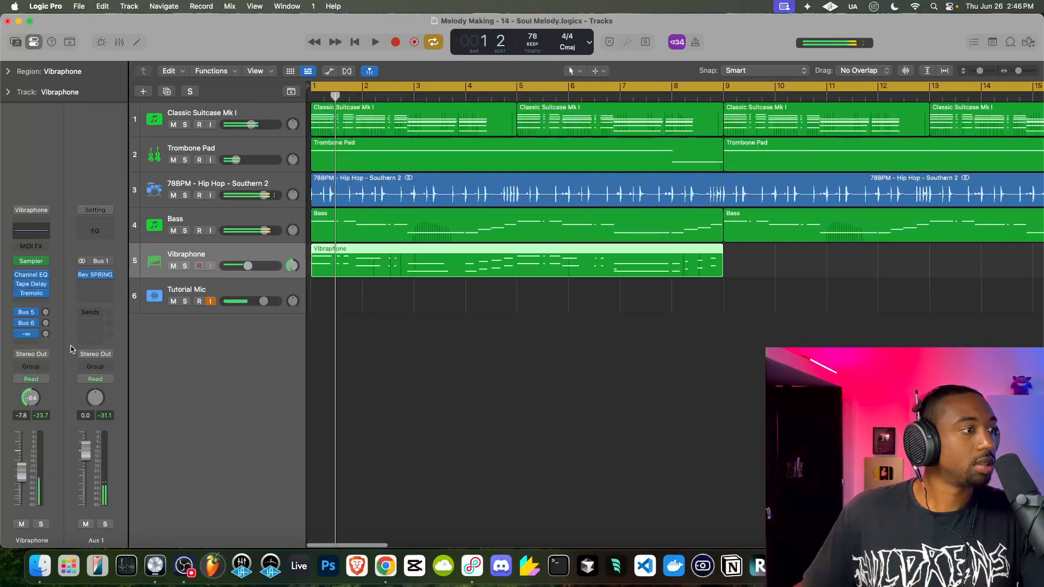
Check the Trombone Pad's Bus 1 send and bypass the Classic Suitcase Mk I's Bus 2 send.
left_click(204, 145)
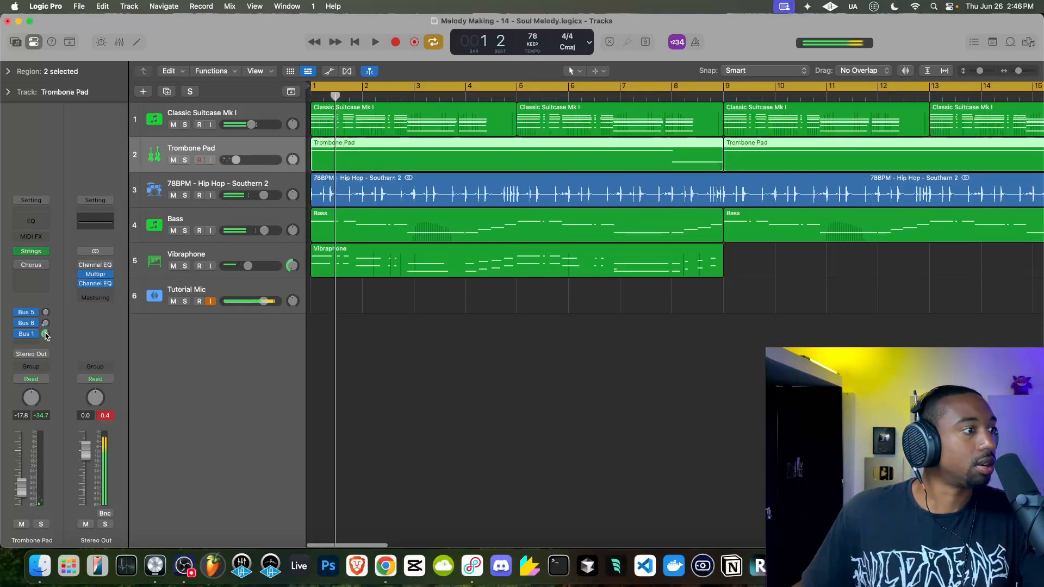
left_click(45, 334)
left_click(180, 115)
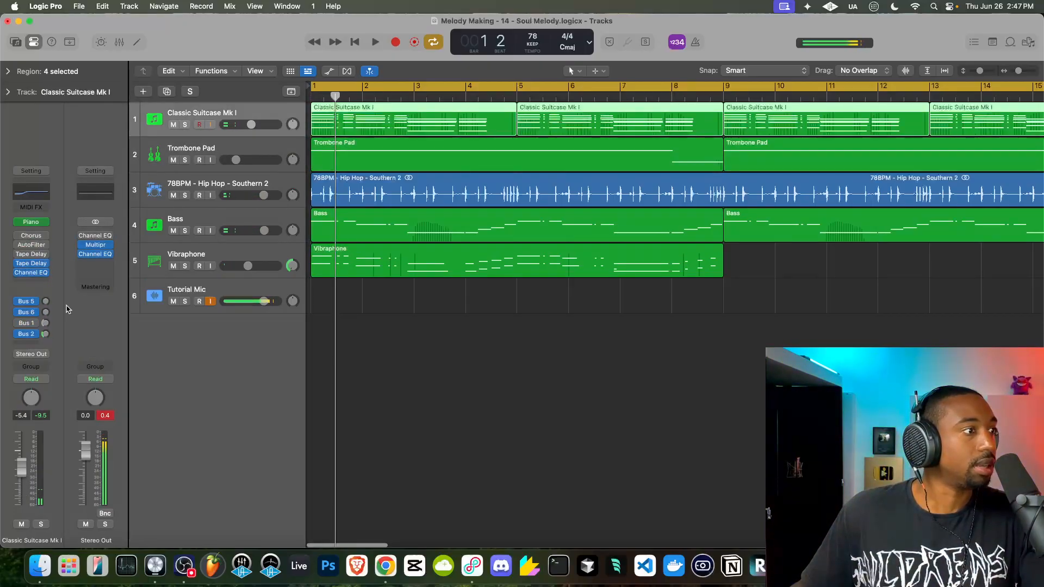
left_click(45, 326)
left_click(26, 325)
left_click(75, 303)
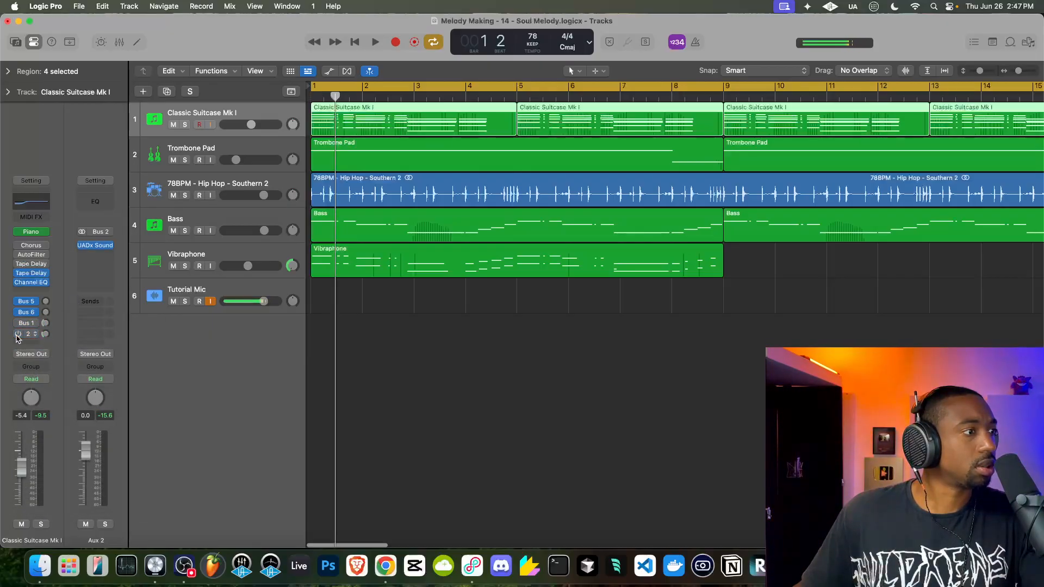
Play the mix and turn the Bass track's Bus 6 send all the way down.
key("space")
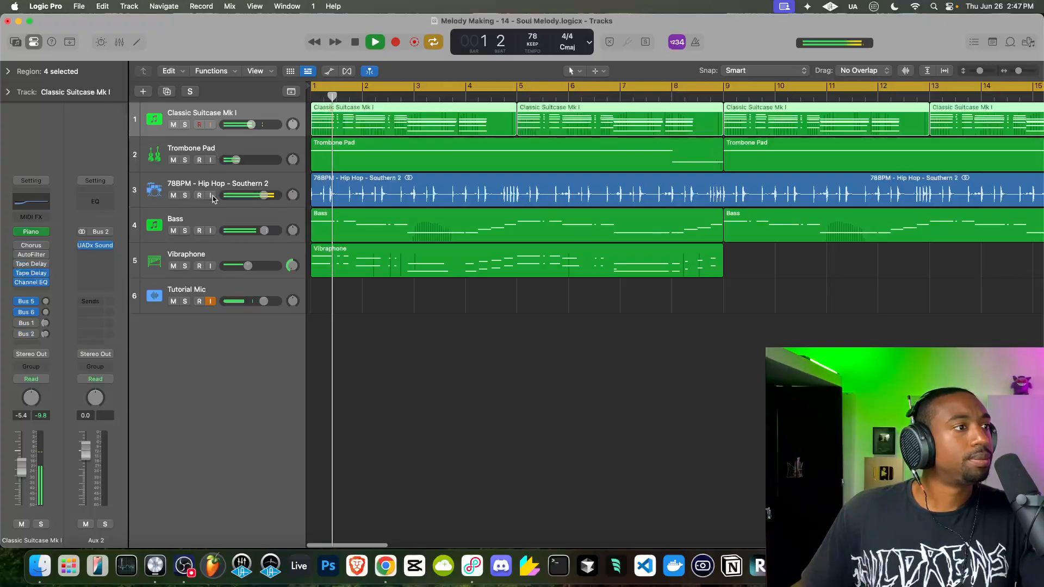
left_click(211, 219)
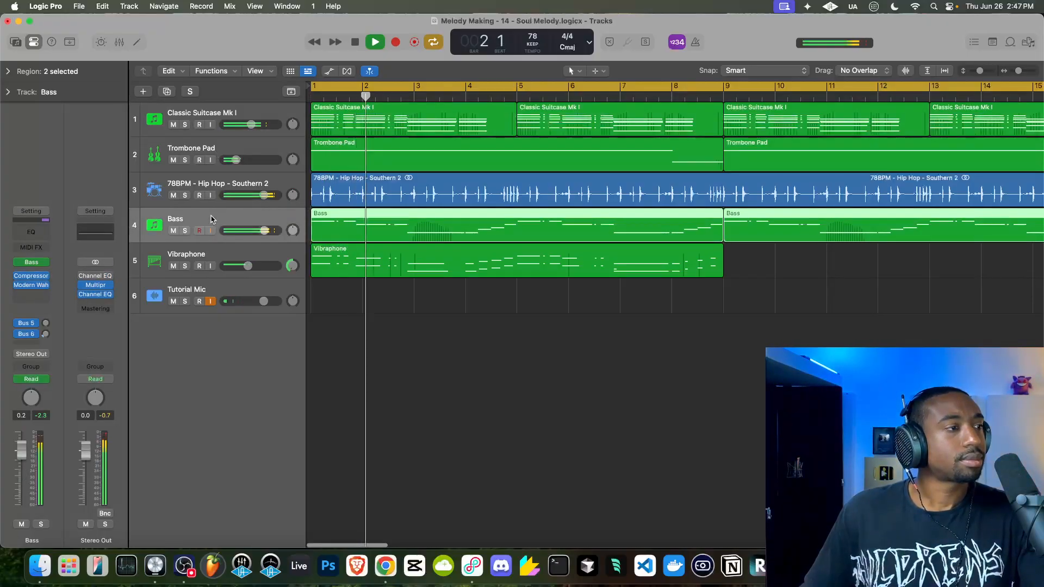
left_click(46, 334)
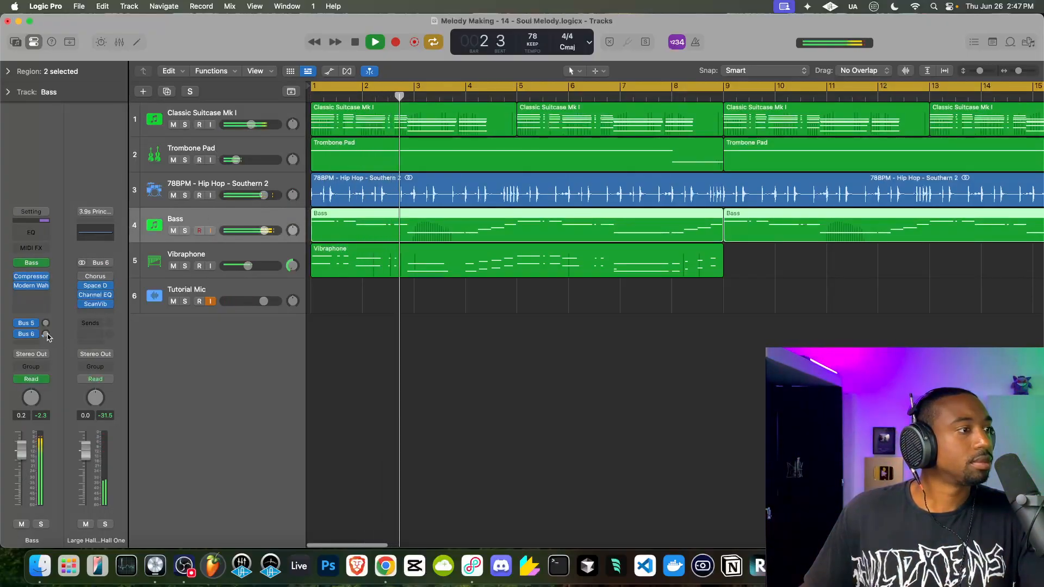
left_click_drag(46, 334, 47, 381)
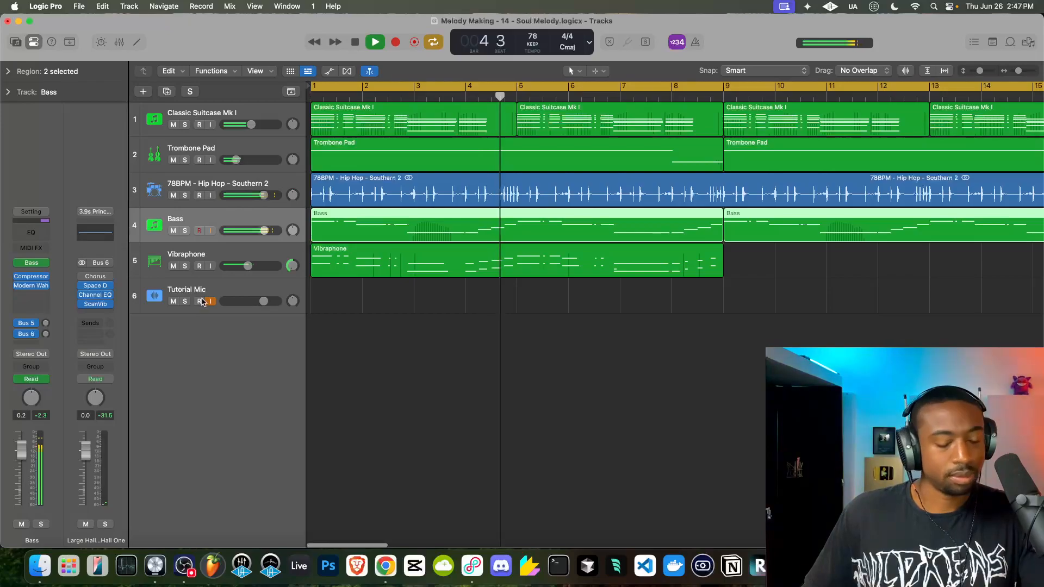
Solo the Vibraphone and Tutorial Mic tracks, and compare the Vibraphone with its Bus 1 reverb send down and raised.
left_click(226, 255)
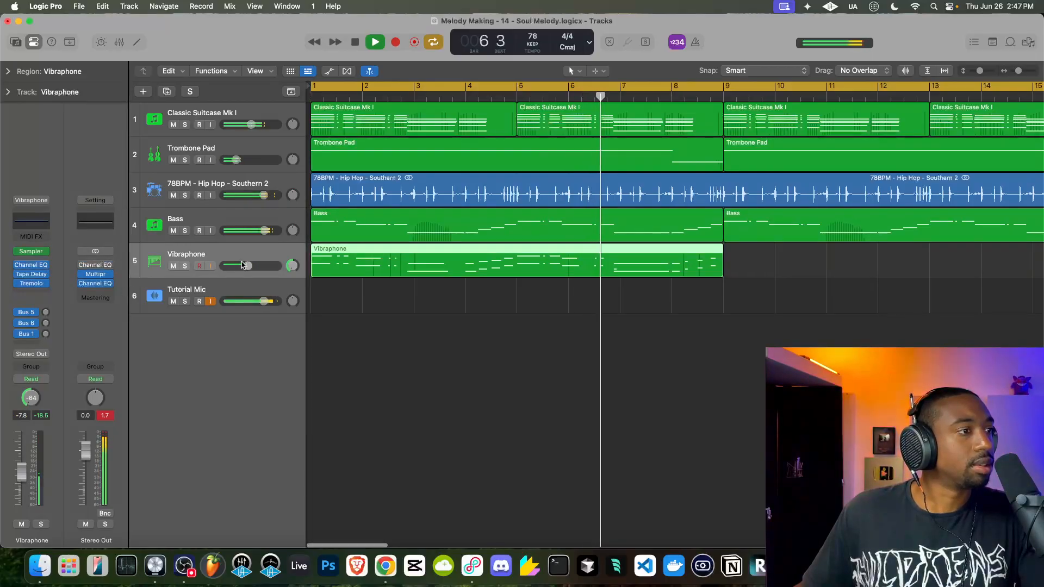
left_click_drag(46, 333, 48, 295)
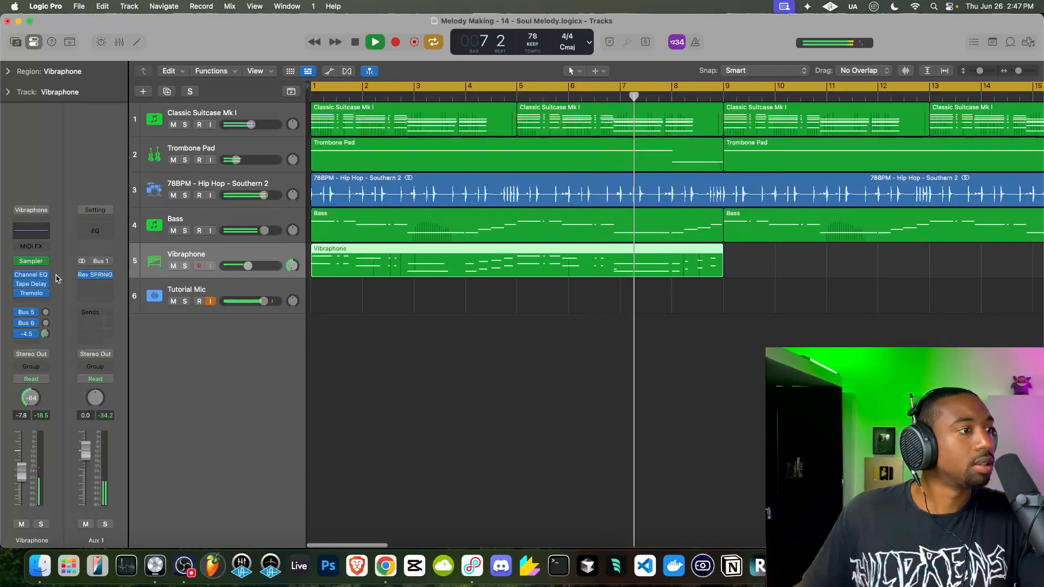
left_click(186, 265)
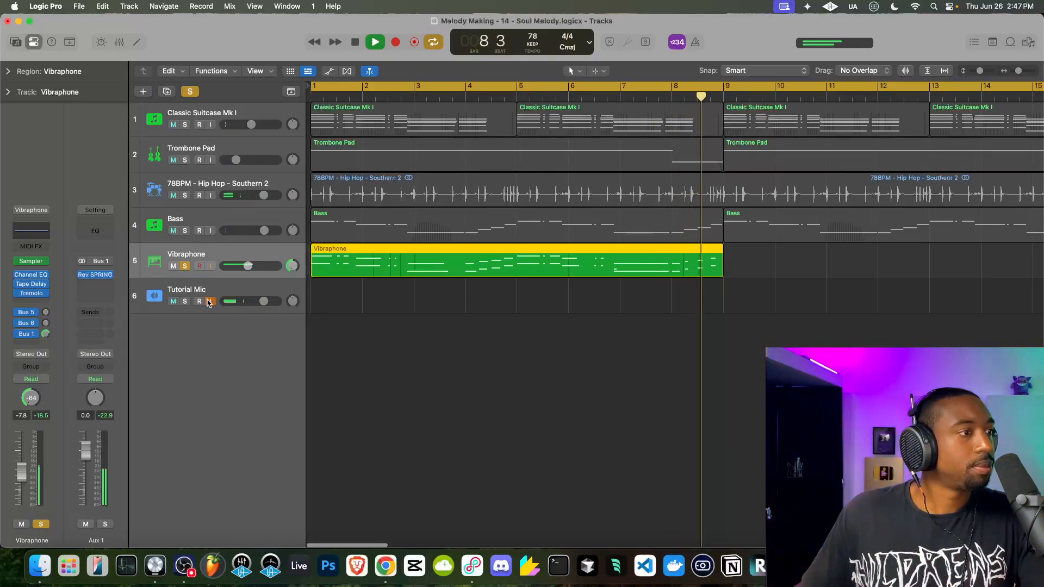
left_click(185, 301)
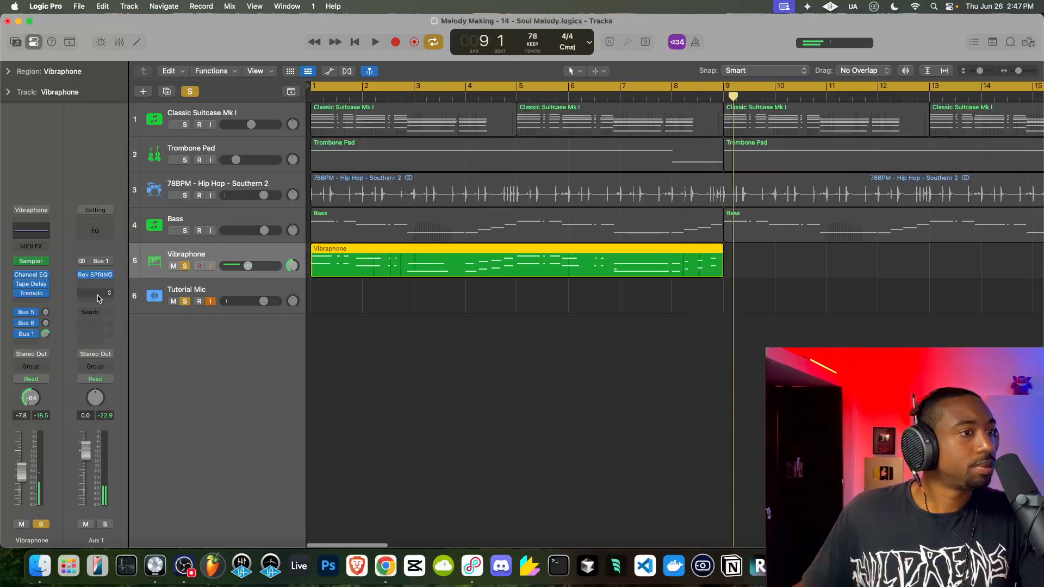
left_click_drag(45, 333, 48, 347)
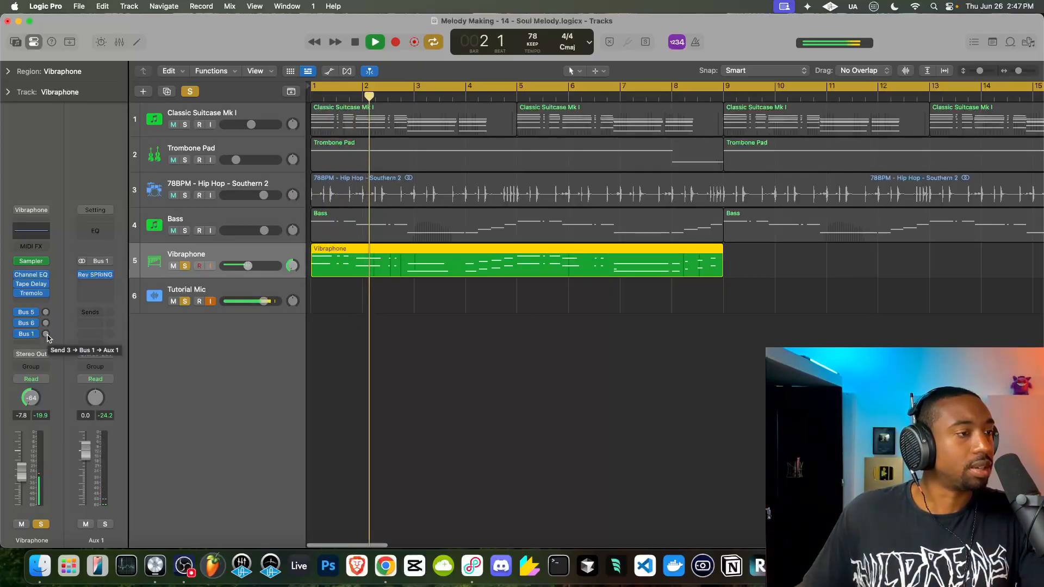
left_click_drag(48, 337, 64, 269)
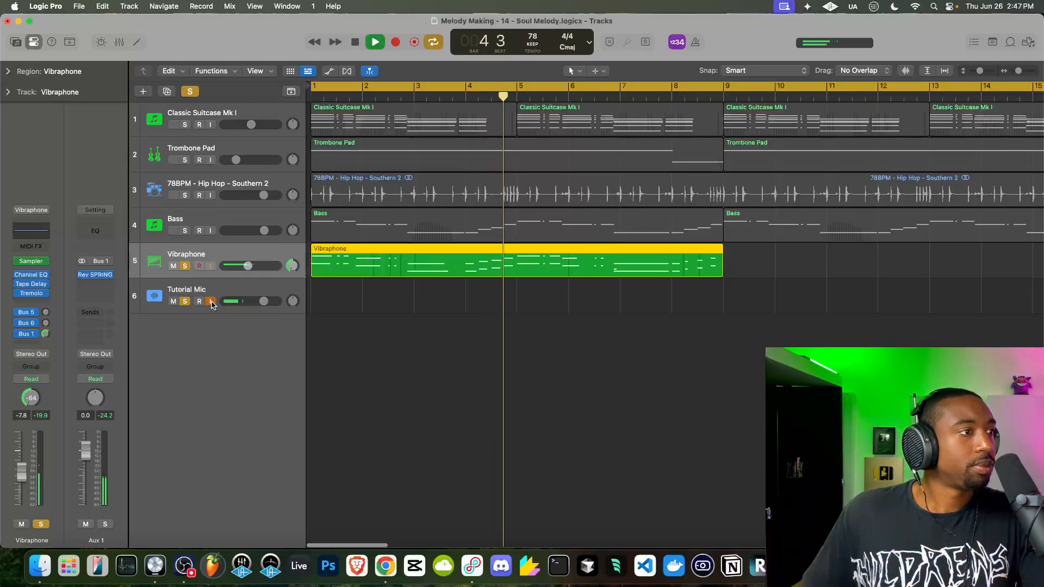
Solo the Classic Suitcase Mk I as well, replay from the start, and re-enable and adjust its Bus 1 reverb send.
left_click(185, 125)
key("space")
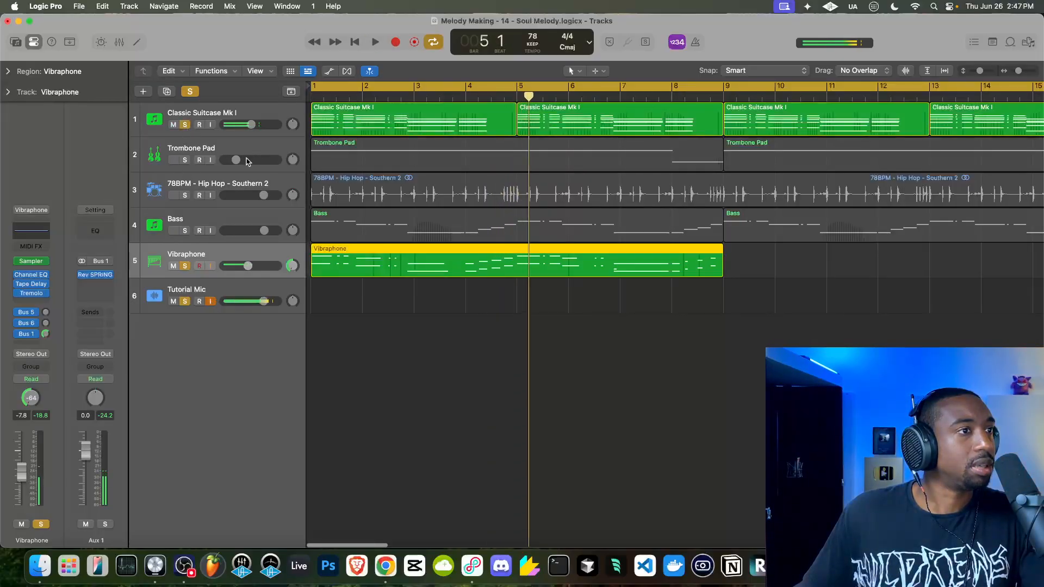
key("Return")
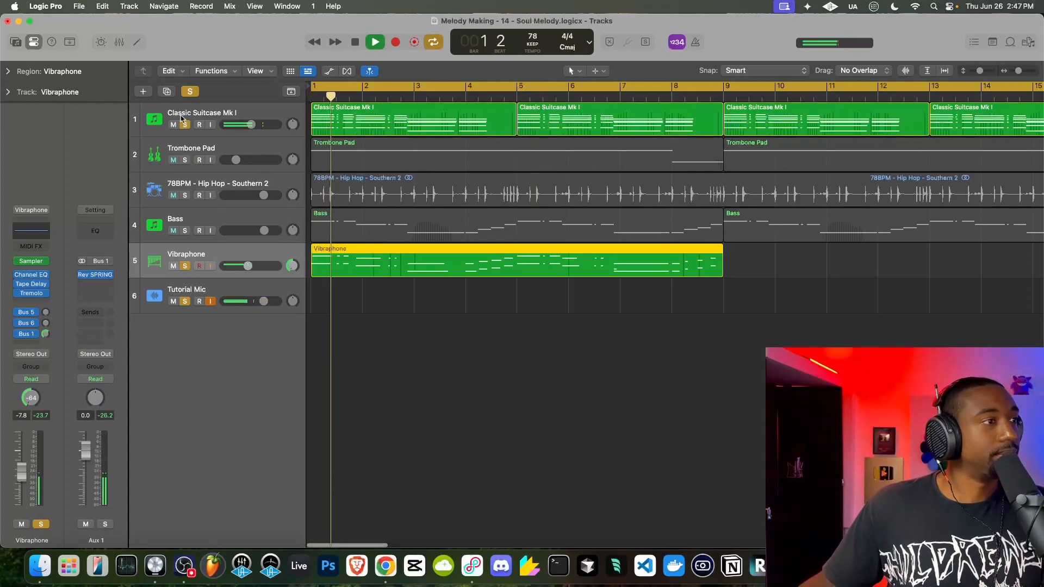
left_click(201, 117)
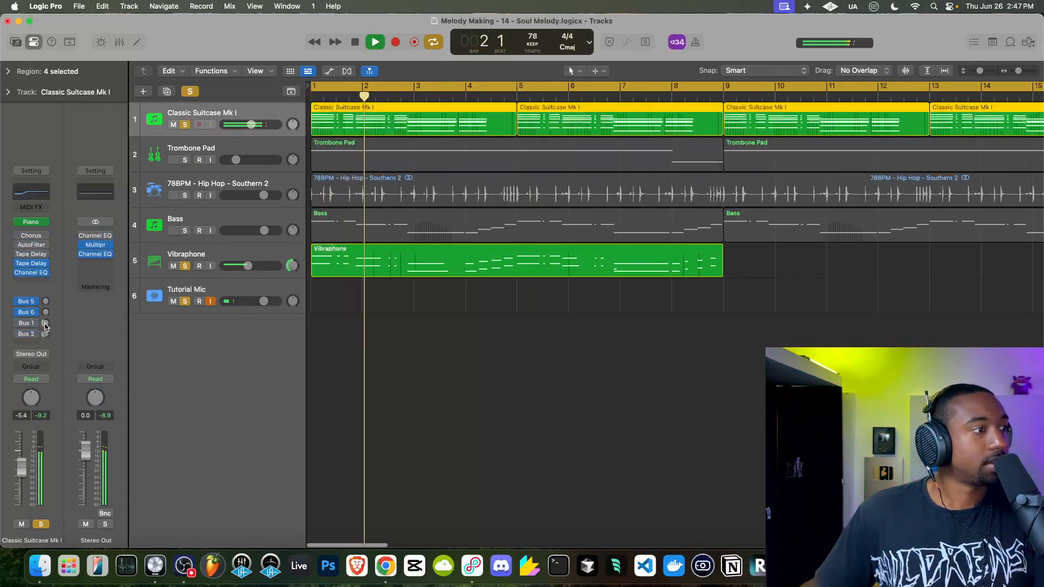
left_click(24, 324)
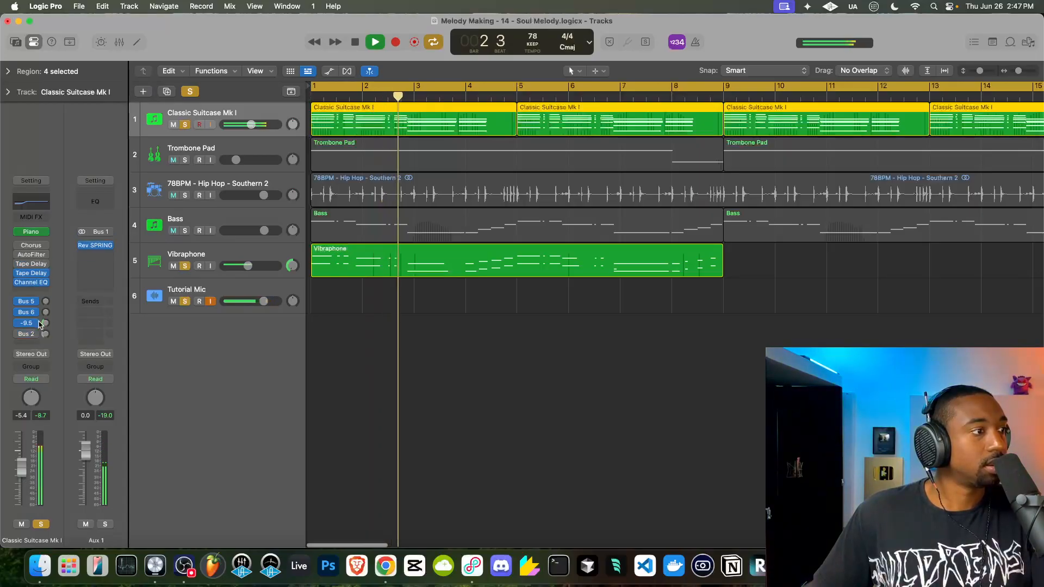
mouse_move(46, 323)
left_mouse_down()
mouse_move(39, 336)
mouse_move(44, 325)
left_mouse_up()
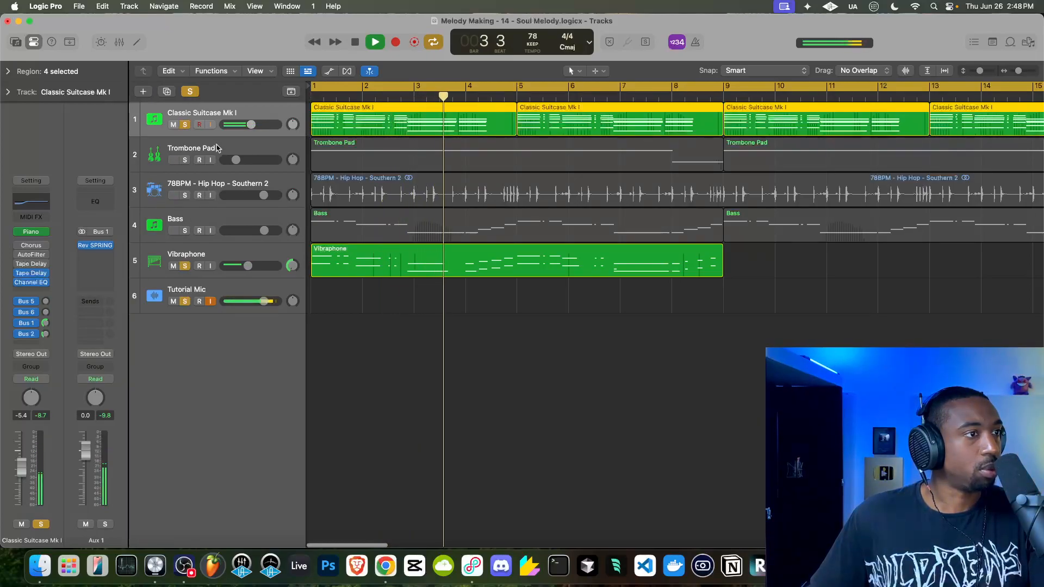
Solo the Trombone Pad too, raise its Bus 1 reverb send to about -4.3 dB and fine-tune it.
left_click(249, 146)
key("s")
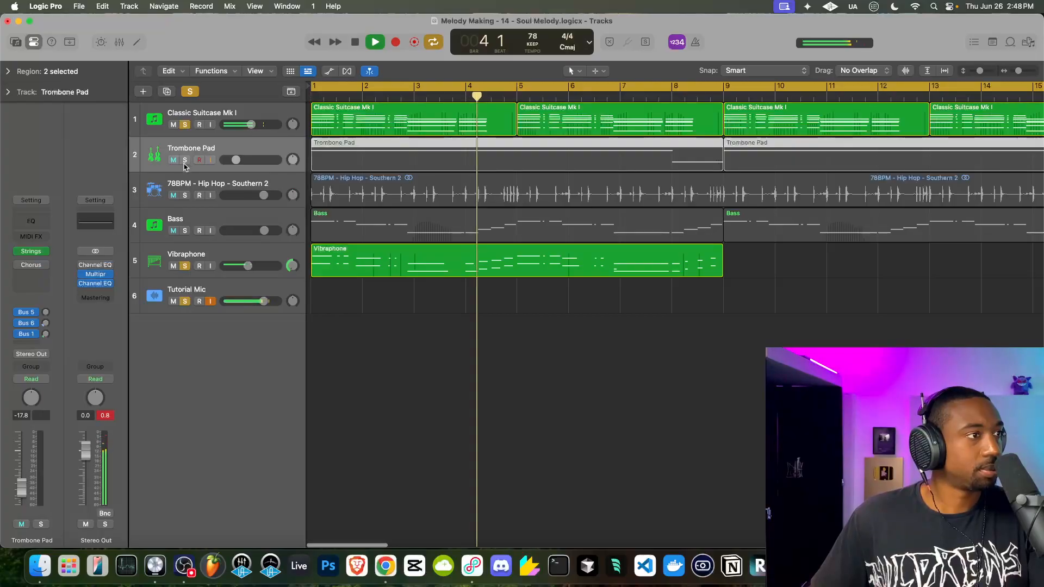
left_click_drag(45, 333, 65, 285)
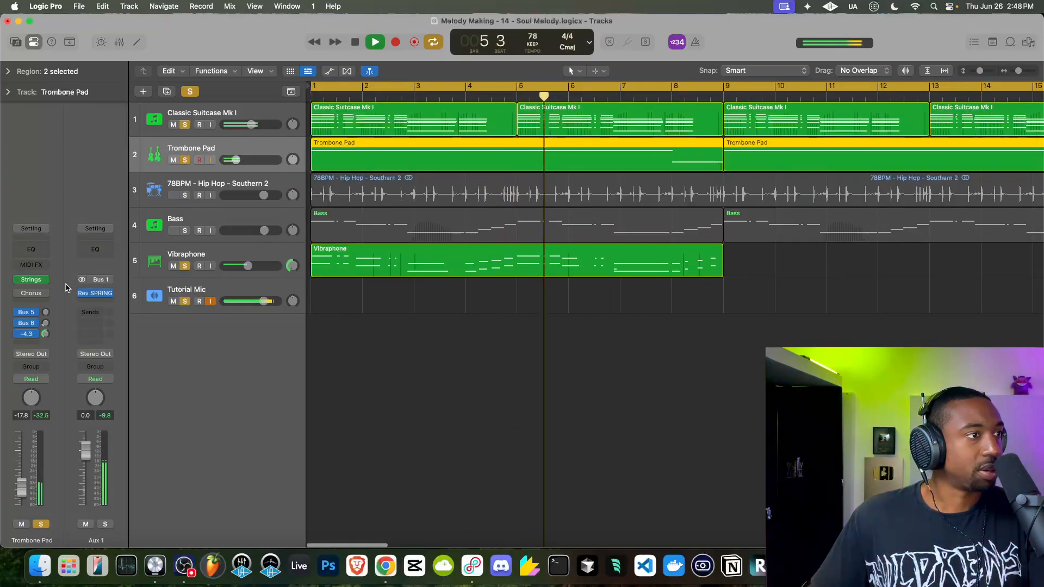
mouse_move(46, 334)
left_mouse_down()
mouse_move(46, 292)
mouse_move(47, 343)
left_mouse_up()
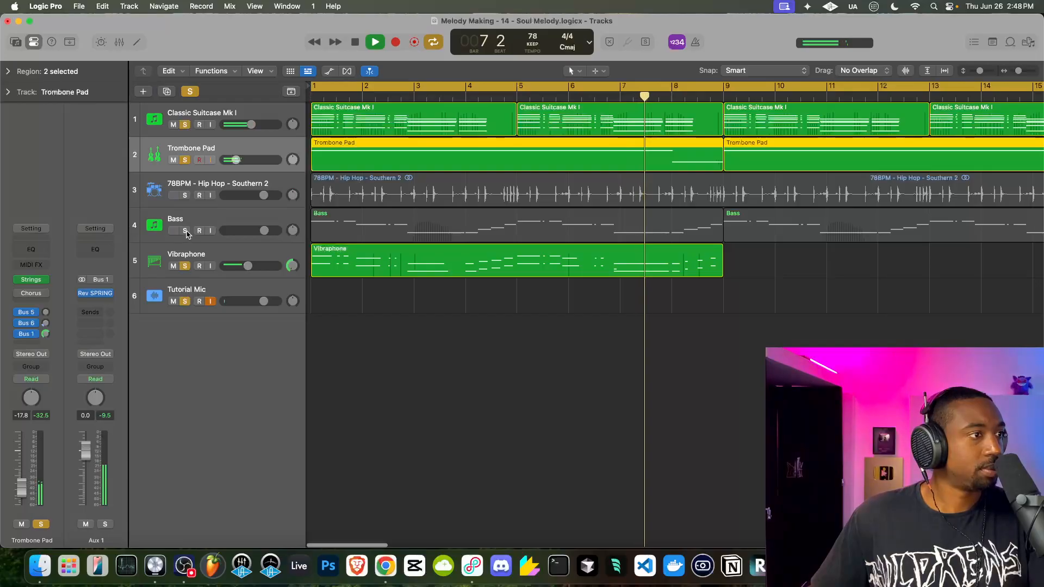
Bring the Bass into the soloed playback, and clear the solo on all tracks.
left_click(203, 221)
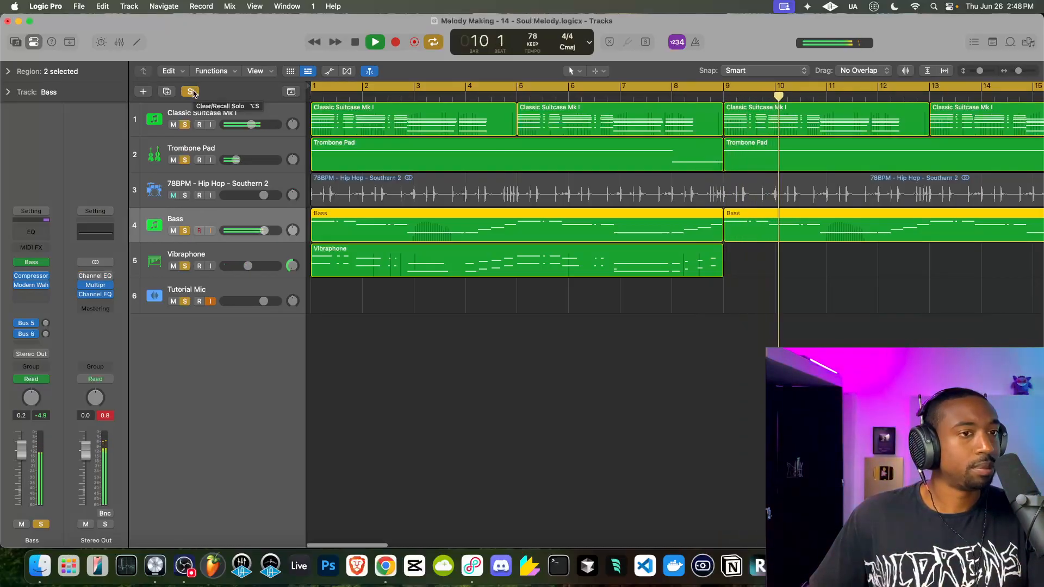
left_click(191, 91)
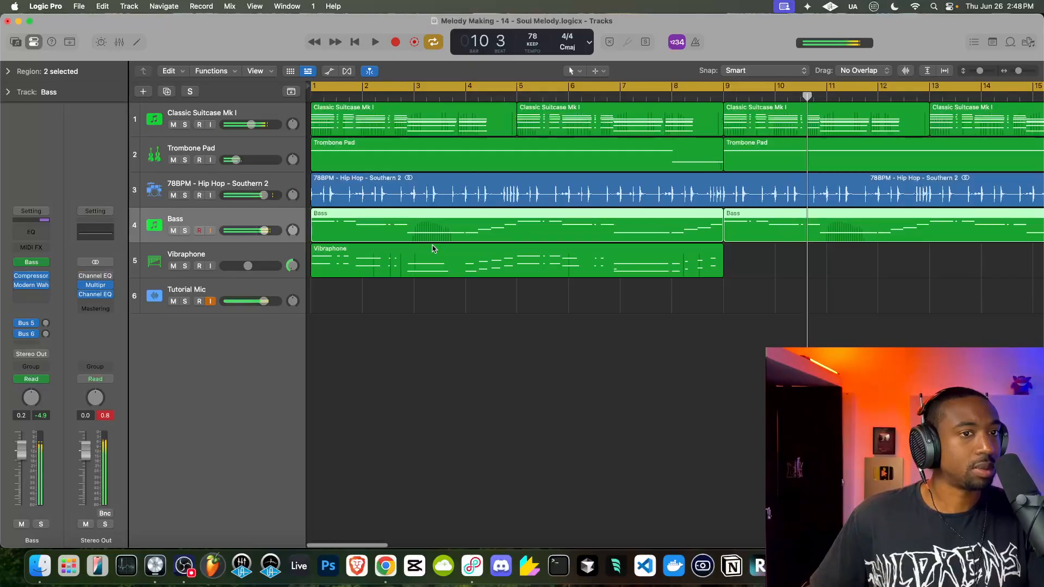
Delete the second Bass region and repeat the first one to fill bars 9 to 16.
scroll(433, 249, "down", 10)
scroll(388, 227, "up", 6)
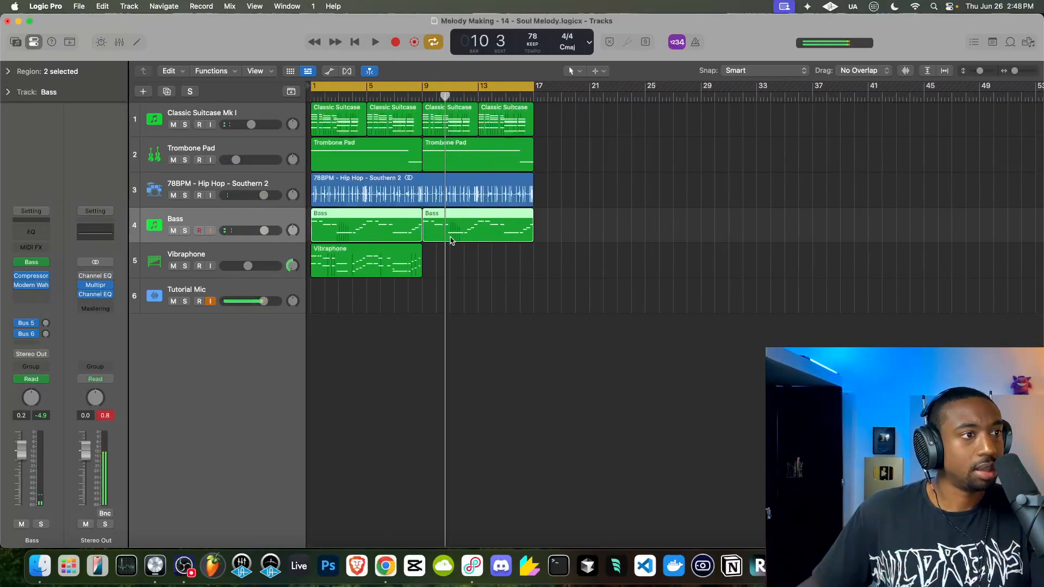
left_click(457, 259)
left_click(458, 240)
key("Delete")
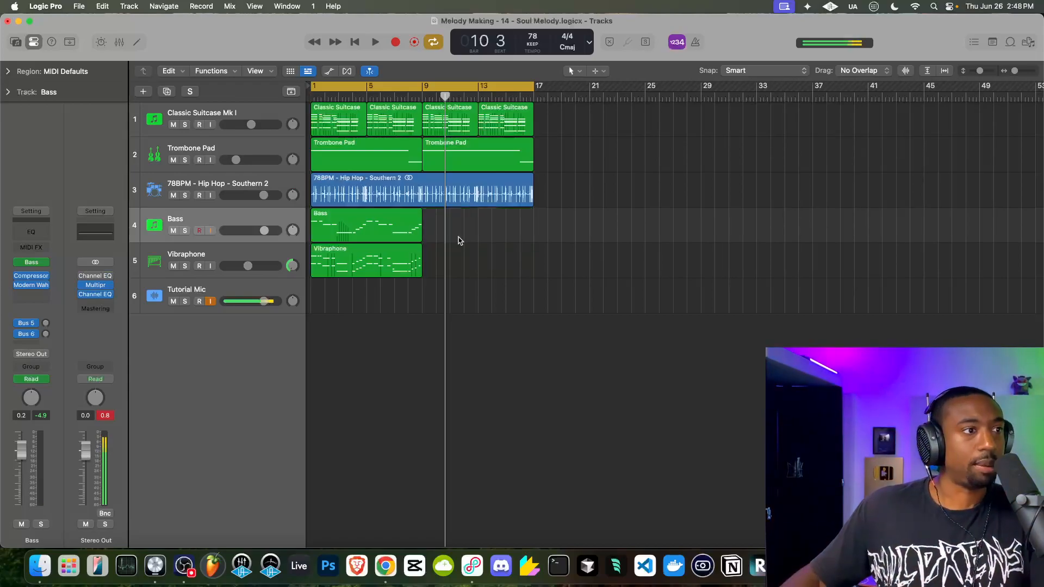
left_click(408, 235)
key("super+r")
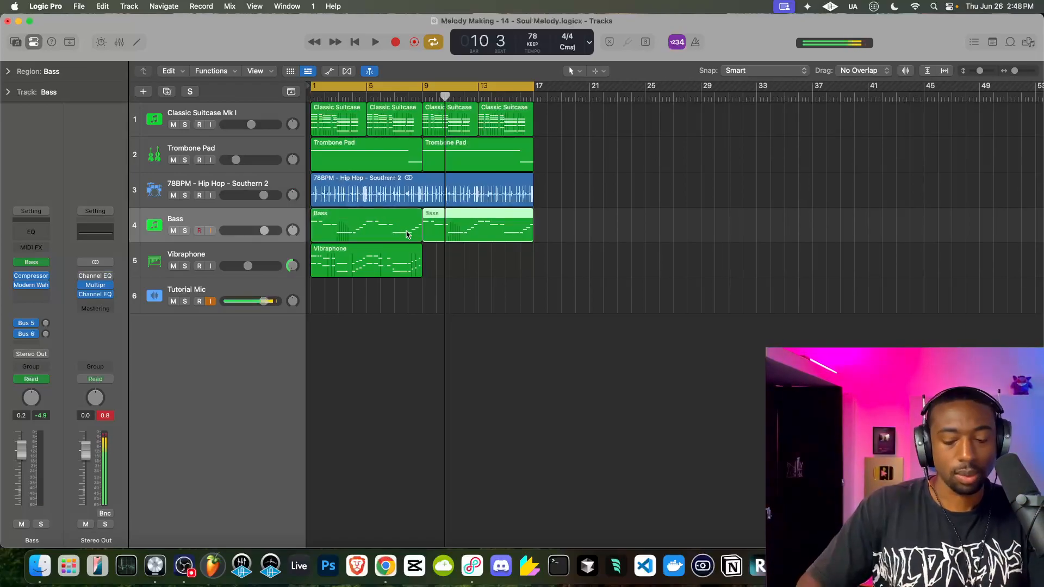
Play the mix from the start, lower the Classic Suitcase Mk I's Bus 1 send to -27.0 dB and adjust its Bus 2 send.
key("Return")
key("space")
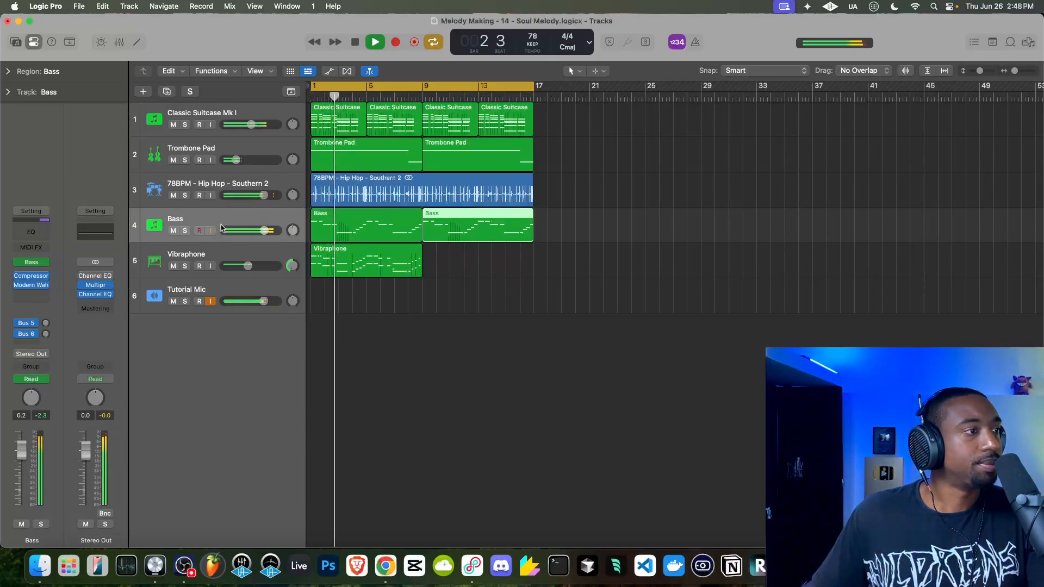
left_click(201, 115)
mouse_move(46, 323)
left_mouse_down()
mouse_move(46, 350)
mouse_move(47, 330)
left_mouse_up()
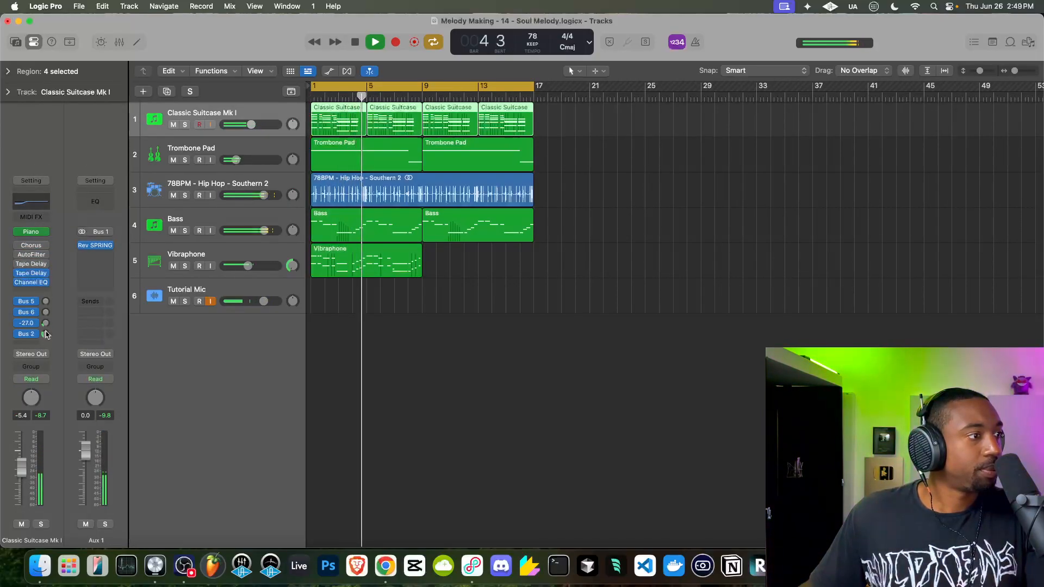
mouse_move(45, 333)
left_mouse_down()
mouse_move(43, 346)
mouse_move(47, 325)
left_mouse_up()
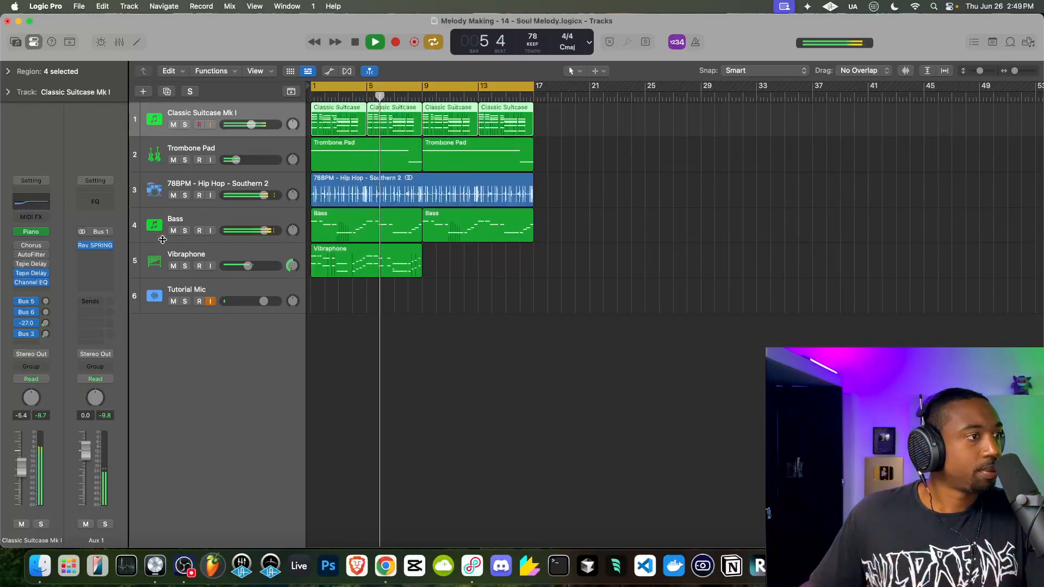
Check the Stereo Out peak level with the Tutorial Mic's input monitoring off, and restore the monitoring.
left_click(196, 222)
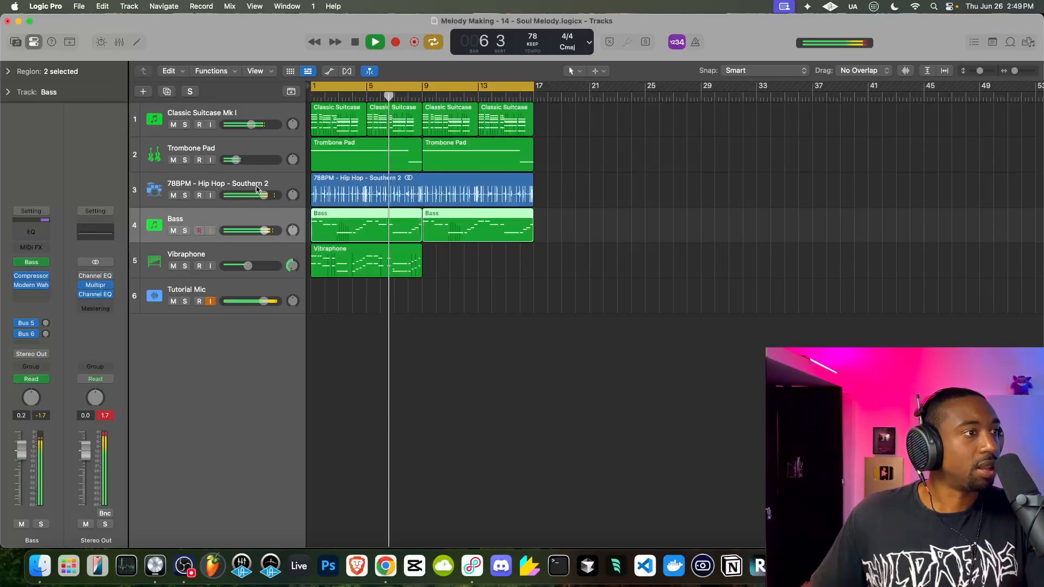
left_click(210, 301)
left_click(105, 416)
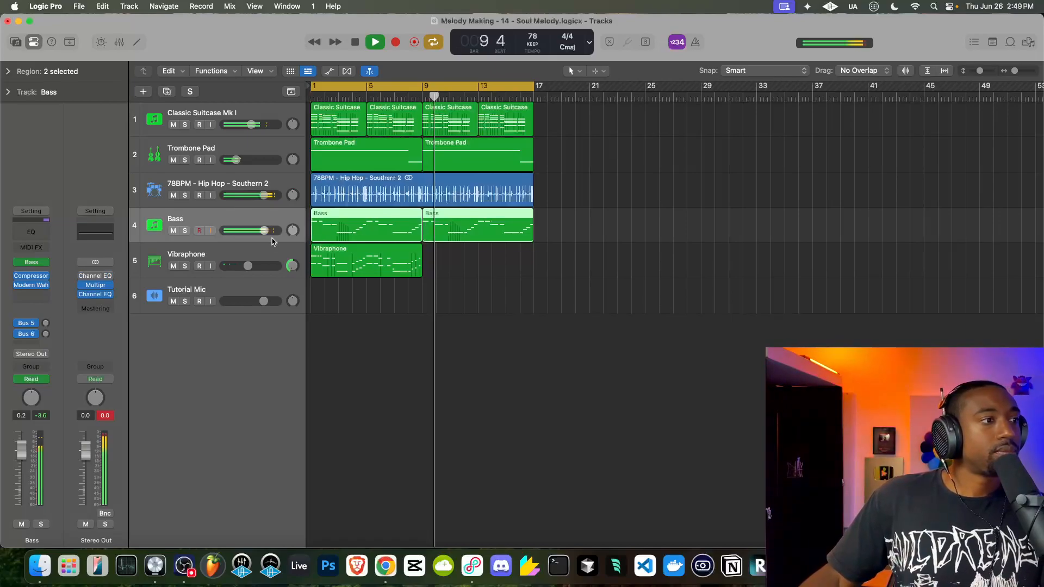
left_click(210, 301)
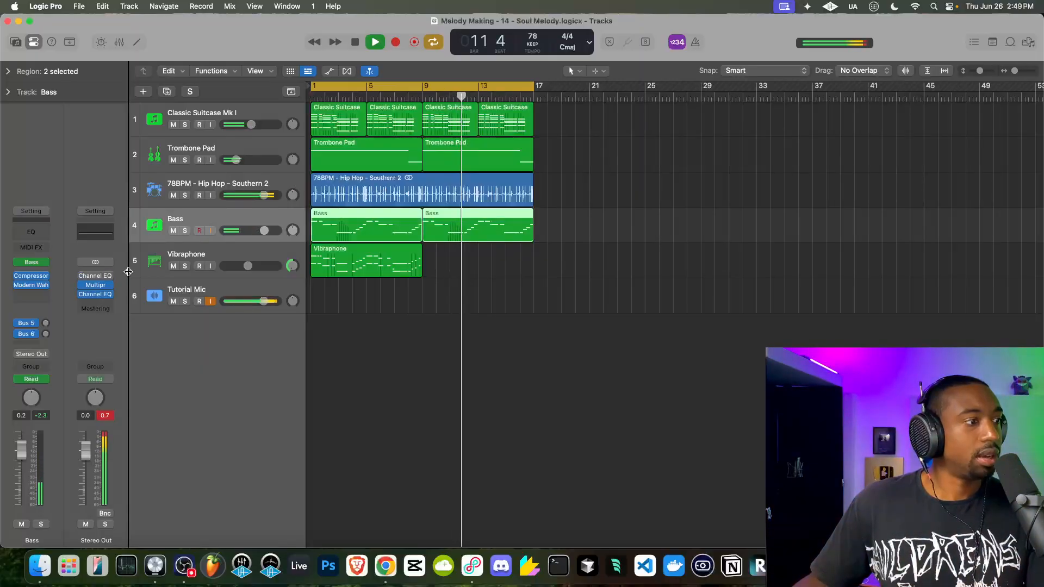
key("space")
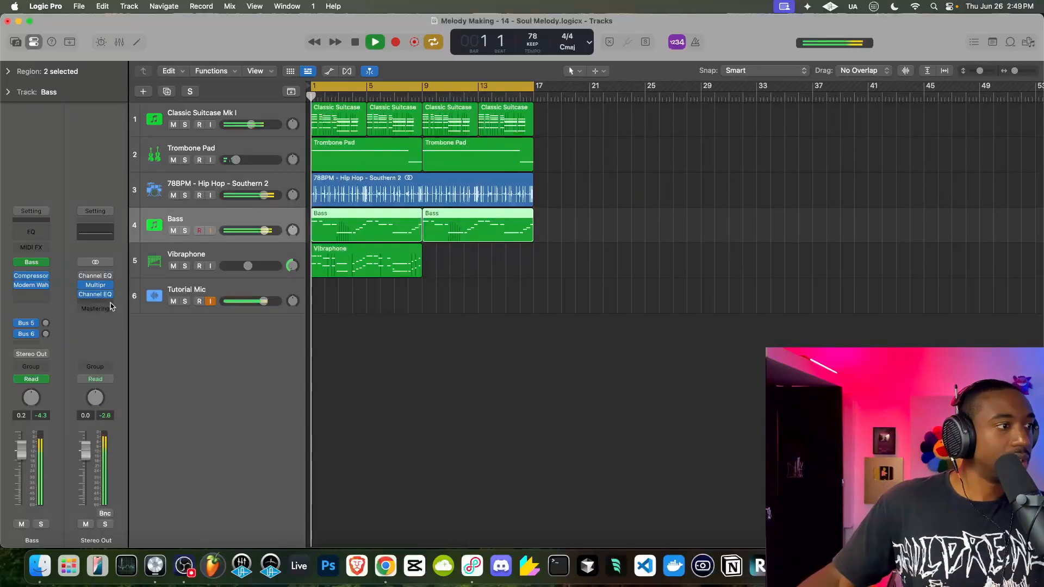
In the Stereo Out's Multipressor, try a band 1 compression threshold of -28.0 dB and settle on -17.5 dB.
left_click(95, 285)
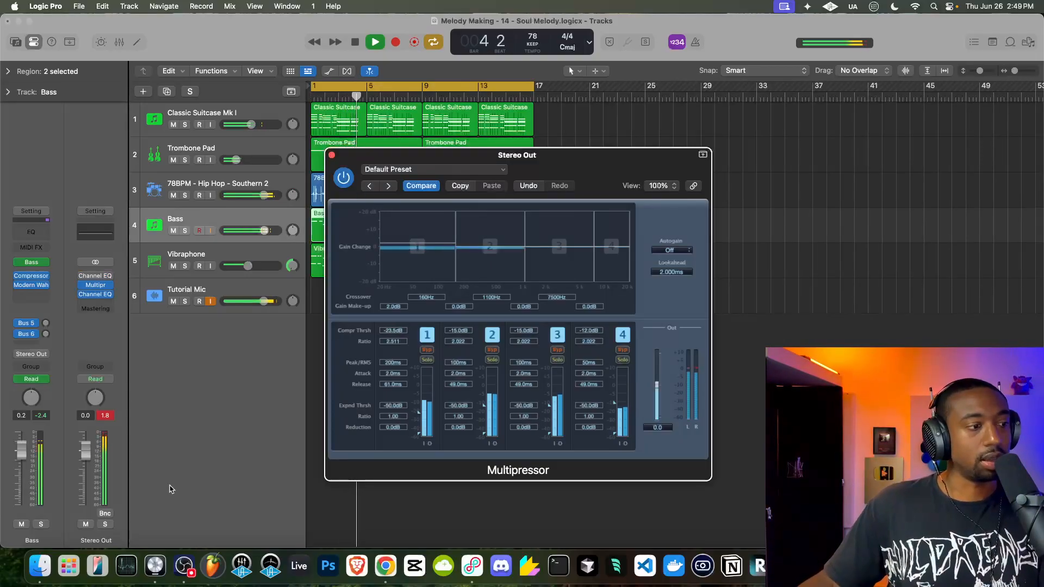
left_click(184, 566)
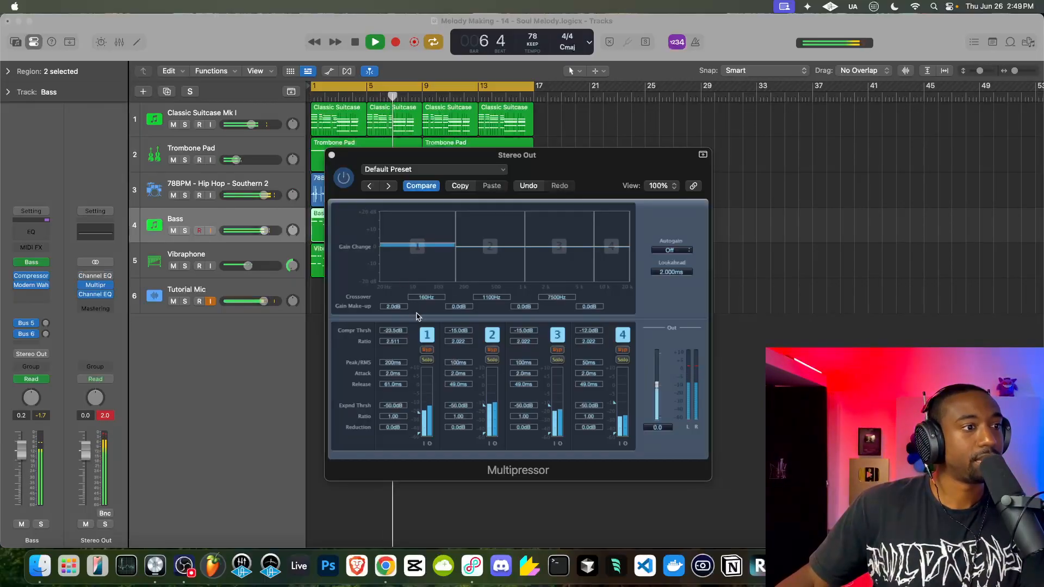
left_click_drag(393, 330, 395, 343)
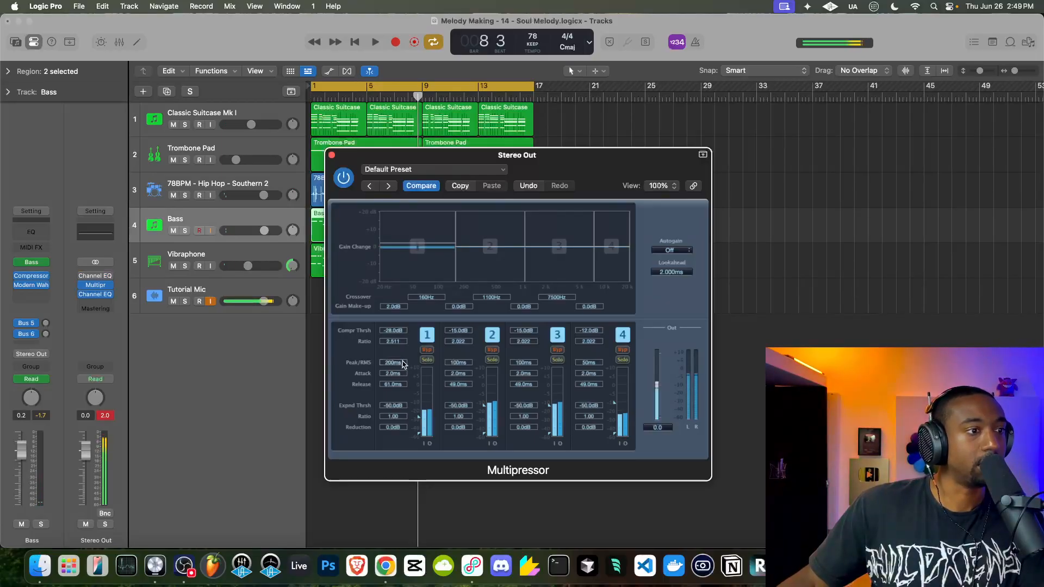
key("space")
left_click_drag(395, 329, 398, 318)
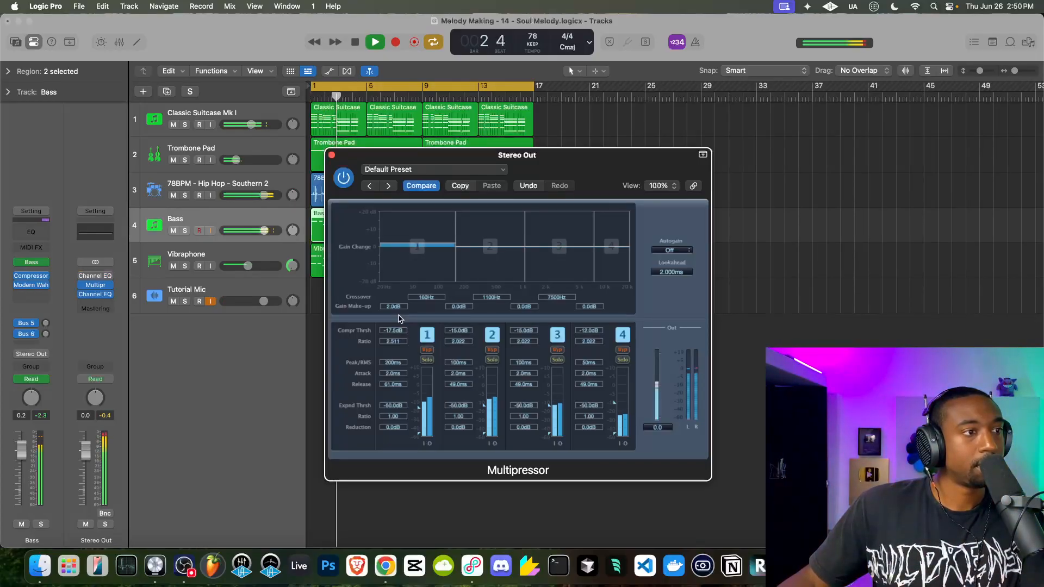
left_click(331, 156)
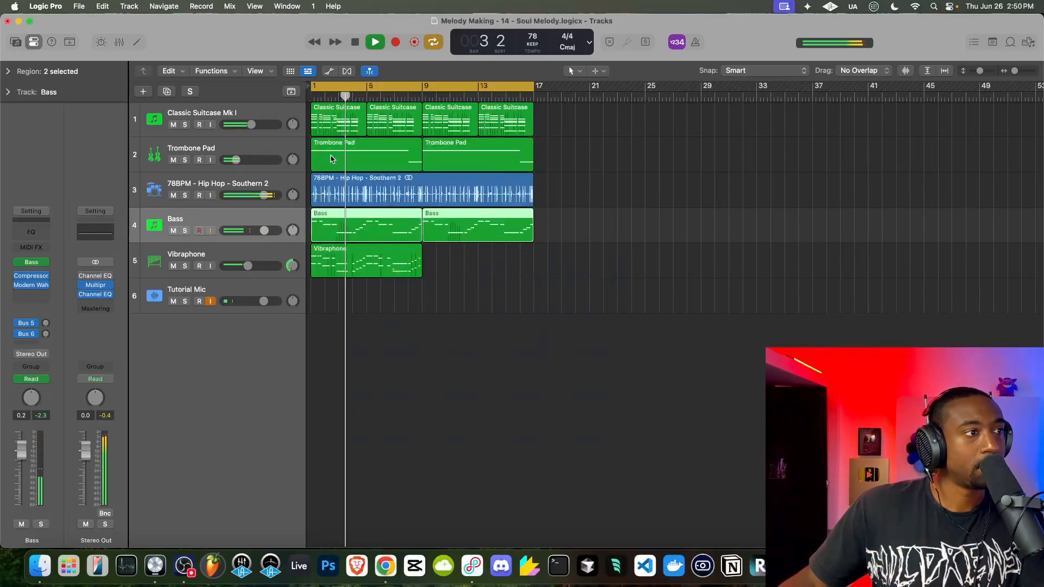
Compare the 78BPM - Hip Hop - Southern 2 track with its StandardCL plug-in switched on and bypassed.
left_click(228, 187)
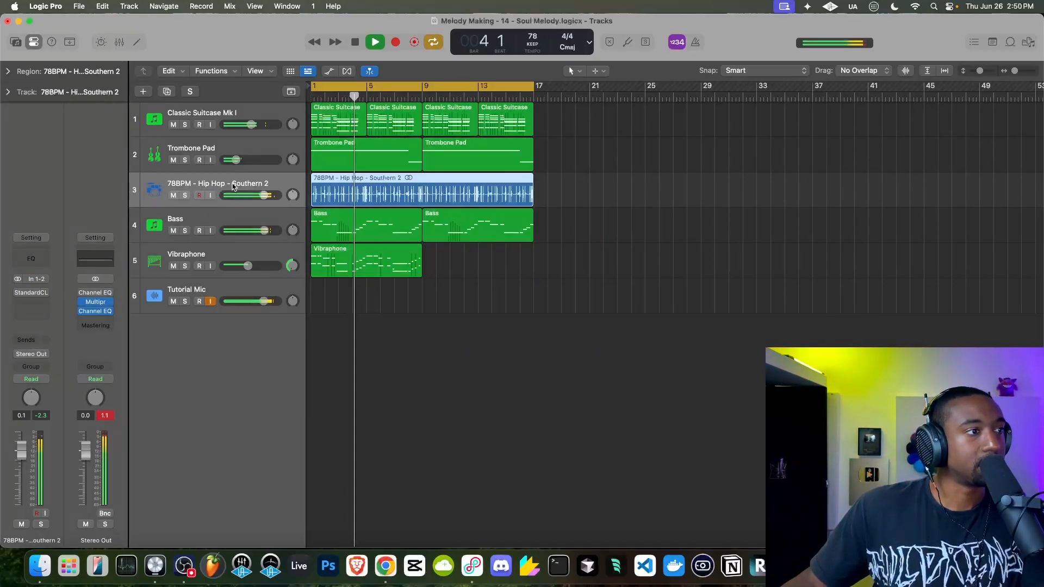
left_click(19, 294)
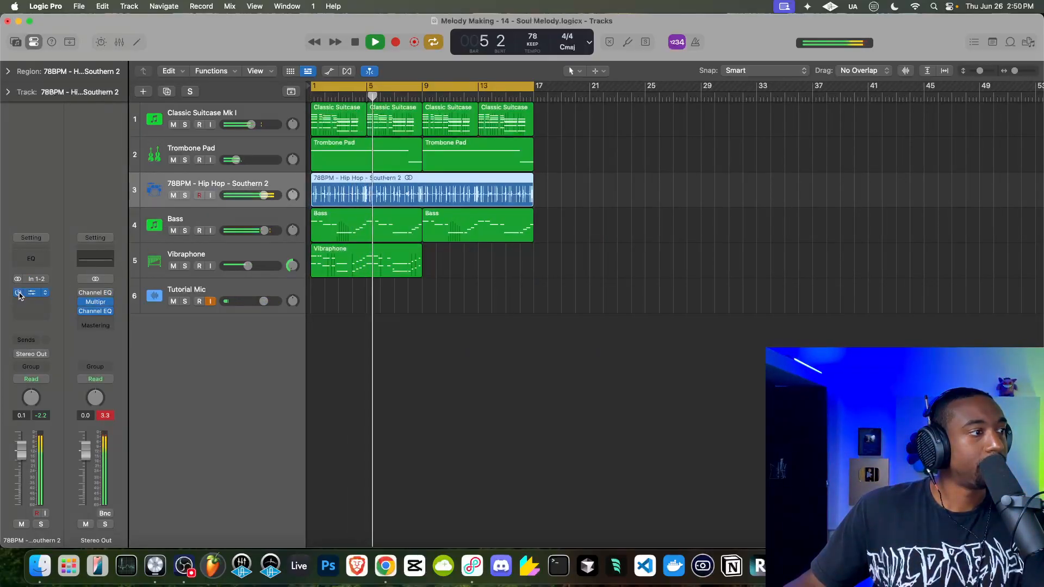
left_click(19, 294)
Add a Channel EQ to the drum track with a +2.7 dB low shelf at 74.5 Hz and +3.0 dB overall gain.
left_click(26, 302)
left_click(325, 252)
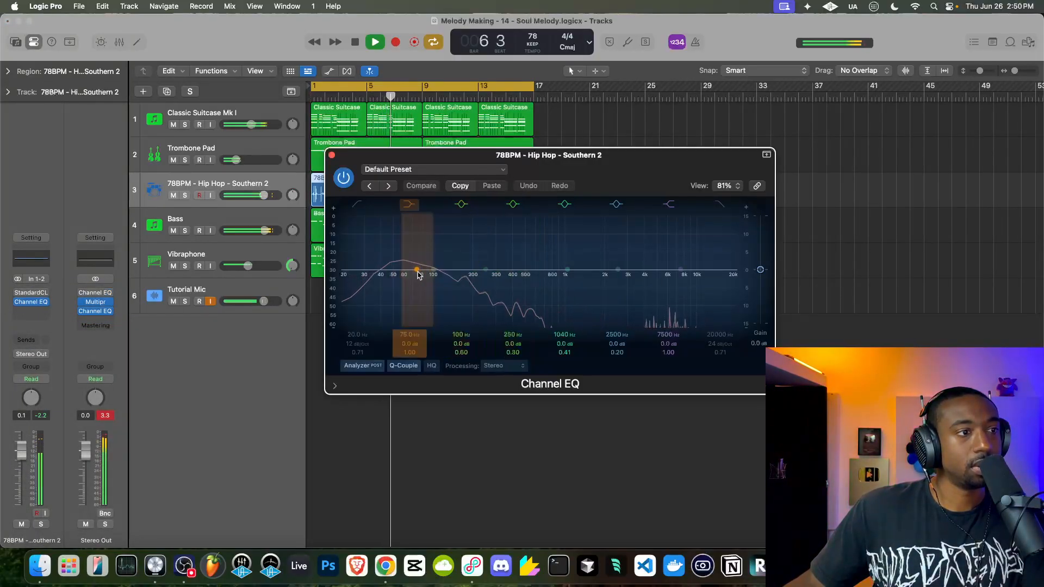
left_click_drag(419, 275, 417, 275)
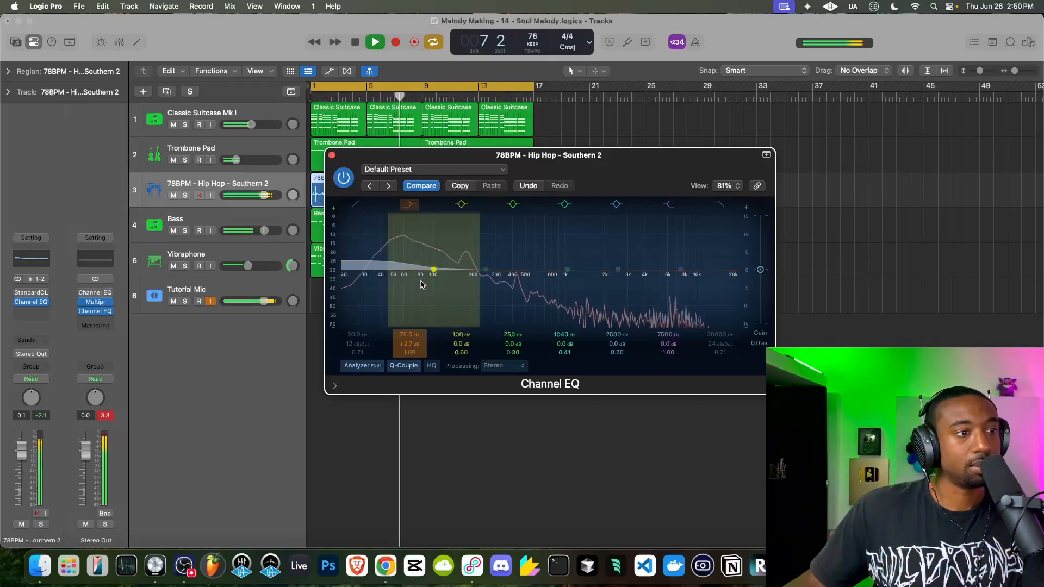
left_click_drag(760, 270, 760, 266)
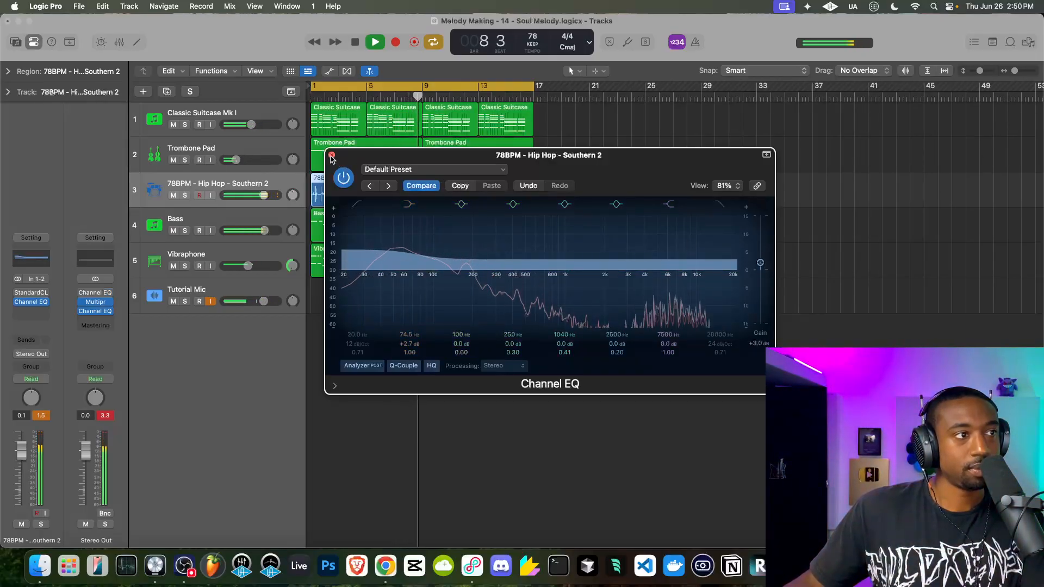
left_click(332, 156)
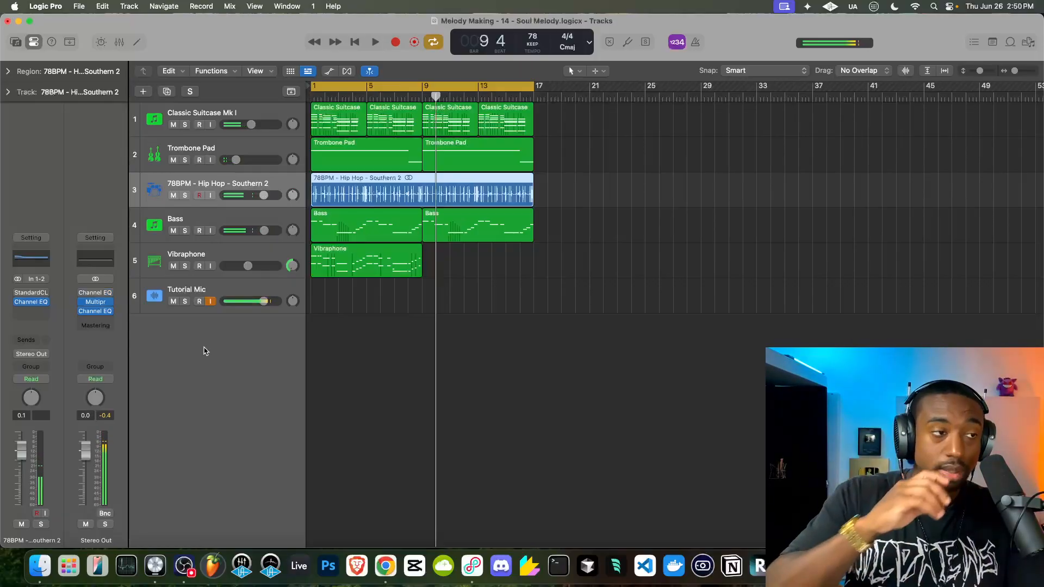
Play from bar 1 and load the stereo Tape J-37 in place of the Stereo Out's first Channel EQ.
left_click(355, 42)
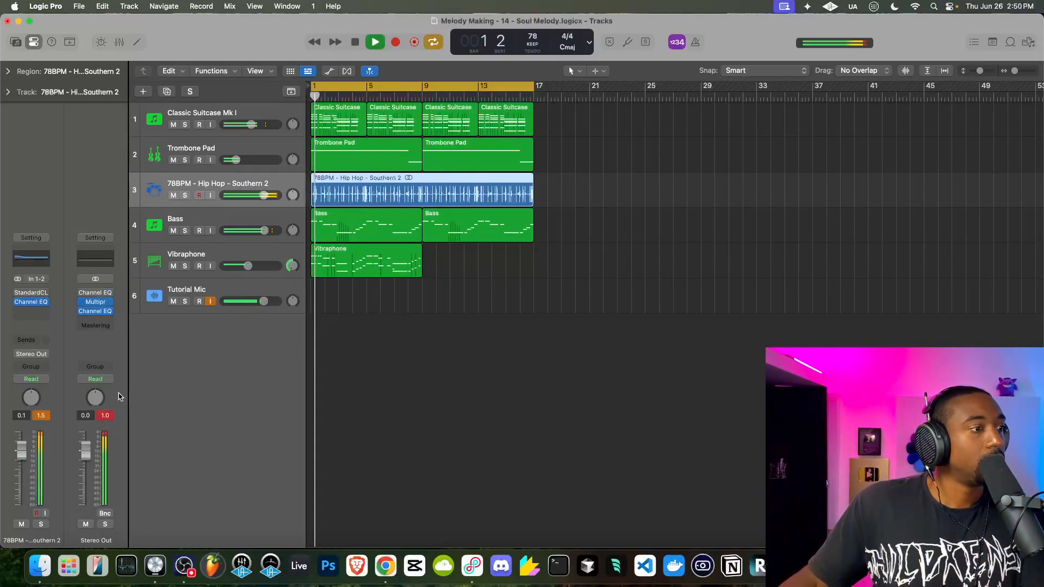
left_click(107, 301)
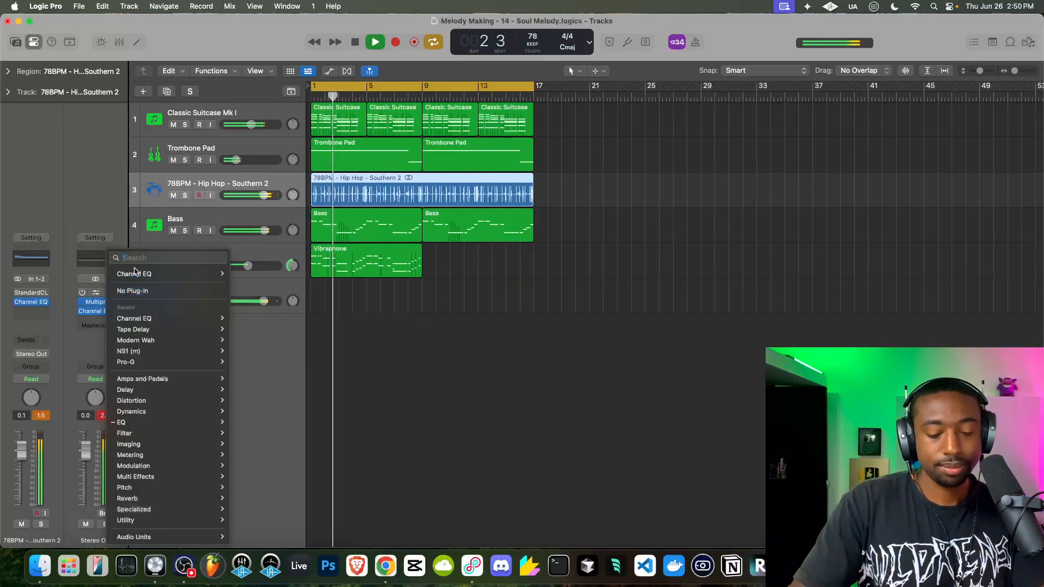
type("tape")
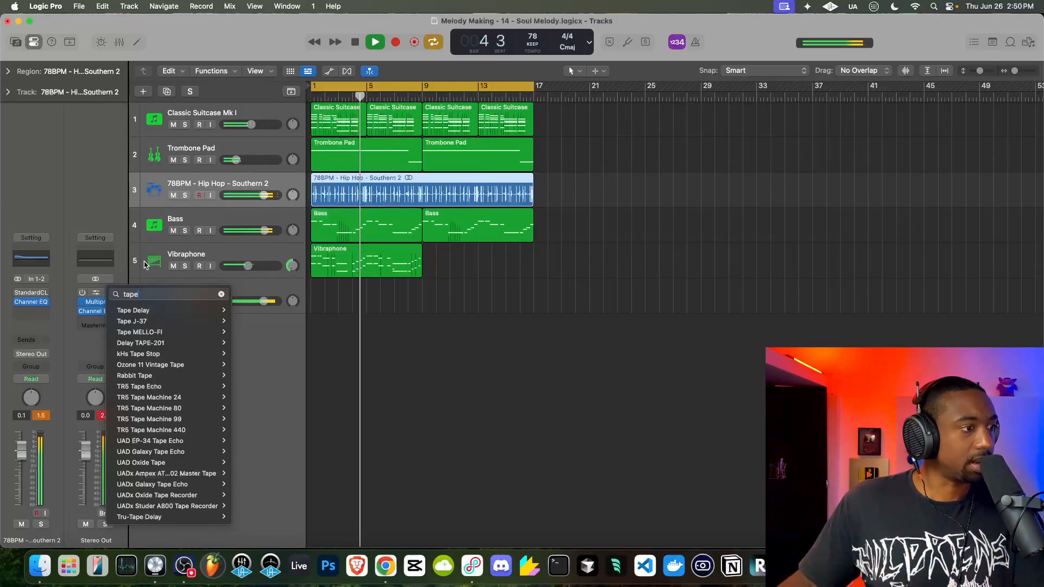
mouse_move(153, 380)
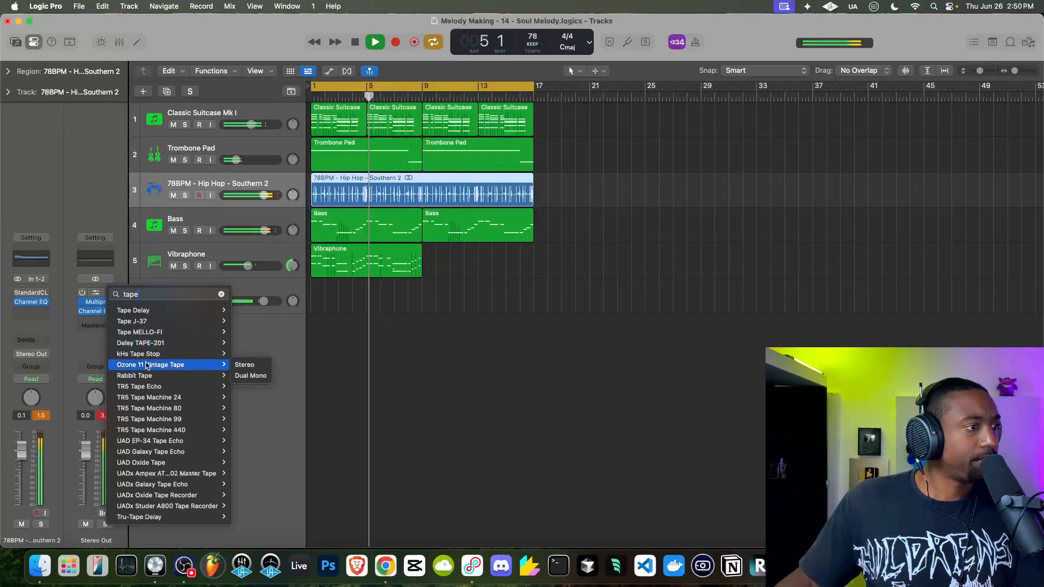
mouse_move(144, 349)
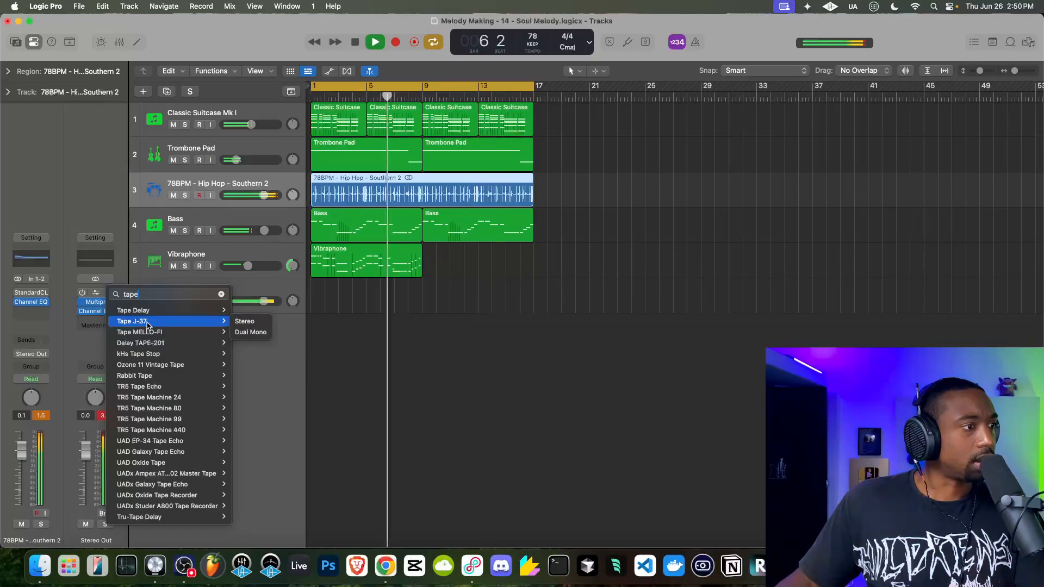
left_click(244, 321)
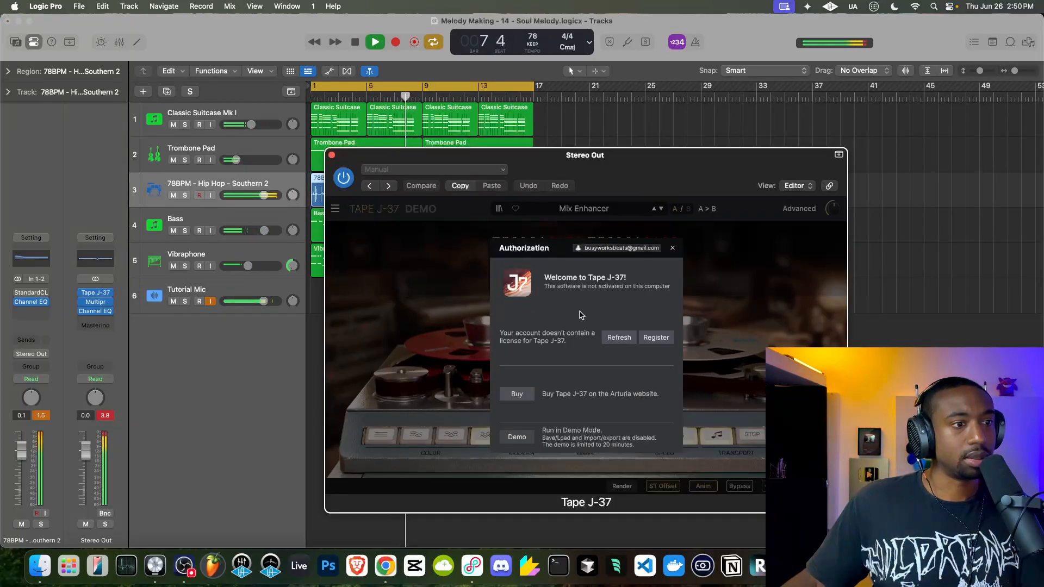
Refresh the Tape J-37 licence check, close the plug-in and stop playback.
left_click(619, 337)
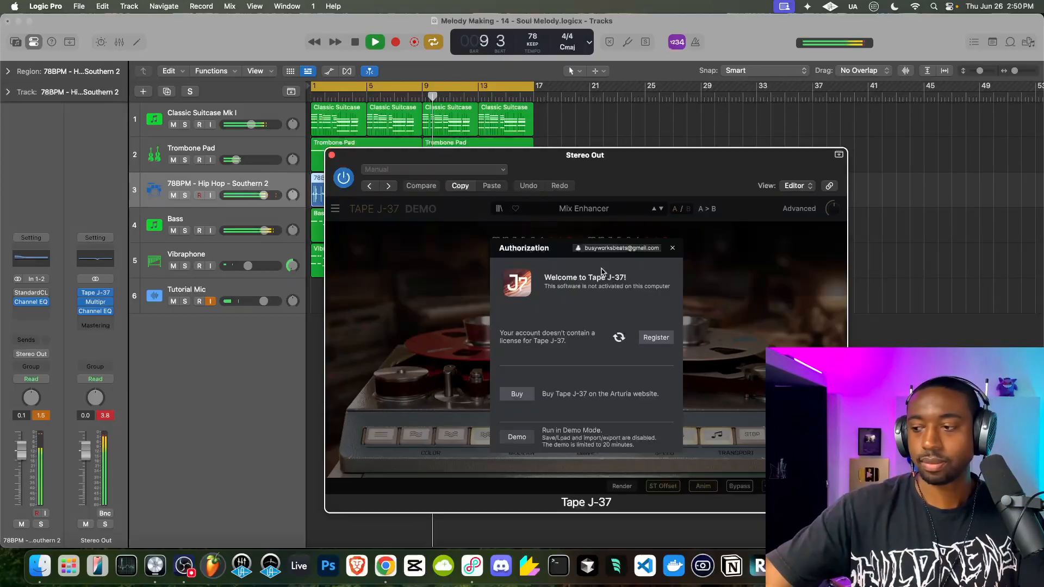
left_click_drag(459, 161, 383, 160)
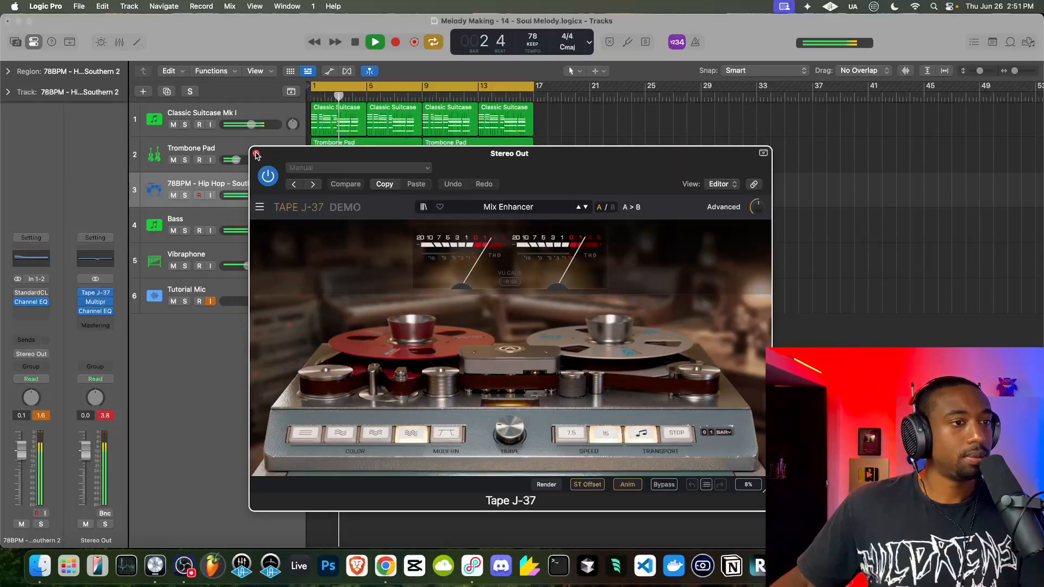
left_click(256, 154)
key("space")
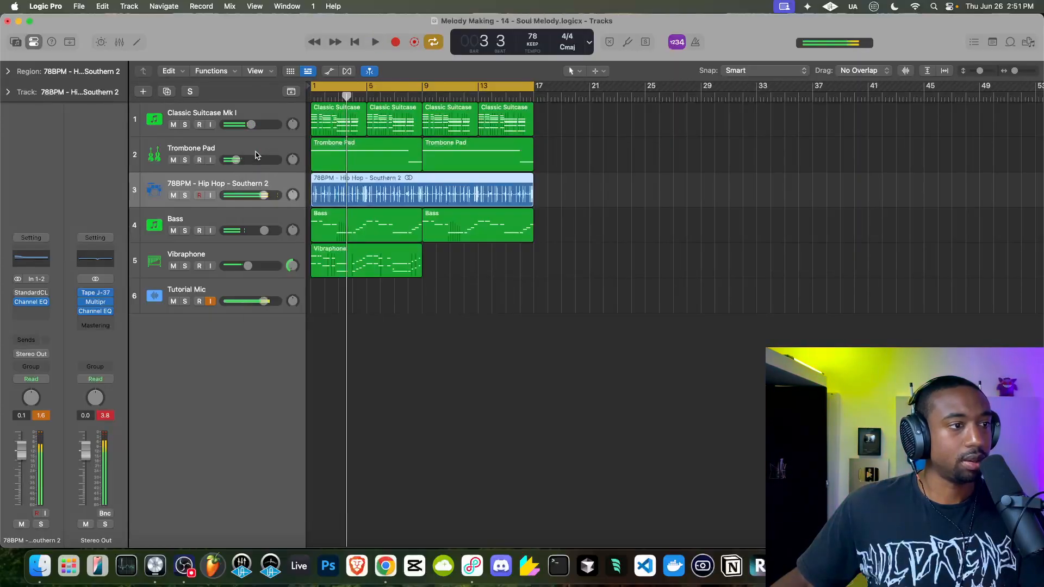
Replace the Stereo Out's Tape J-37 with the stereo TR5 Tape Machine 99 and audition it from the start of the loop.
left_click(109, 293)
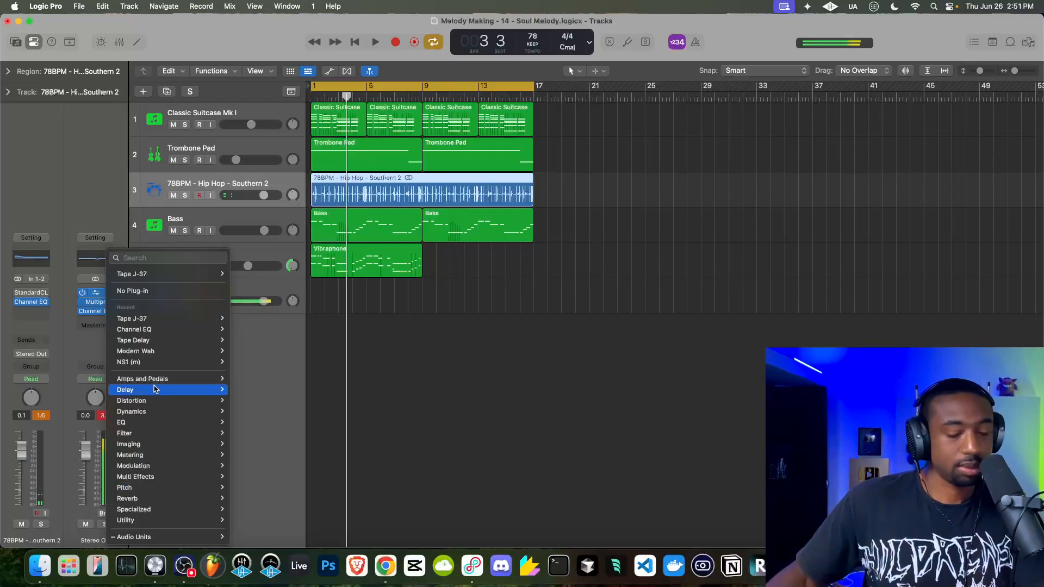
type("tape")
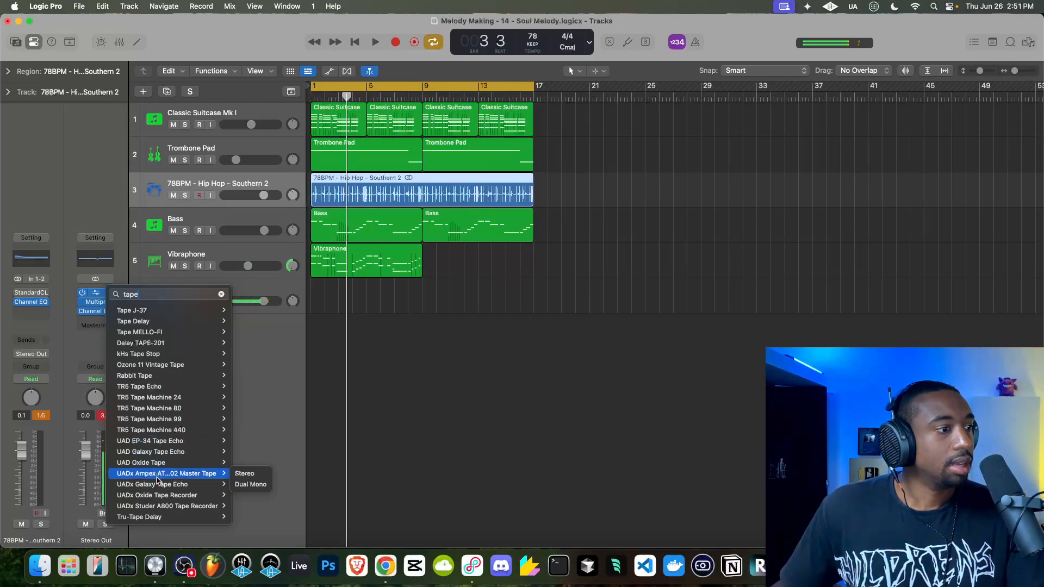
mouse_move(169, 423)
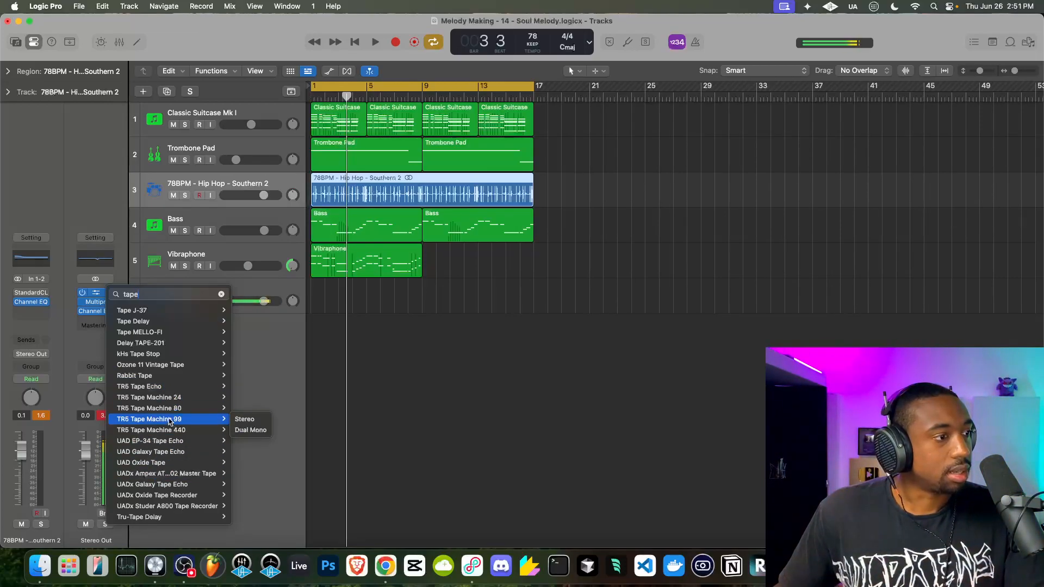
left_click(245, 419)
key("space")
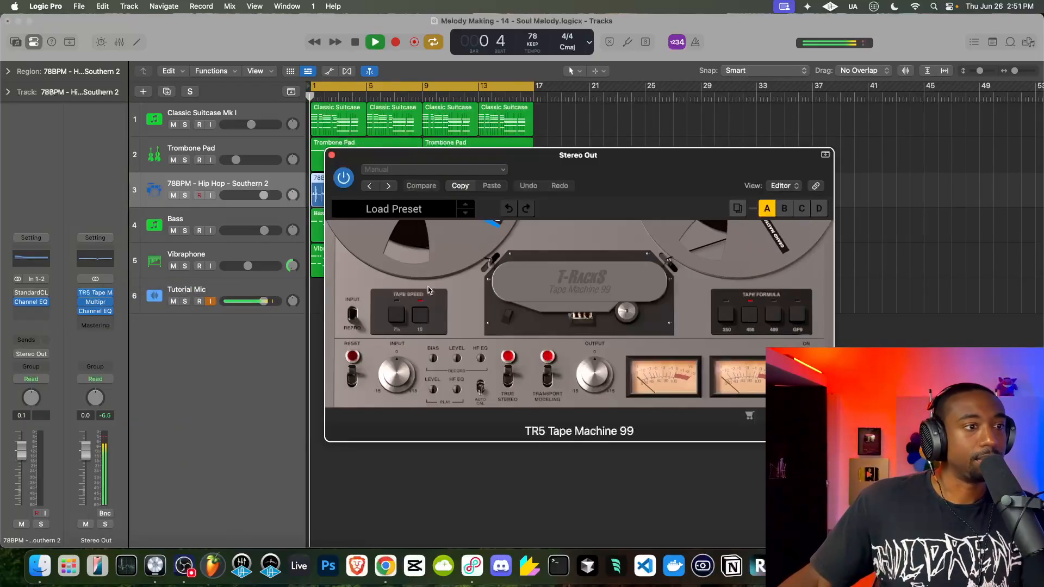
key("space")
left_click_drag(577, 174, 496, 175)
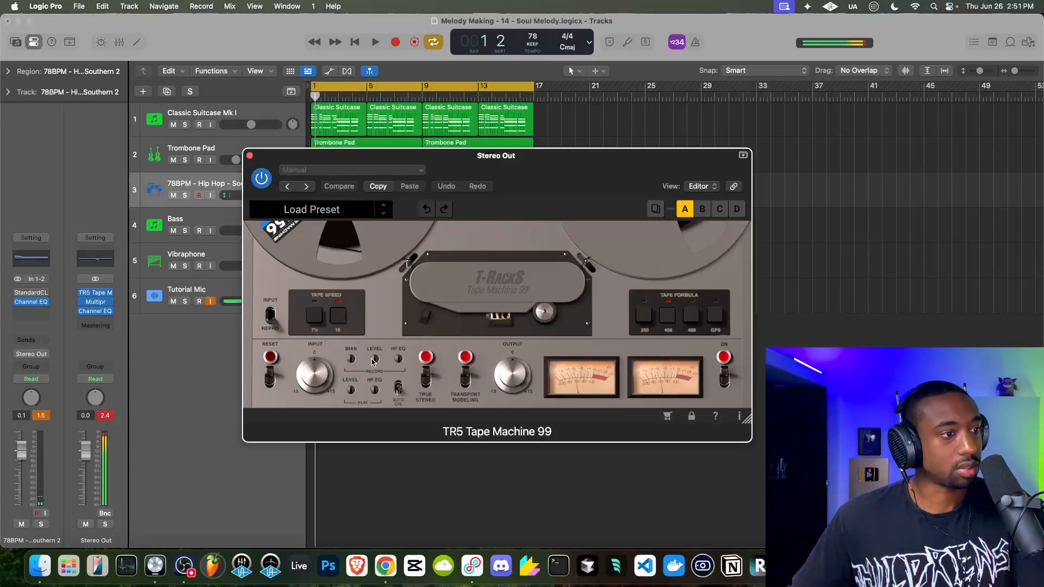
key("space")
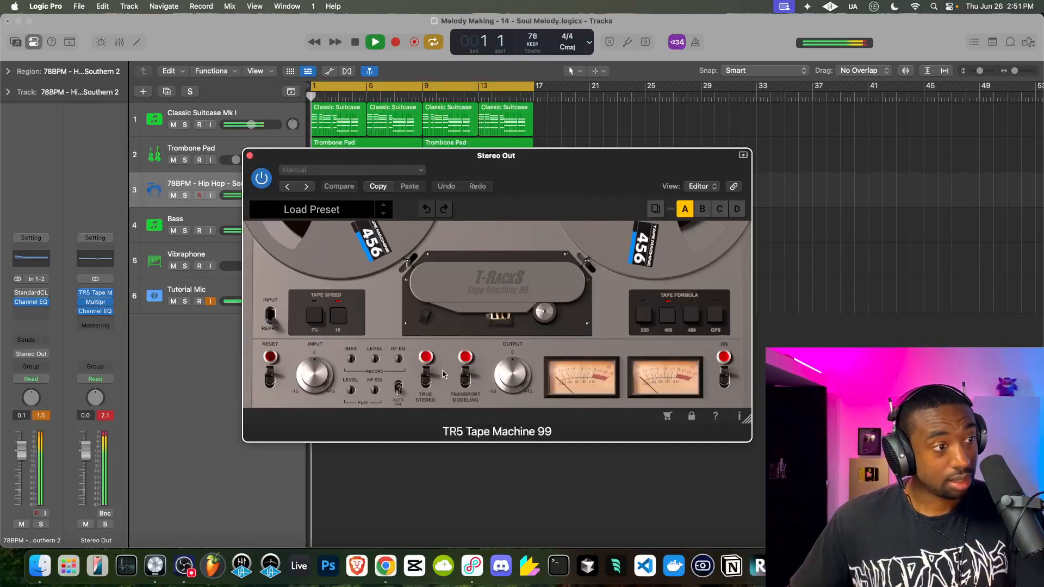
key("space")
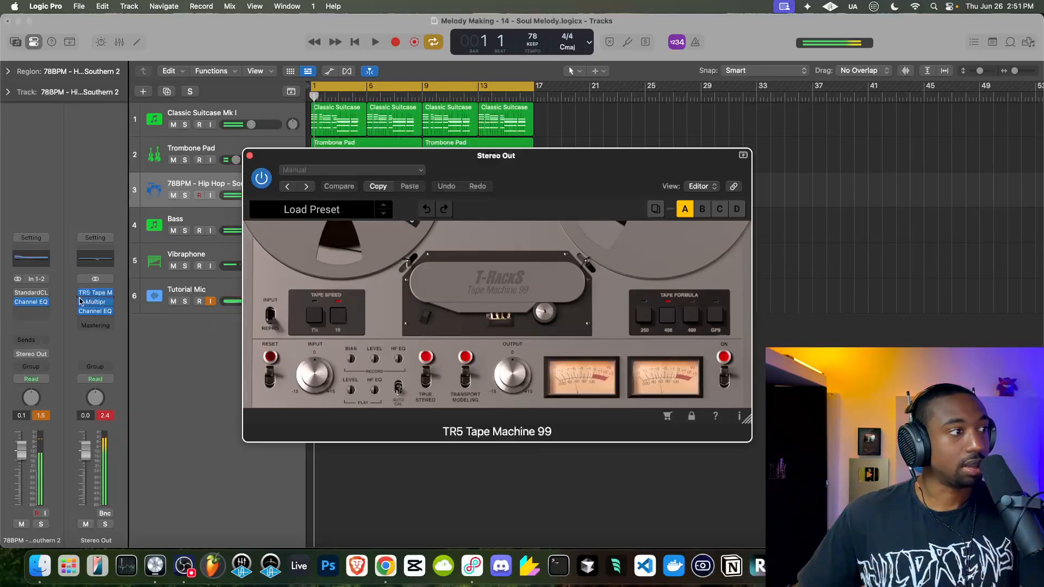
Move the TR5 Tape Machine 99 below the last Channel EQ on the Stereo Out and reopen it during playback.
left_click_drag(92, 319, 92, 319)
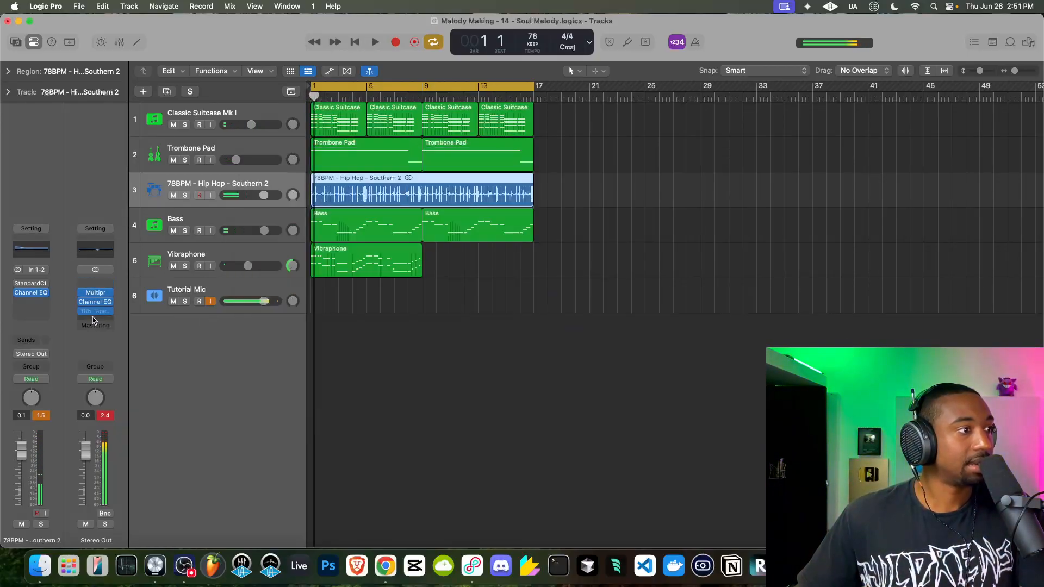
key("space")
left_click(99, 311)
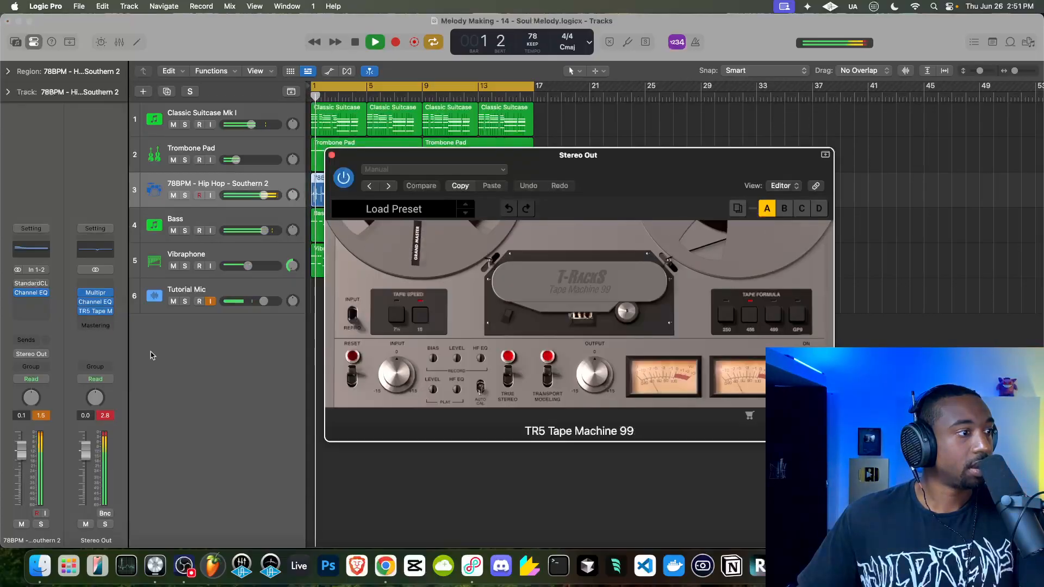
Lower the TR5 Tape Machine 99's output in stages, resetting the Stereo Out's peak reading to check the level during playback.
left_click_drag(590, 376, 576, 392)
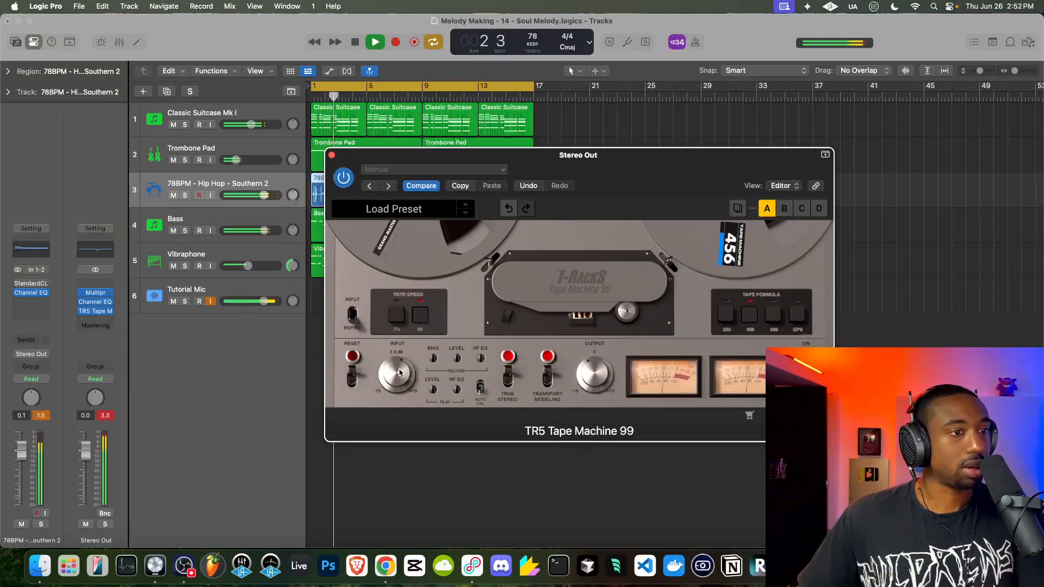
left_click(109, 416)
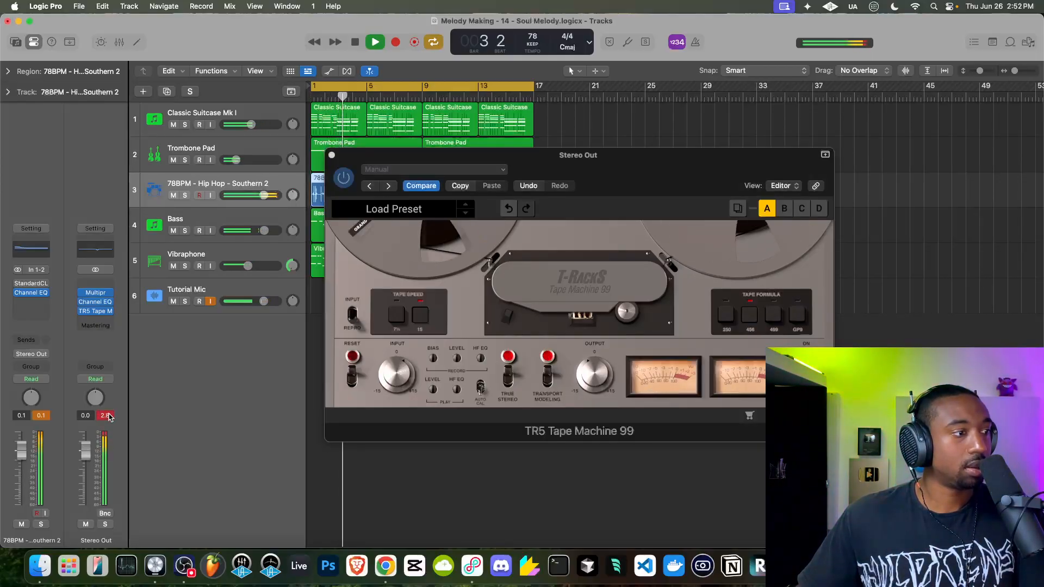
left_click(594, 379)
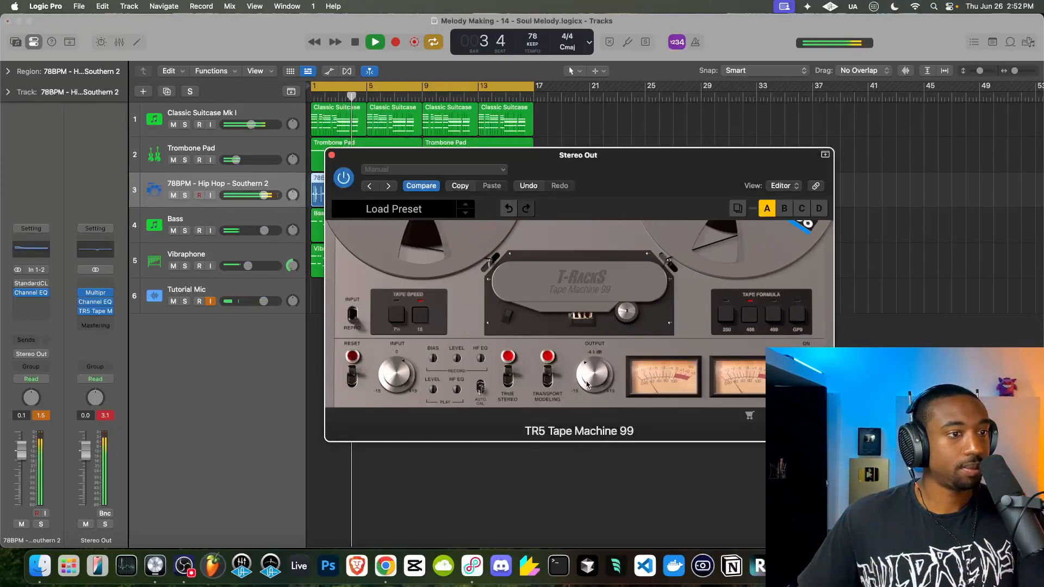
left_click(108, 415)
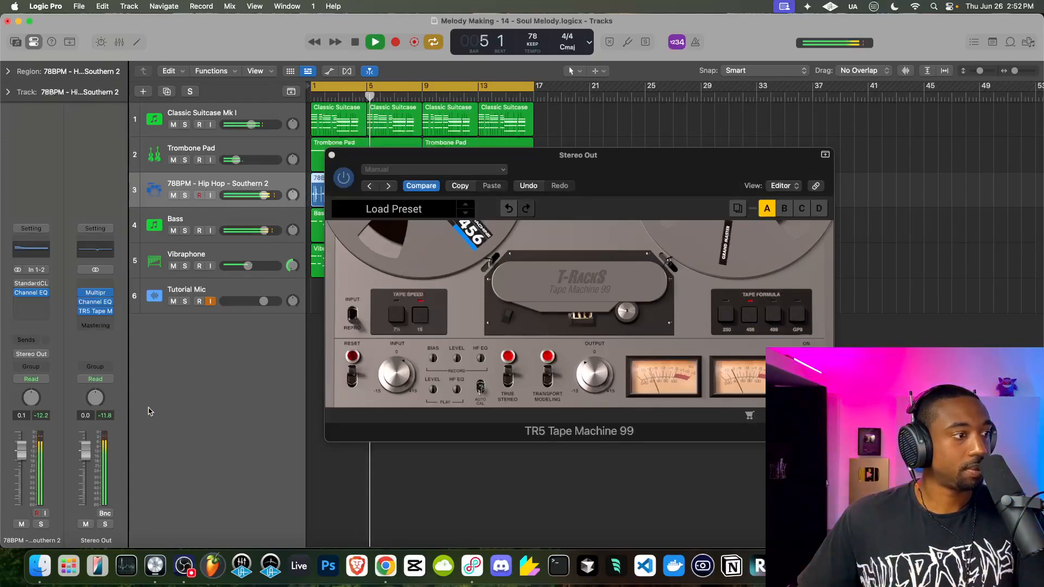
left_click(591, 384)
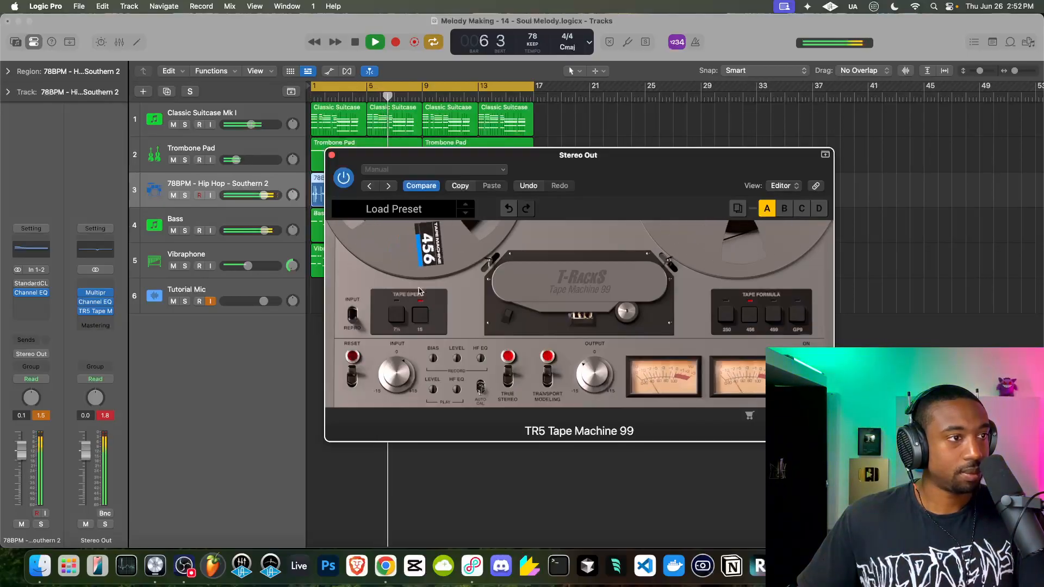
left_click(107, 415)
key("space")
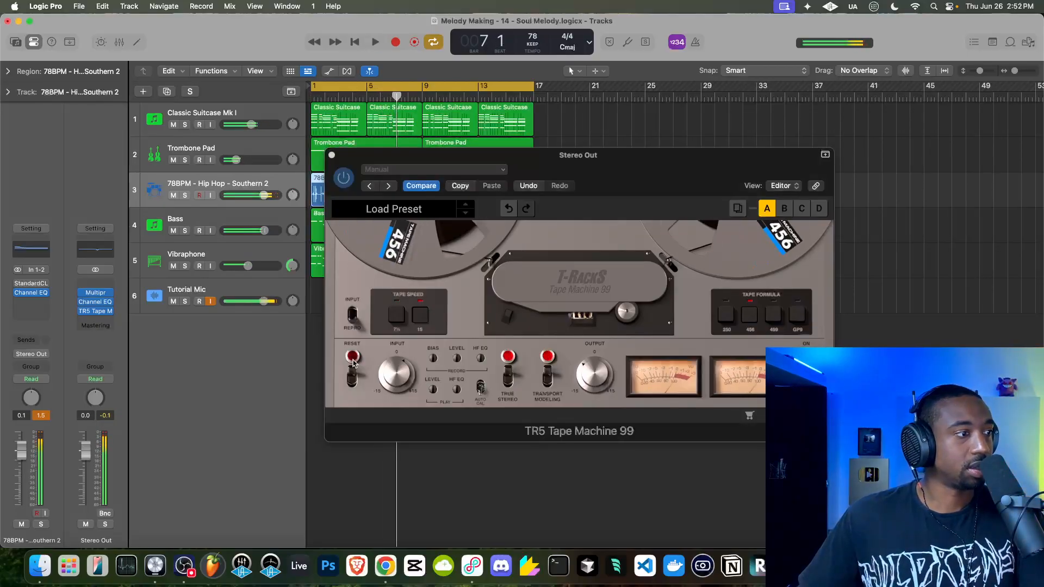
key("space")
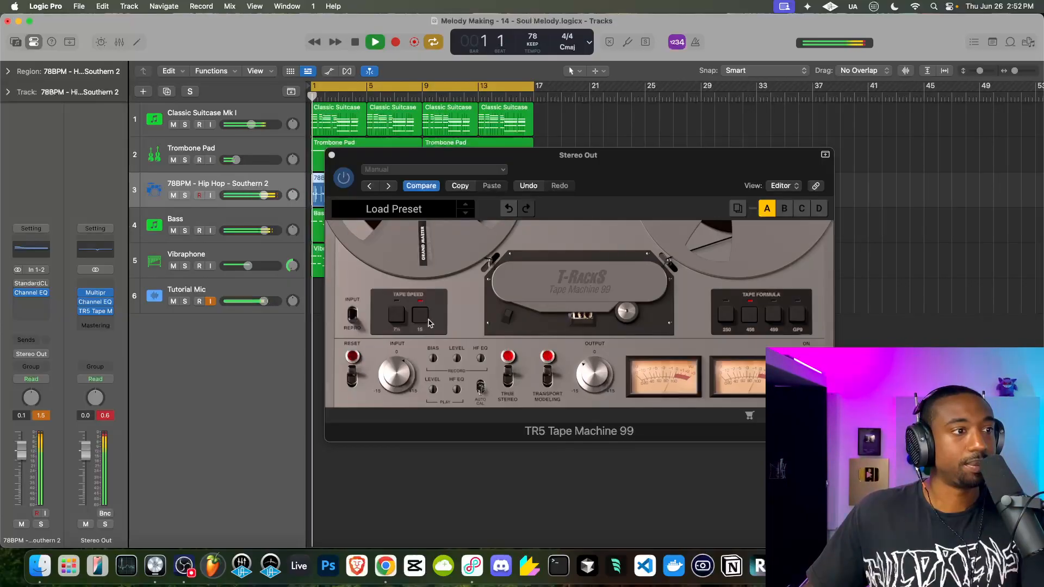
left_click(626, 357)
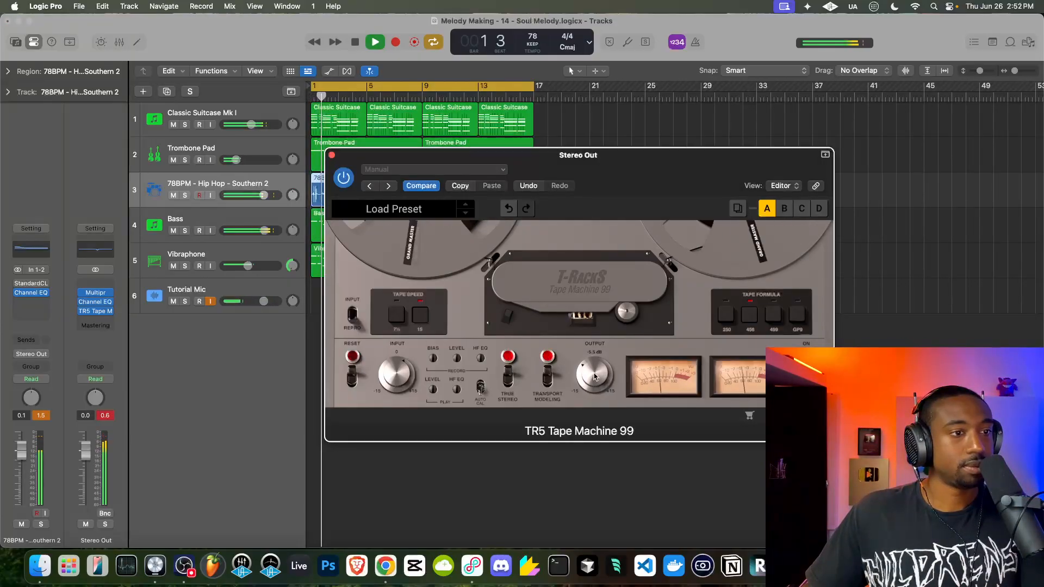
key("space")
Compare the TR5 Tape Machine 99's four tape formulas during playback and settle on GP9.
left_click_drag(712, 155, 547, 133)
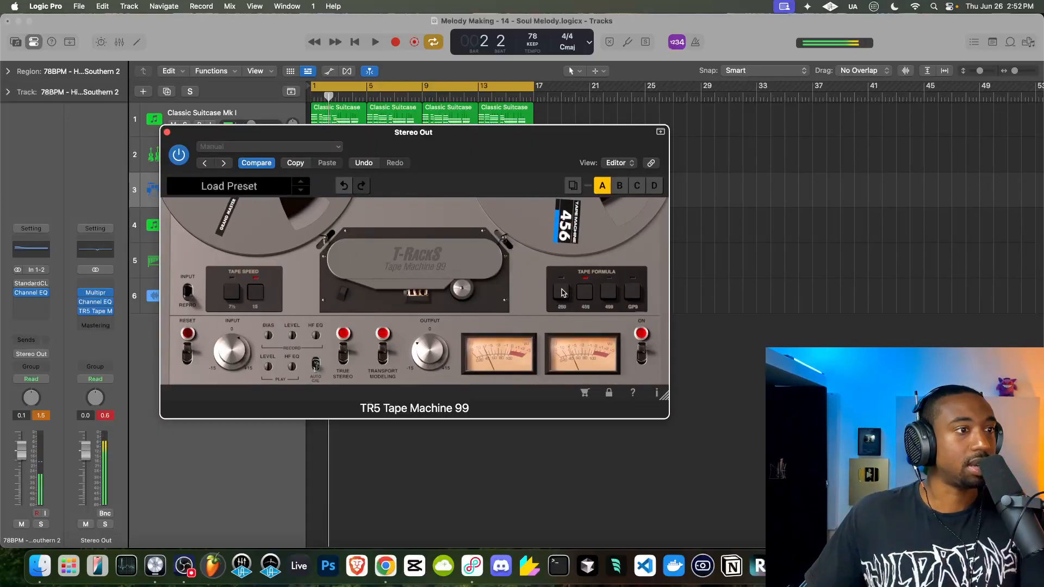
key("space")
left_click(608, 292)
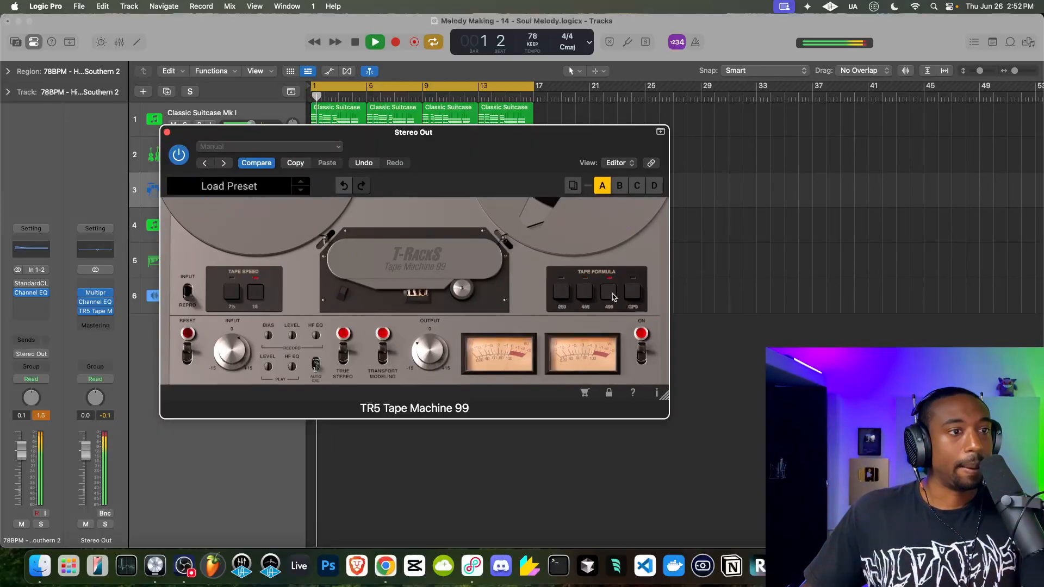
left_click(633, 293)
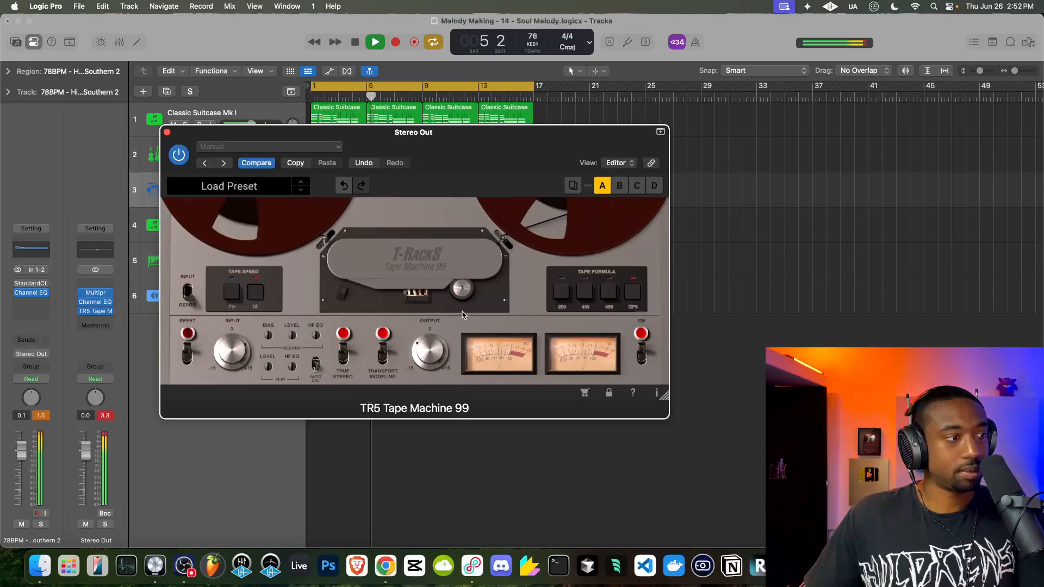
left_click(585, 292)
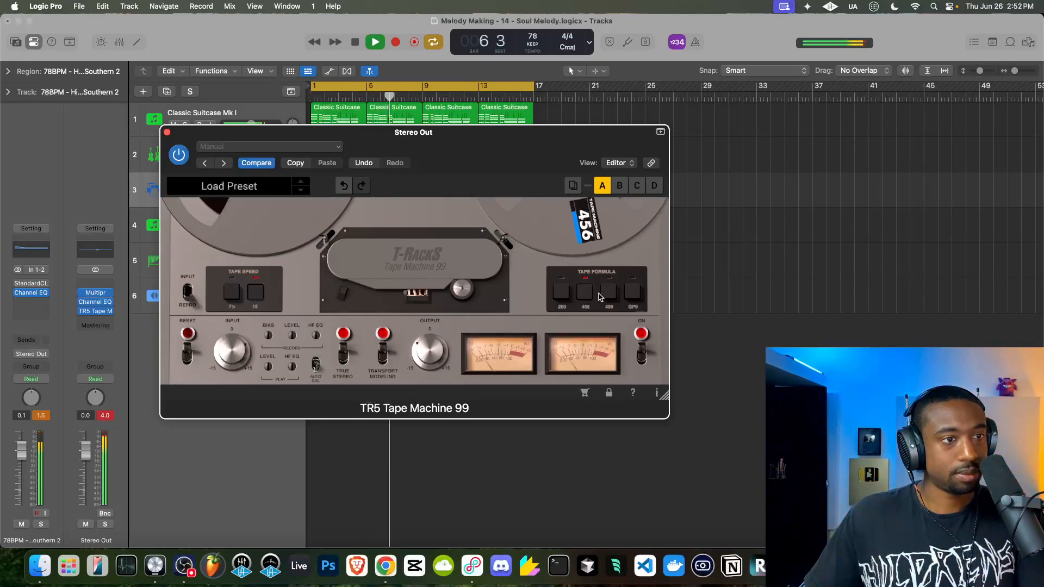
key("space")
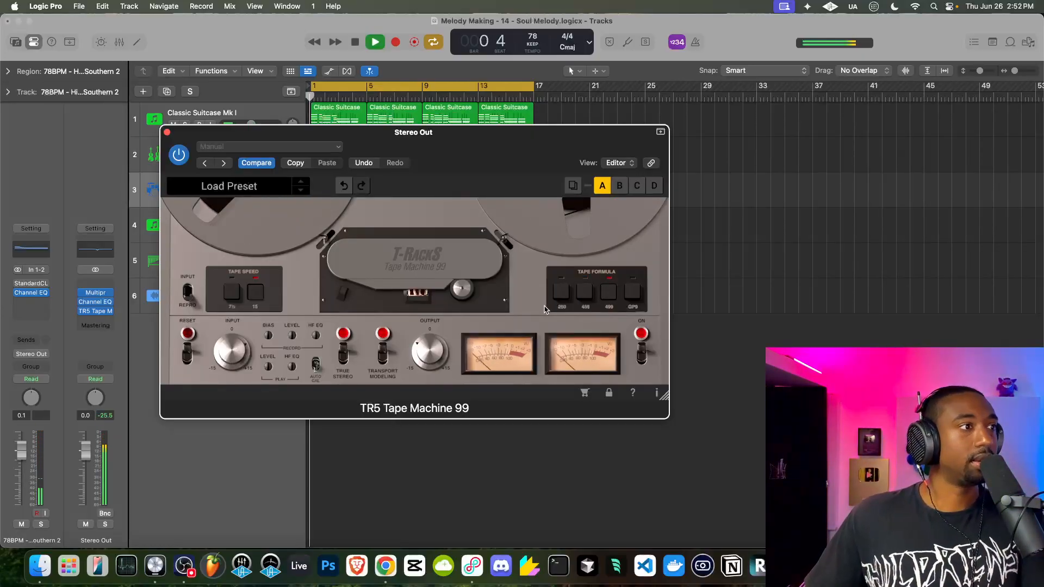
left_click(563, 293)
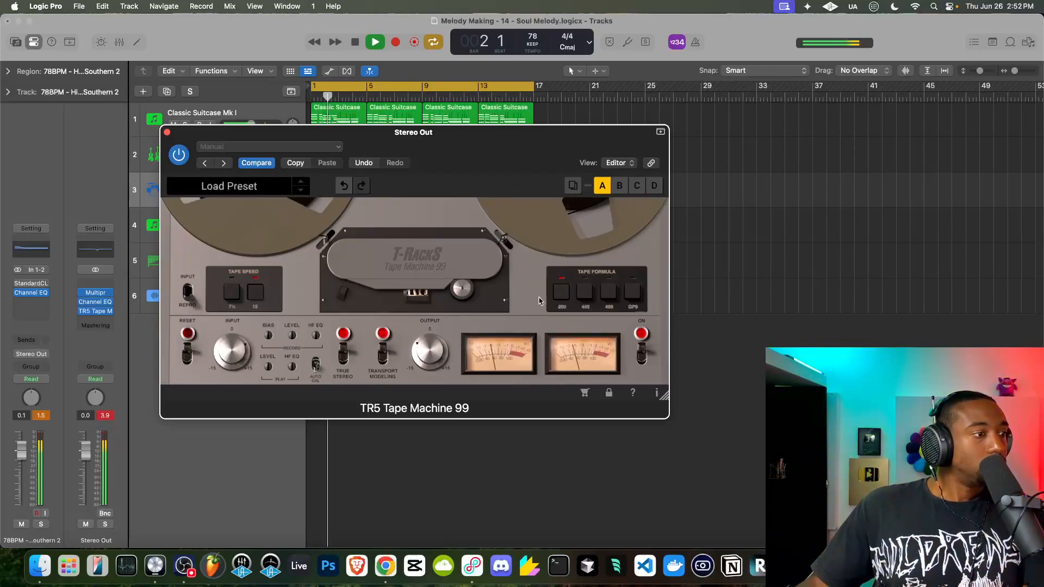
left_click(632, 292)
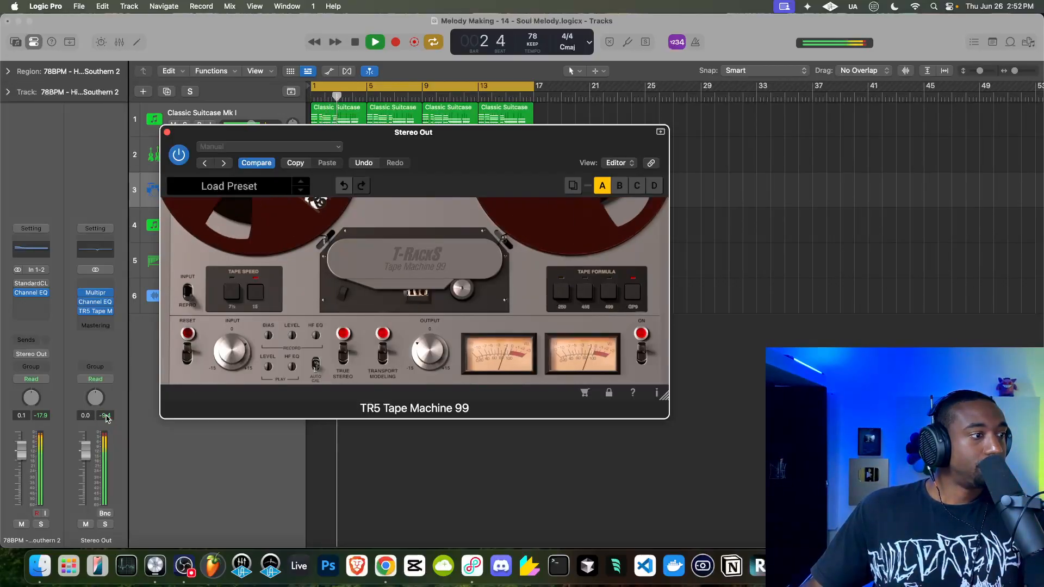
Lower the TR5 Tape Machine 99's output further during playback, resetting the Stereo Out's peak reading, and compare with the plug-in bypassed.
left_click(106, 415)
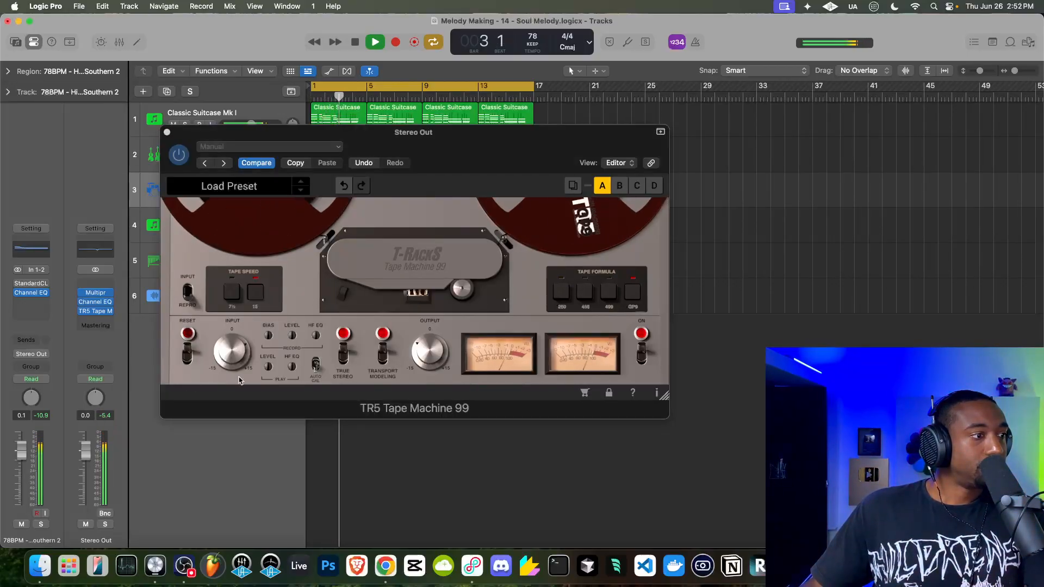
left_click(423, 352)
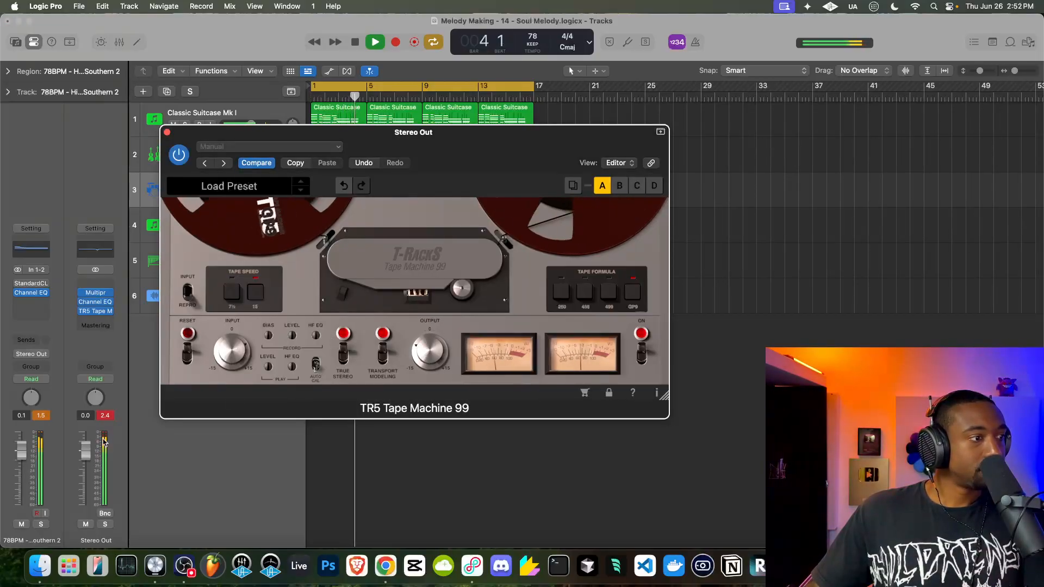
left_click(107, 417)
left_click_drag(423, 356, 420, 364)
left_click(107, 416)
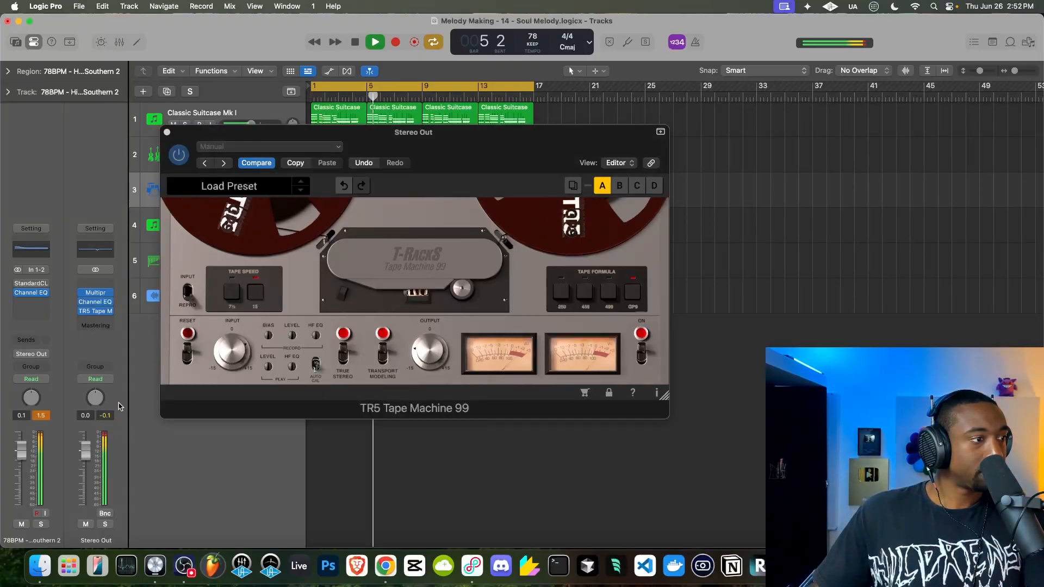
left_click(180, 156)
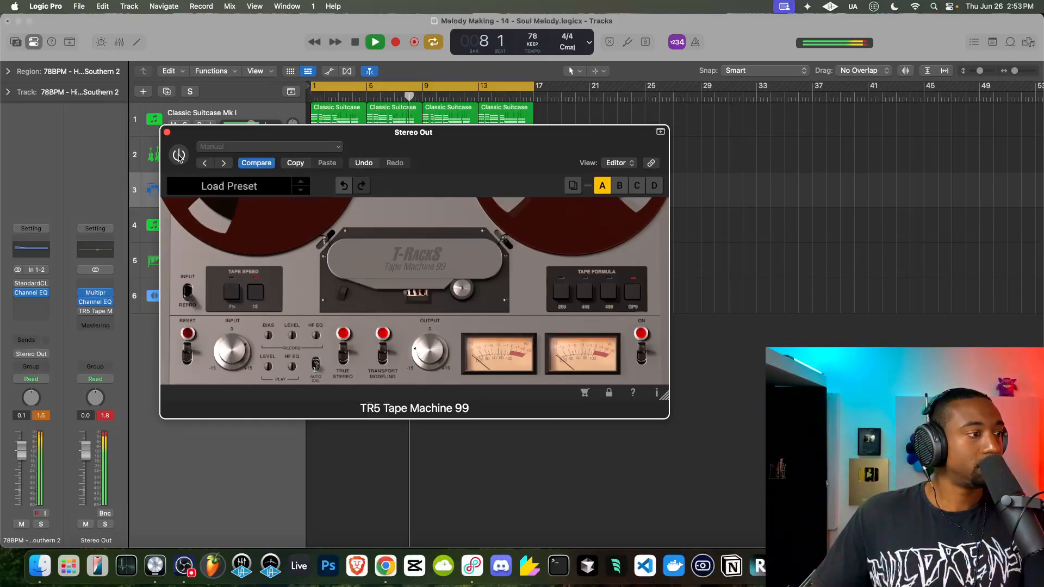
Set the 955 Hz band gain to 0 dB in the Stereo Out's Channel EQ and close both plug-in windows.
left_click(83, 302)
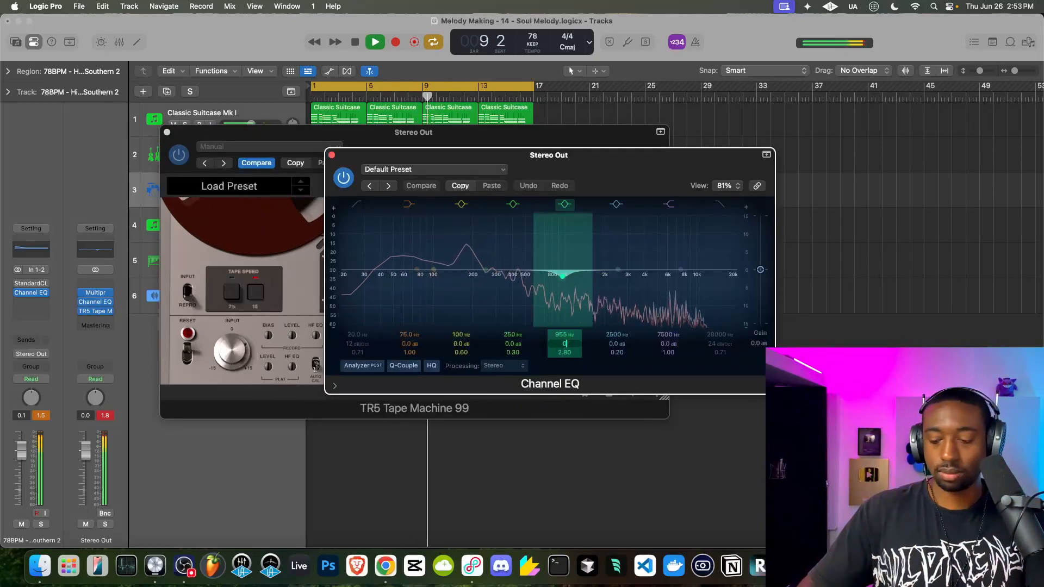
left_click(563, 344, "alt")
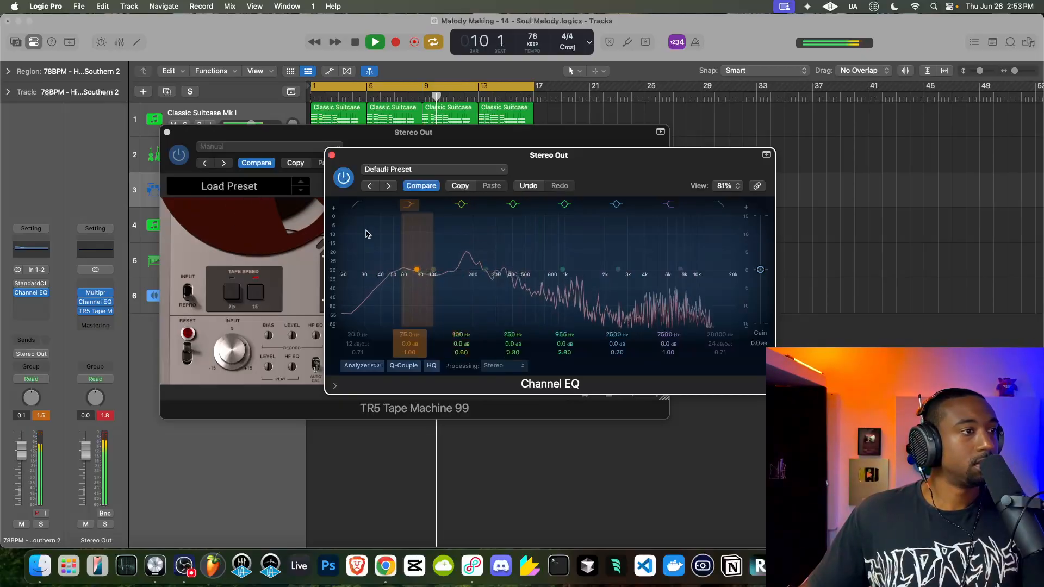
left_click(331, 156)
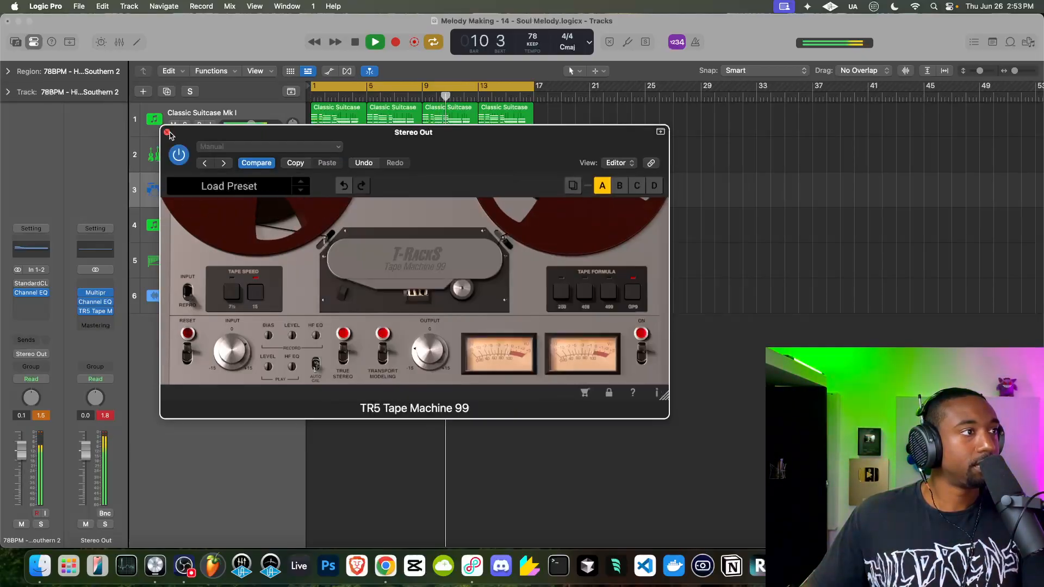
left_click(166, 132)
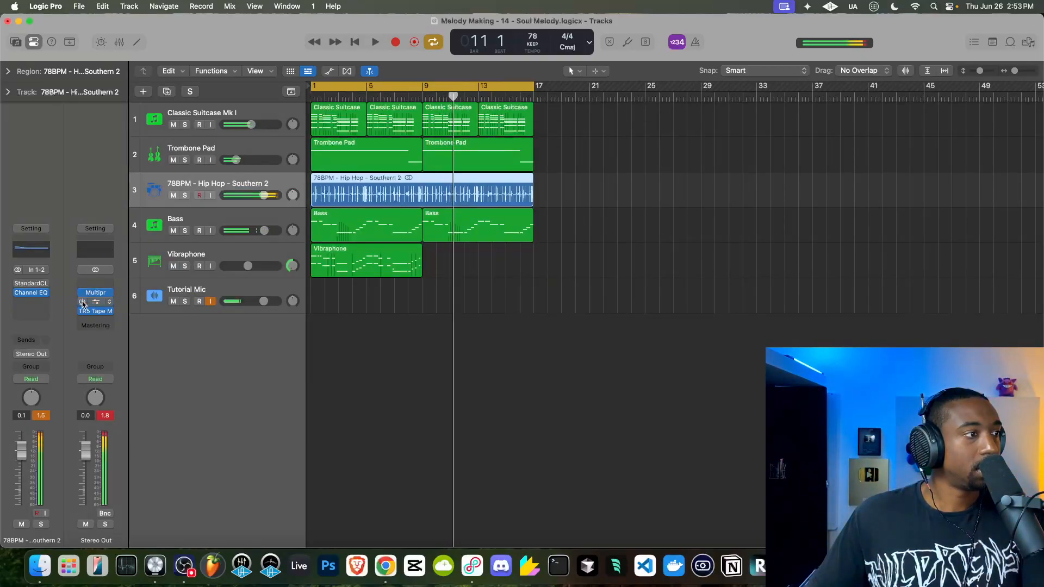
Play the loop from the start with the Stereo Out's inserts bypassed, resetting the peak reading to judge the unprocessed mix.
key("space")
left_click(107, 417)
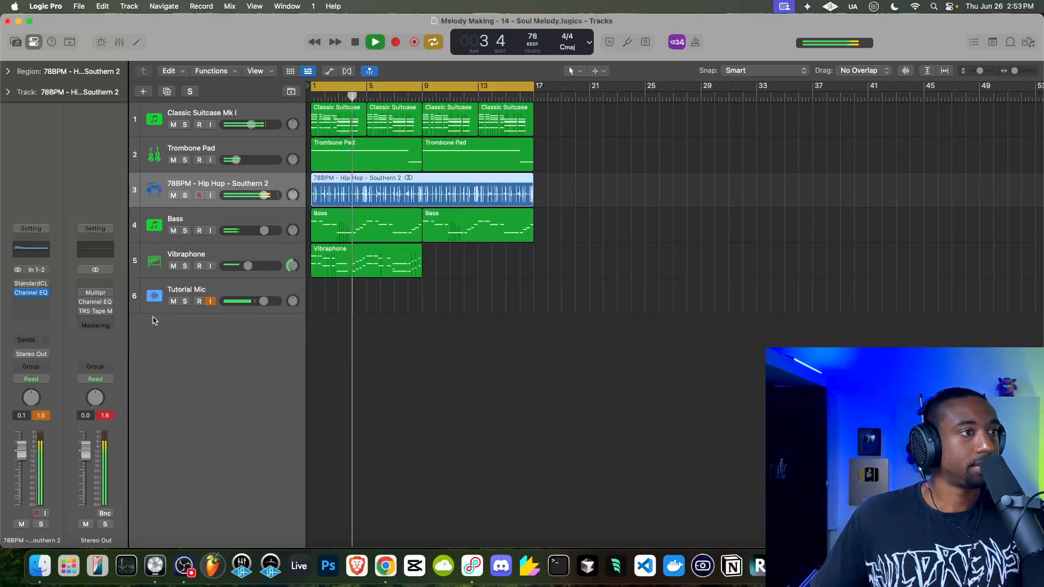
key("space")
scroll(285, 297, "up", 10)
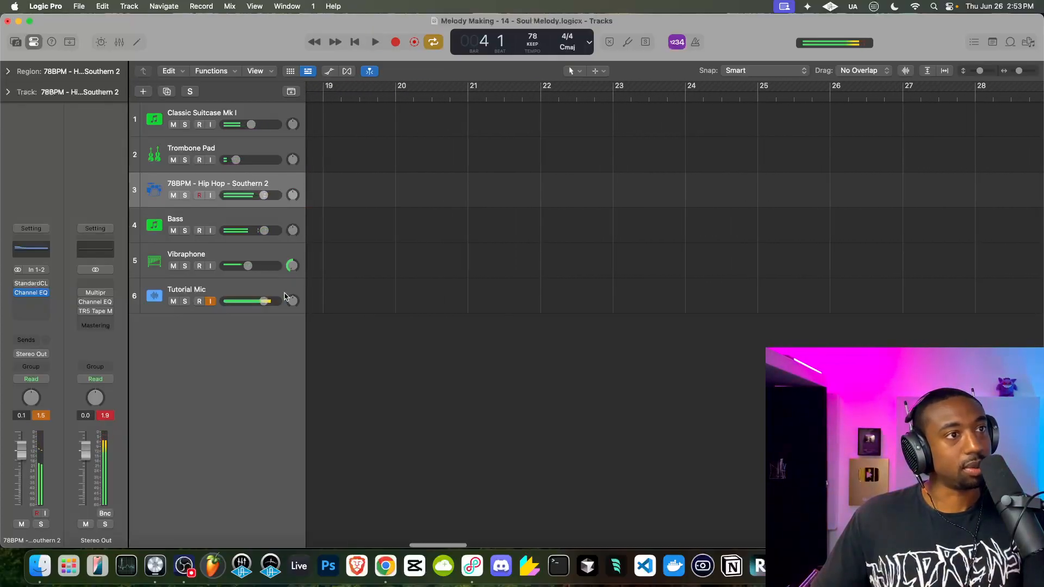
scroll(285, 297, "down", 10)
left_click(380, 299)
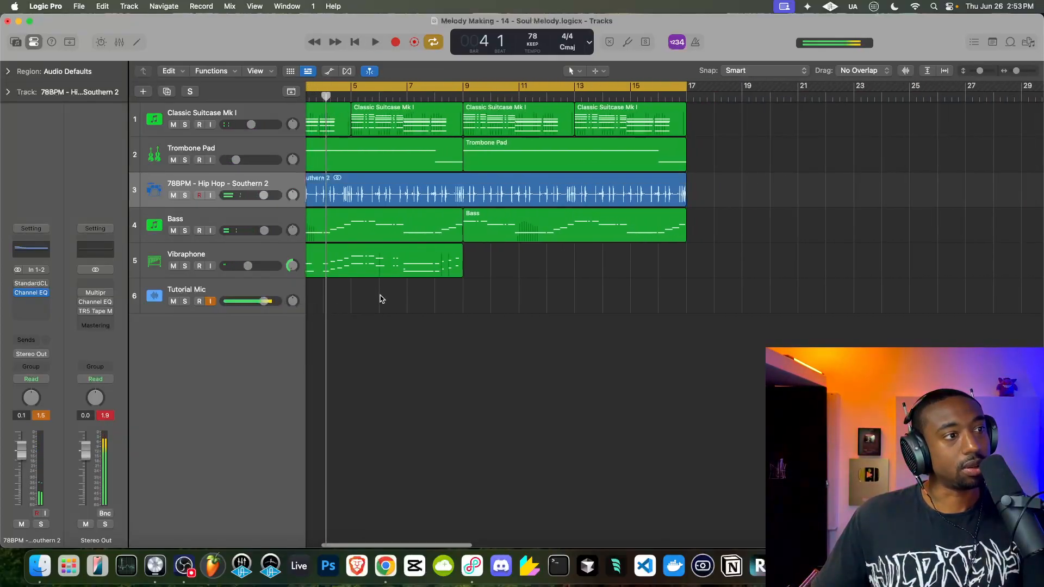
scroll(381, 298, "left", 3)
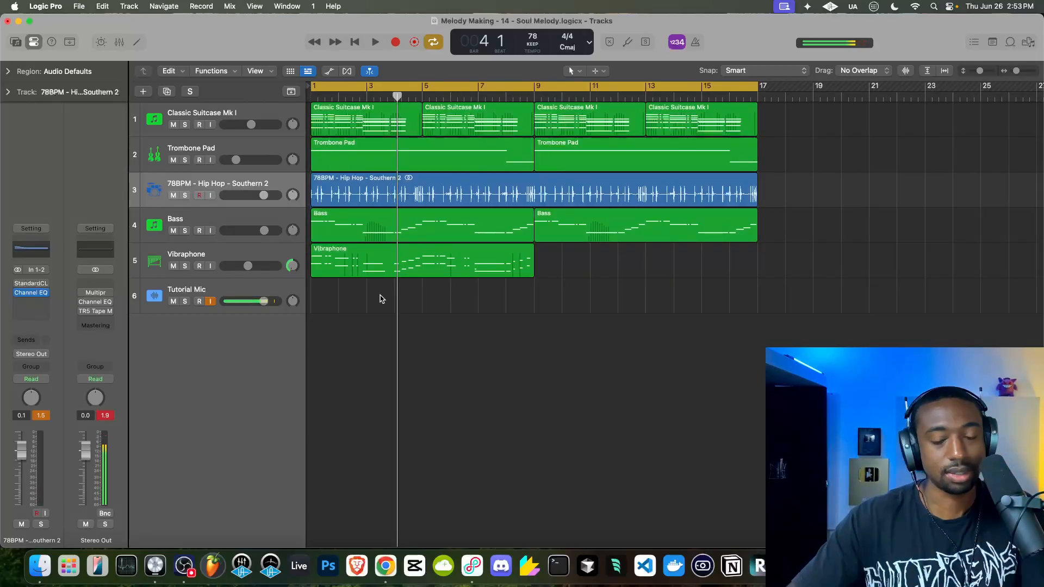
key("space")
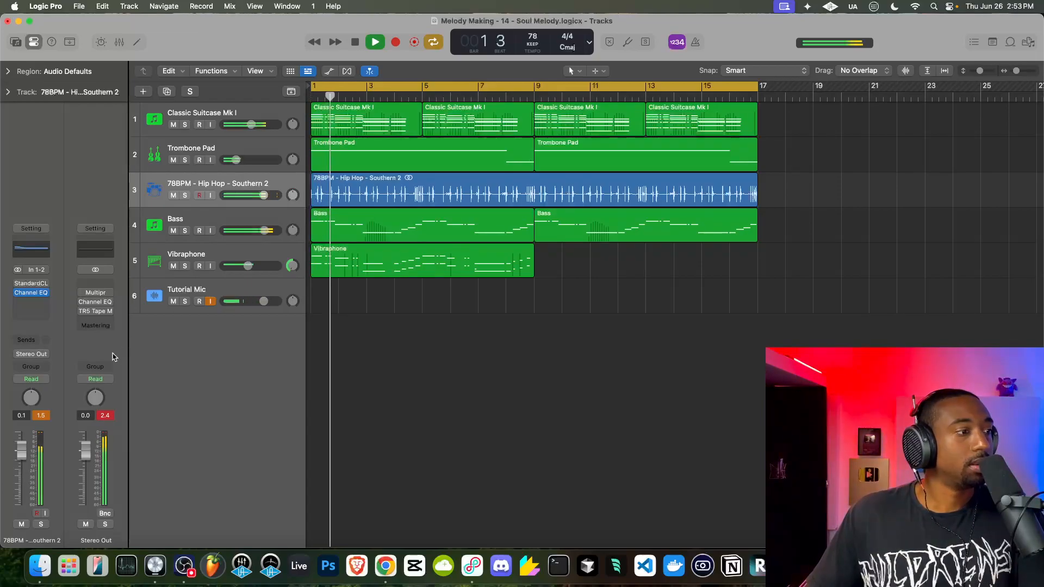
mouse_move(85, 305)
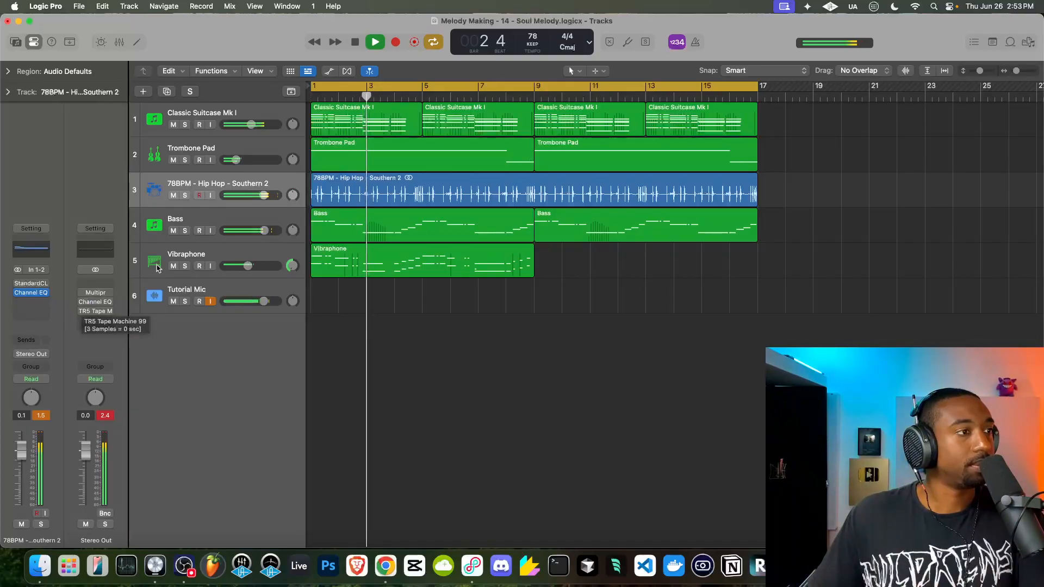
Set the 74.5 Hz low shelf to a -4.8 dB cut in the Hip Hop - Southern 2 track's Channel EQ.
left_click(30, 295)
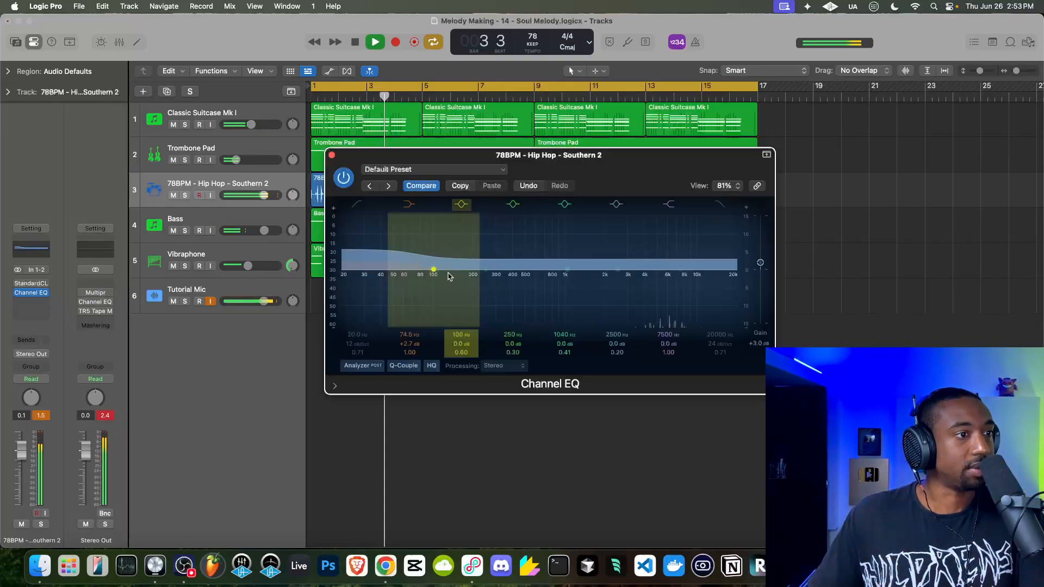
left_click_drag(409, 344, 409, 376)
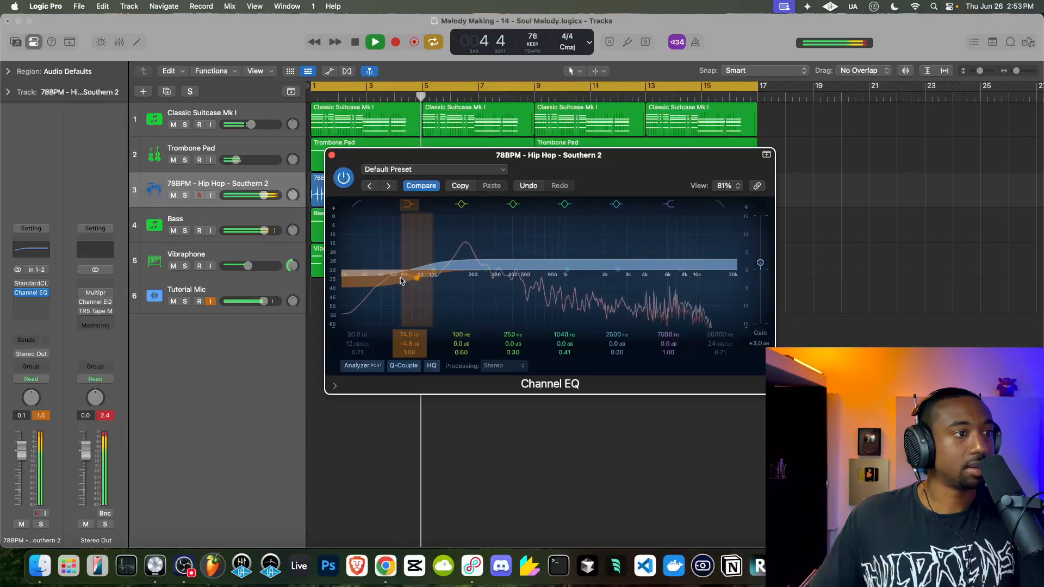
left_click(332, 156)
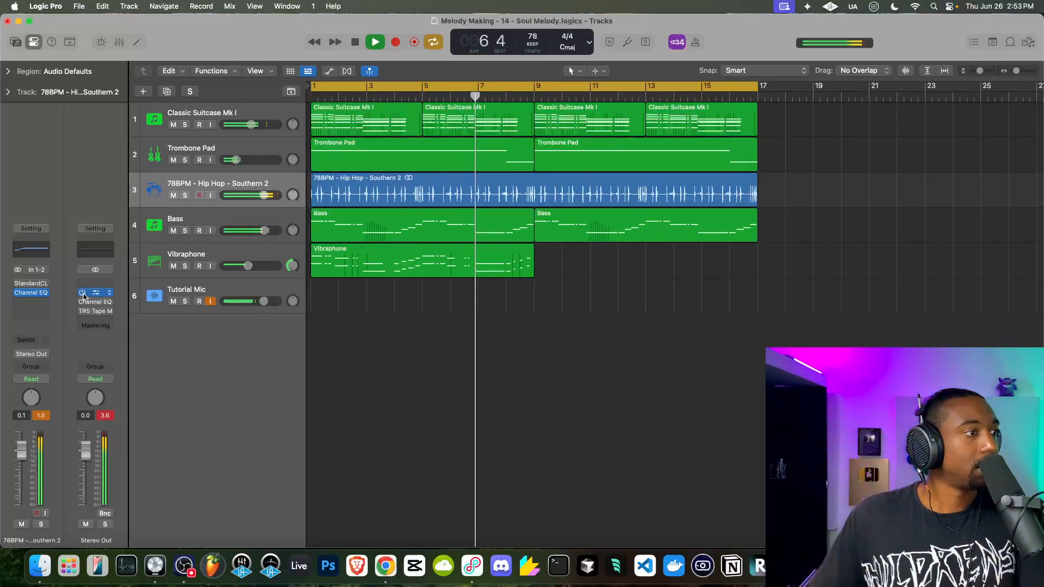
Re-enable the Stereo Out's Multipressor and Channel EQ, audition the TR5 Tape Machine 99 again and leave it bypassed.
left_click(84, 316)
left_click(83, 315)
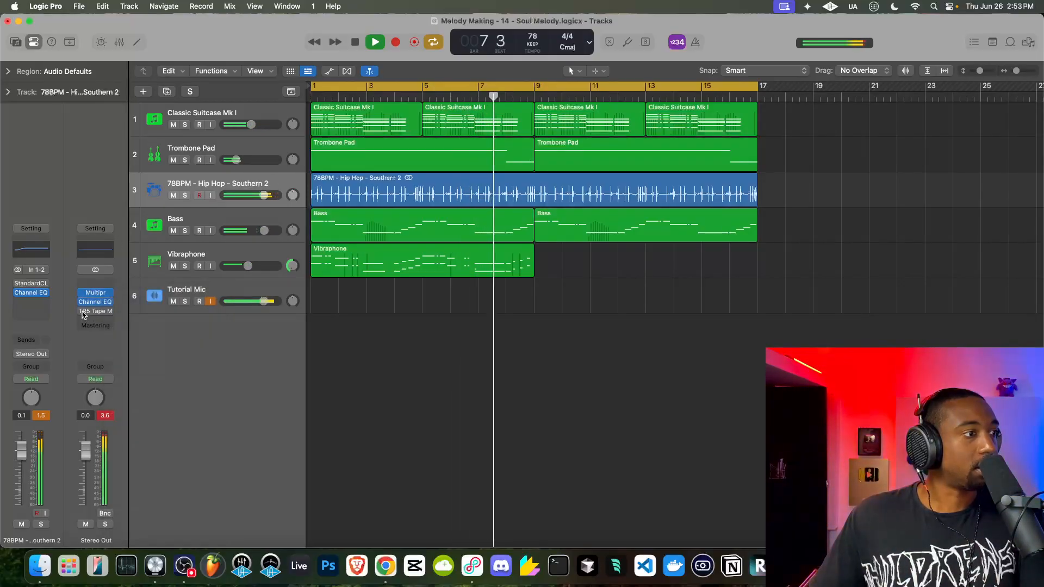
left_click(97, 311)
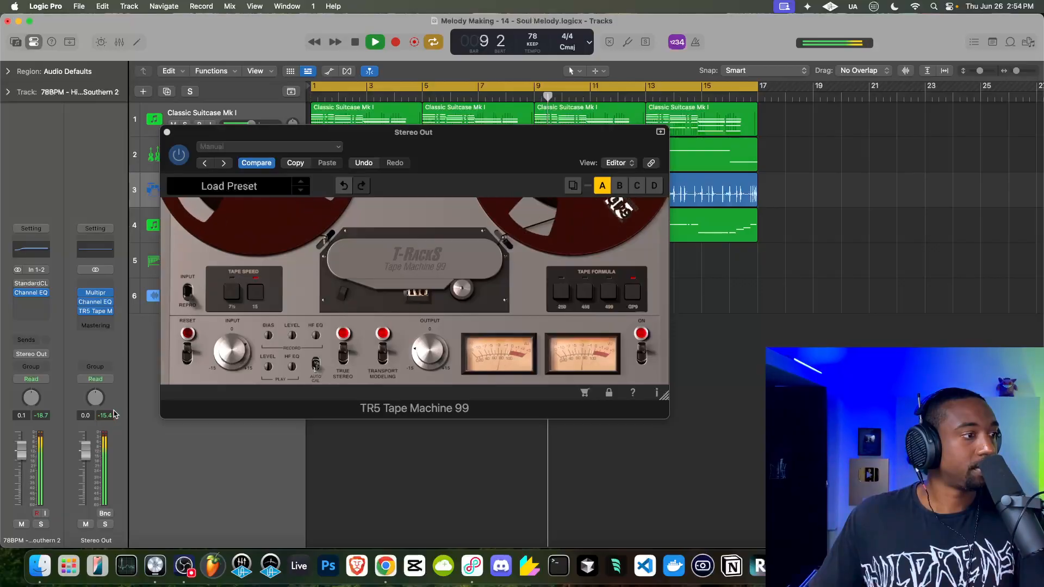
key("space")
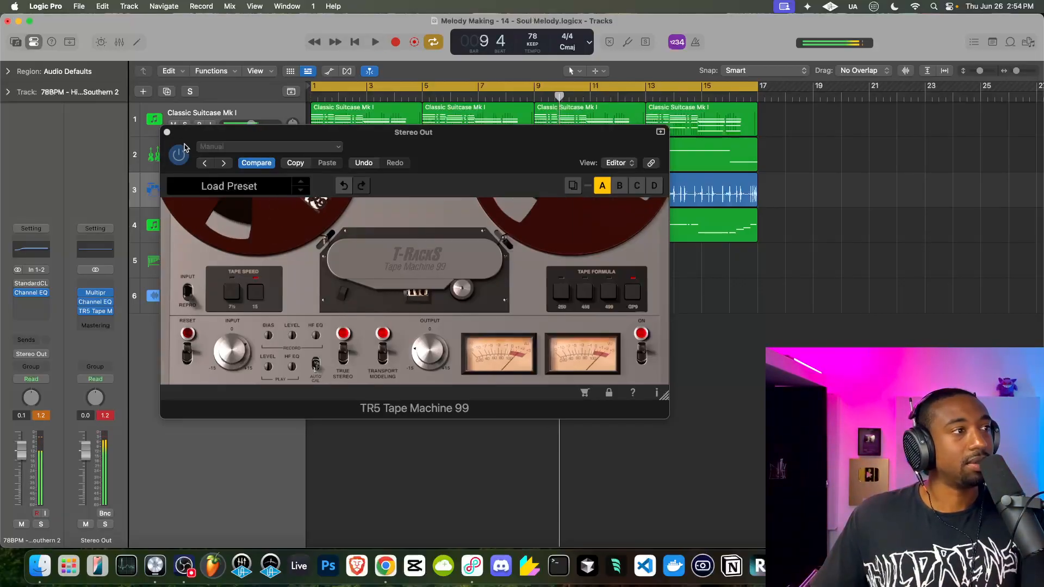
left_click(180, 155)
left_click(167, 133)
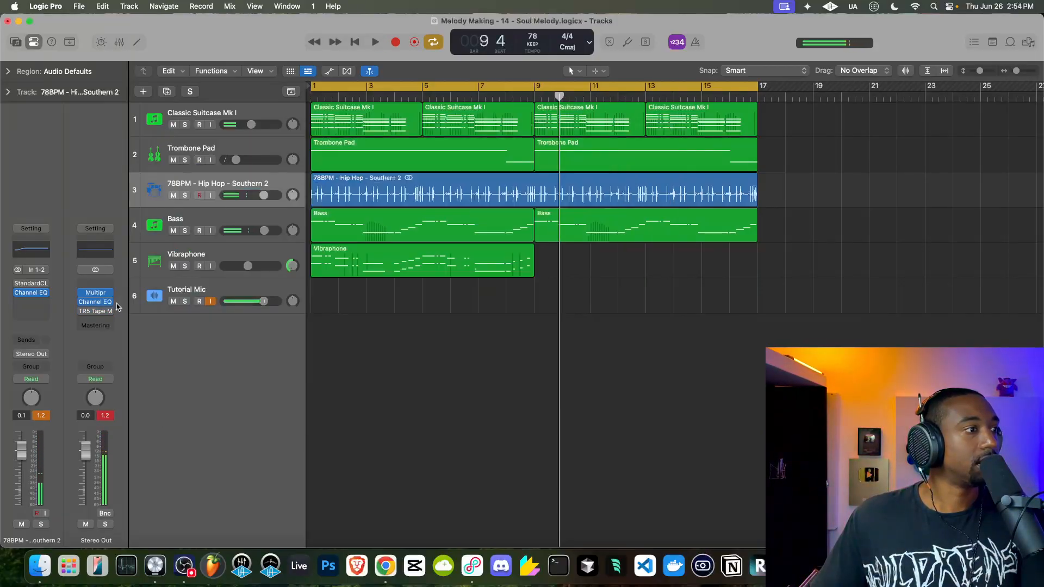
Replace the Stereo Out's TR5 Tape Machine 99 with the UADx Ampex ATR-102 Master Tape and audition it from the loop start.
left_click(108, 312)
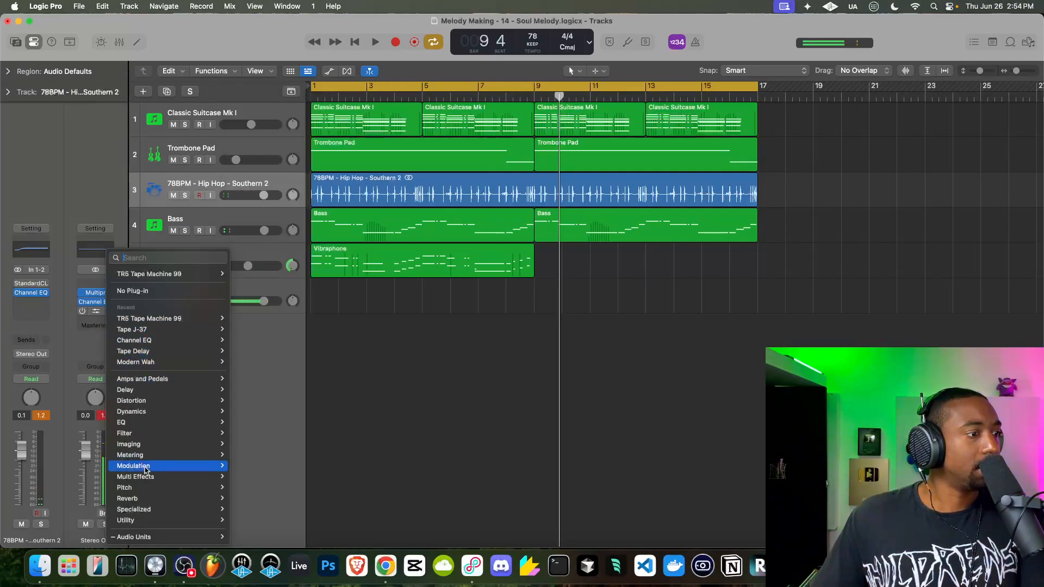
type("ta")
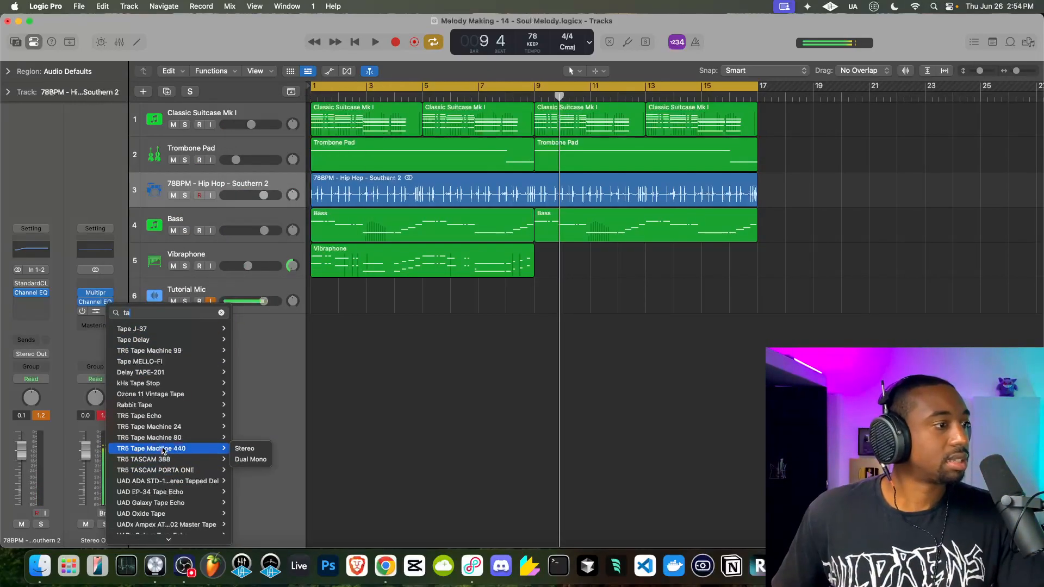
scroll(163, 503, "down", 3)
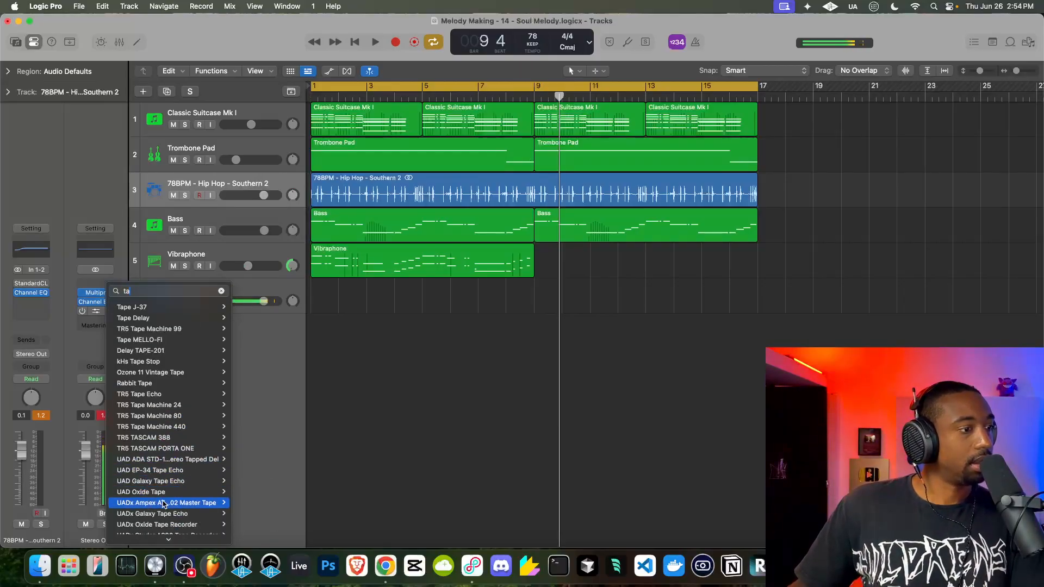
left_click(172, 485)
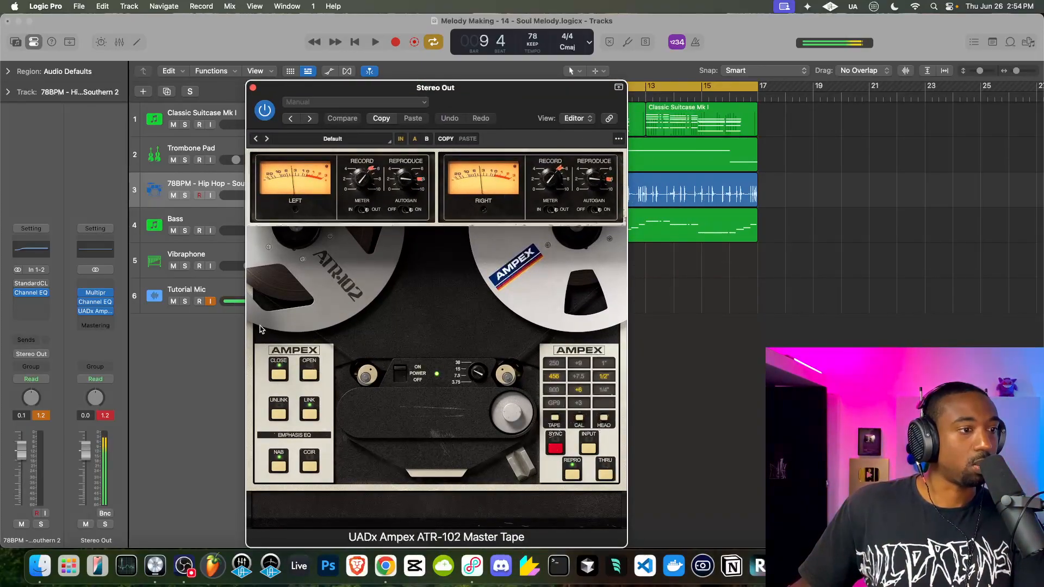
key("space")
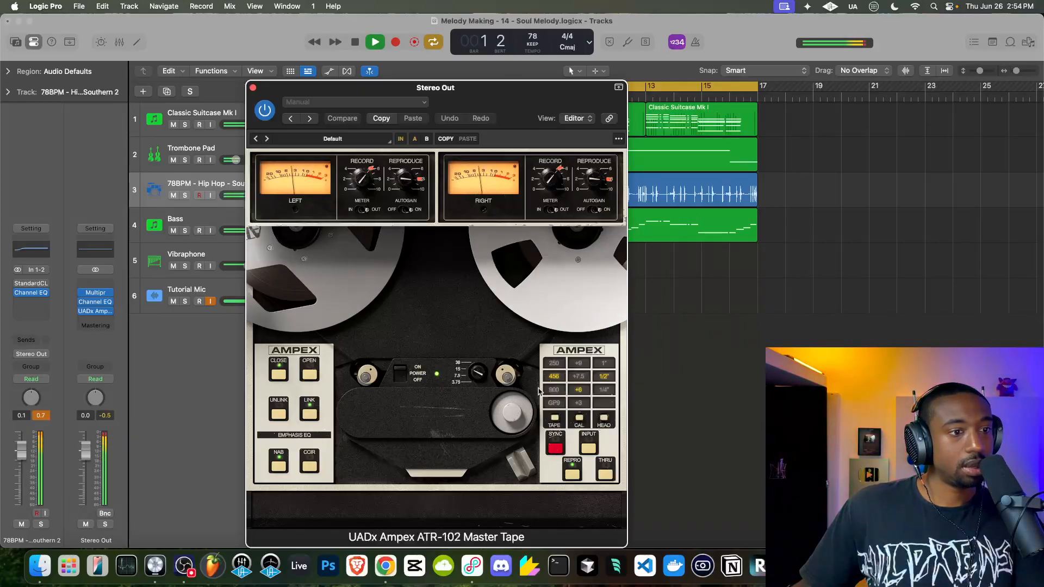
Try the ATR-102's 250, 456 and 900 tape types and settle on GP9.
left_click(554, 403)
key("space")
left_click_drag(527, 99, 380, 64)
left_click(409, 353)
left_click(409, 342)
left_click(409, 328)
left_click(409, 341)
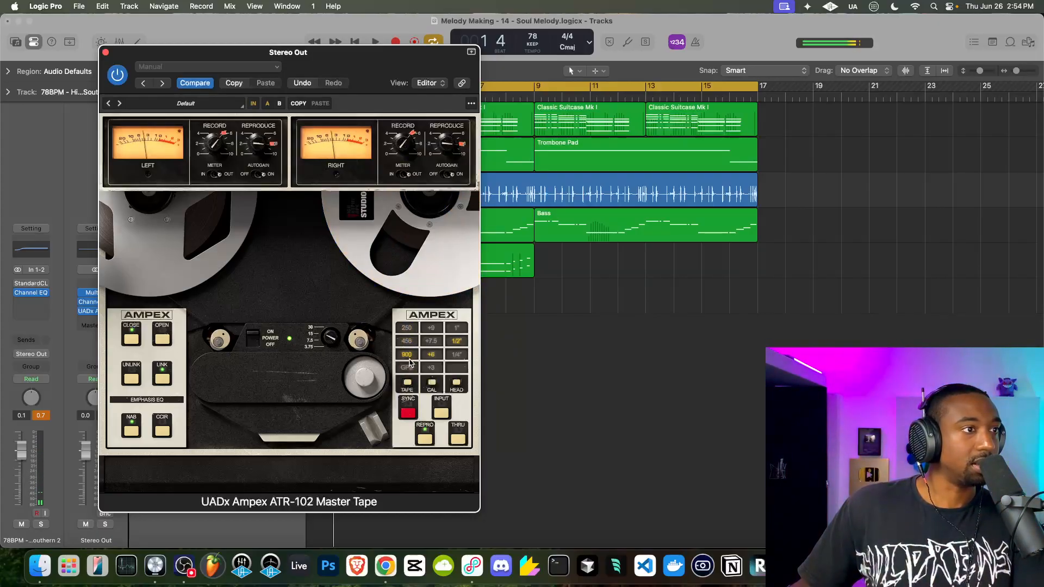
left_click(409, 367)
Open the ATR-102's calibration controls and adjust its record and reproduce levels during playback.
key("space")
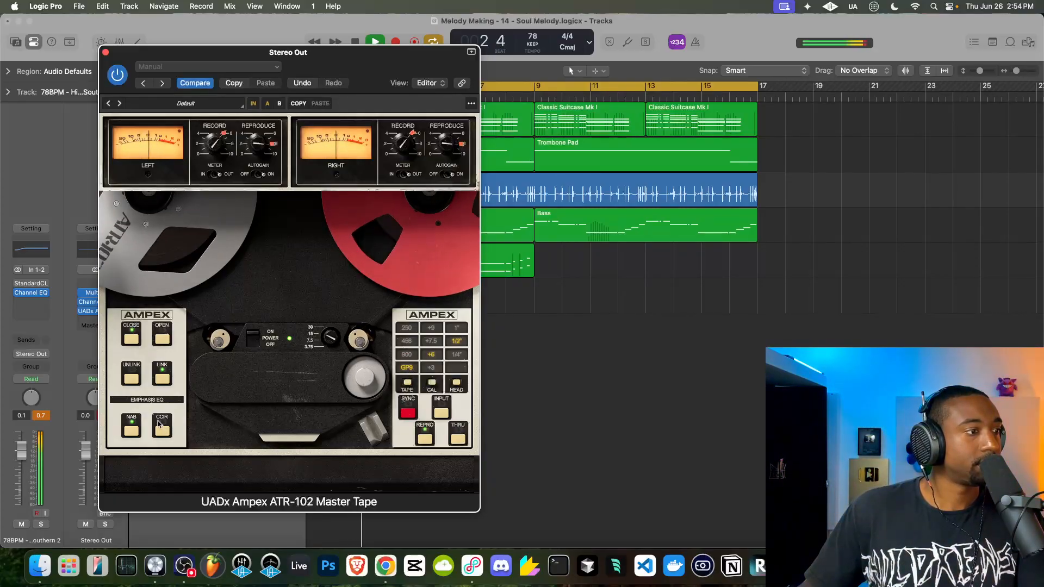
left_click(160, 343)
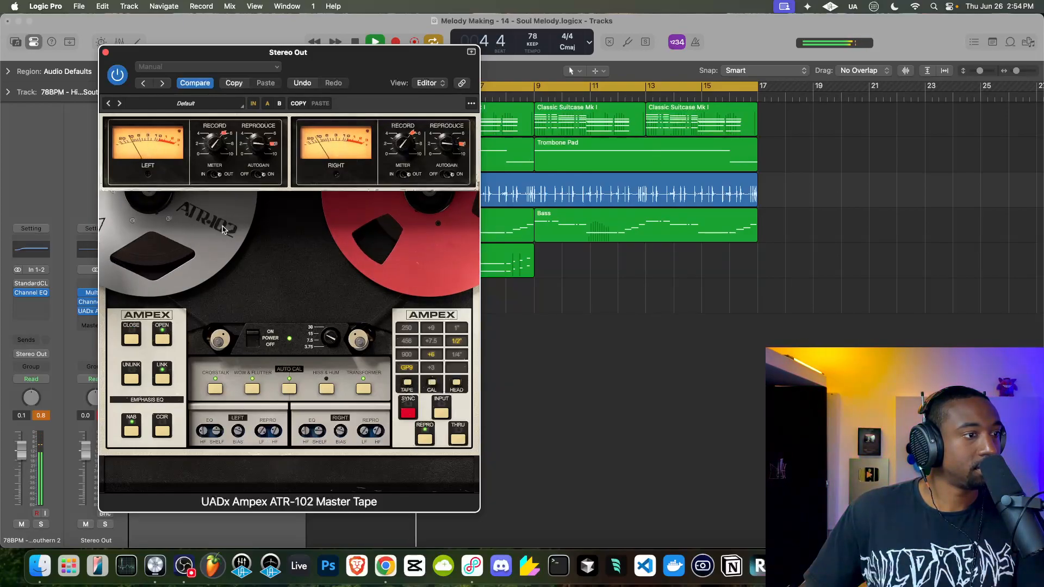
left_click(105, 52)
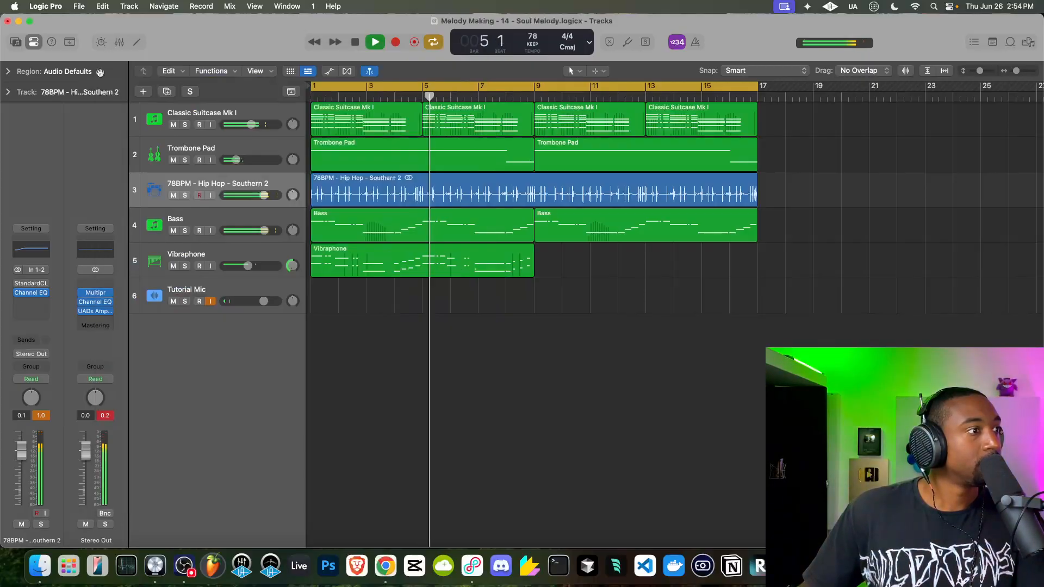
left_click(95, 311)
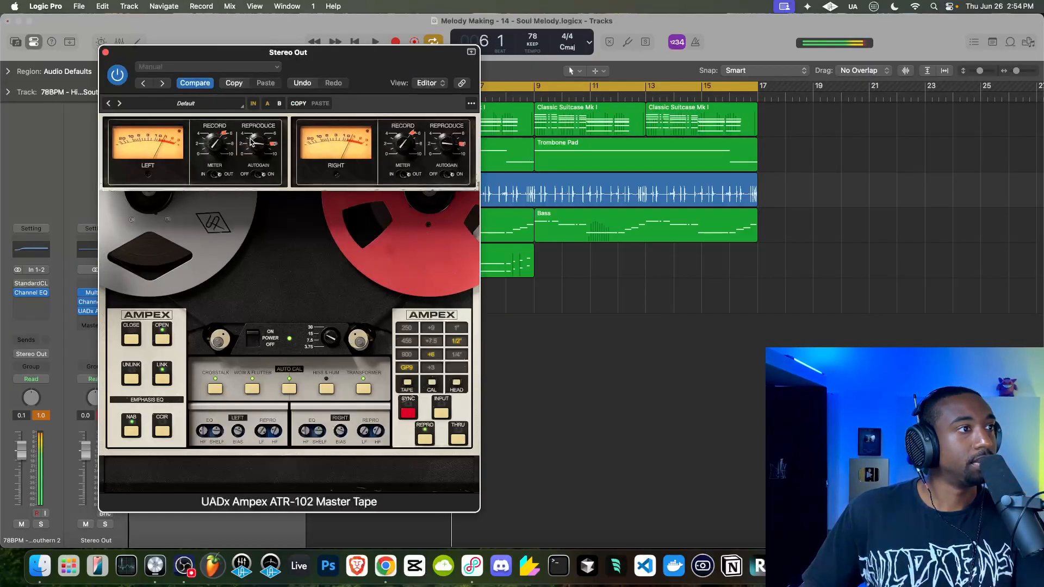
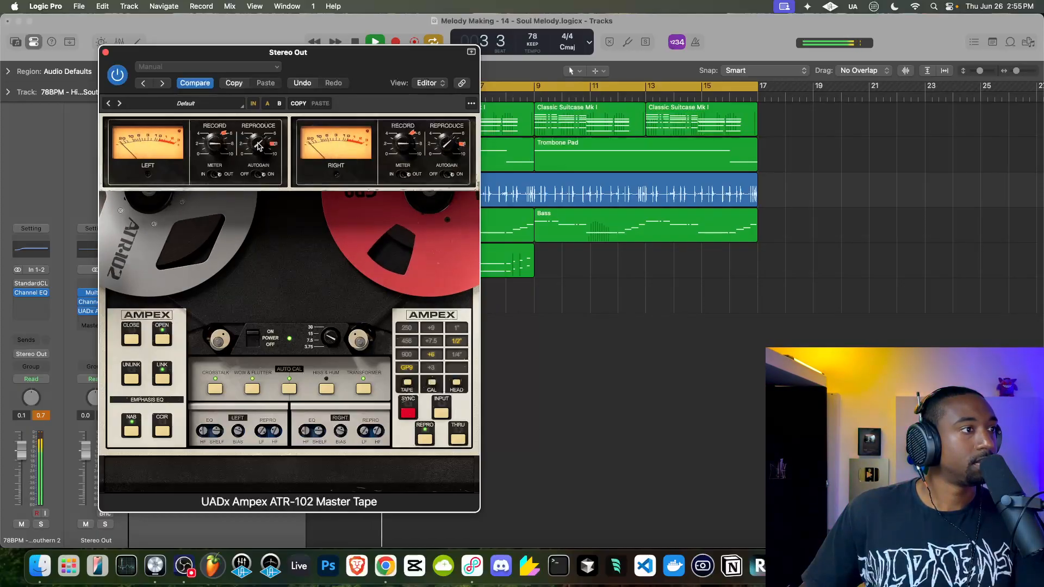
left_click_drag(301, 65, 406, 80)
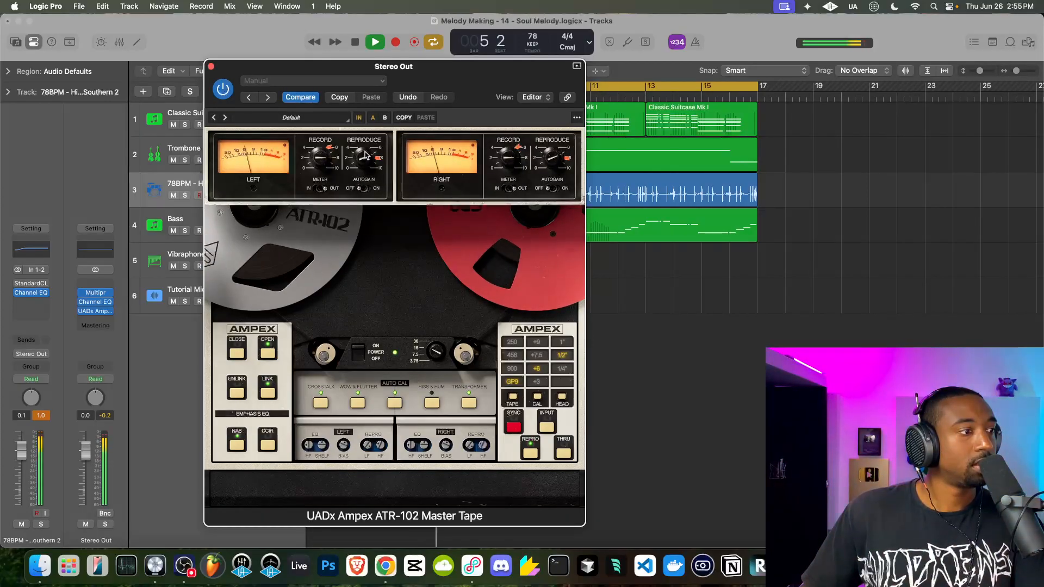
Toggle the ATR-102's autogain and check the level with a short playback from the loop start.
key("space")
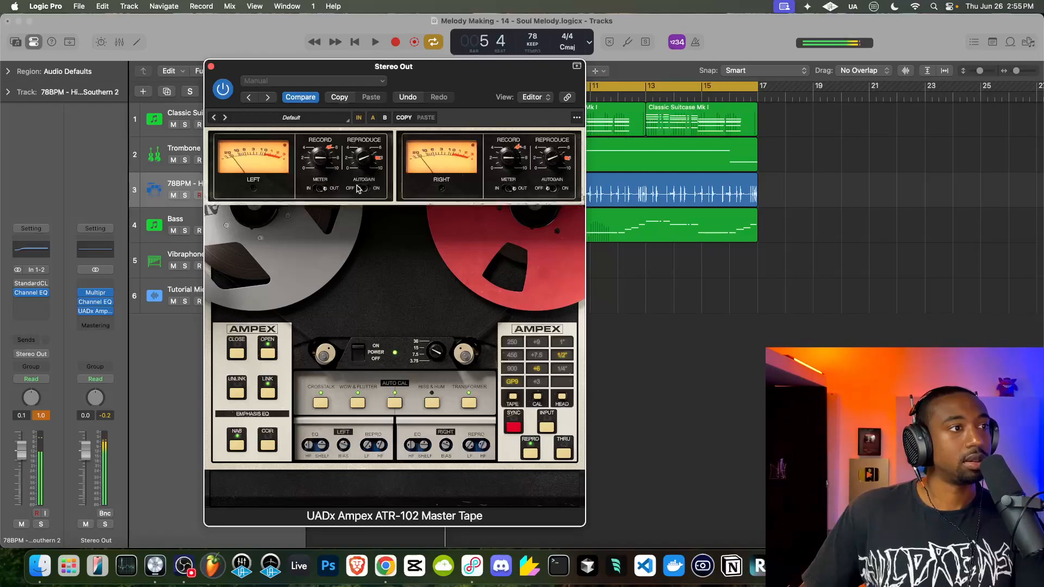
left_click(365, 189)
key("space")
key("space")
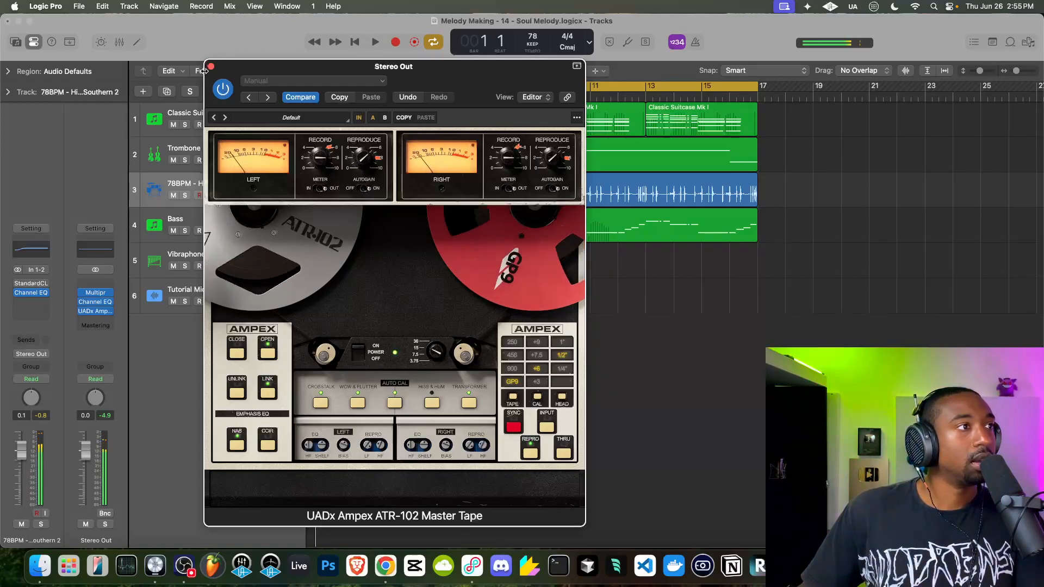
left_click(207, 70)
left_click(210, 67)
left_click(91, 320)
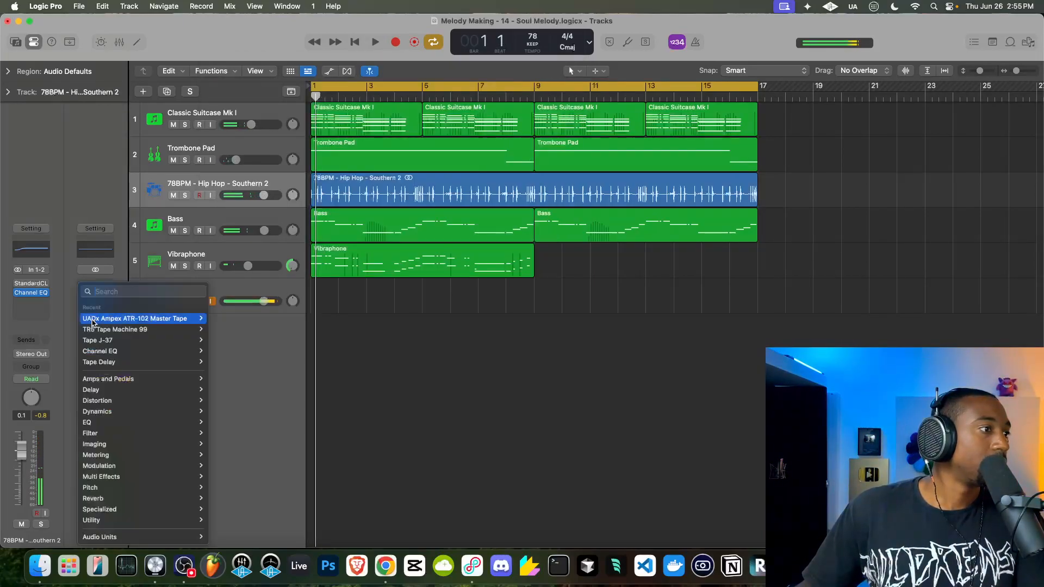
mouse_move(140, 341)
left_click(270, 384)
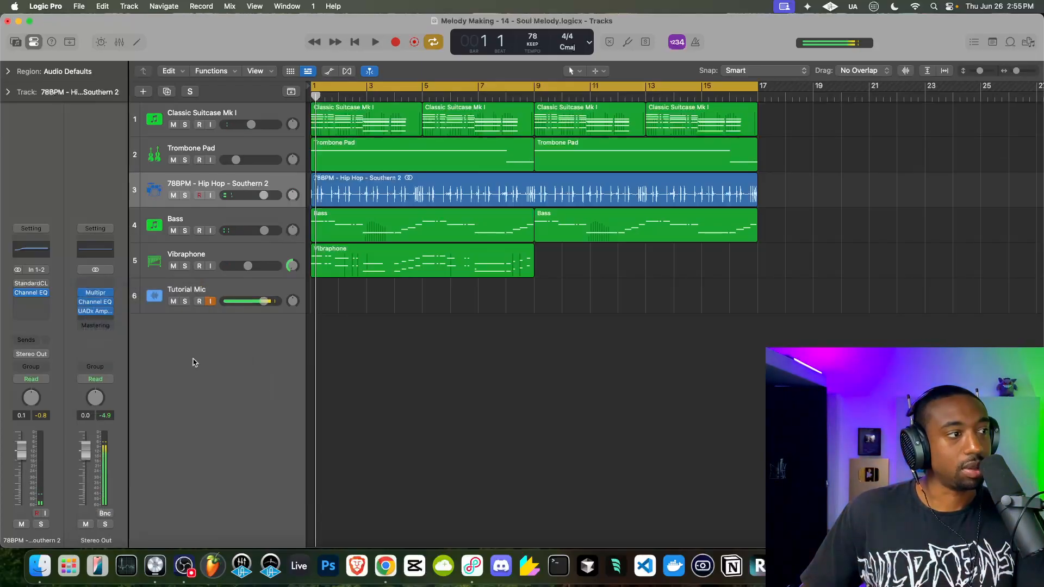
Reopen the Stereo Out's ATR-102 and switch its tape type to 250 while auditioning the loop.
left_click(97, 312)
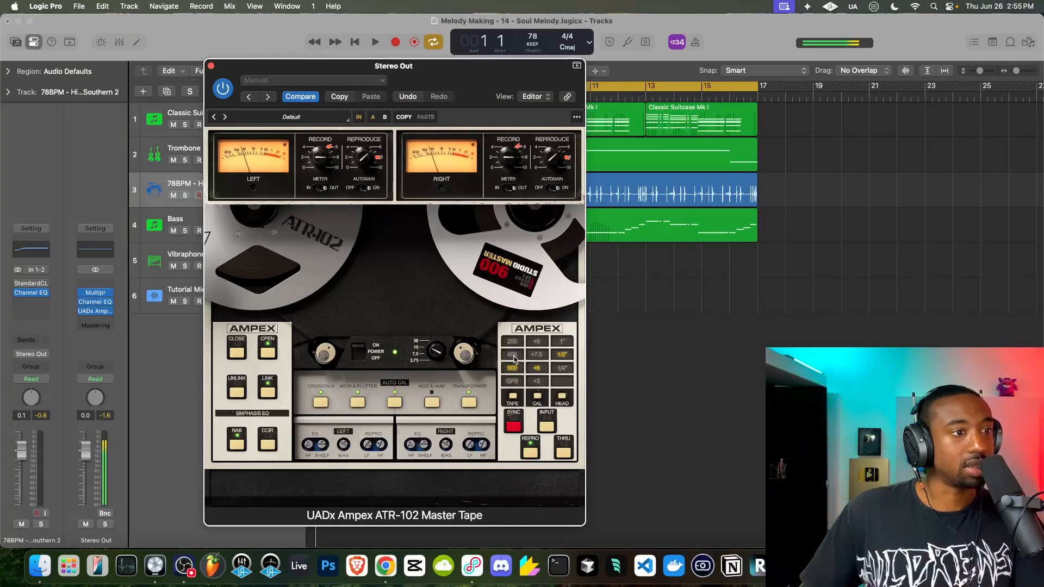
left_click(513, 342)
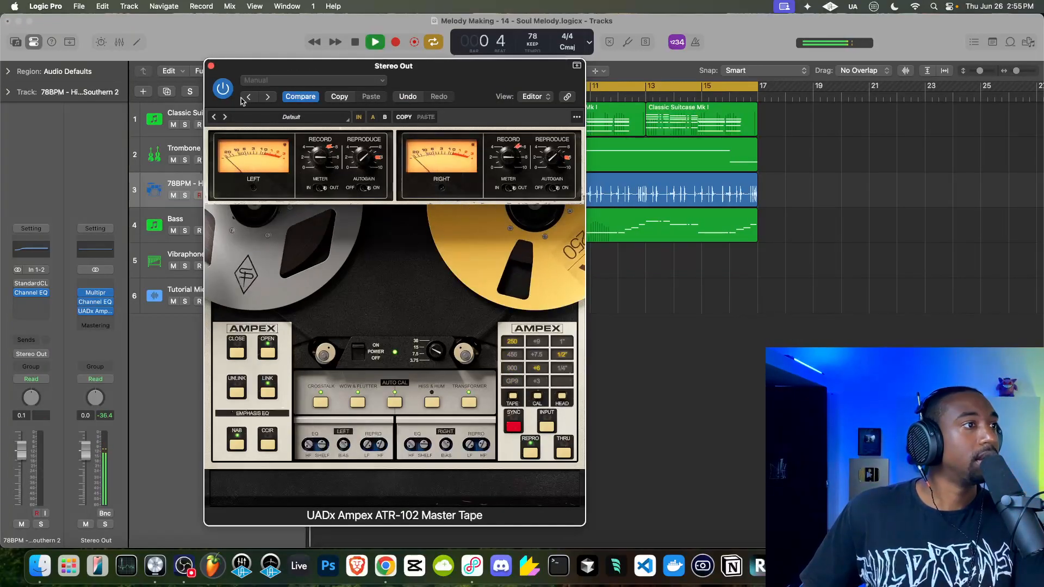
left_click(211, 66)
Insert an Expander after the ATR-102 on the Stereo Out.
left_click(97, 322)
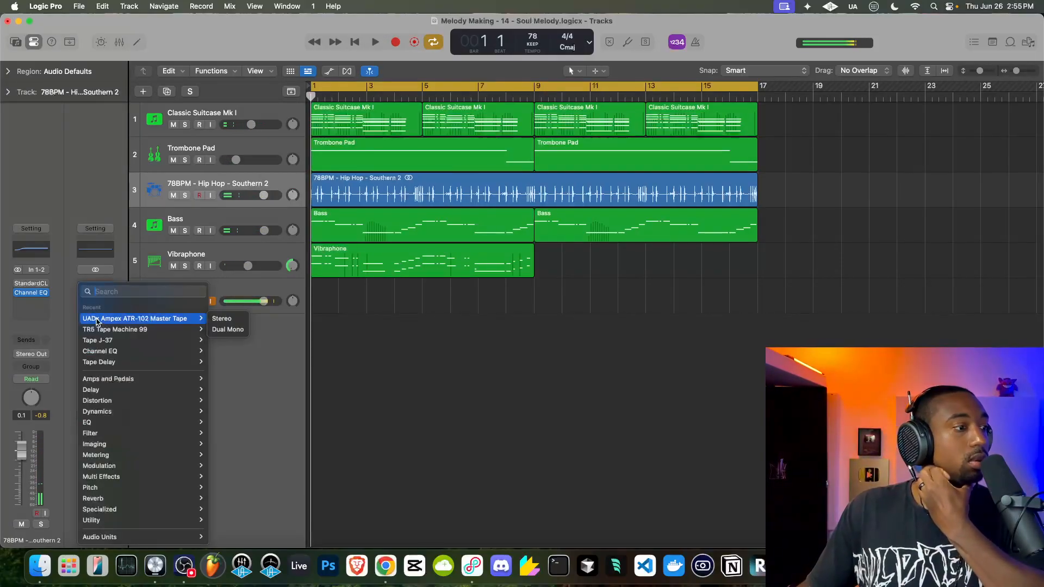
mouse_move(113, 331)
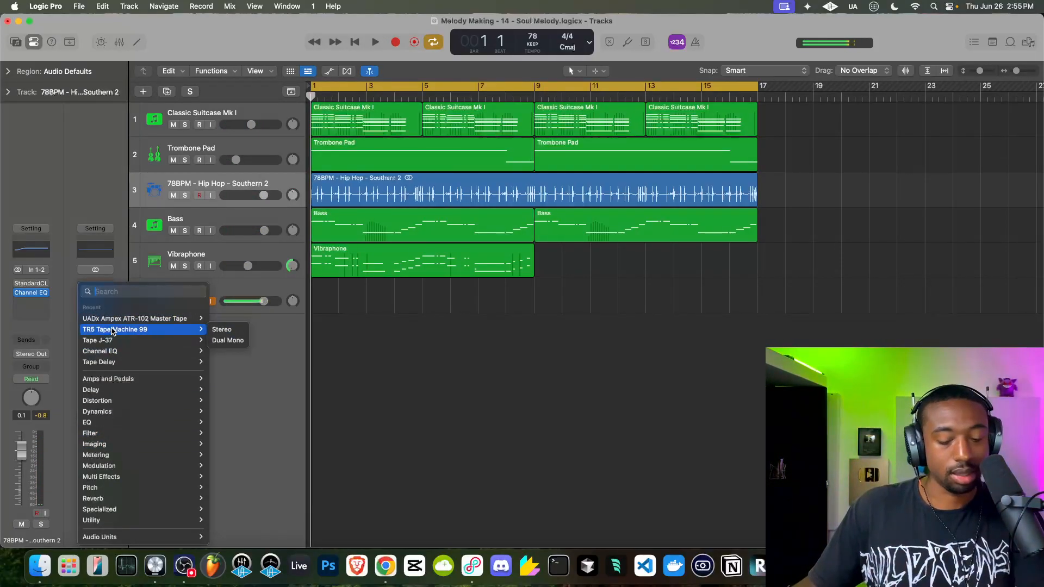
type("ex")
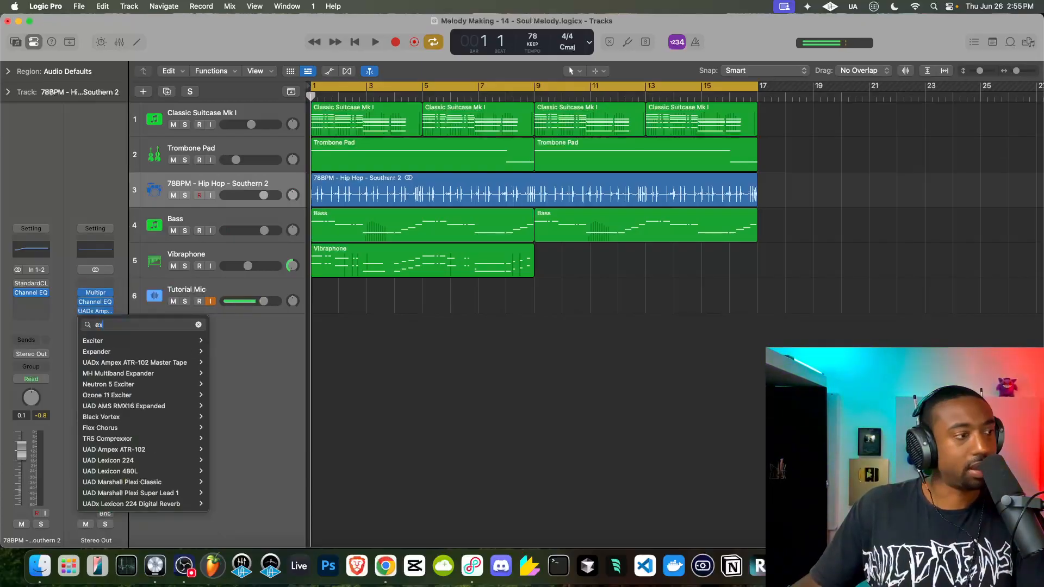
left_click(115, 354)
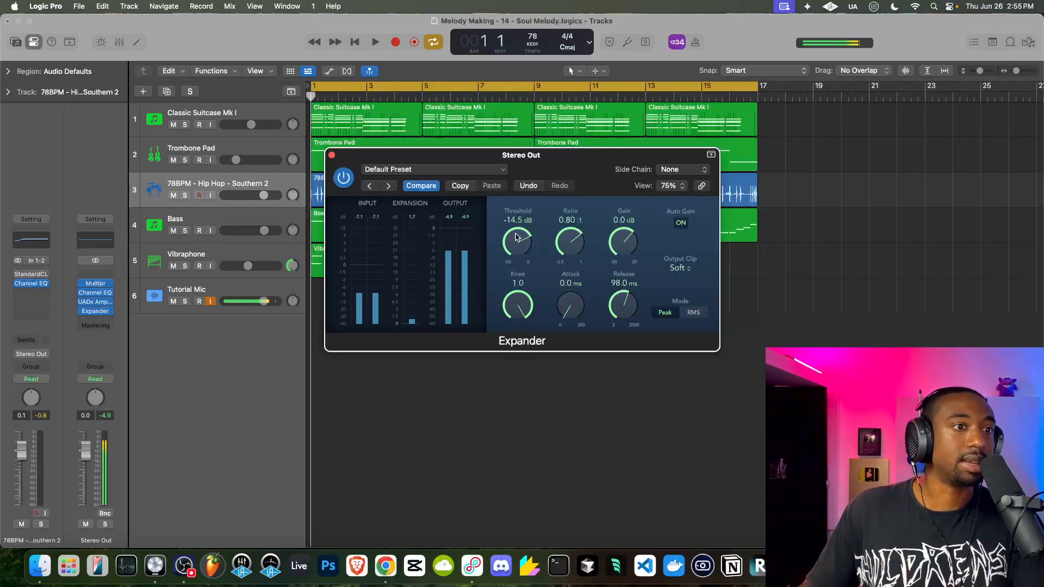
Set the Expander's threshold to -18.0 dB and its release to 73.0 ms while auditioning the mix.
key("space")
key("space")
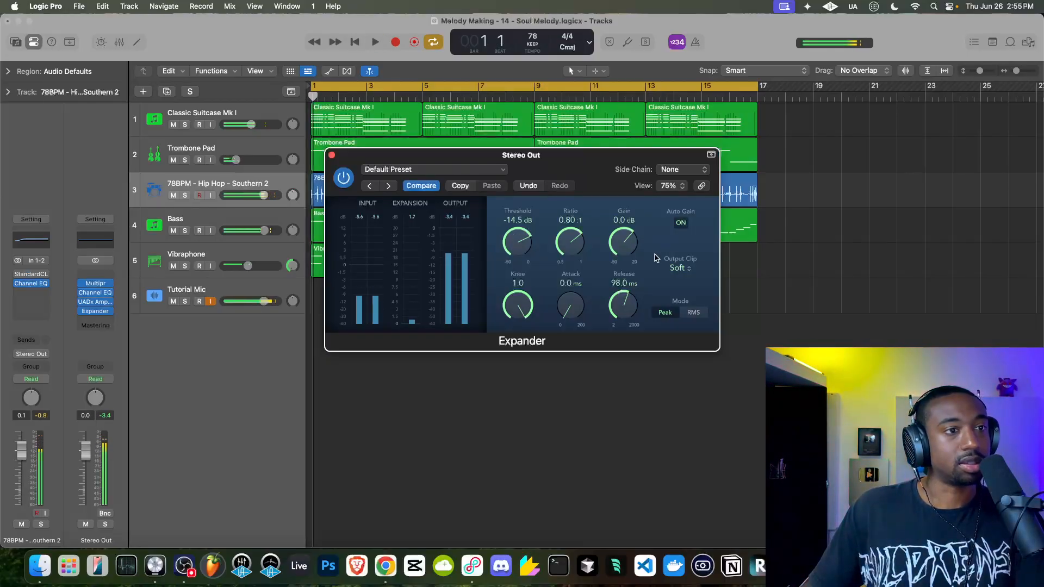
key("space")
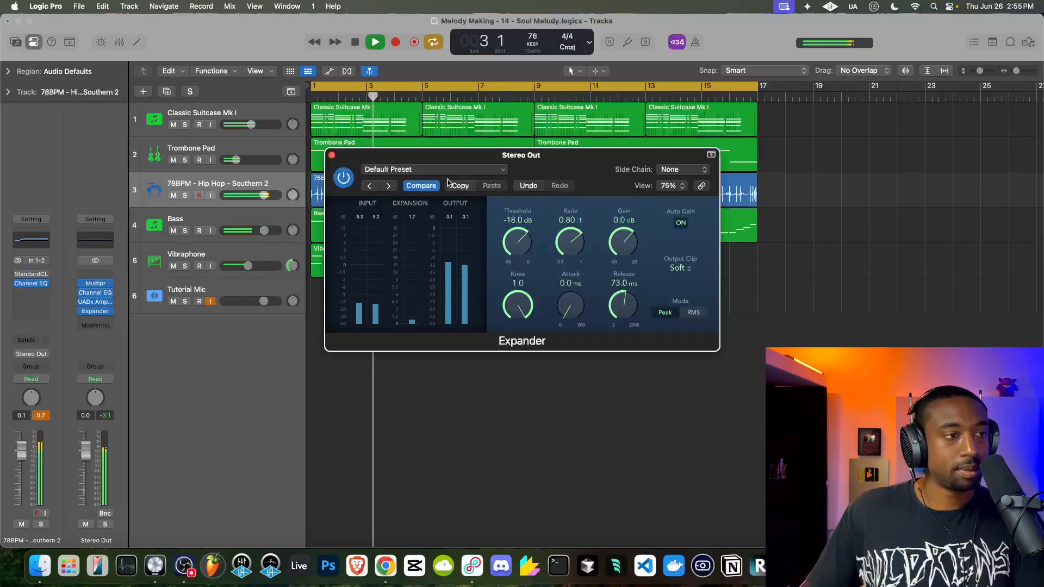
left_click(331, 155)
key("space")
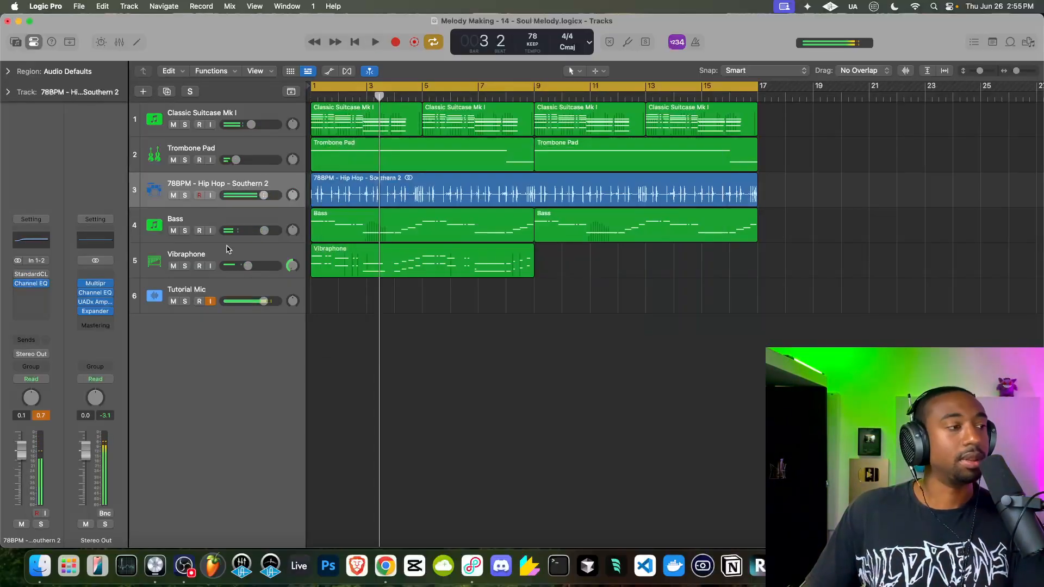
Insert a Channel EQ after the Expander on the Stereo Out and enable its HQ mode during playback.
left_click(99, 317)
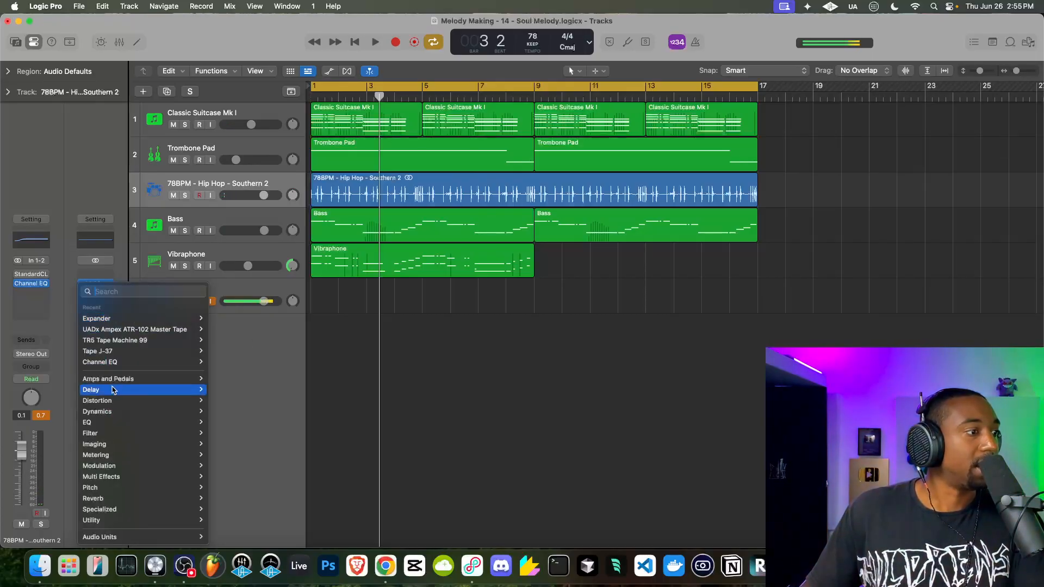
left_click(110, 362)
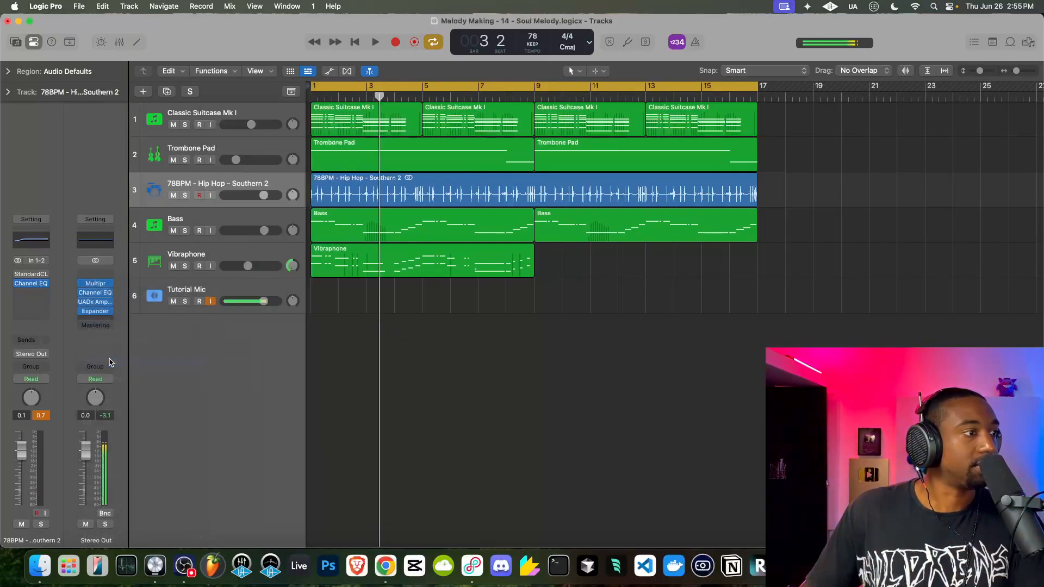
key("space")
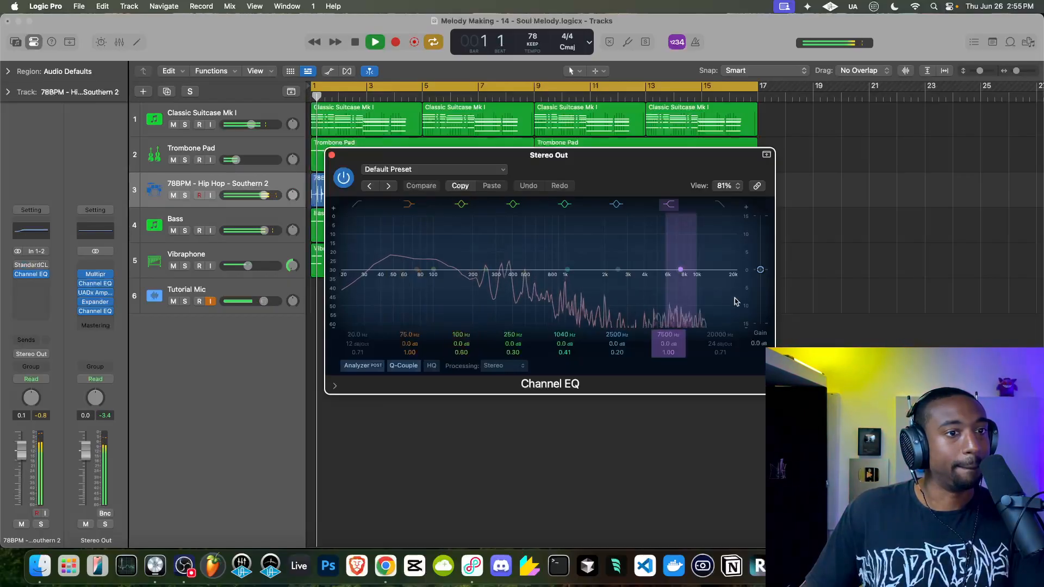
left_click(432, 366)
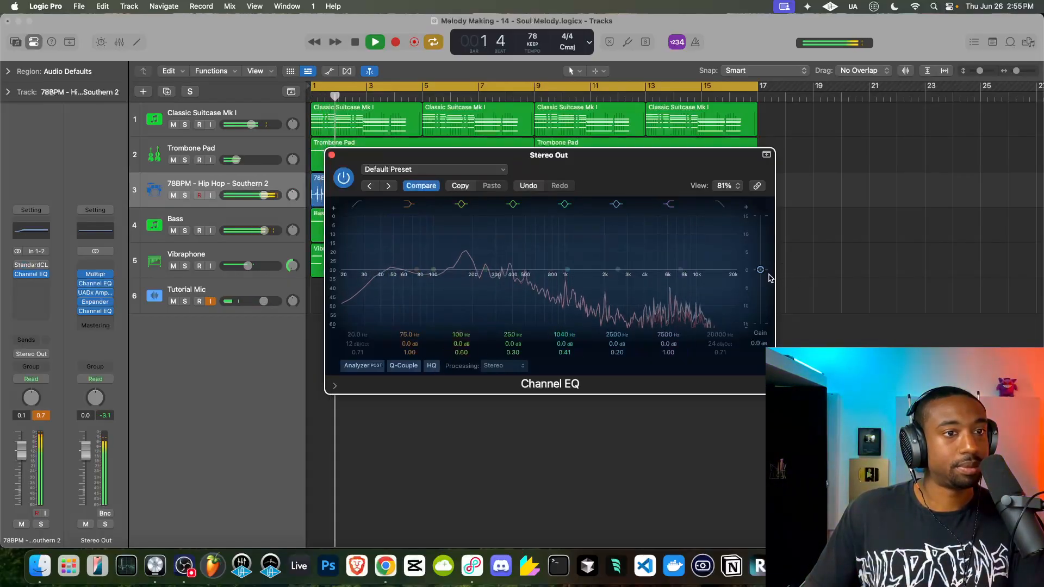
Turn off the Tutorial Mic's input monitoring and set the new Channel EQ's master gain to +1.0 dB during playback.
left_click_drag(760, 267, 761, 260)
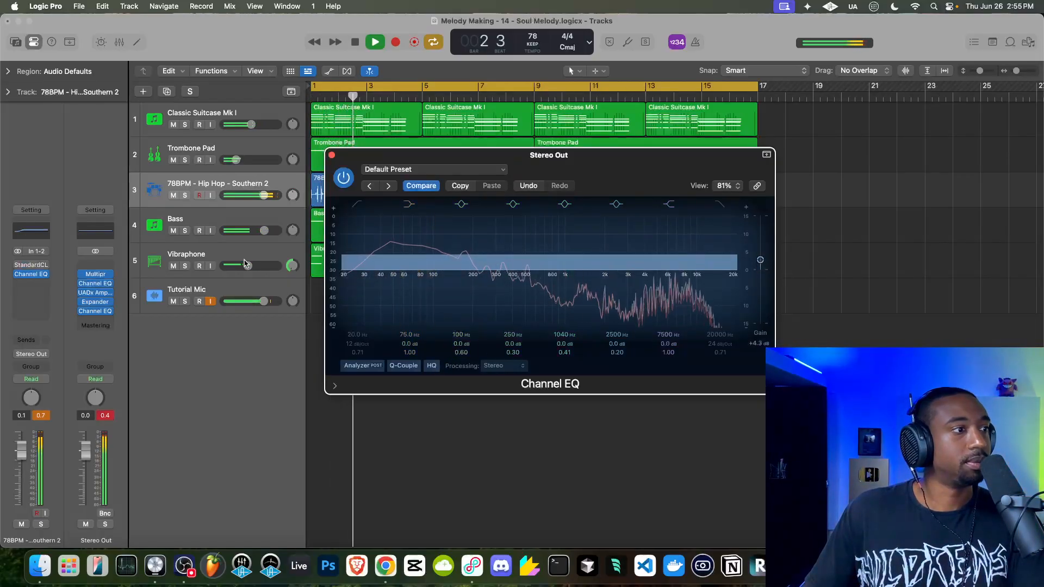
left_click(211, 303)
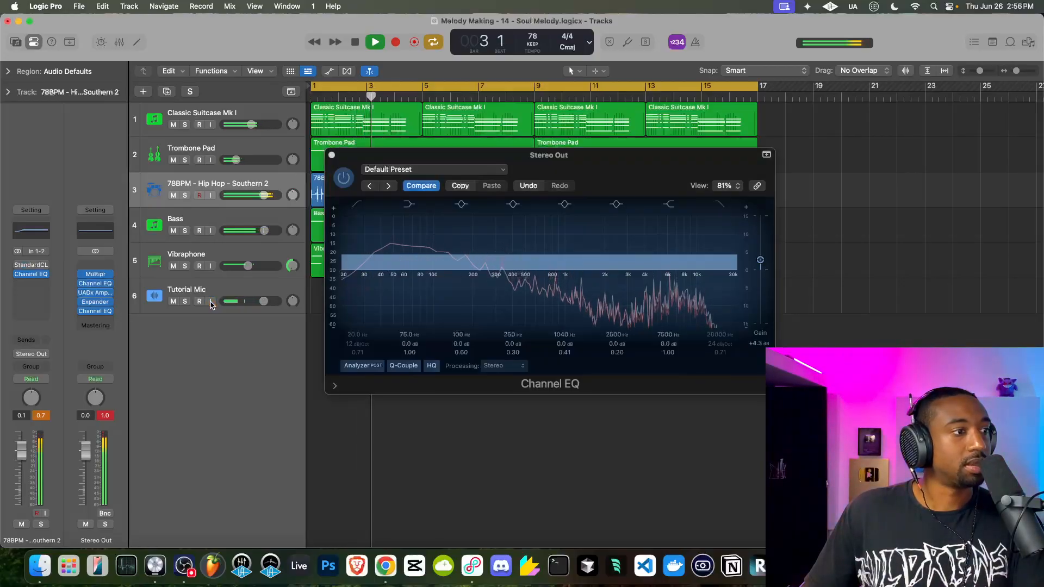
key("space")
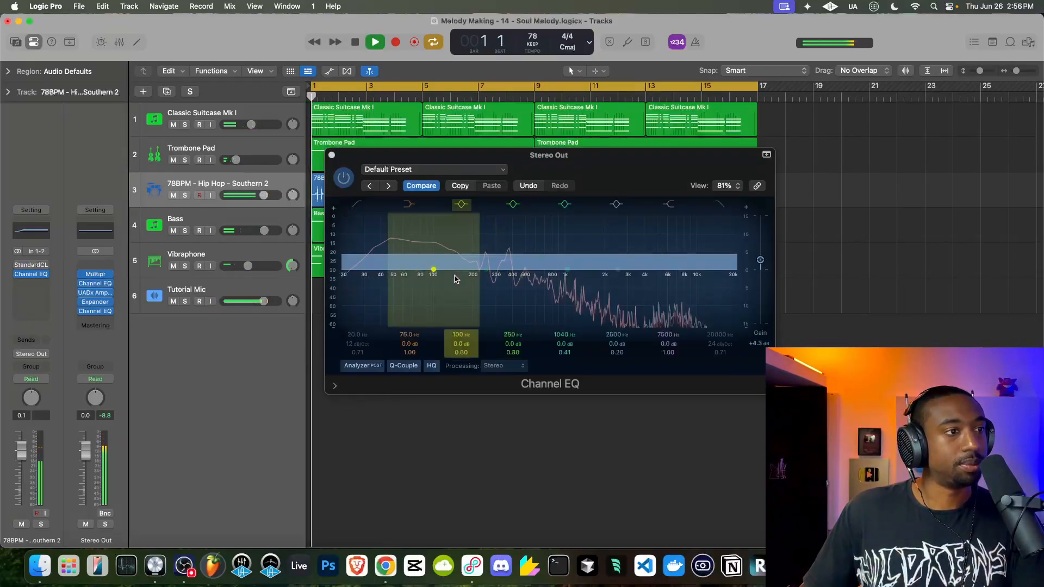
left_click_drag(759, 260, 759, 267)
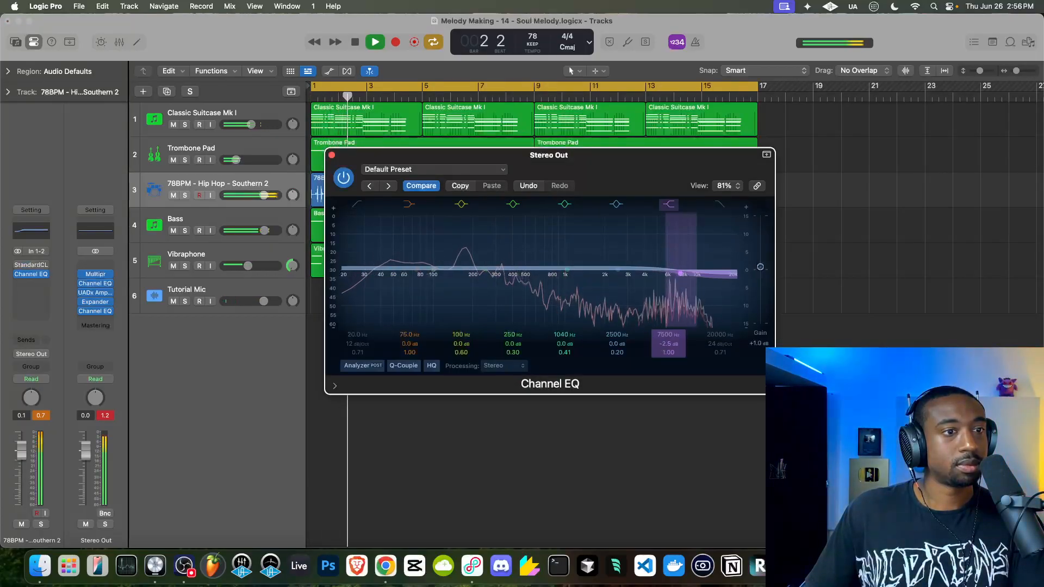
Set the EQ to +5.0 dB at 75 Hz, +0.5 dB at 1040 Hz, -3.9 dB at 2720 Hz and +2.6 dB gain, and lower the Bass.
left_click_drag(663, 333, 663, 356)
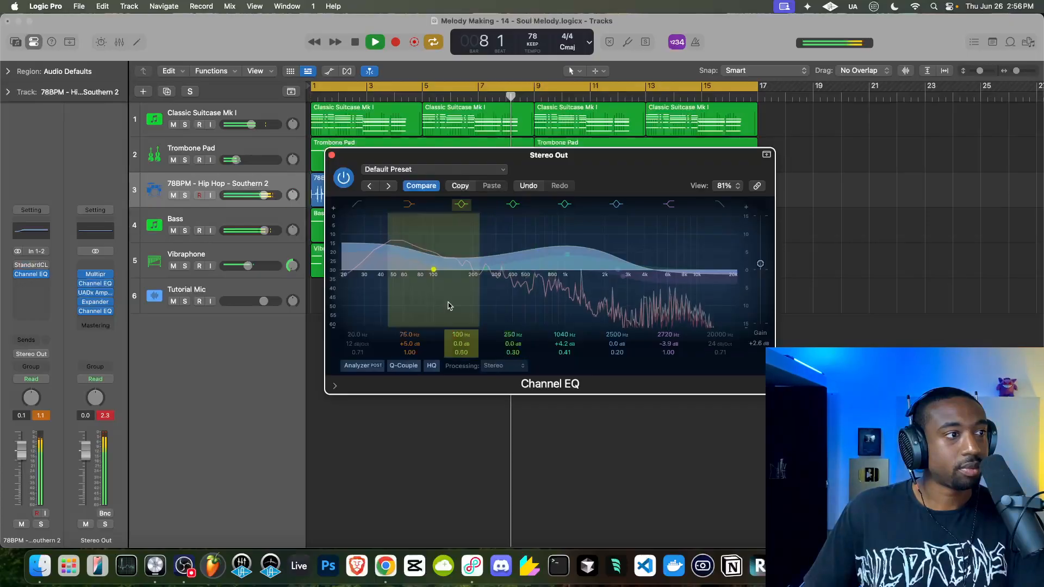
left_click_drag(265, 230, 236, 235)
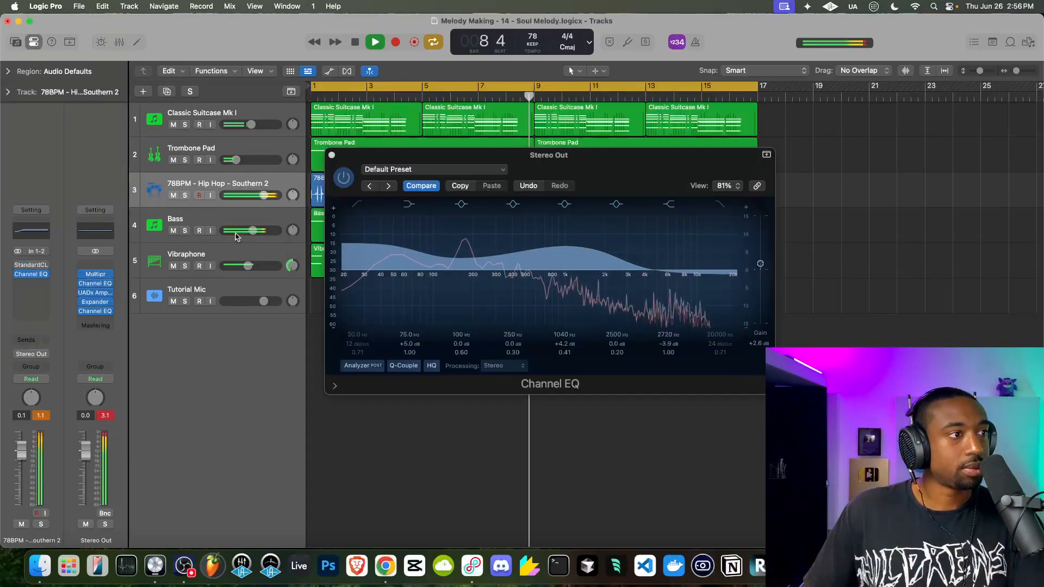
left_click_drag(560, 334, 559, 340)
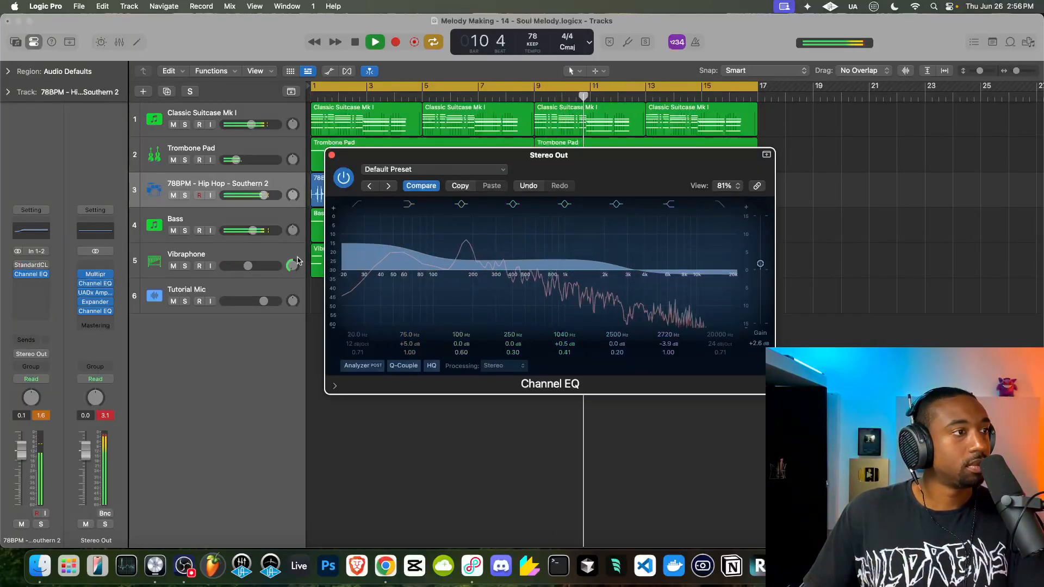
left_click(332, 155)
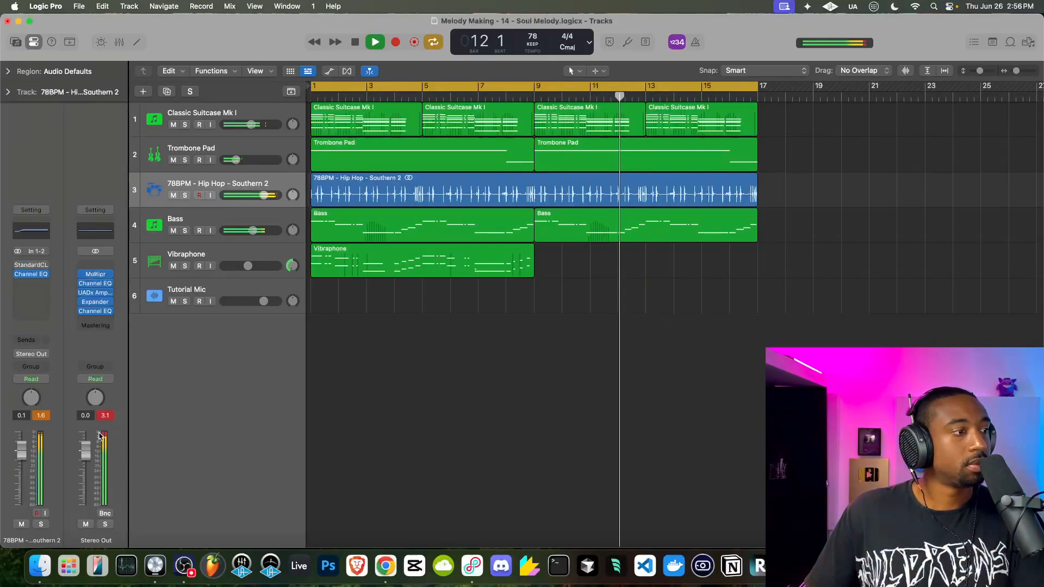
left_click(97, 314)
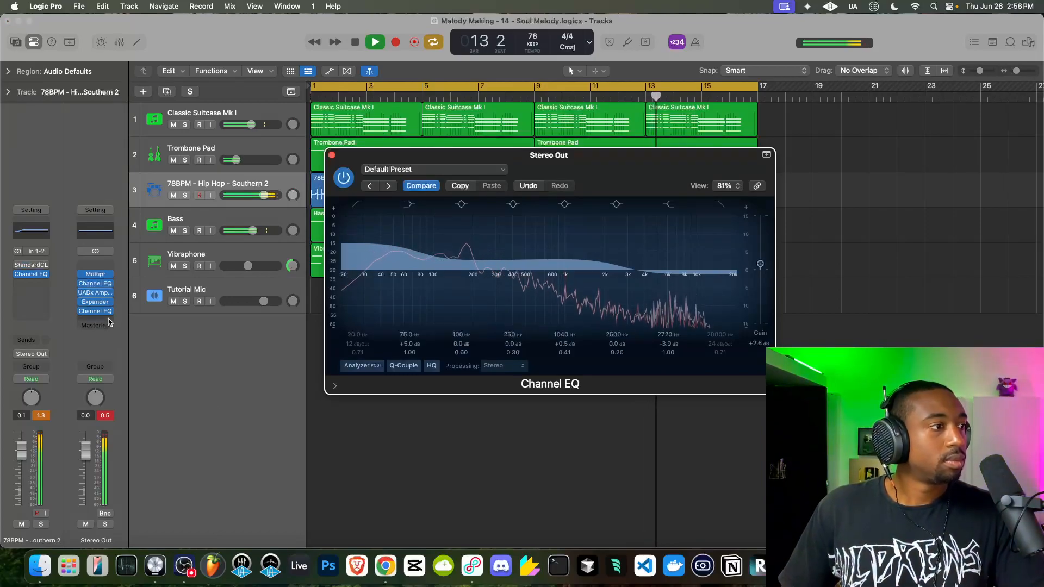
left_click(108, 322)
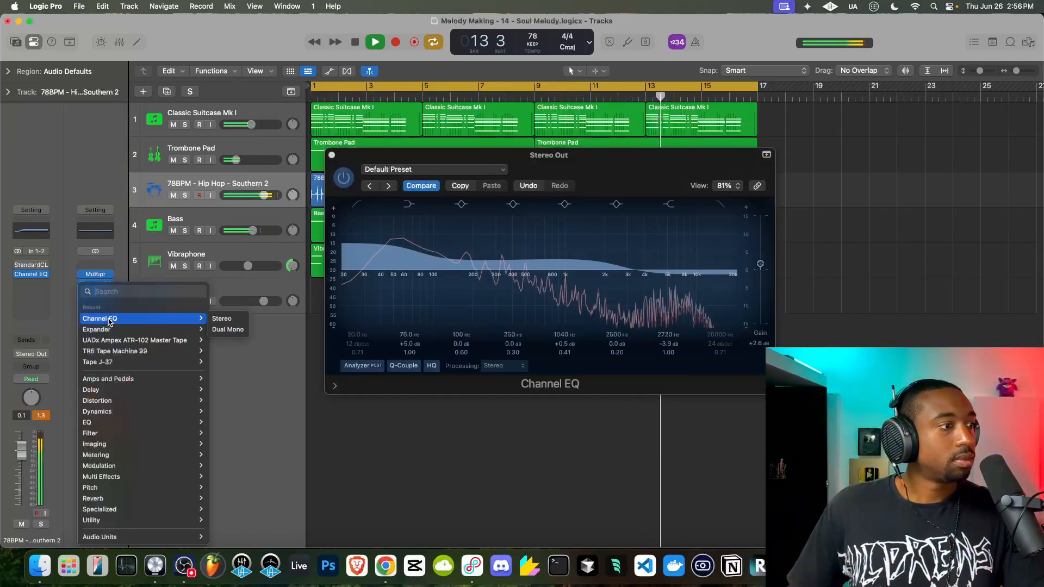
left_click(242, 409)
left_click(332, 156)
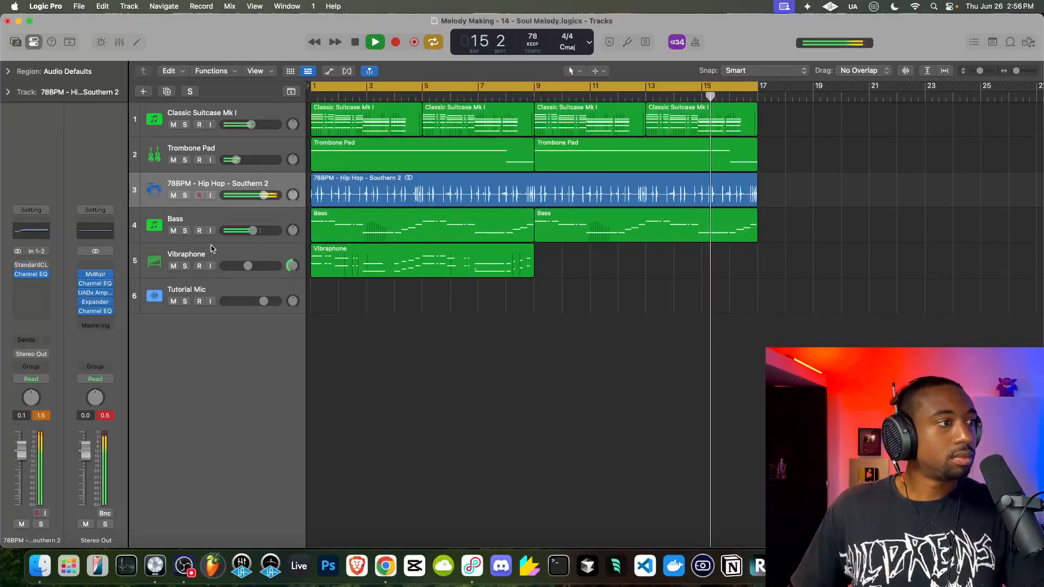
Mute the 78BPM Hip Hop drum track, with the Tutorial Mic's input monitoring switched on briefly for commentary.
left_click(210, 301)
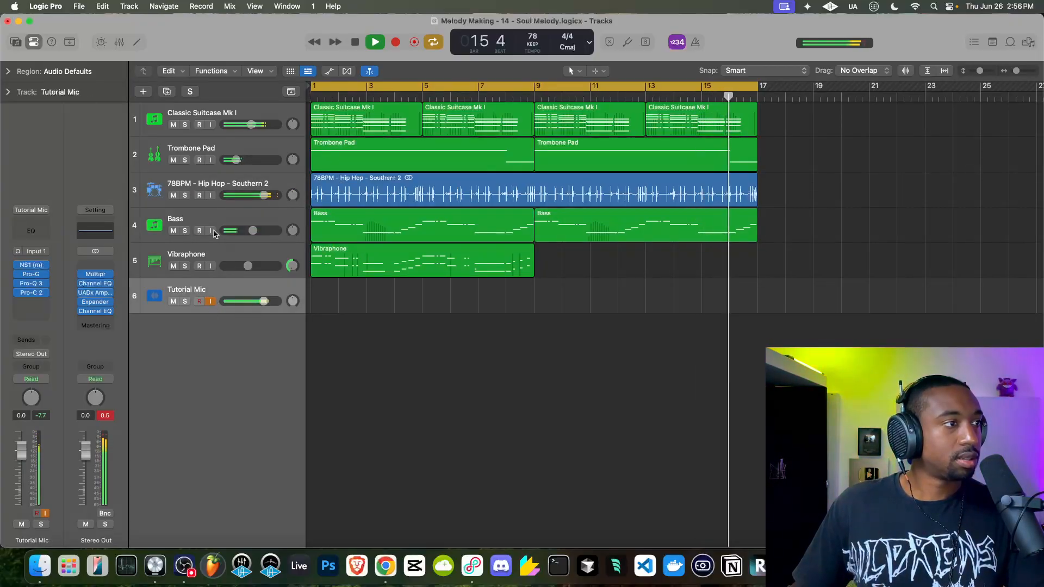
left_click(174, 196)
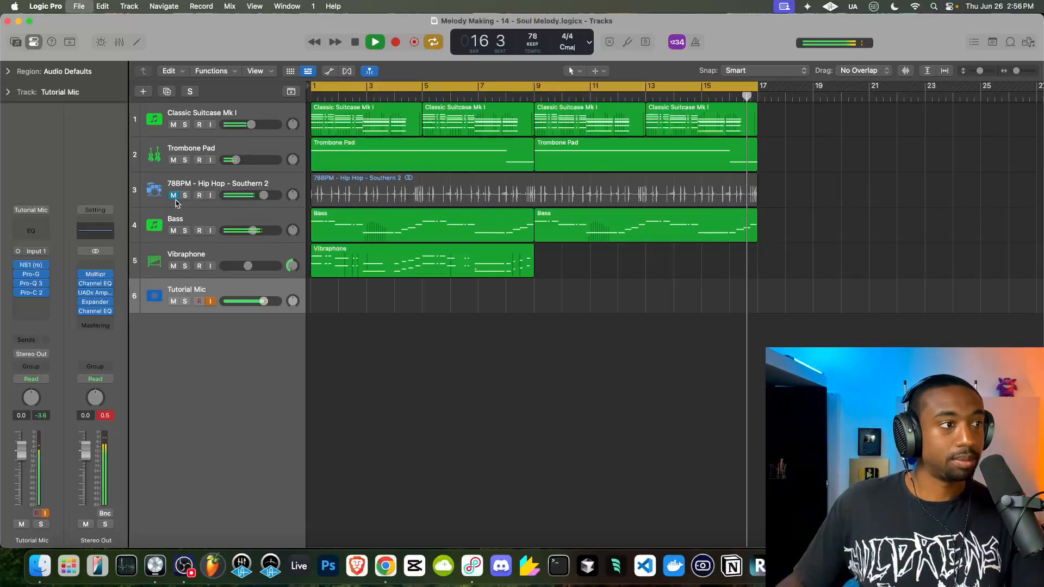
left_click(211, 301)
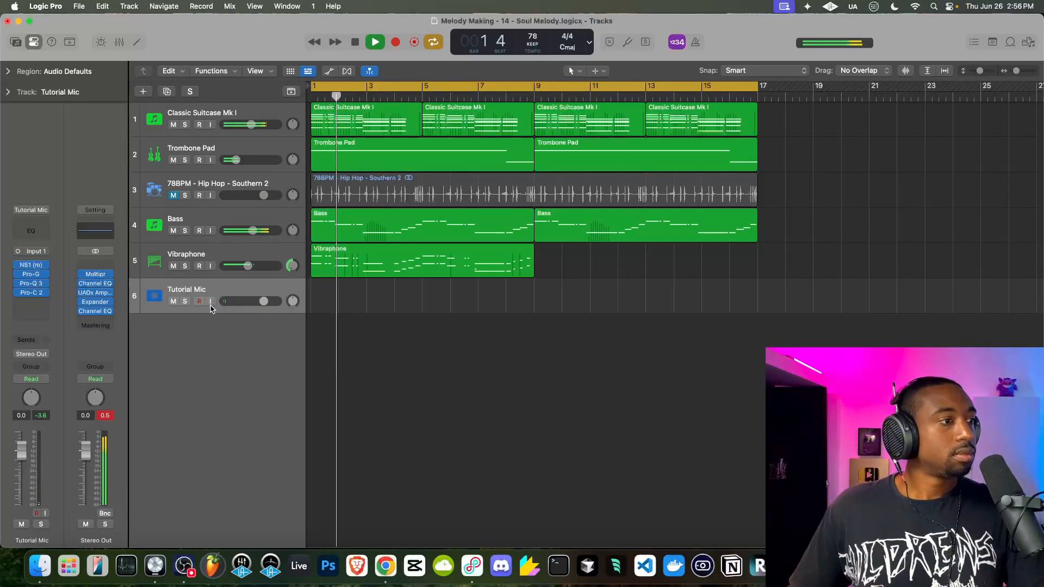
Set the last Stereo Out Channel EQ's 75 Hz low shelf gain to 0 dB and trim its 1040 Hz band's boost.
left_click(95, 311)
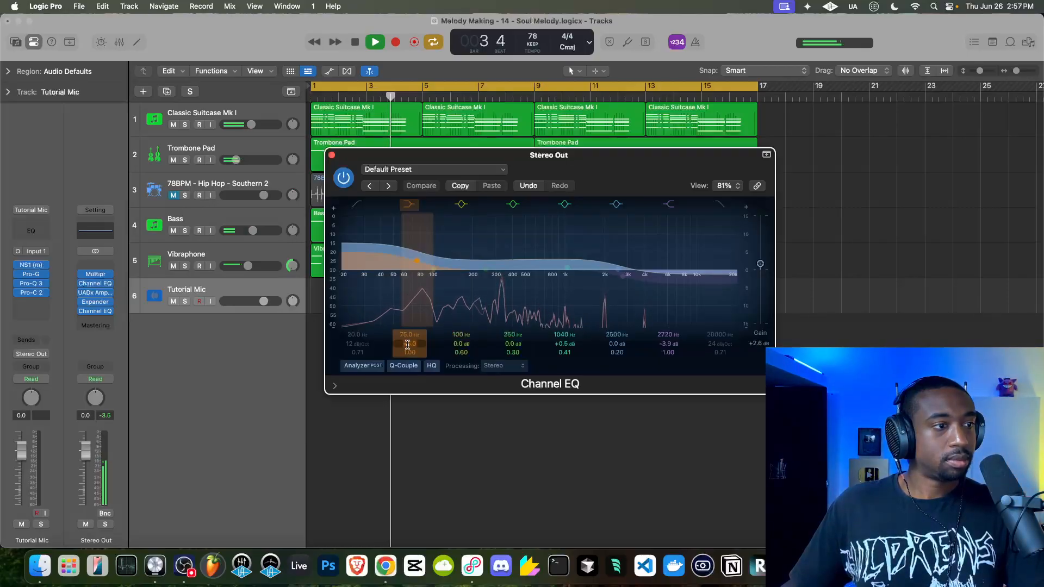
type("0")
key("Return")
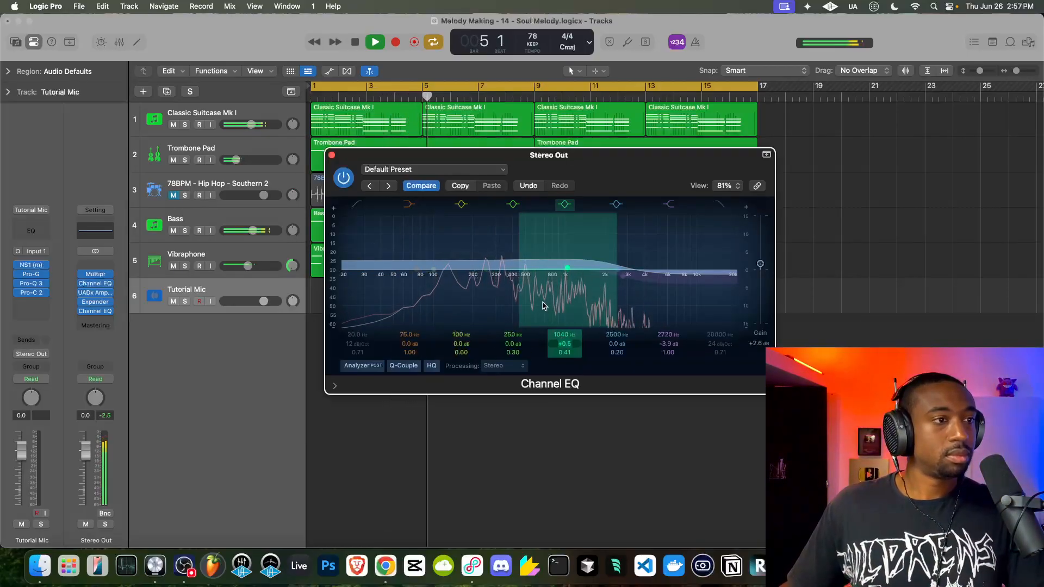
left_click(573, 344)
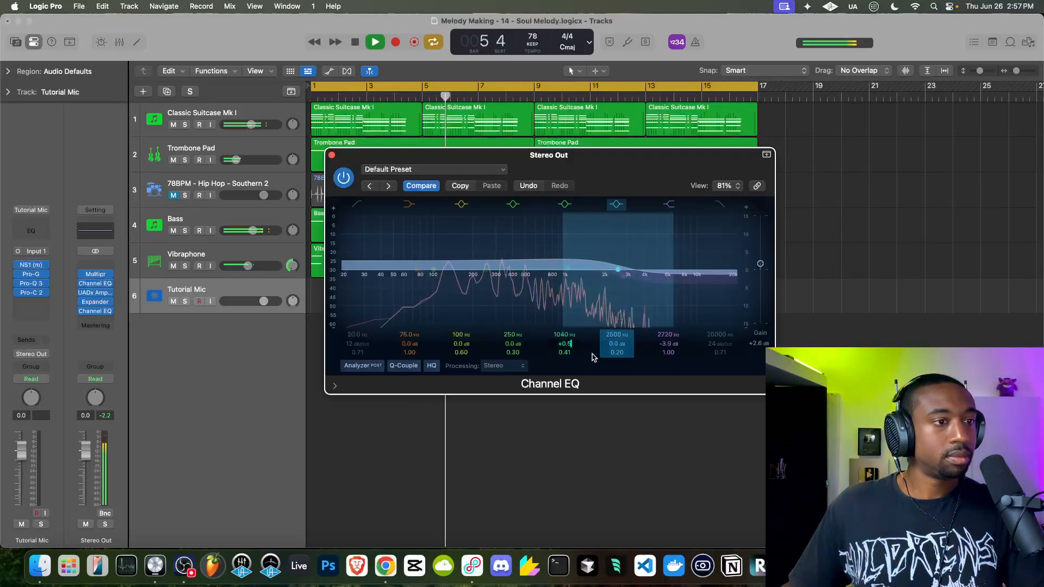
left_click(590, 371)
left_click_drag(565, 345, 566, 341)
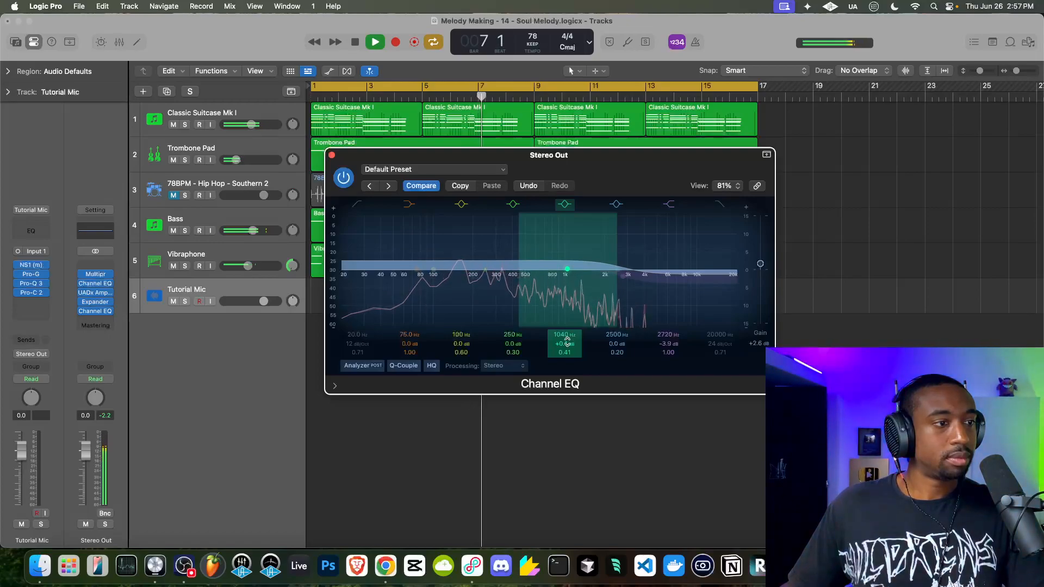
left_click(331, 155)
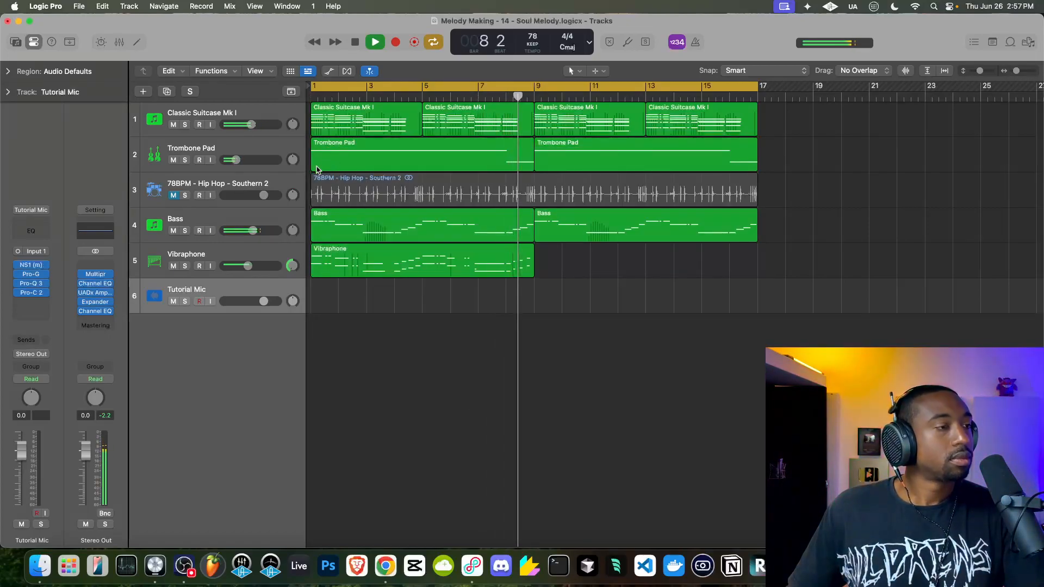
Turn the Tutorial Mic's input monitoring back on and stop playback.
left_click(210, 301)
key("space")
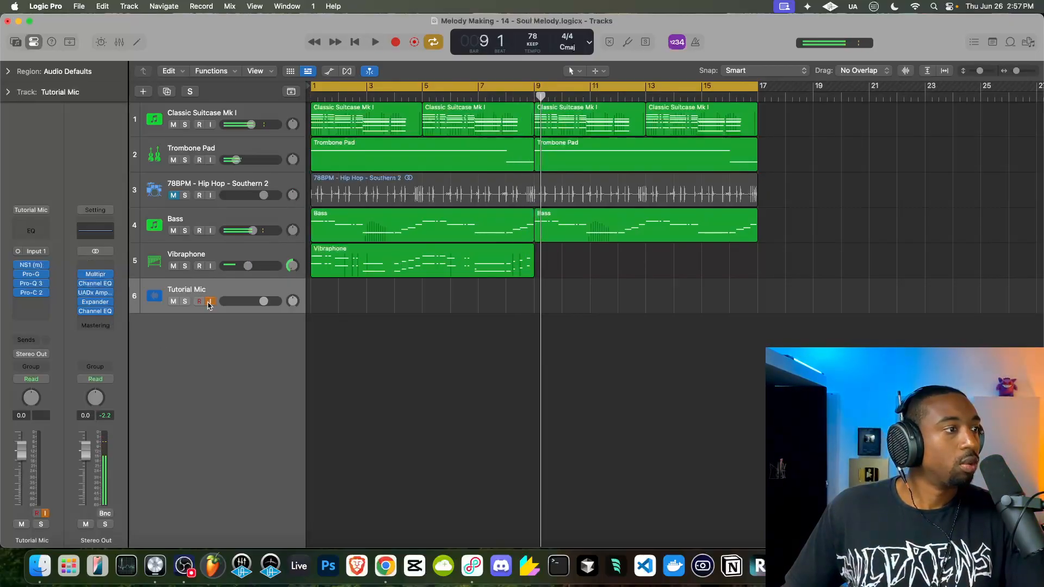
Add a Direction Mixer at the end of the Stereo Out effects chain and turn its Split on.
left_click(91, 320)
type("dire")
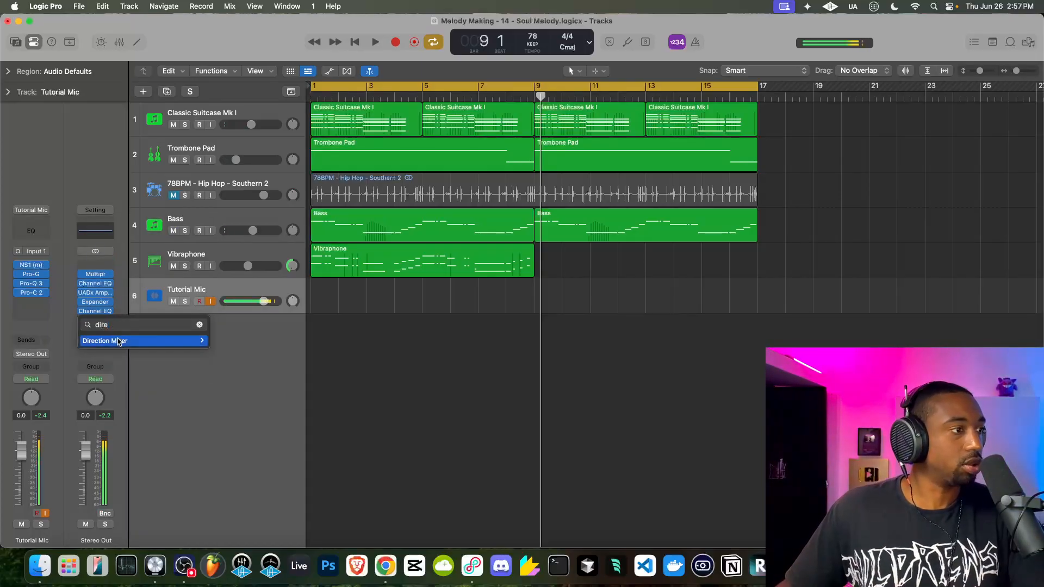
left_click(119, 343)
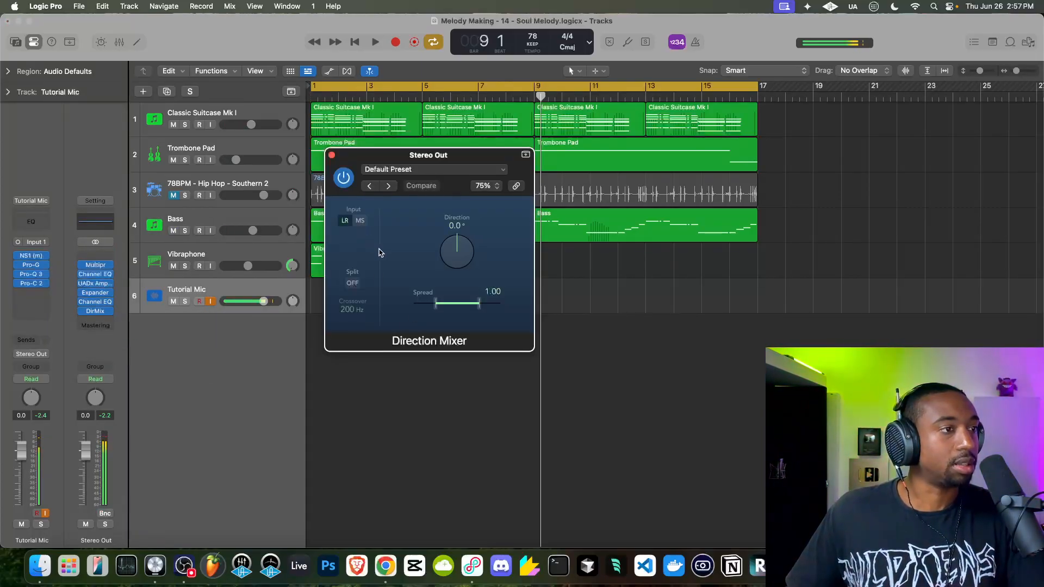
left_click(351, 283)
left_click_drag(413, 164, 271, 167)
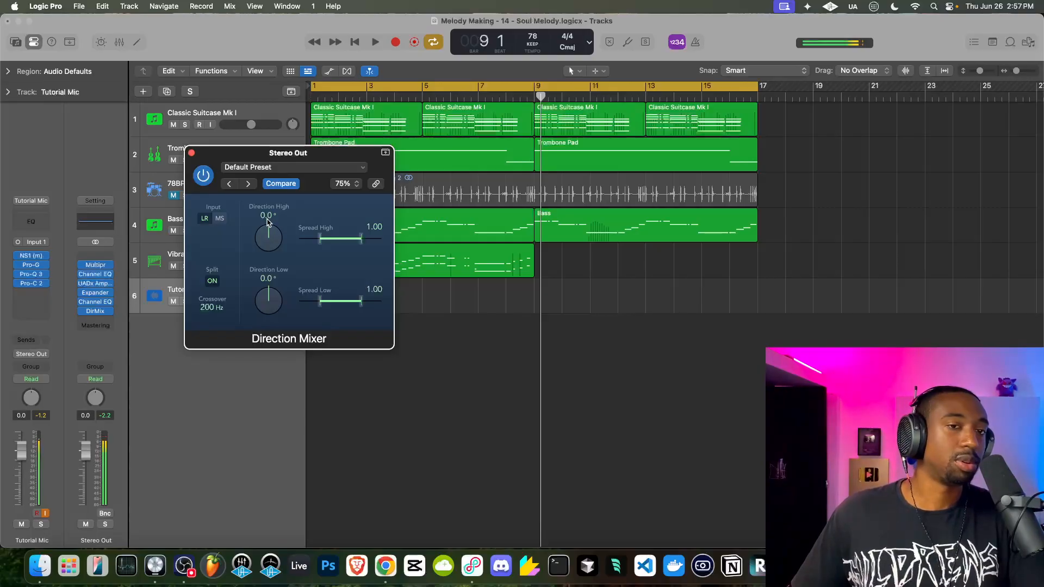
During playback, reset Direction Low to 0.0°, narrow Spread Low to 0.00 and set the Direction Mixer's crossover to 100 Hz.
key("space")
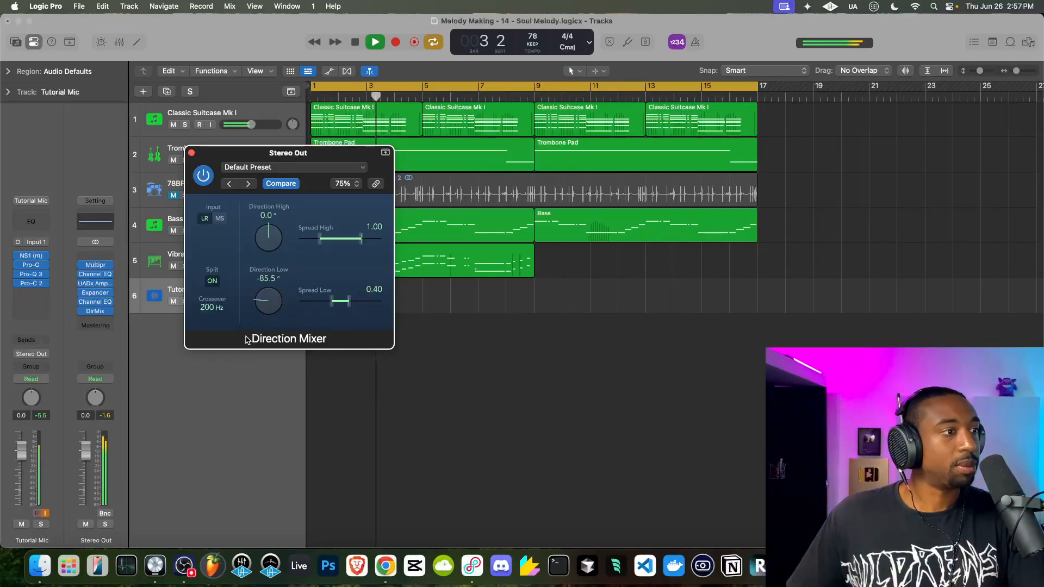
left_click_drag(258, 318, 270, 298)
left_click(270, 298, "alt")
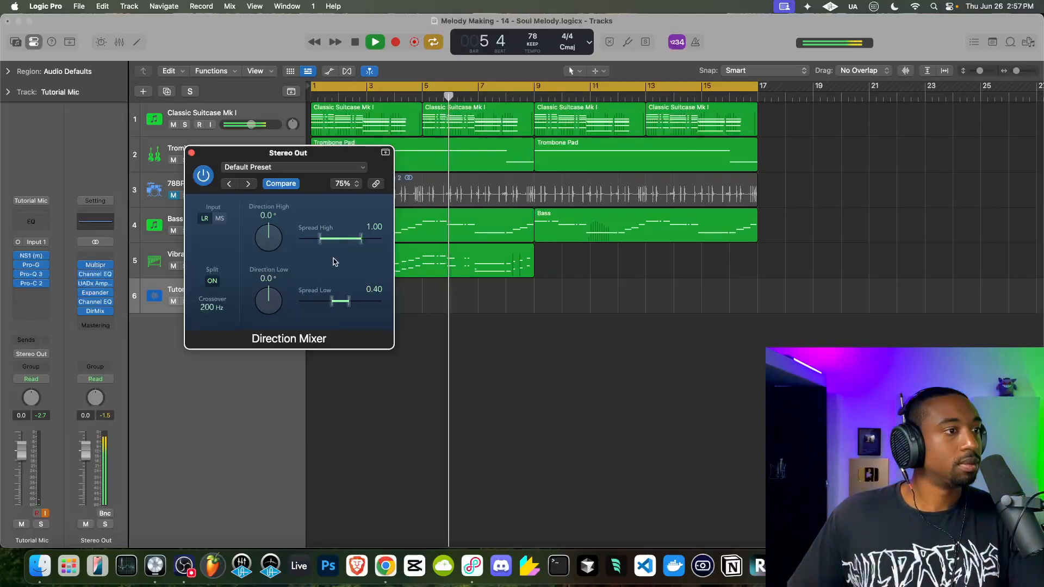
left_click(94, 311)
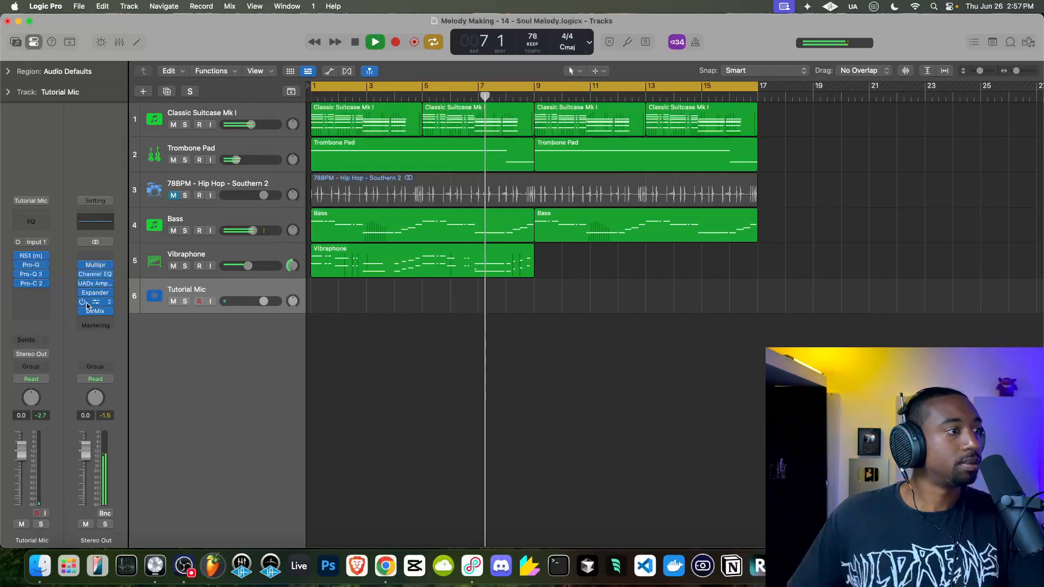
left_click(95, 311)
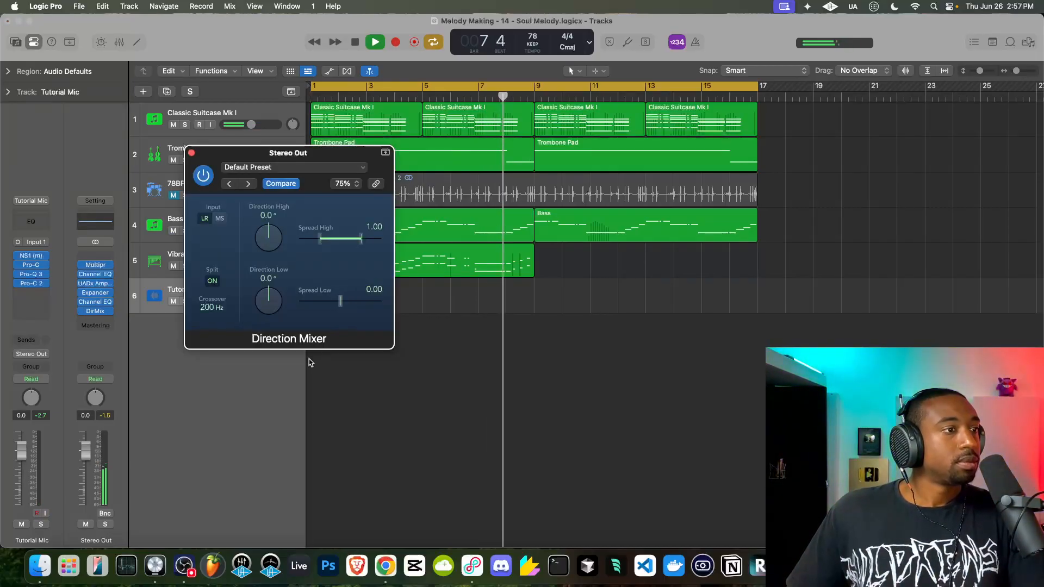
left_click_drag(216, 311, 213, 312)
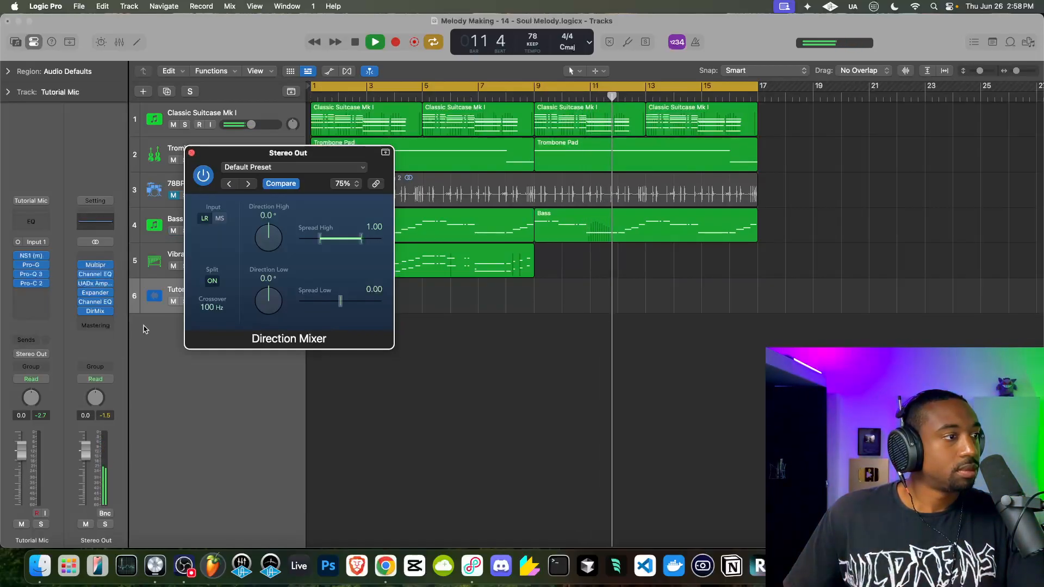
left_click_drag(225, 152, 294, 238)
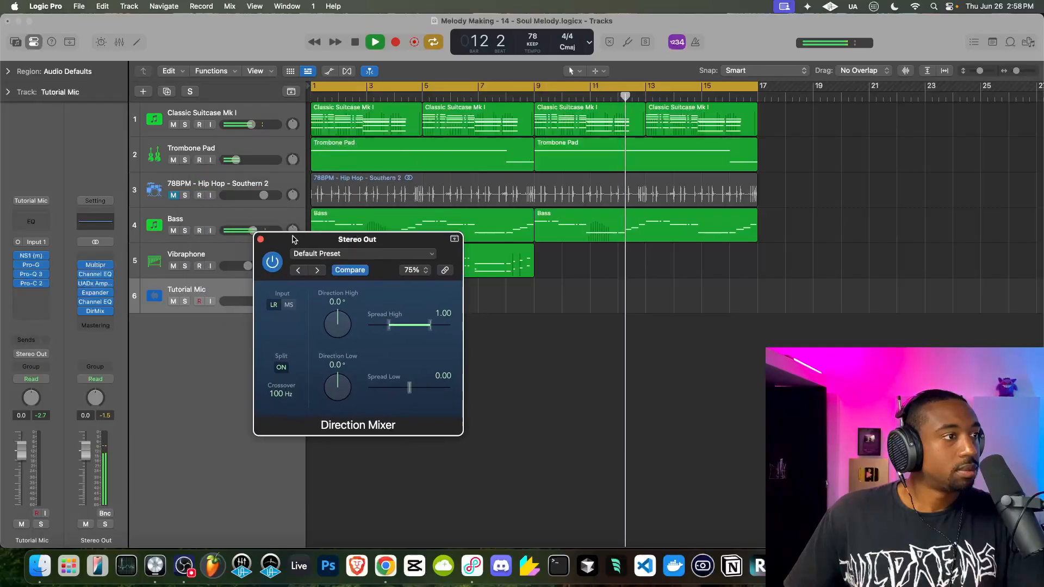
Turn on the Tutorial Mic's input monitoring, restart playback from bar 1 and set the Direction Mixer's Spread Low to 0.50.
left_click(211, 301)
mouse_move(402, 325)
left_mouse_down()
mouse_move(406, 312)
mouse_move(380, 380)
mouse_move(397, 334)
left_mouse_up()
key("space")
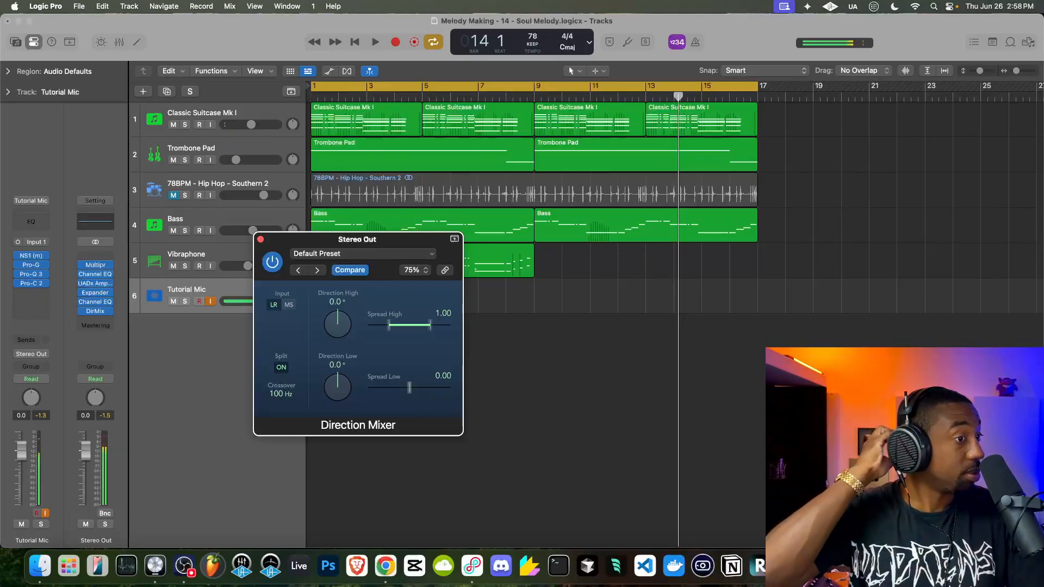
key("Return")
key("space")
left_click_drag(410, 387, 423, 375)
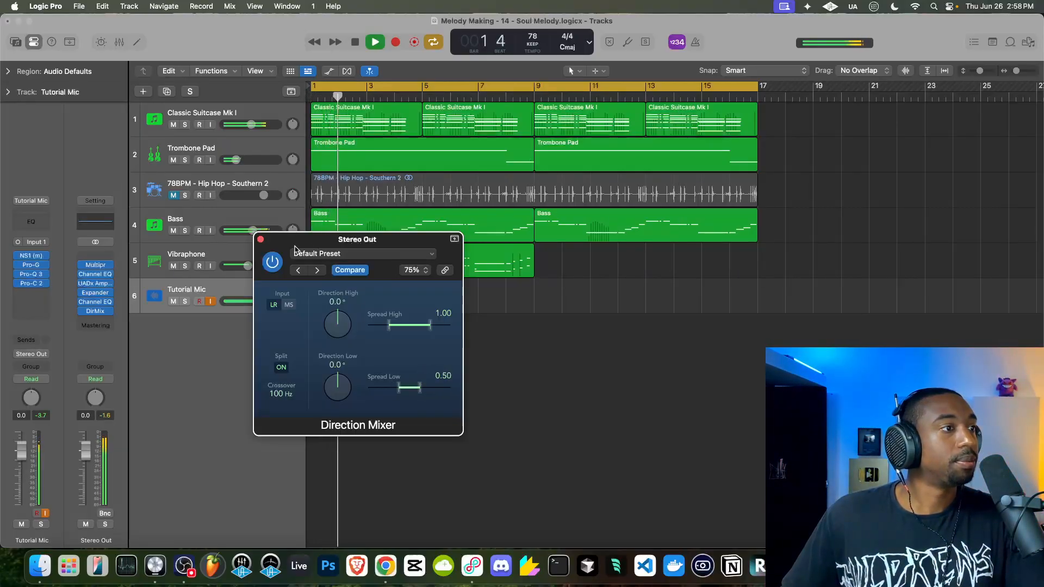
left_click(260, 239)
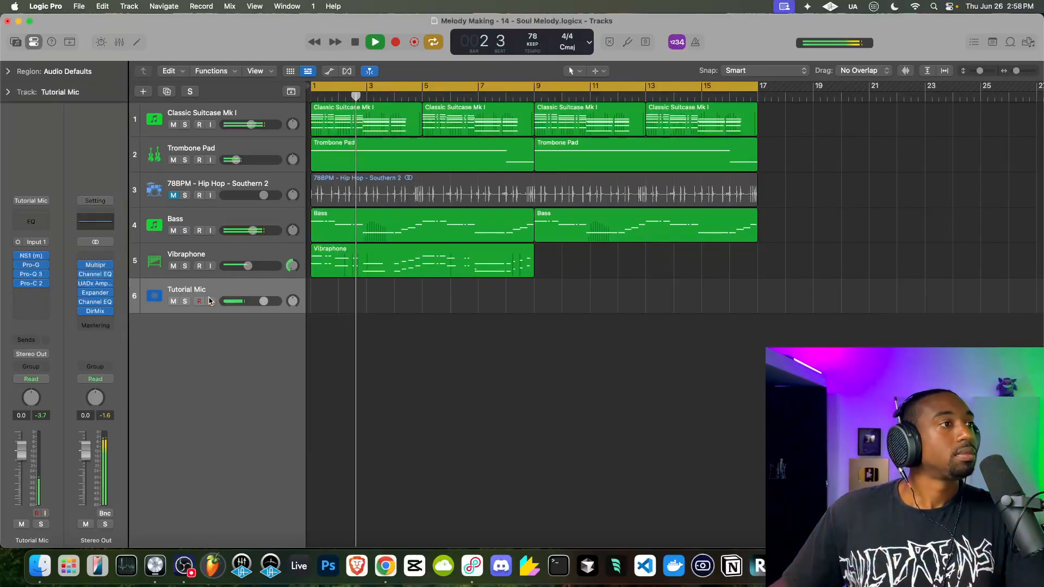
Narrow the Direction Mixer's Spread High to 0.04 and stop playback.
left_click(103, 311)
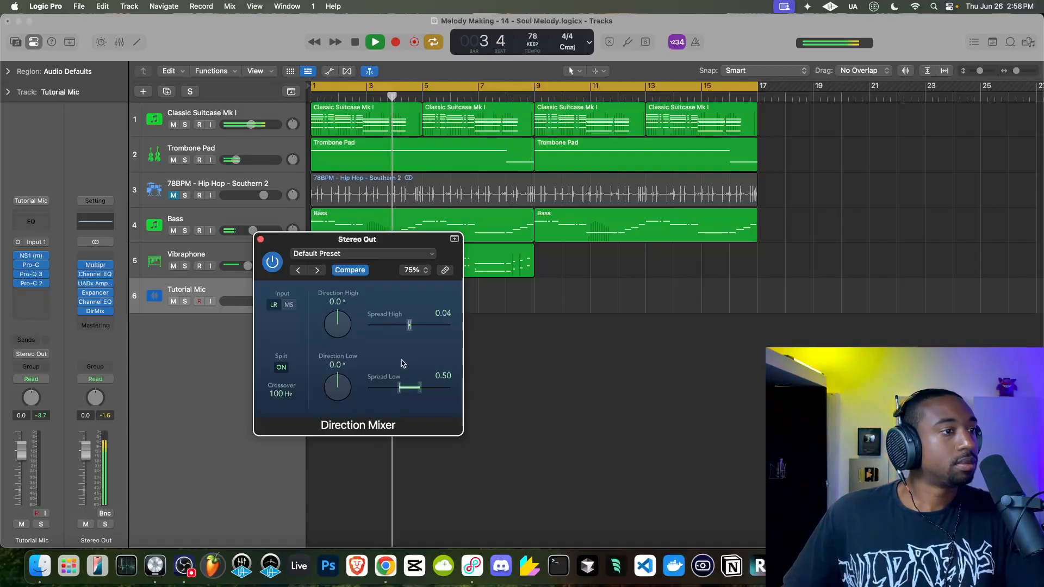
left_click(260, 239)
key("space")
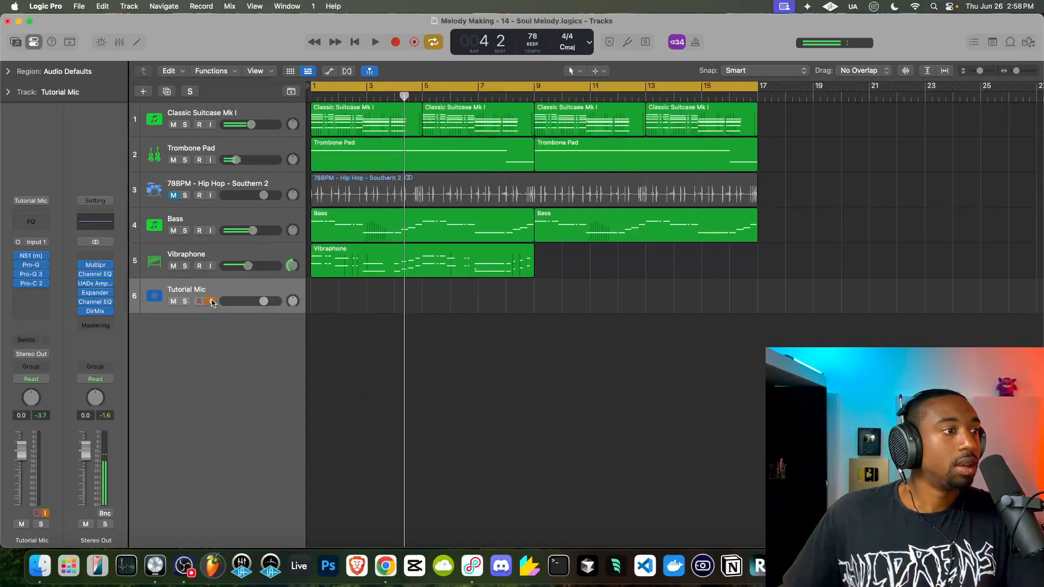
Turn off the Direction Mixer's Split and adjust its Spread during playback from bar 1, with the Tutorial Mic's input monitoring off.
left_click(91, 312)
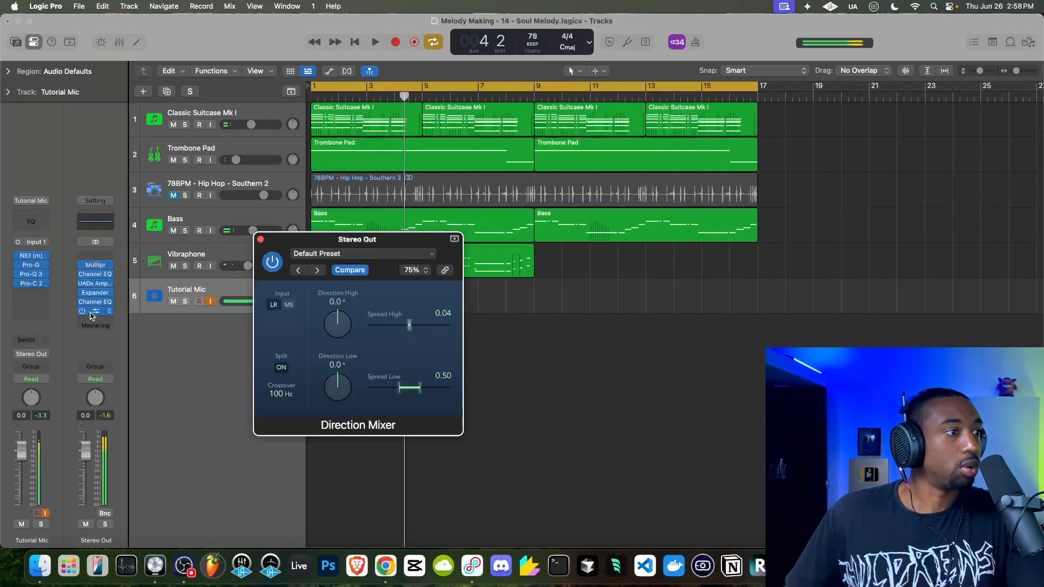
left_click(281, 367)
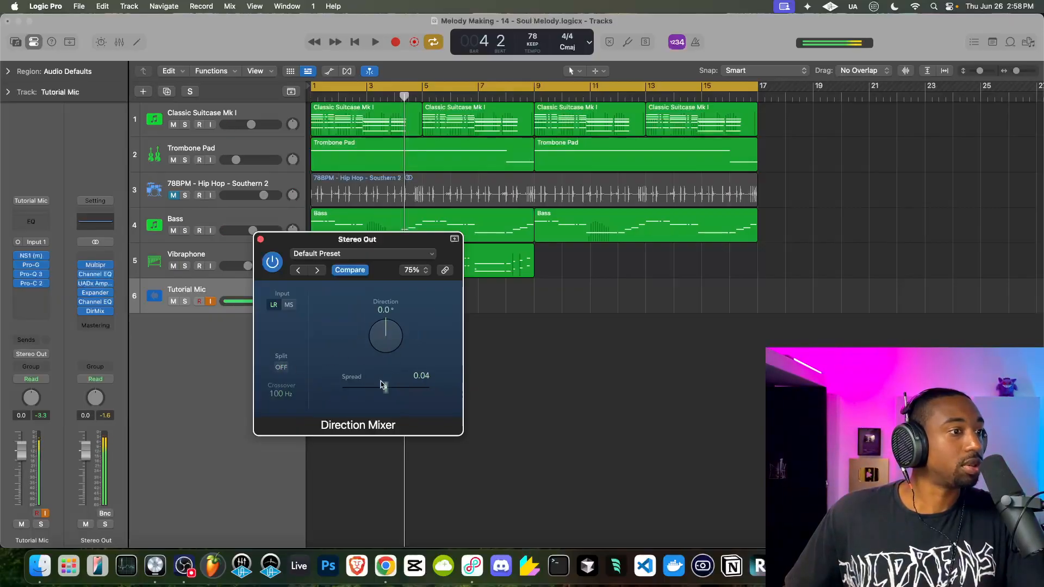
key("space")
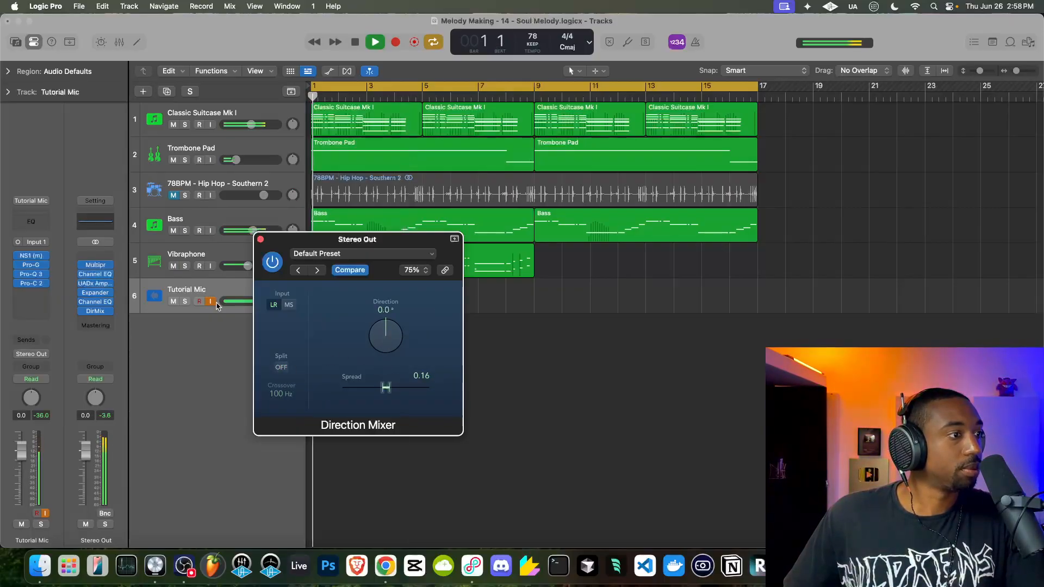
left_click(211, 302)
key("space")
left_click_drag(389, 397, 389, 368)
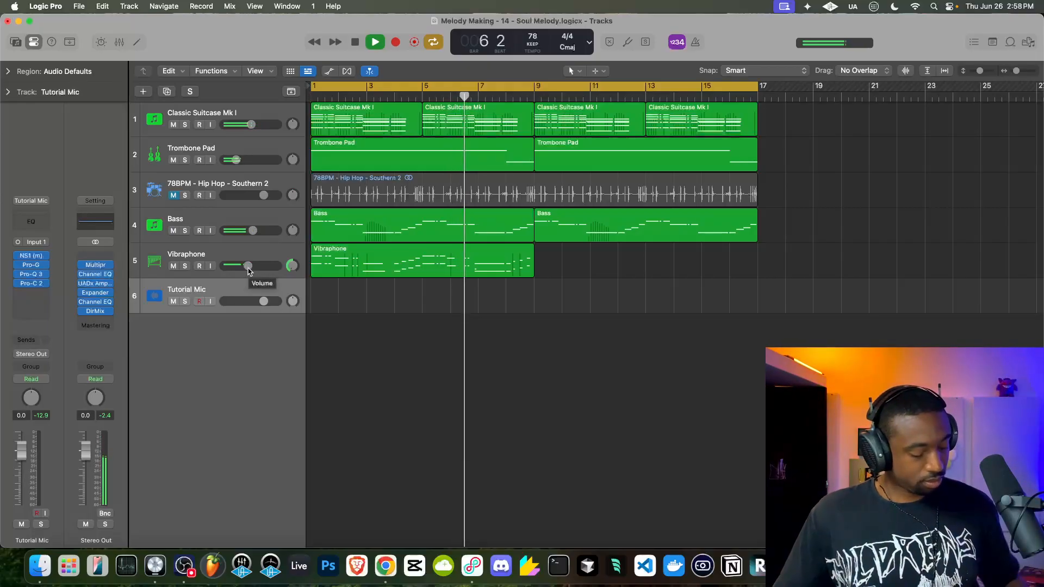
Record a pass on the Bass track from the project start through the 16-bar cycle, with the metronome switched on briefly.
left_click(234, 217)
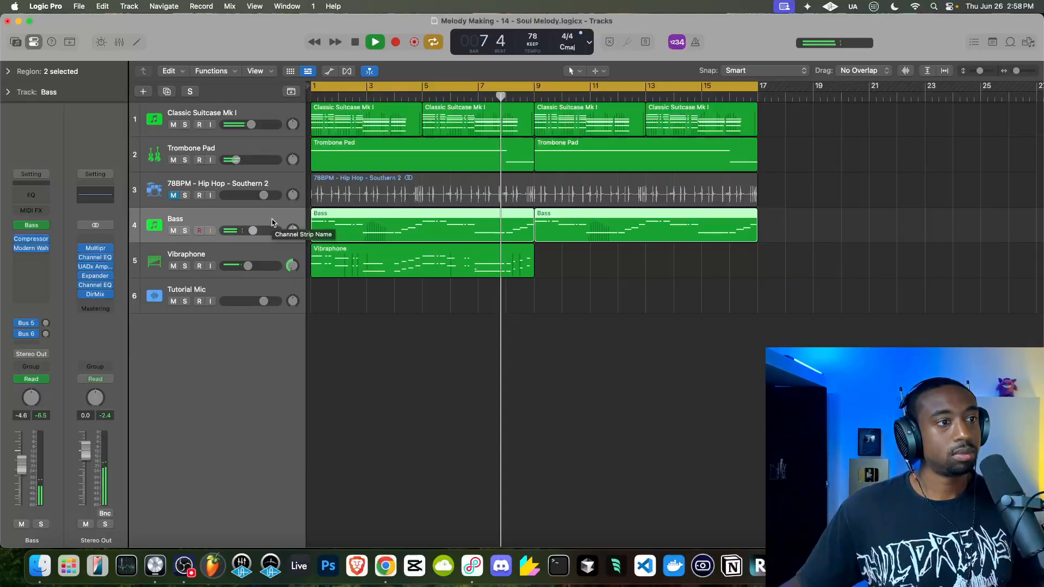
left_click(355, 43)
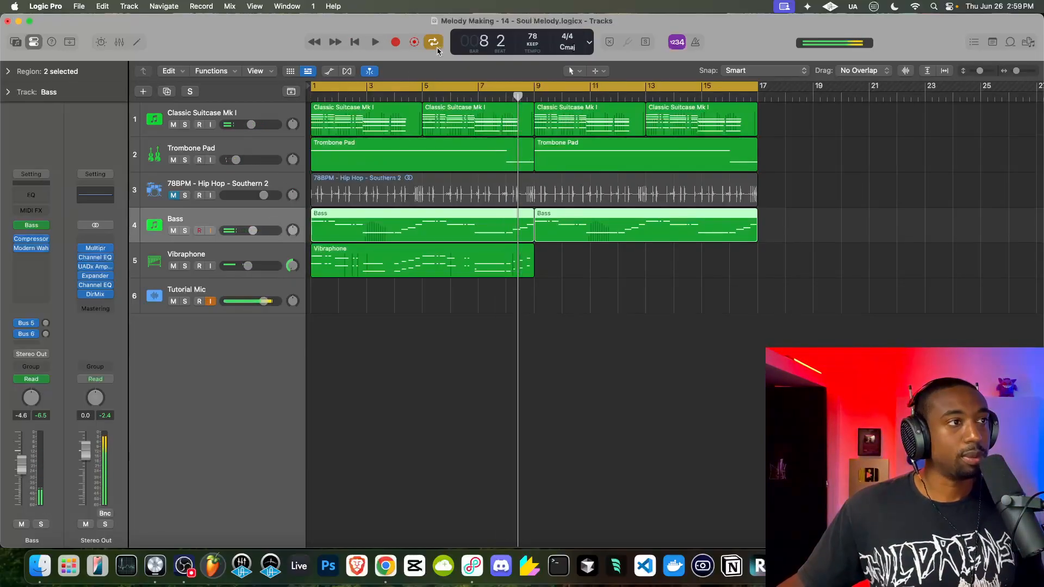
left_click(359, 42)
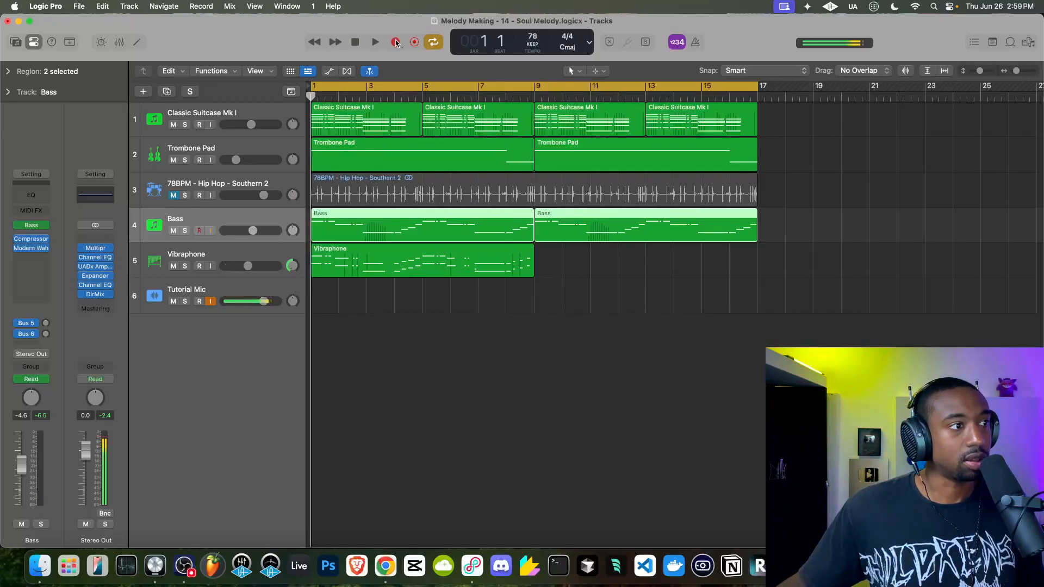
left_click(396, 43)
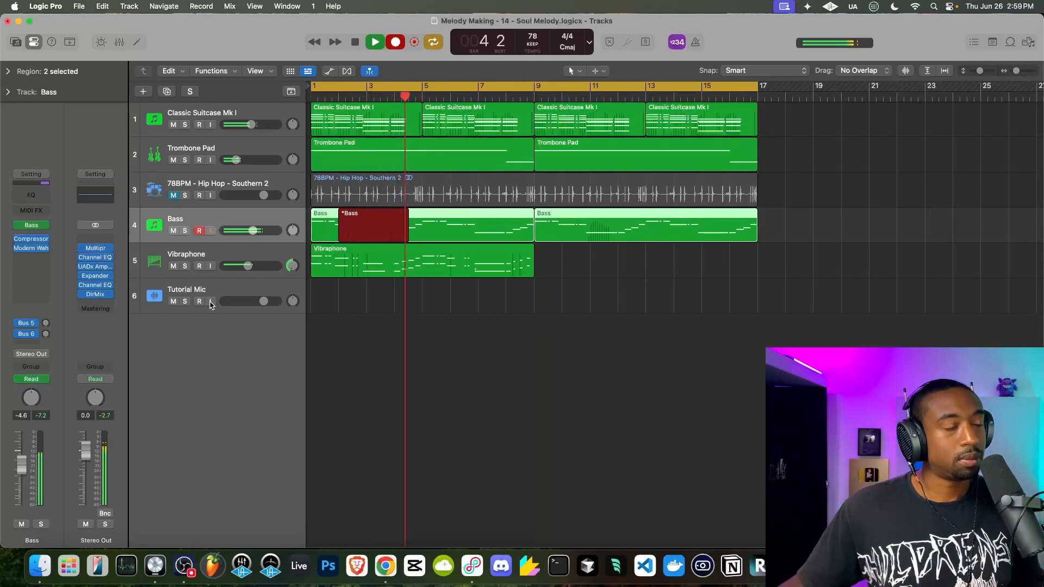
left_click(696, 42)
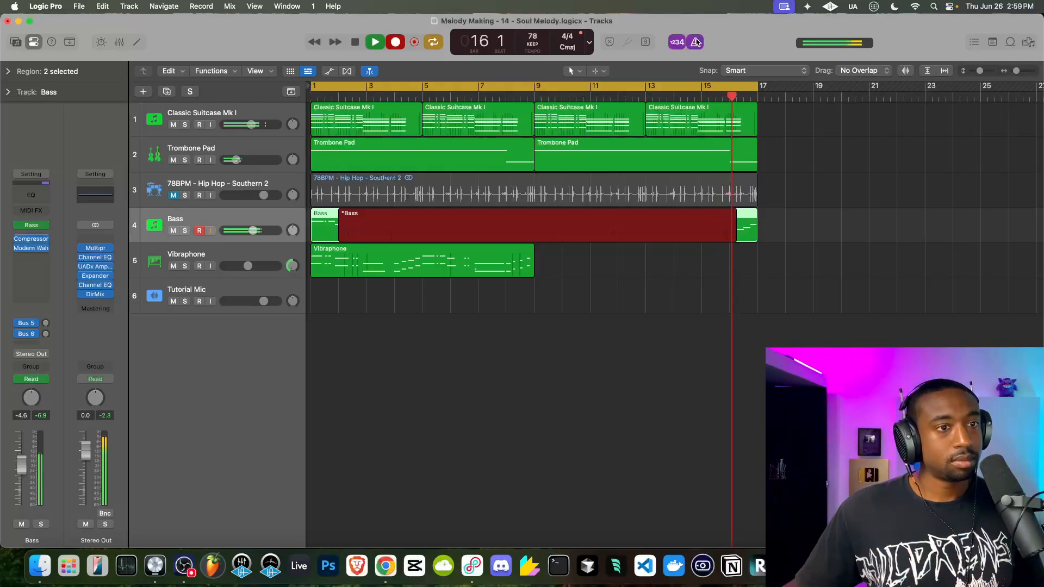
left_click(695, 42)
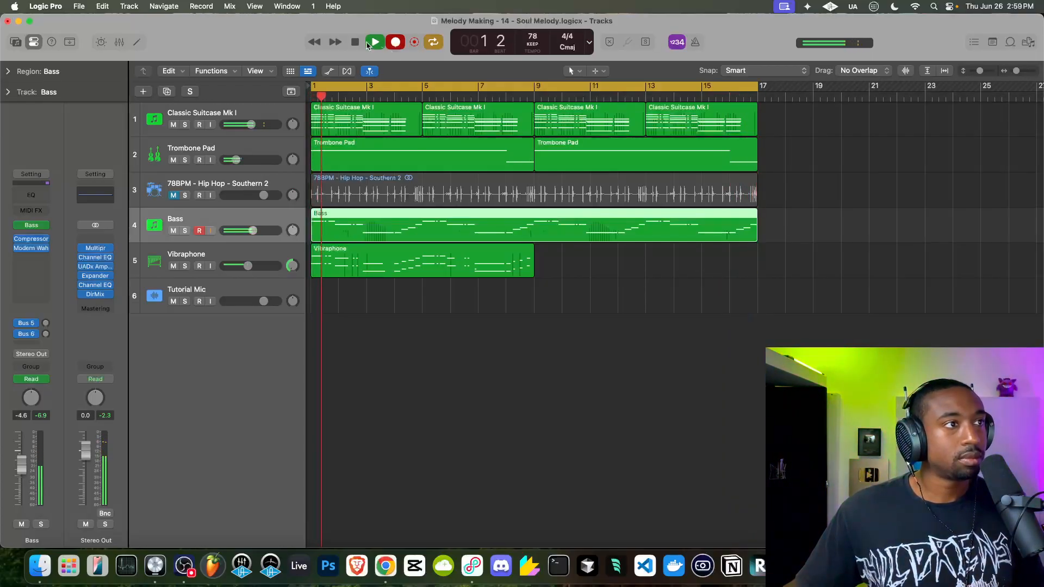
key("space")
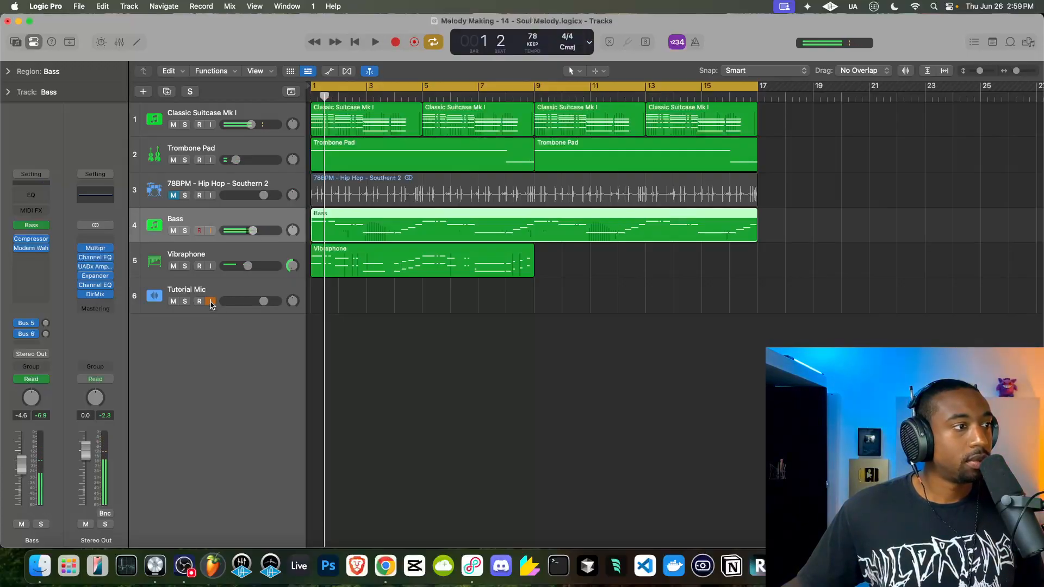
Play the melody from bar 1 with the 78BPM Hip Hop drum track unmuted and the Tutorial Mic's input monitoring off.
left_click(355, 43)
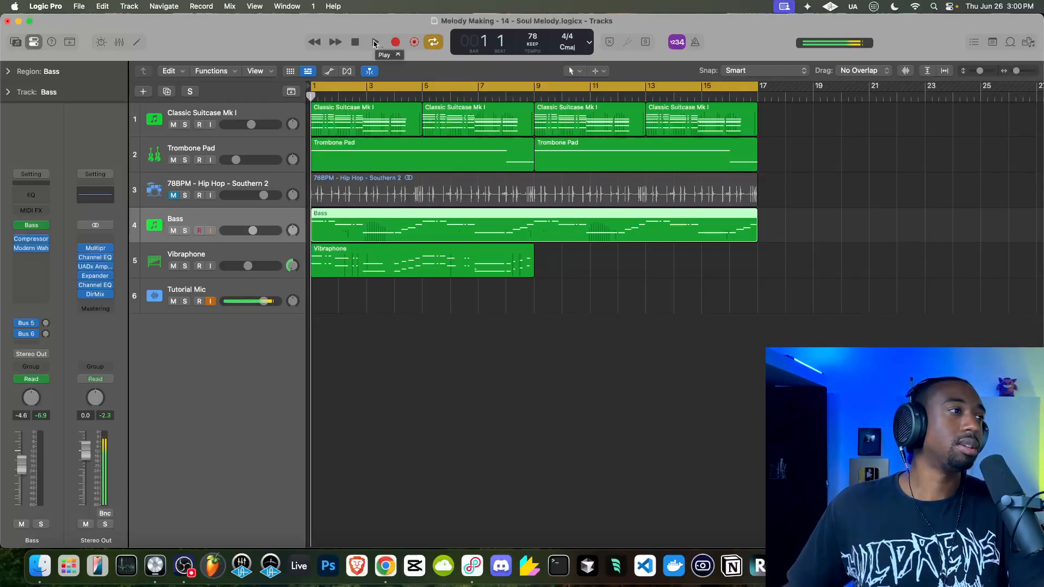
left_click(374, 43)
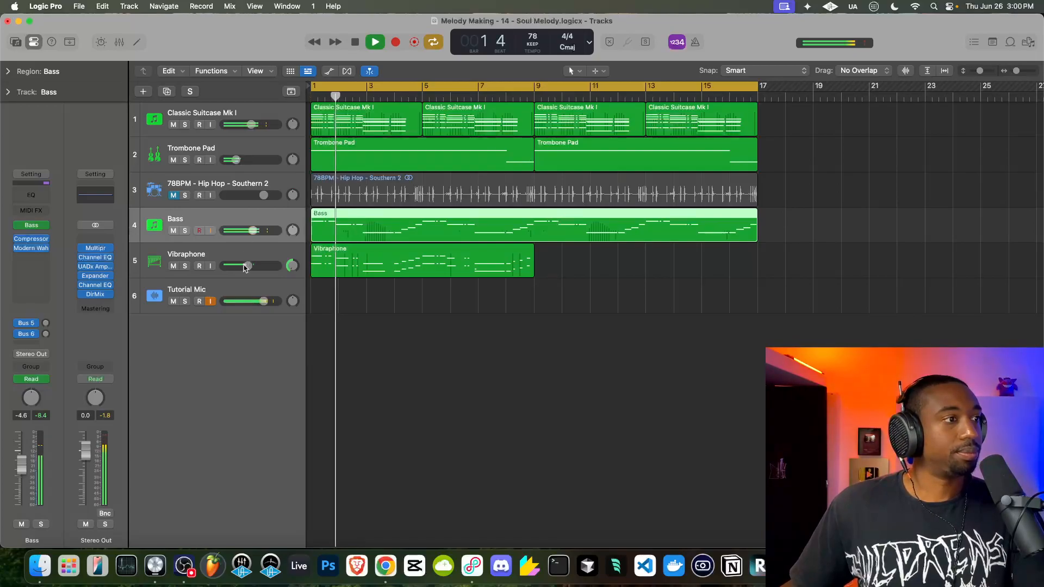
left_click(173, 195)
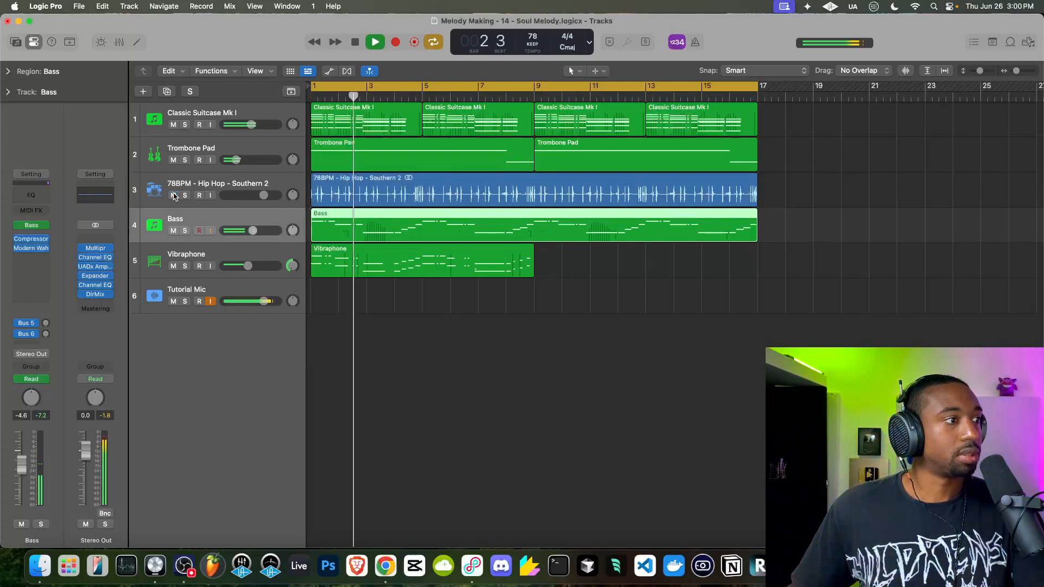
left_click(211, 301)
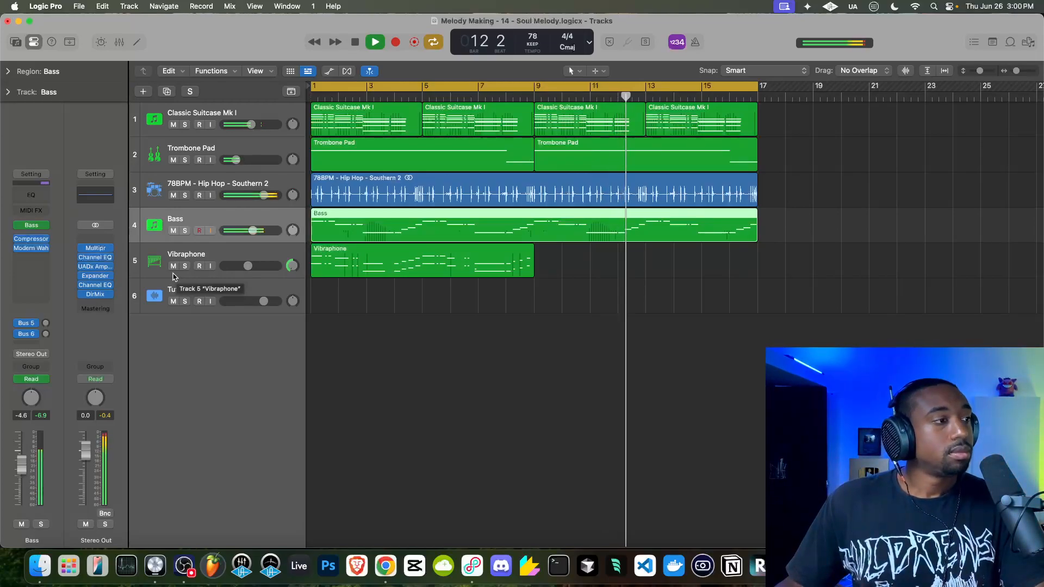
left_click(183, 556)
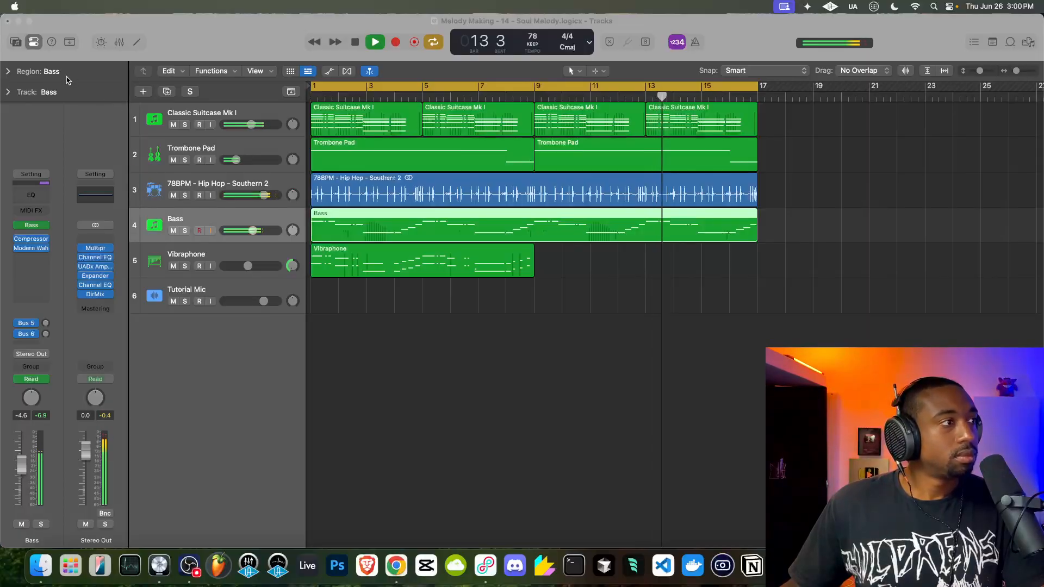
left_click(186, 360)
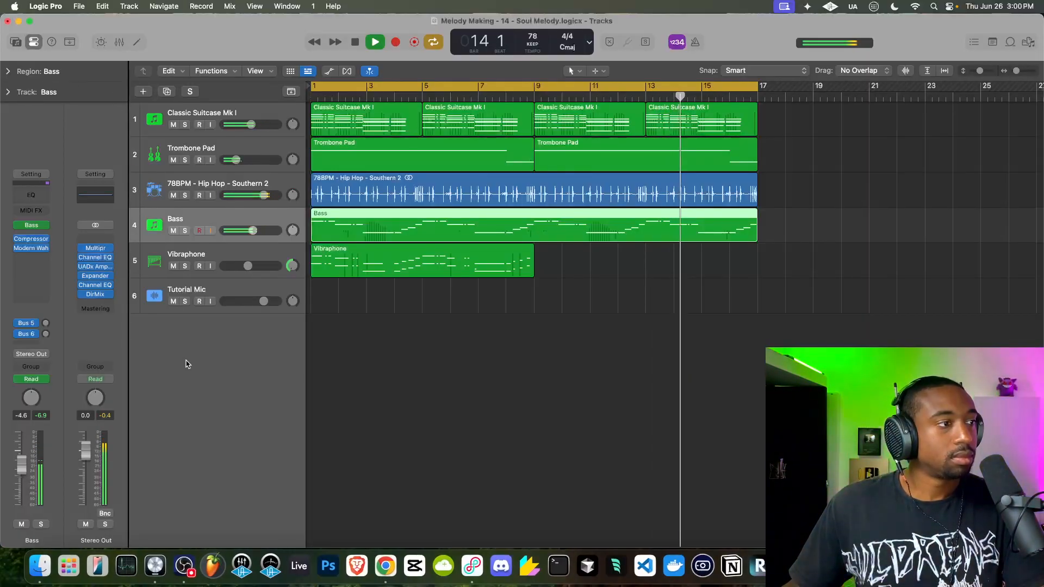